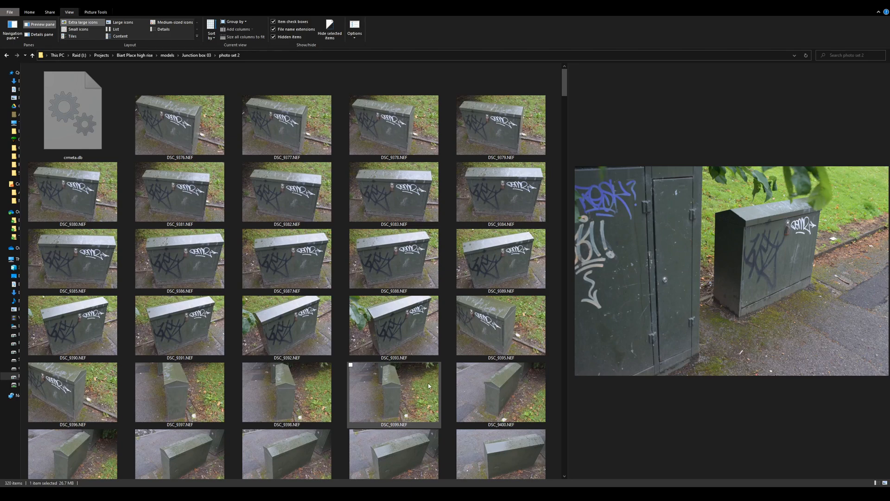
- Preview the opening shots of the junction box in photo set 2, stepping through the photos between DSC_9376 and DSC_9398
{"action": "left_click", "coordinate": [178, 147]}
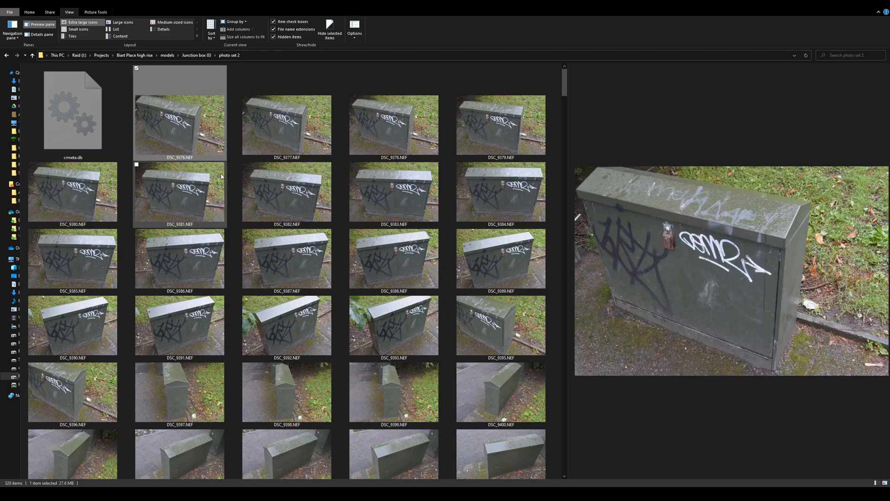
{"action": "left_click", "coordinate": [309, 134]}
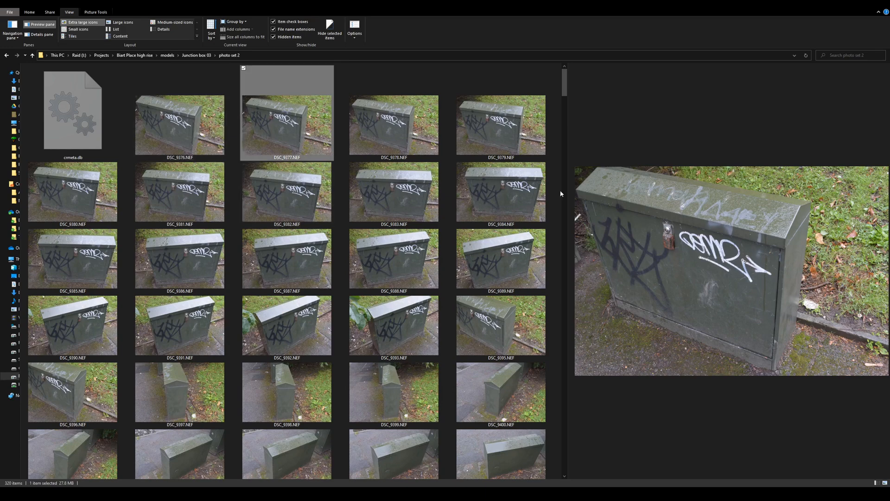
{"action": "key", "text": "Down"}
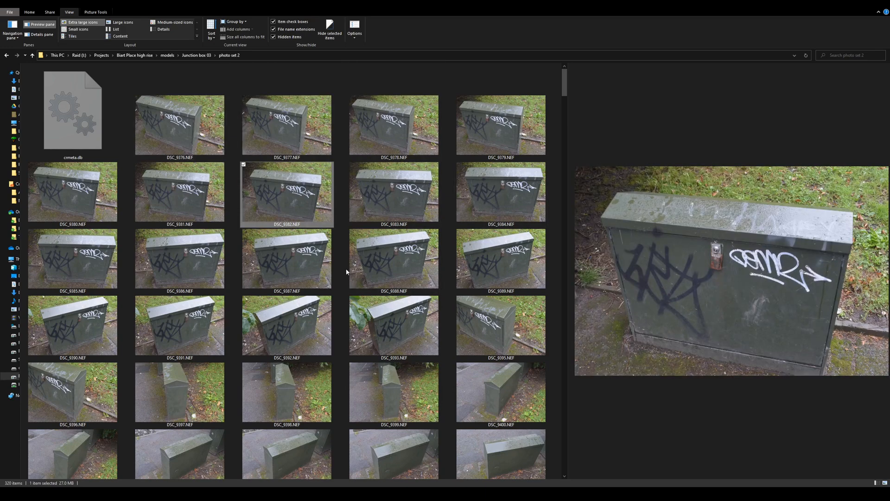
{"action": "key", "text": "Down"}
{"action": "key", "text": "Down"}
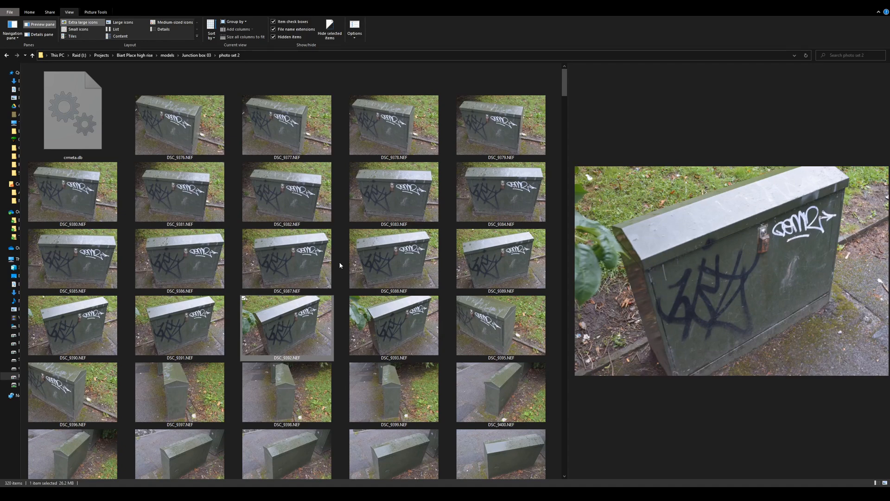
{"action": "key", "text": "Down"}
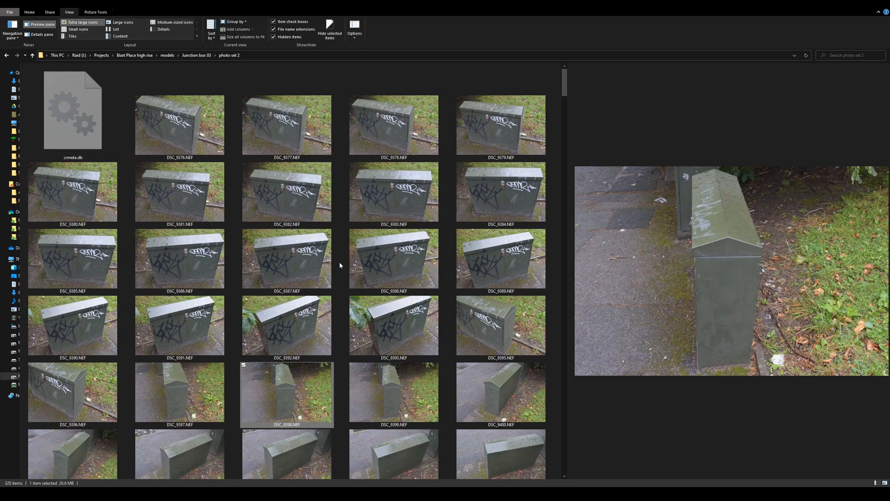
{"action": "key", "text": "Up"}
{"action": "key", "text": "Up"}
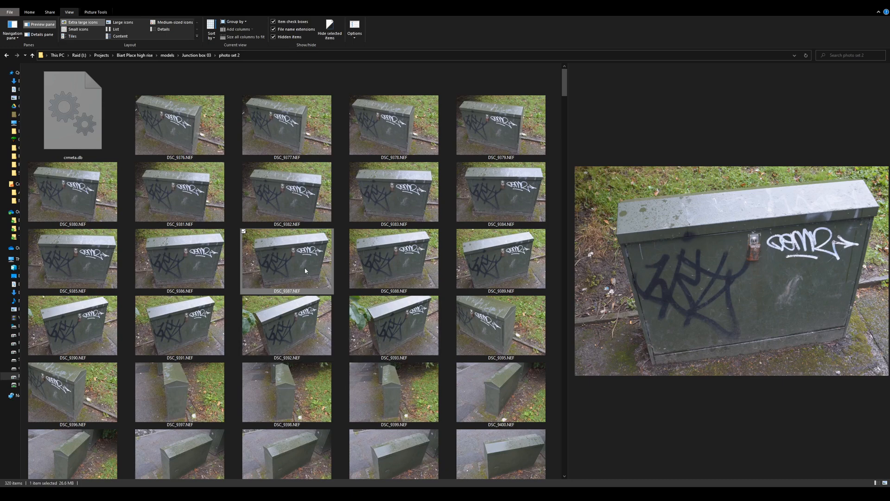
- Browse further into the photo set, previewing the full view DSC_9448 and the close-up of the lock in DSC_9484
{"action": "scroll", "coordinate": [305, 271], "scroll_direction": "down", "scroll_amount": 5}
{"action": "scroll", "coordinate": [305, 272], "scroll_direction": "down", "scroll_amount": 6}
{"action": "left_click", "coordinate": [287, 308]}
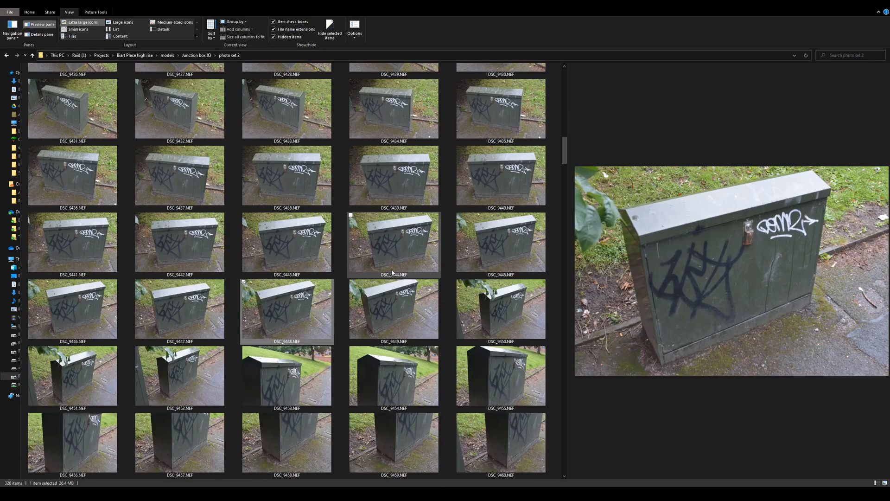
{"action": "scroll", "coordinate": [254, 275], "scroll_direction": "down", "scroll_amount": 6}
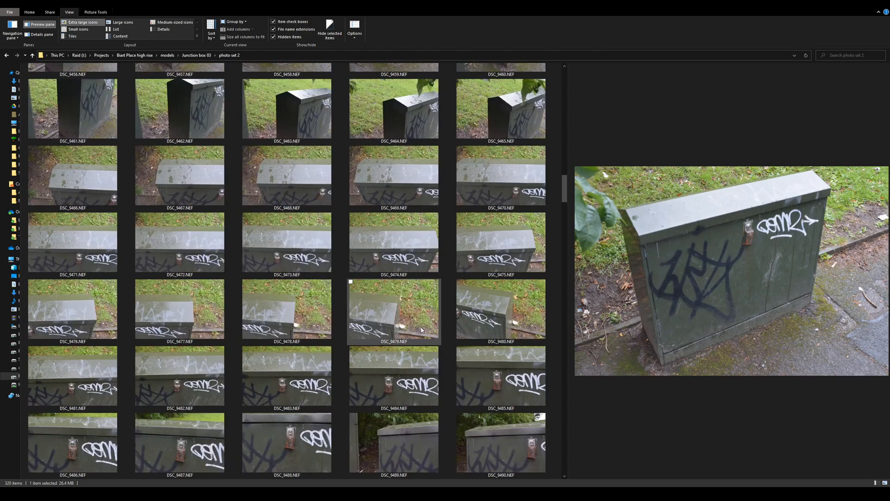
{"action": "left_click", "coordinate": [408, 371]}
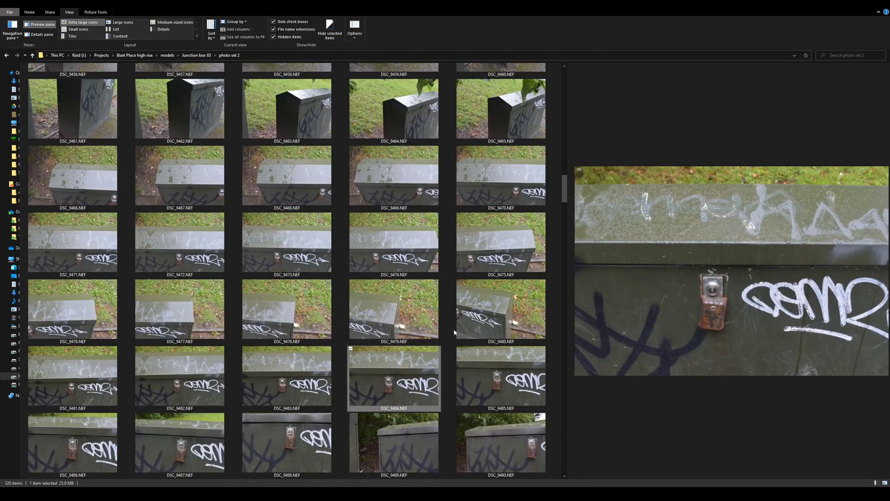
{"action": "scroll", "coordinate": [438, 371], "scroll_direction": "down", "scroll_amount": 2}
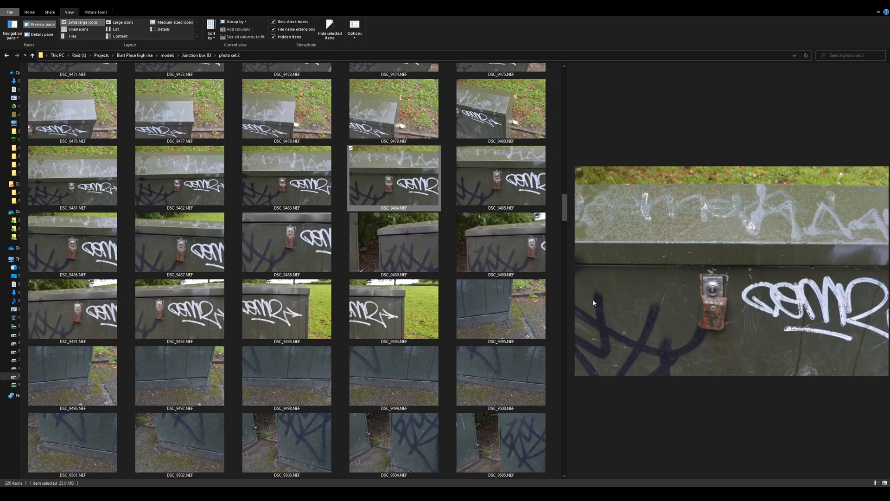
- Preview the base close-up DSC_9535 and the wider surroundings shots DSC_9550, DSC_9560 and DSC_9549
{"action": "scroll", "coordinate": [445, 338], "scroll_direction": "down", "scroll_amount": 9}
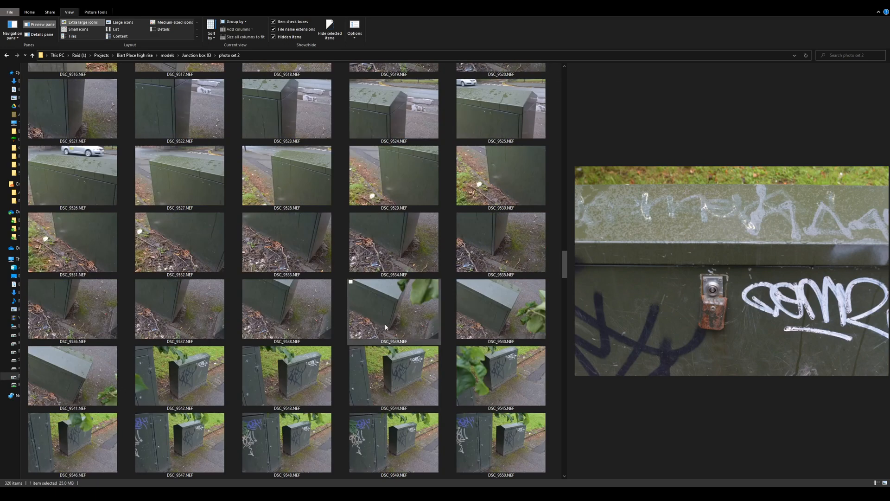
{"action": "left_click", "coordinate": [471, 259]}
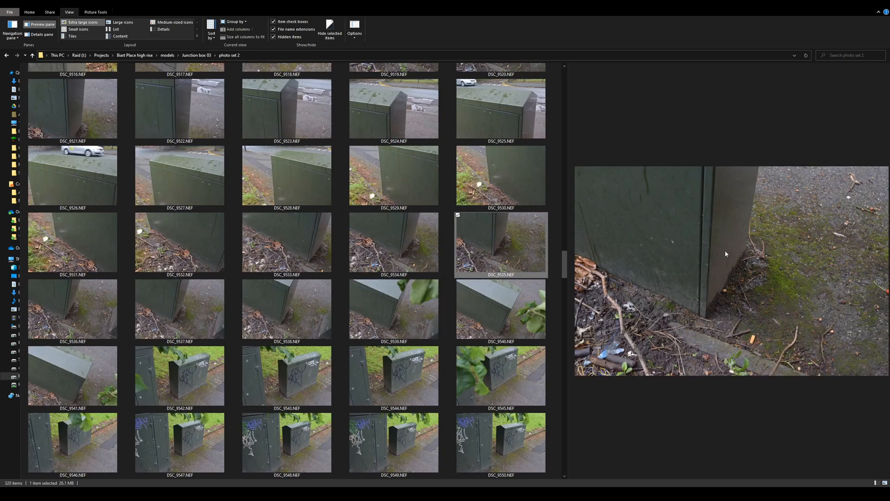
{"action": "scroll", "coordinate": [383, 338], "scroll_direction": "down", "scroll_amount": 3}
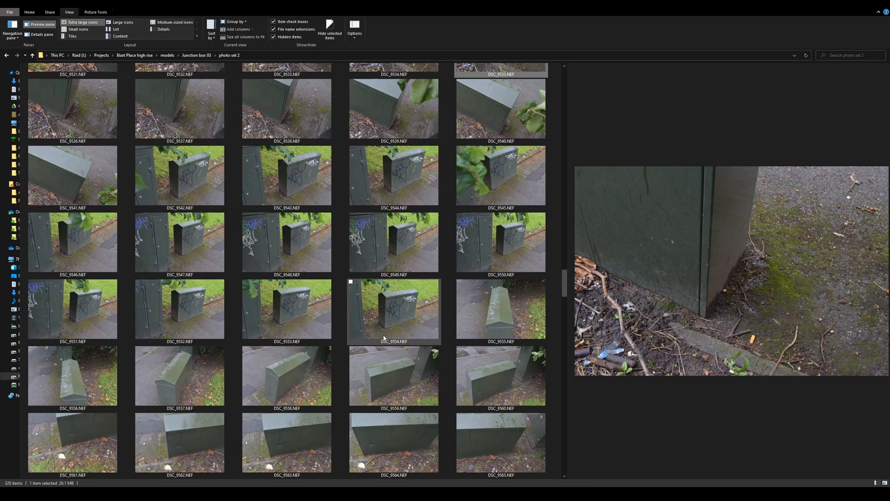
{"action": "left_click", "coordinate": [513, 244]}
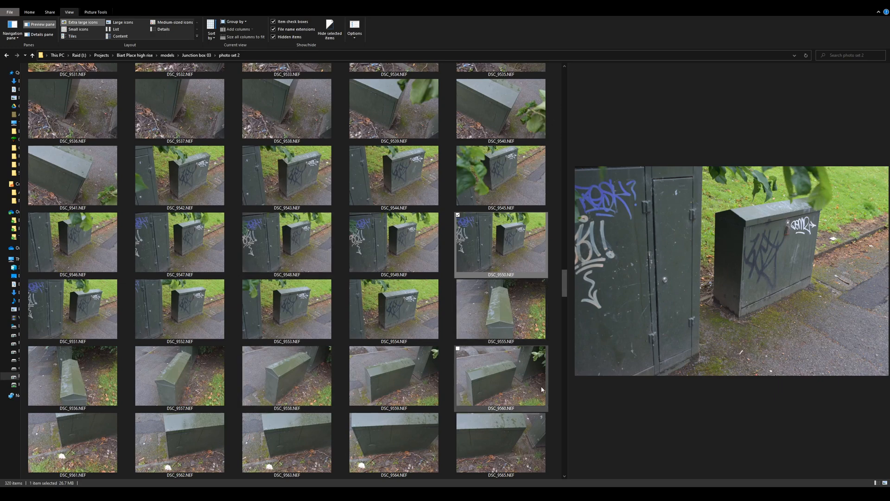
{"action": "left_click", "coordinate": [509, 389]}
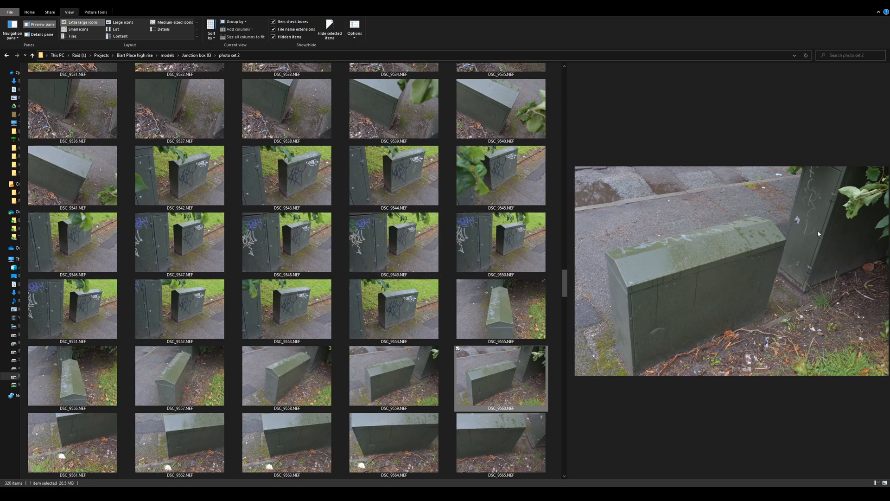
{"action": "left_click", "coordinate": [379, 254]}
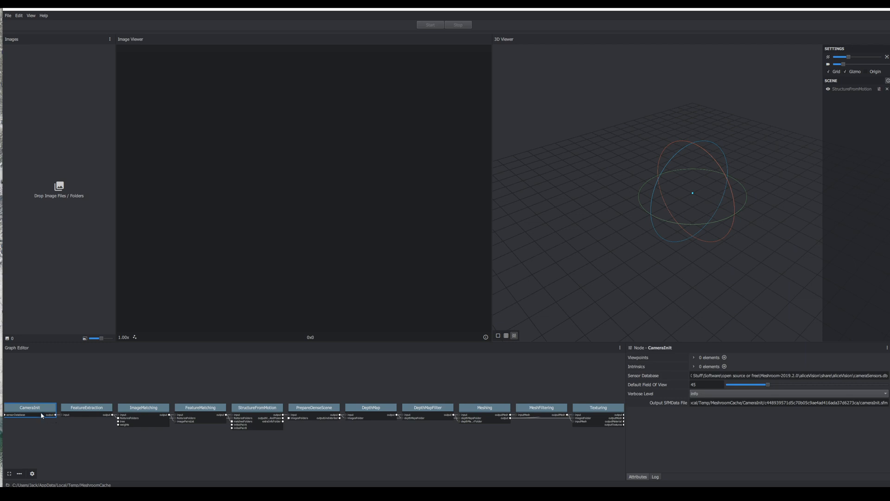
- Switch to Meshroom and review the attributes of the ImageMatching, FeatureMatching, Meshing, MeshFiltering and Texturing nodes
{"action": "left_click", "coordinate": [139, 409]}
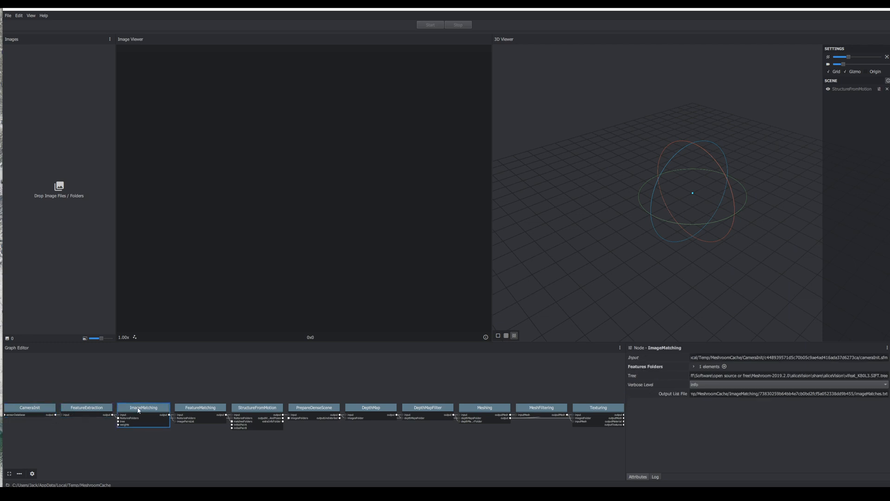
{"action": "left_click", "coordinate": [205, 413]}
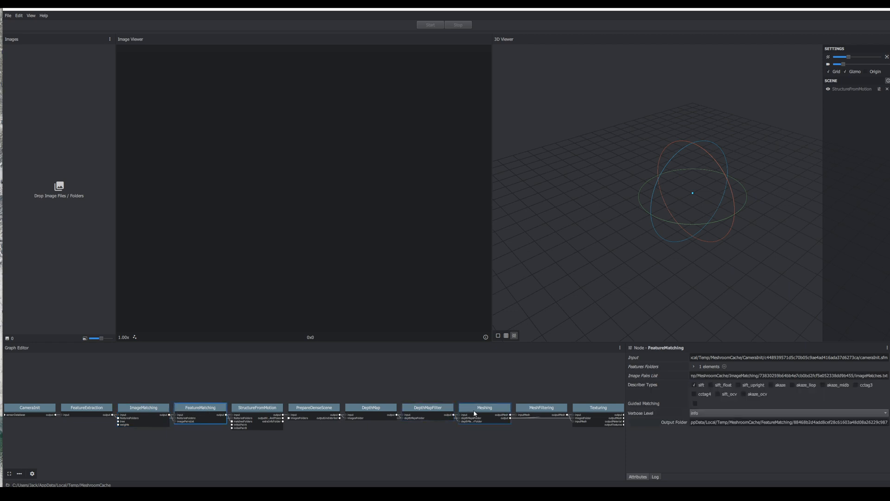
{"action": "left_click", "coordinate": [493, 410]}
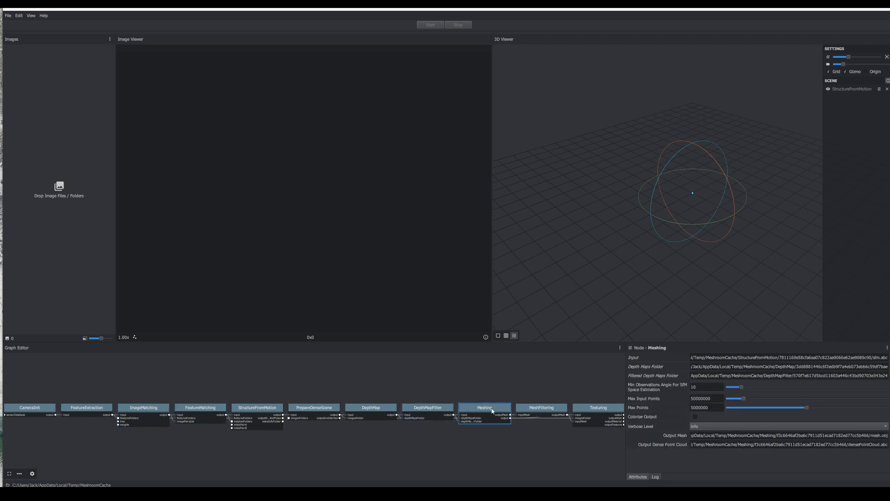
{"action": "left_click", "coordinate": [529, 412]}
{"action": "scroll", "coordinate": [555, 447], "scroll_direction": "down", "scroll_amount": 1}
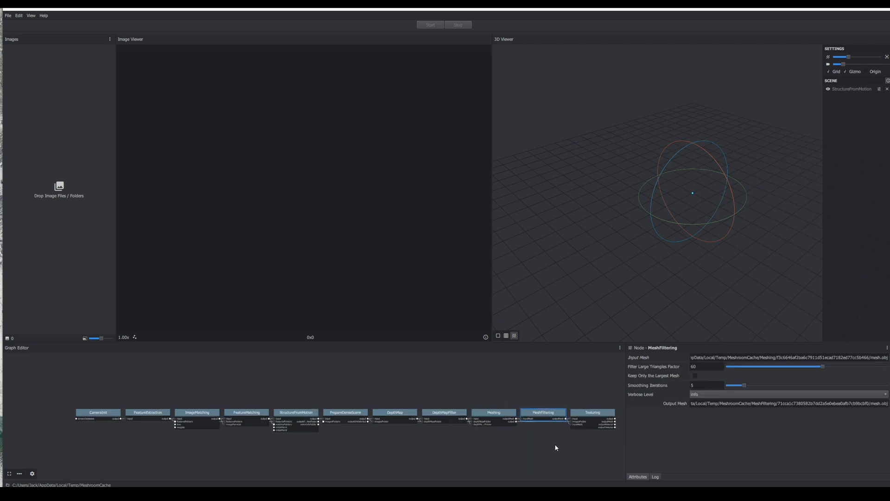
{"action": "middle_click_drag", "start_coordinate": [555, 447], "coordinate": [490, 451]}
{"action": "left_click", "coordinate": [533, 417]}
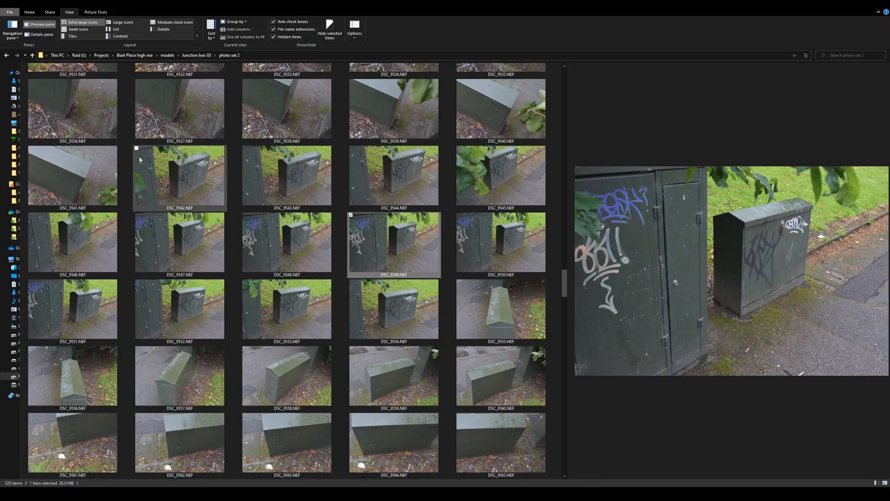
- Select all NEF photos in photo set 2, from DSC_9376 to DSC_9696, and import them into Meshroom's image list
{"action": "scroll", "coordinate": [138, 154], "scroll_direction": "up", "scroll_amount": 10}
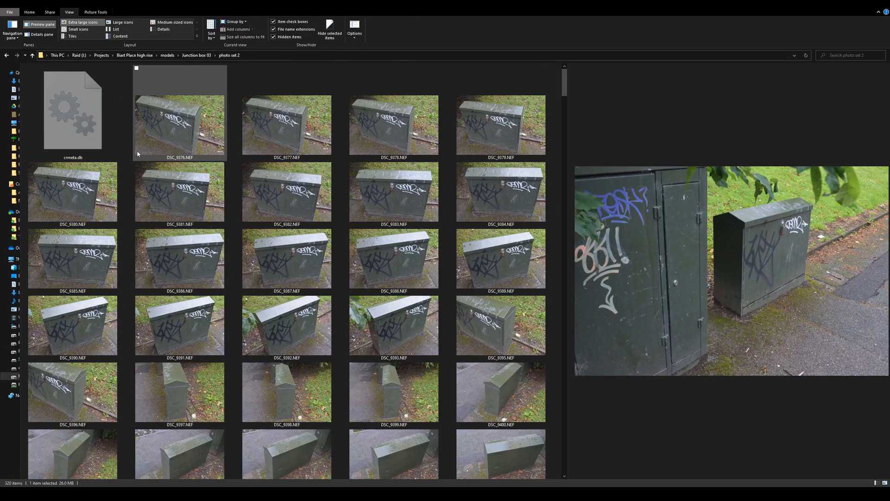
{"action": "left_click", "coordinate": [138, 154]}
{"action": "left_click", "coordinate": [499, 442], "text": "shift"}
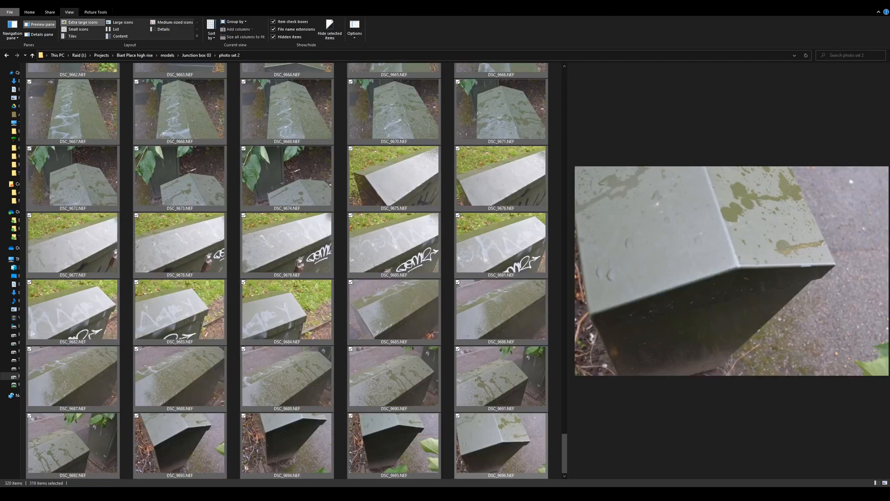
{"action": "left_click_drag", "start_coordinate": [477, 4], "coordinate": [576, 90]}
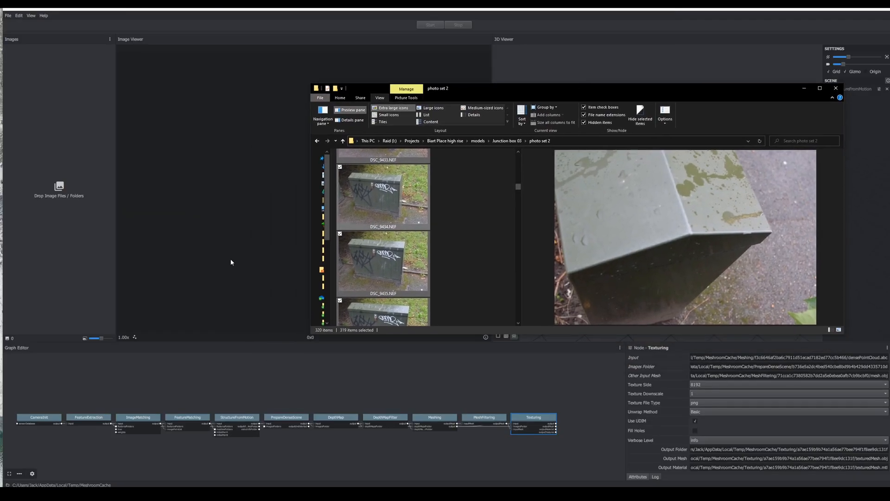
{"action": "left_click_drag", "start_coordinate": [383, 262], "coordinate": [49, 230]}
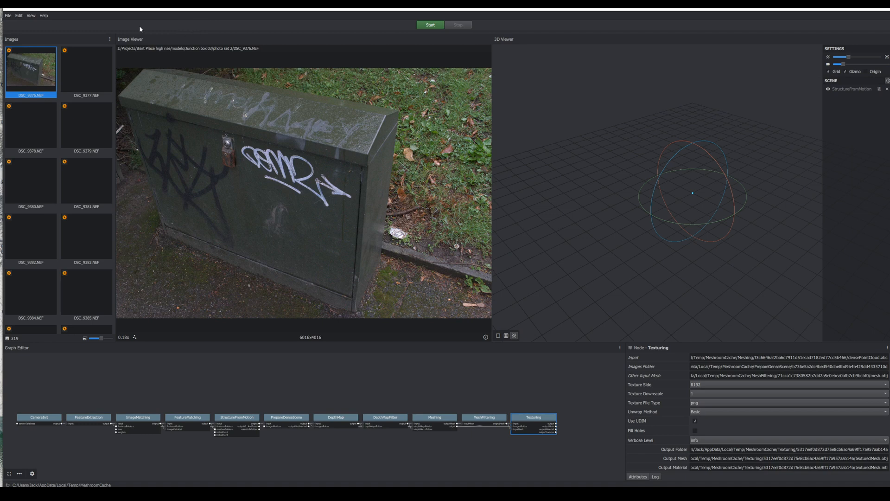
- Save the project as a new file in the Desktop's Test folder and start computing the reconstruction
{"action": "left_click", "coordinate": [8, 15]}
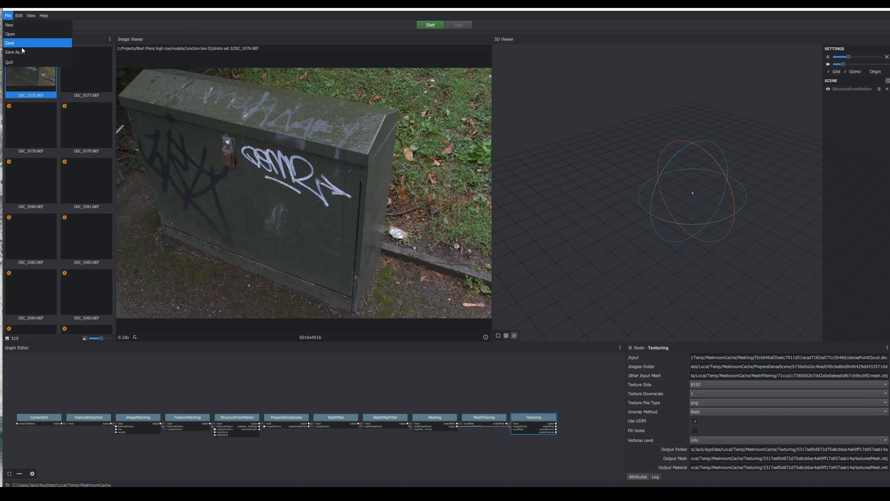
{"action": "left_click", "coordinate": [22, 52]}
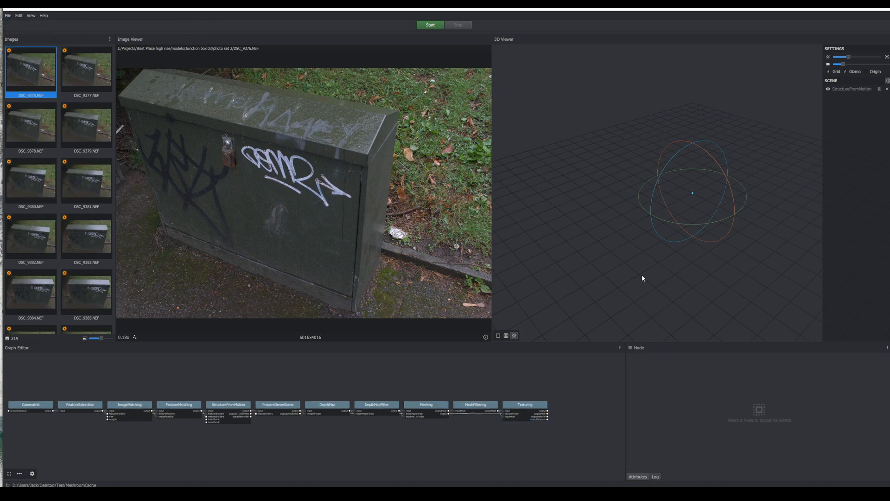
{"action": "left_click", "coordinate": [431, 24]}
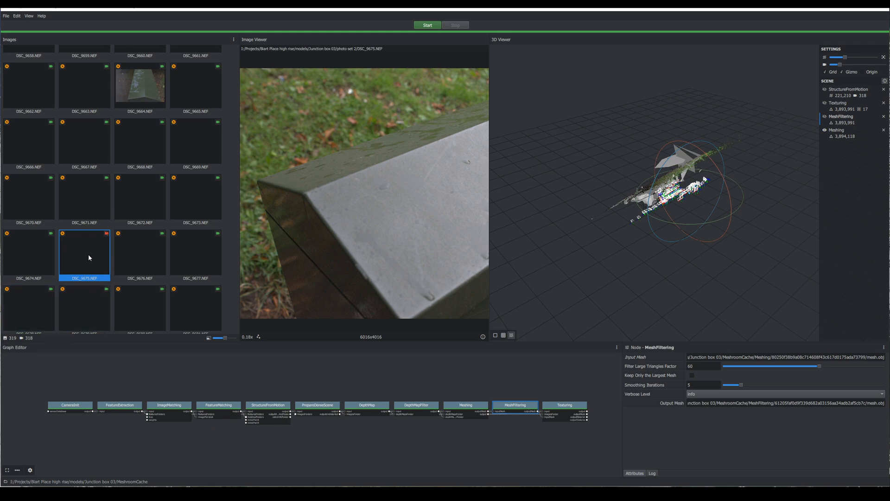
- Examine photo DSC_9675 in full, hide StructureFromMotion in the 3D scene and inspect the Meshing result from several angles
{"action": "scroll", "coordinate": [429, 219], "scroll_direction": "down", "scroll_amount": 3}
{"action": "middle_click_drag", "start_coordinate": [425, 219], "coordinate": [357, 211]}
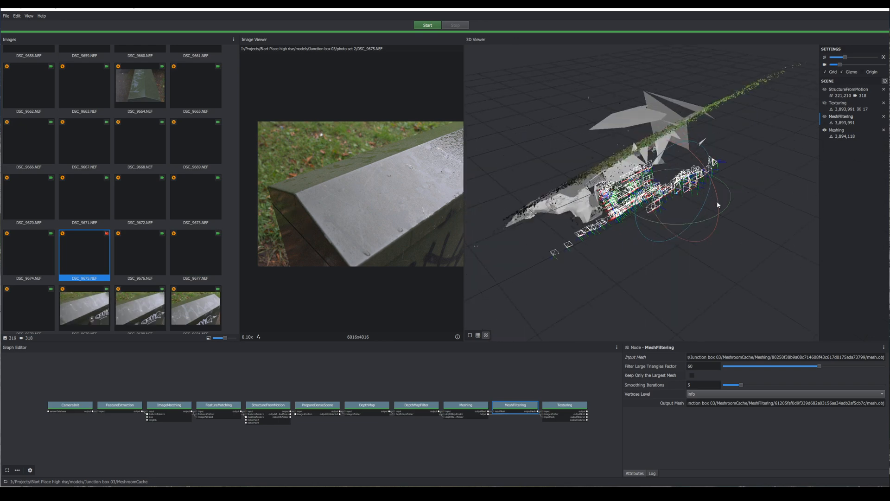
{"action": "left_click_drag", "start_coordinate": [716, 202], "coordinate": [584, 292]}
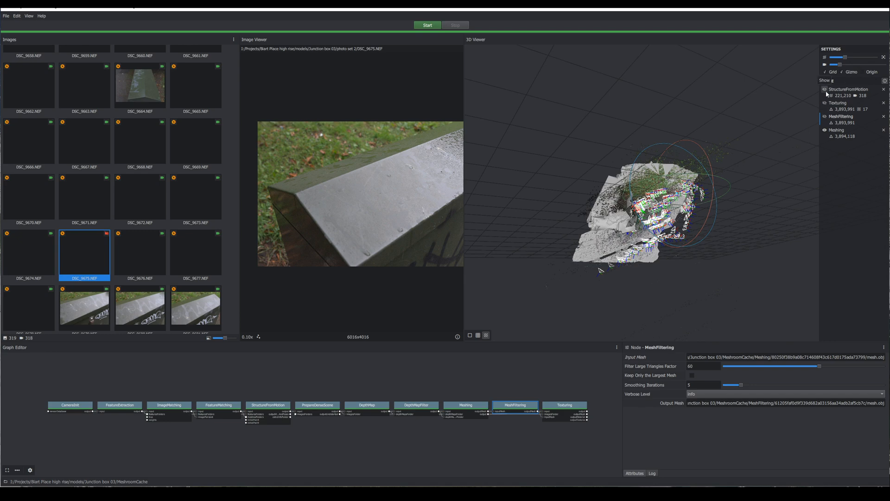
{"action": "left_click", "coordinate": [825, 89]}
{"action": "left_click_drag", "start_coordinate": [748, 268], "coordinate": [705, 241]}
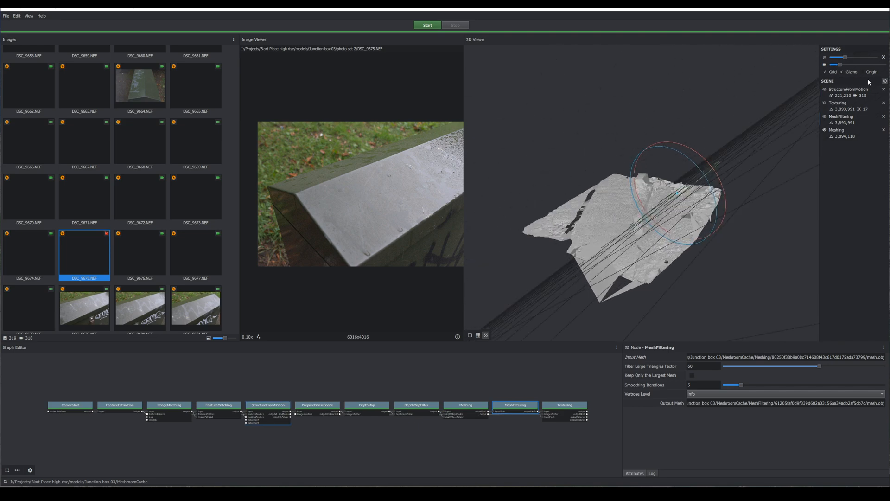
- Hide the Meshing result, show StructureFromMotion and examine the camera positions and point cloud from above and the side
{"action": "left_click", "coordinate": [825, 130]}
{"action": "left_click", "coordinate": [825, 89]}
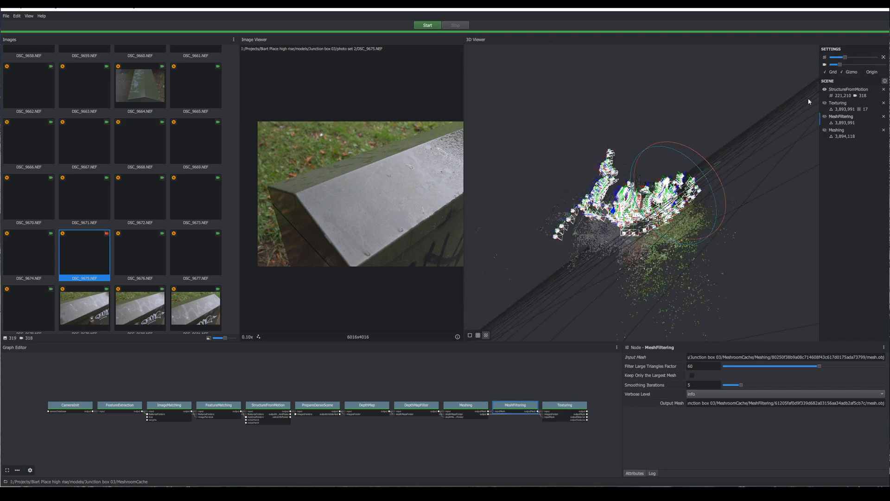
{"action": "left_click_drag", "start_coordinate": [636, 80], "coordinate": [629, 141]}
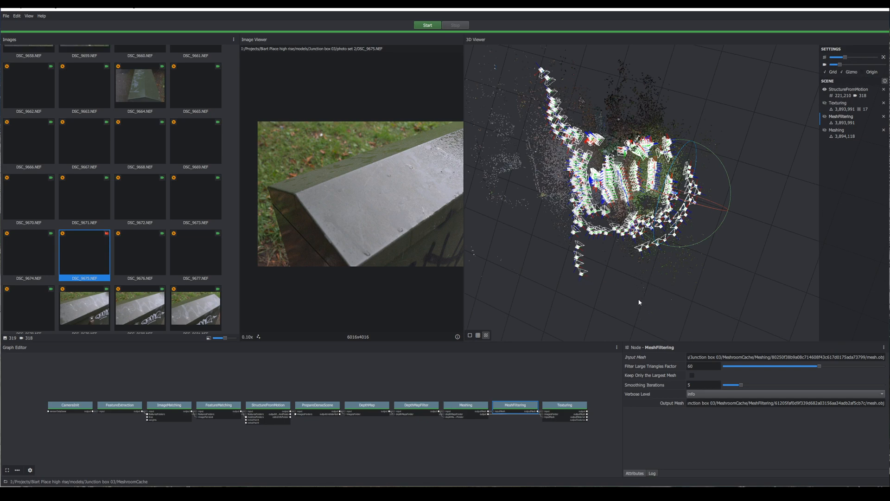
{"action": "left_click_drag", "start_coordinate": [601, 282], "coordinate": [582, 283]}
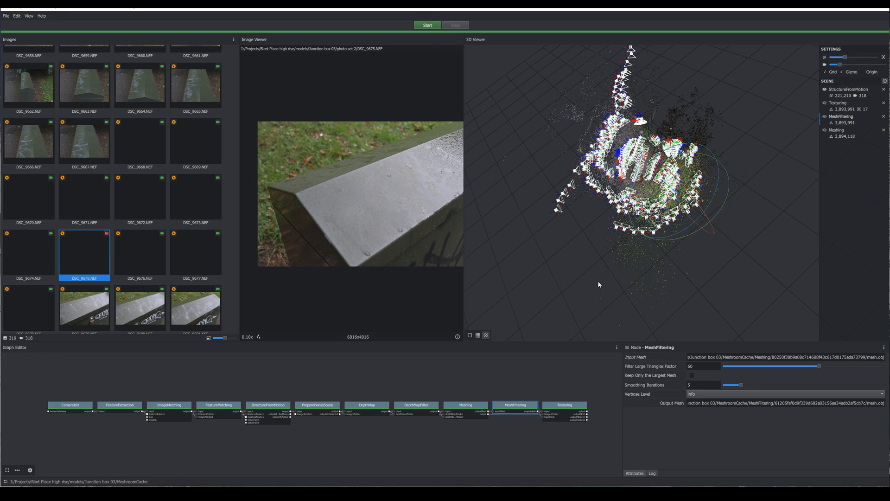
{"action": "left_click_drag", "start_coordinate": [598, 285], "coordinate": [672, 209]}
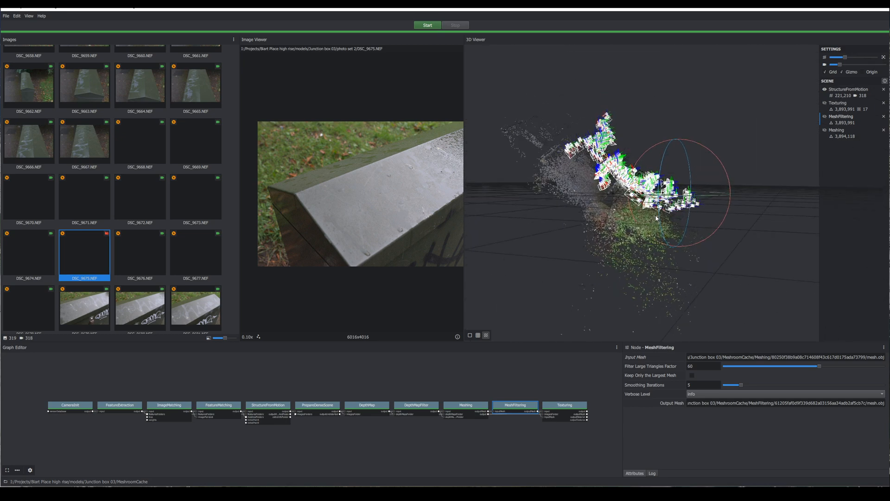
- Show the Meshing result in the 3D scene, hide StructureFromMotion and examine the raw mesh around the junction box up close
{"action": "left_click", "coordinate": [464, 409]}
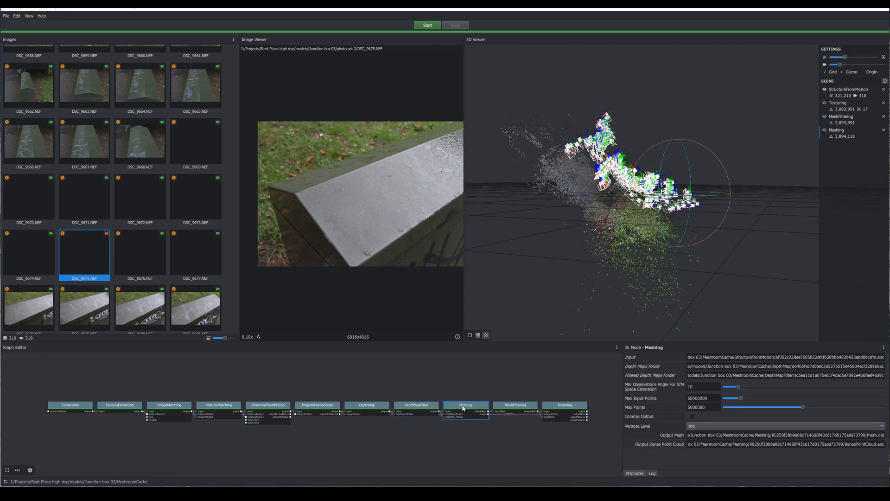
{"action": "left_click", "coordinate": [825, 130]}
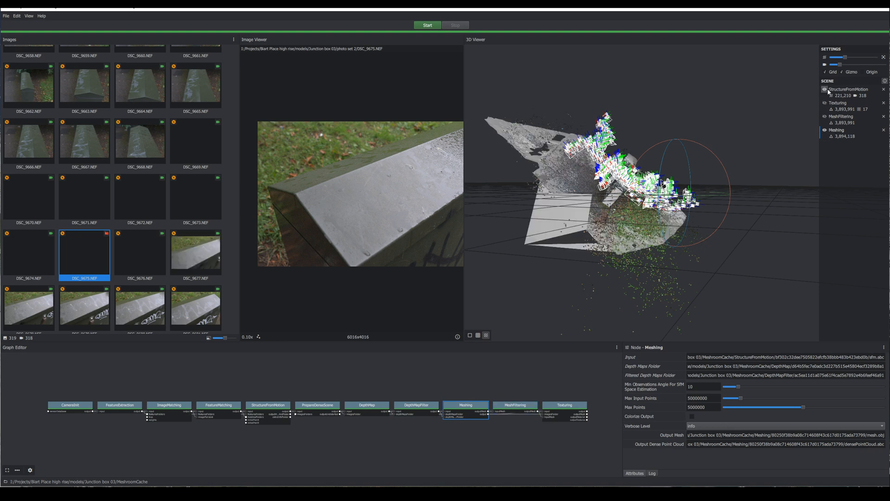
{"action": "left_click", "coordinate": [825, 90]}
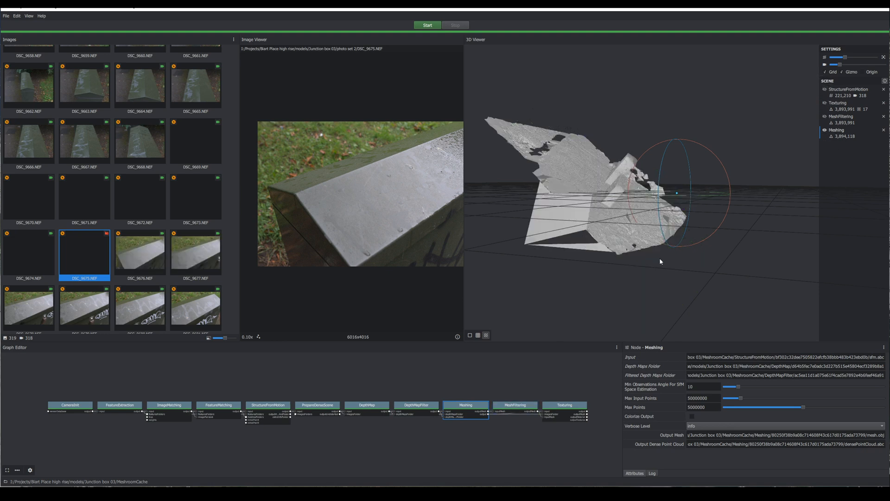
{"action": "left_click_drag", "start_coordinate": [659, 258], "coordinate": [621, 170]}
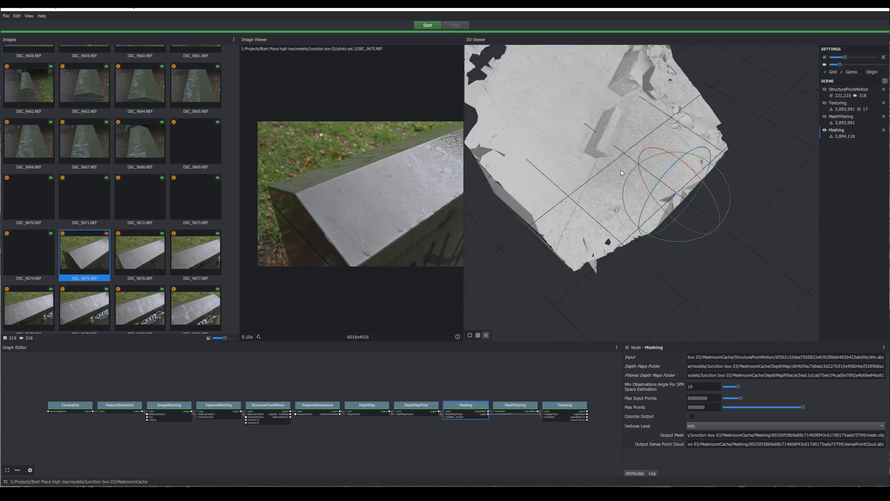
{"action": "scroll", "coordinate": [621, 169], "scroll_direction": "up", "scroll_amount": 5}
{"action": "right_click", "coordinate": [623, 170]}
{"action": "middle_click_drag", "start_coordinate": [557, 131], "coordinate": [602, 227]}
{"action": "left_click_drag", "start_coordinate": [602, 230], "coordinate": [763, 224]}
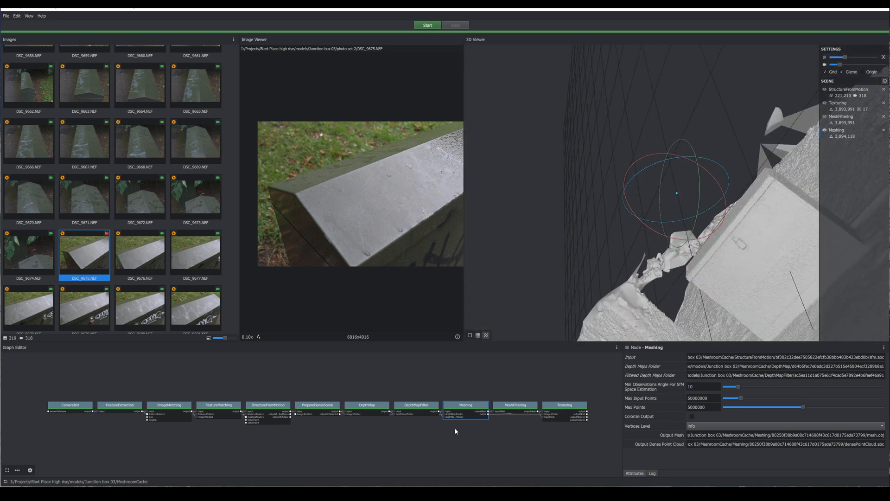
- Open the MeshFiltering node's settings, hide the Meshing result and show the MeshFiltering result to inspect the filtered mesh
{"action": "left_click", "coordinate": [512, 406]}
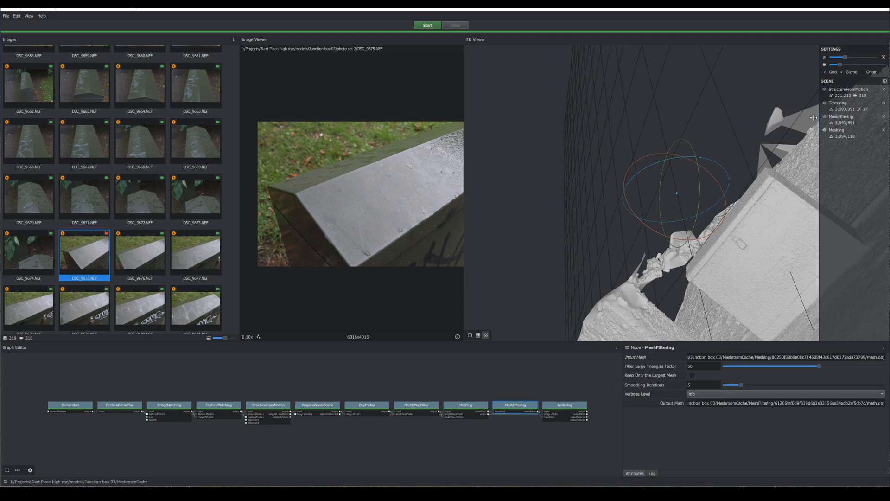
{"action": "left_click_drag", "start_coordinate": [621, 232], "coordinate": [770, 146]}
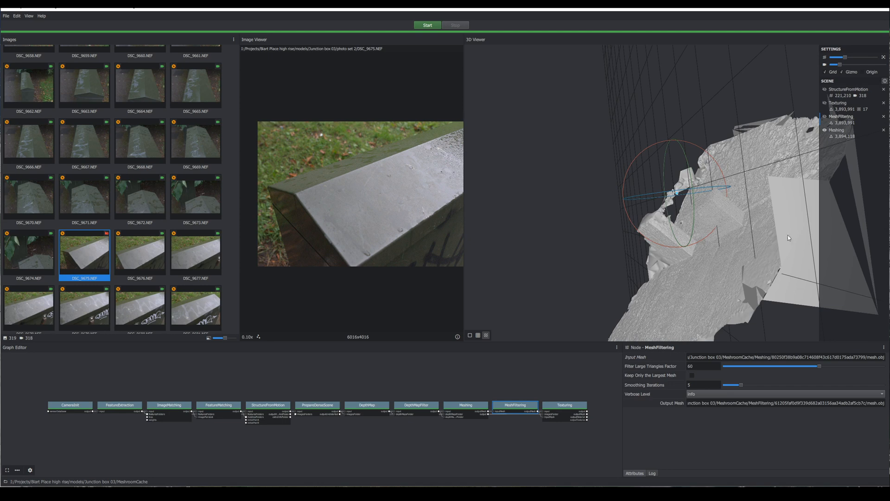
{"action": "left_click", "coordinate": [824, 129]}
{"action": "left_click", "coordinate": [824, 117]}
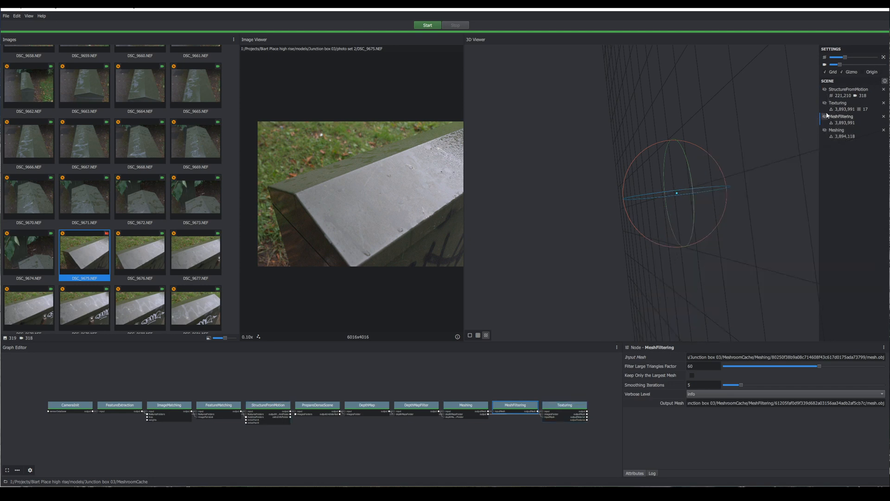
{"action": "left_click", "coordinate": [825, 117]}
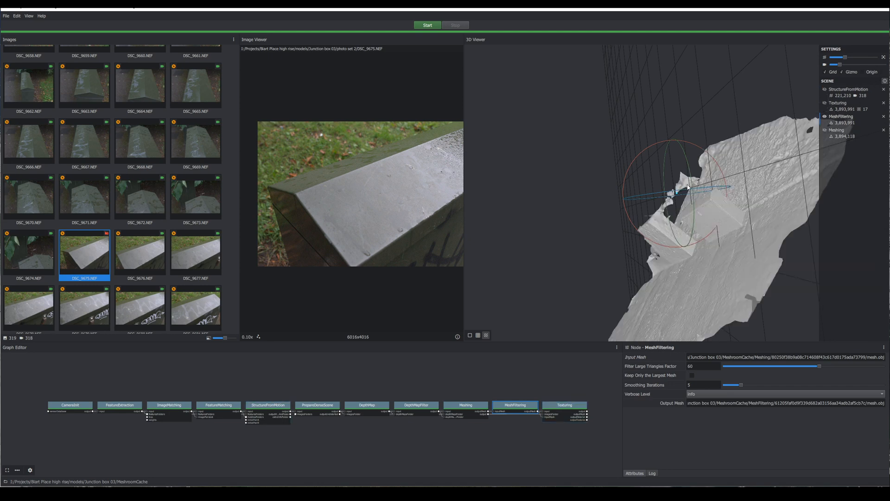
{"action": "left_click_drag", "start_coordinate": [688, 187], "coordinate": [719, 221]}
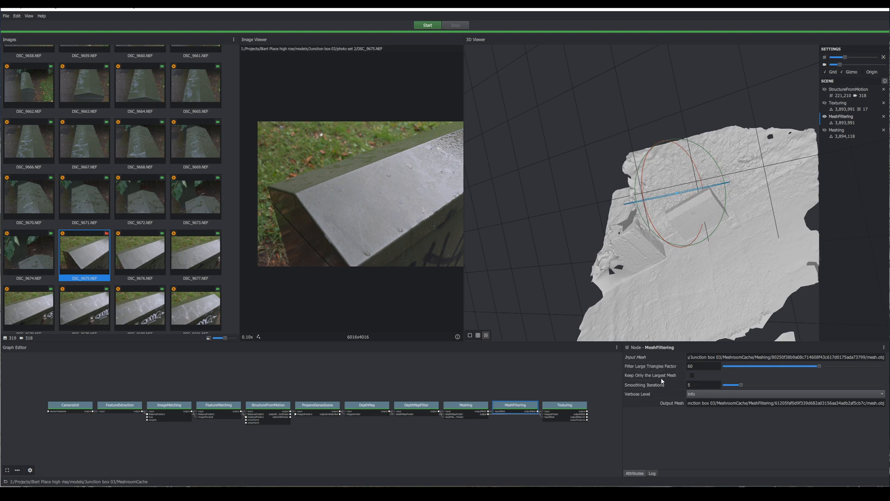
- Overlay the Meshing result on the filtered mesh to compare the removed large triangles, and hide Meshing again
{"action": "left_click", "coordinate": [824, 130]}
{"action": "left_click_drag", "start_coordinate": [677, 239], "coordinate": [837, 200]}
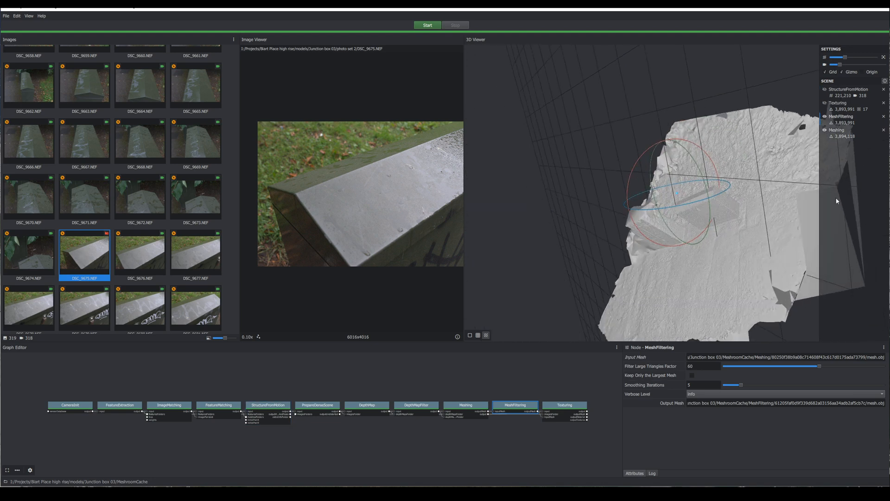
{"action": "left_click", "coordinate": [824, 130]}
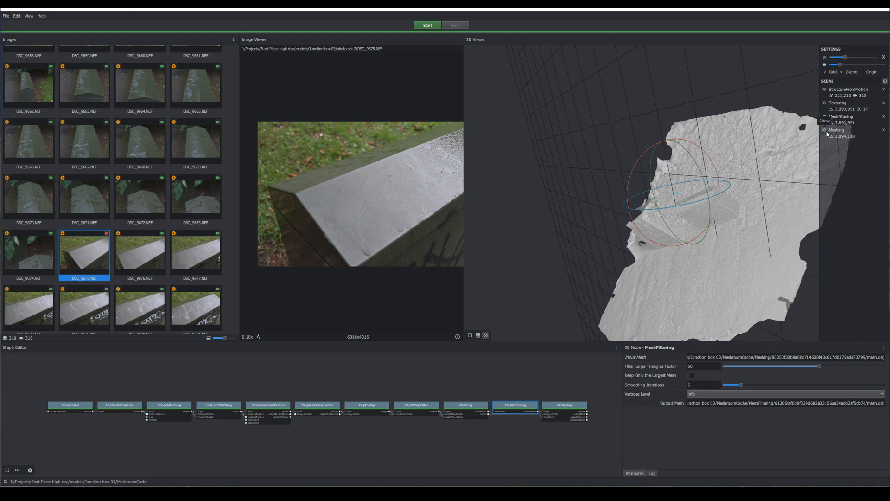
- Show the Texturing result with its node settings and inspect the textured junction box up close
{"action": "left_click", "coordinate": [825, 105]}
{"action": "left_click", "coordinate": [837, 103]}
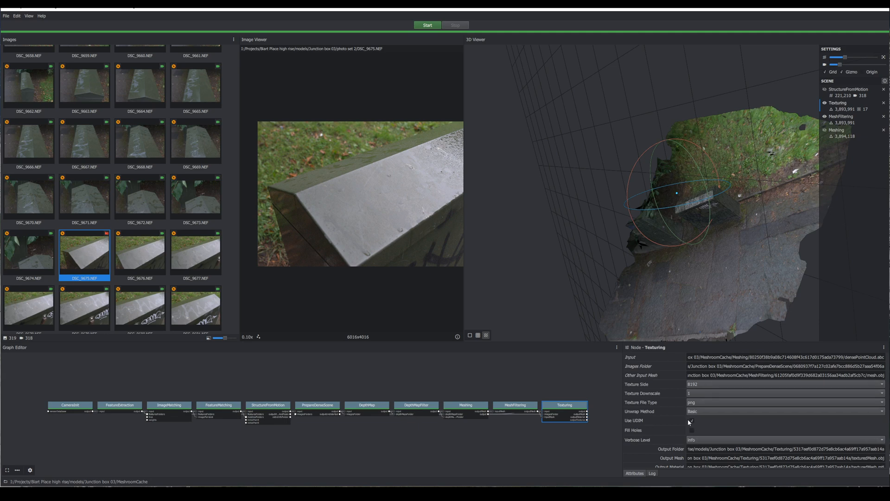
{"action": "scroll", "coordinate": [722, 214], "scroll_direction": "up", "scroll_amount": 5}
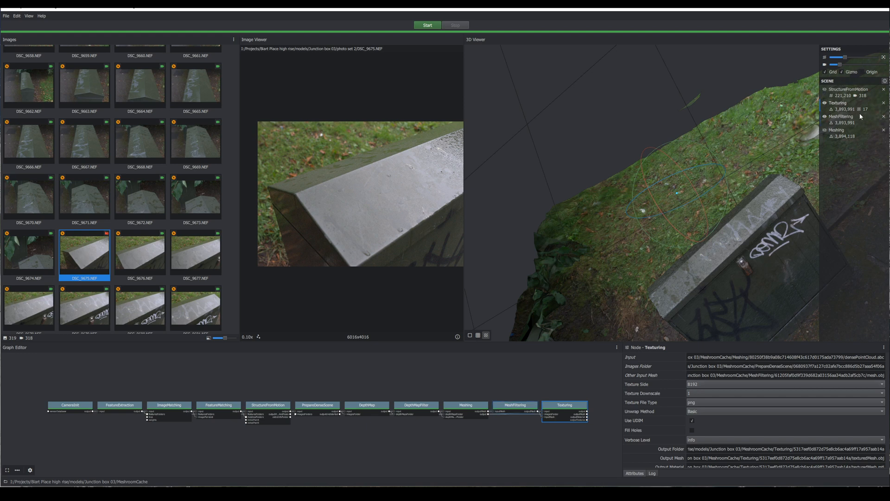
- Open the Texturing node's output folder in a maximized File Explorer window and select texturedMesh.obj
{"action": "right_click", "coordinate": [563, 412]}
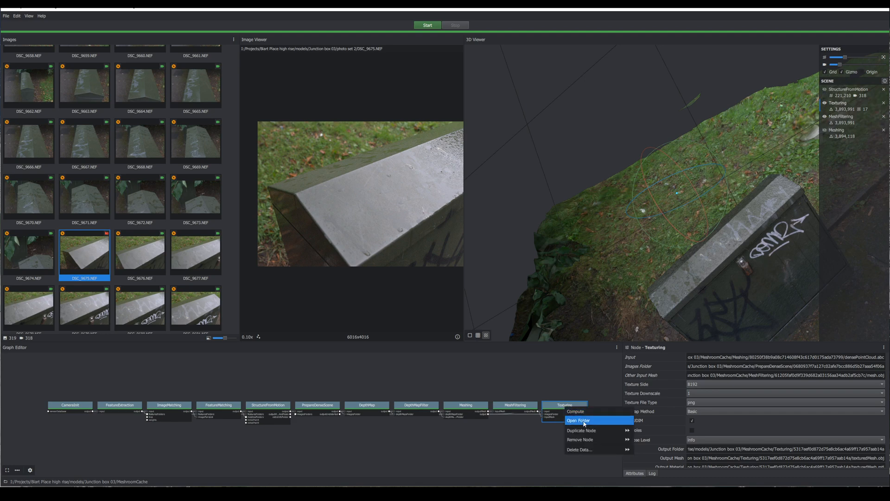
{"action": "left_click", "coordinate": [577, 419]}
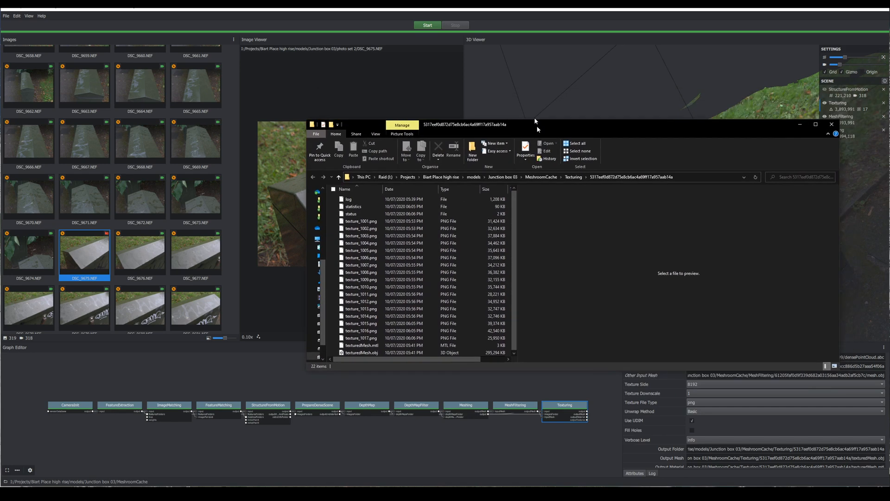
{"action": "double_click", "coordinate": [516, 97]}
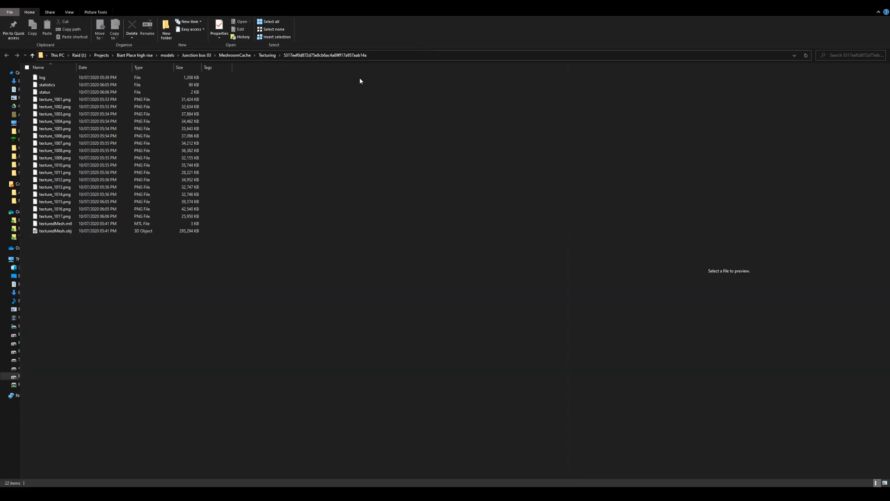
{"action": "left_click", "coordinate": [70, 231]}
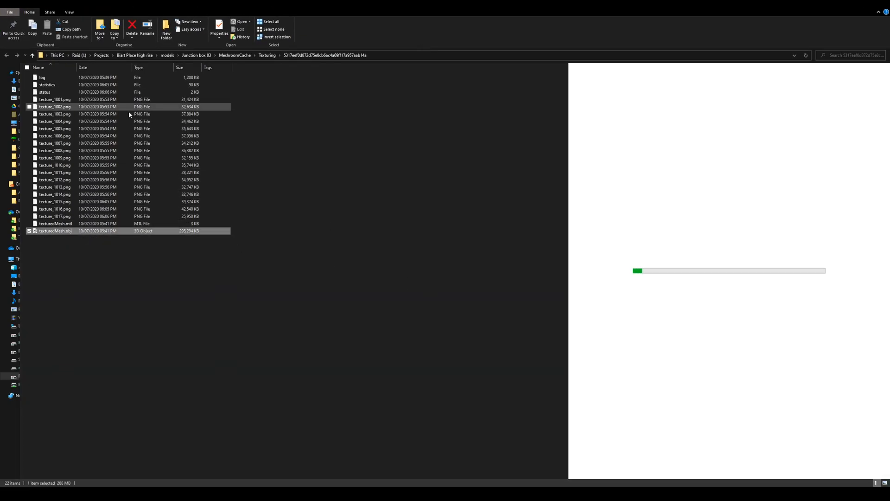
- Preview the generated texture maps texture_1001.png through texture_1005.png, then select texture_1017.png and texture_1016.png
{"action": "left_click", "coordinate": [54, 99]}
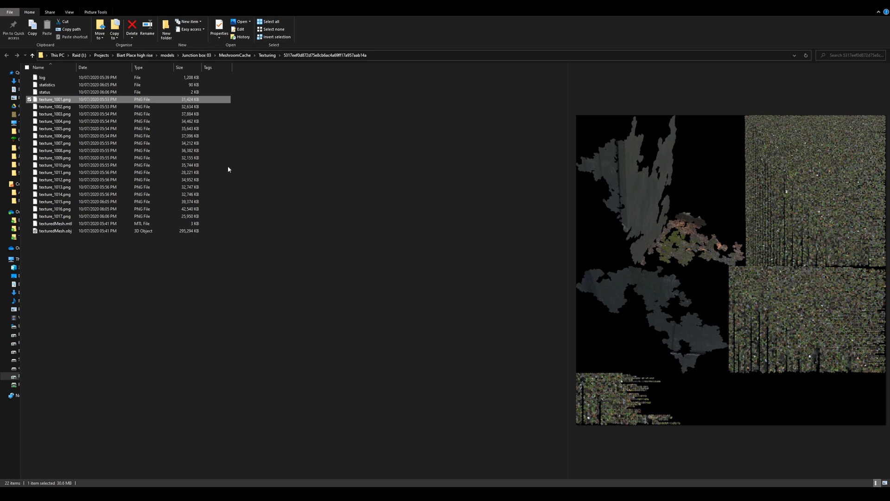
{"action": "left_click", "coordinate": [65, 107]}
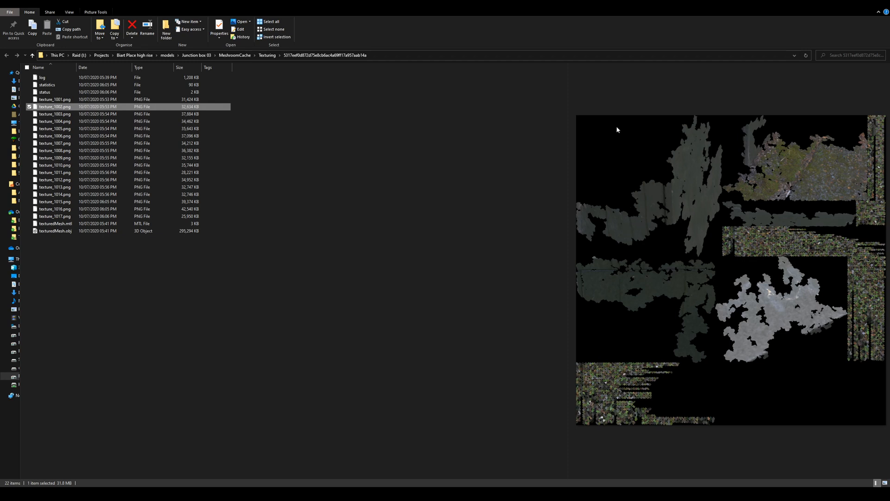
{"action": "left_click", "coordinate": [65, 114]}
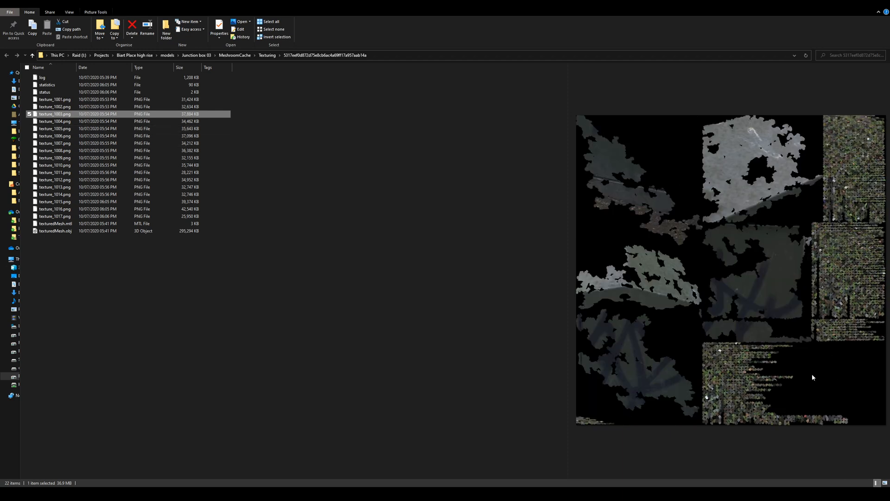
{"action": "left_click", "coordinate": [58, 121]}
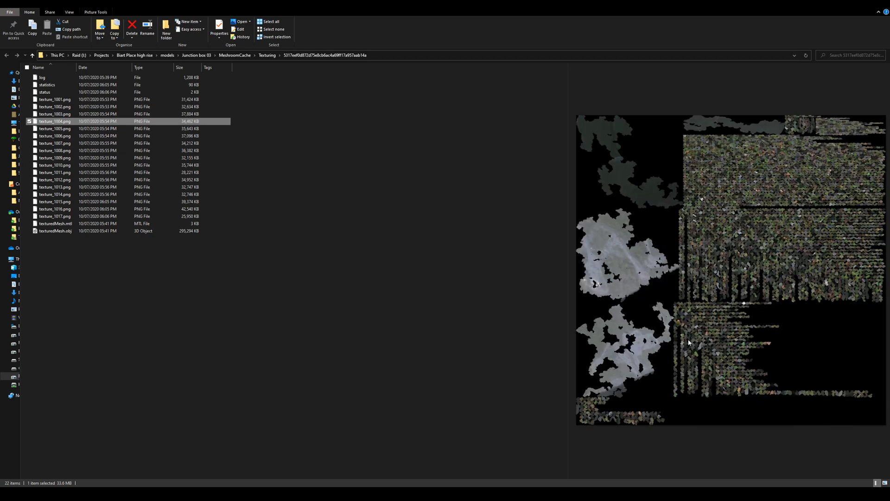
{"action": "left_click", "coordinate": [51, 131]}
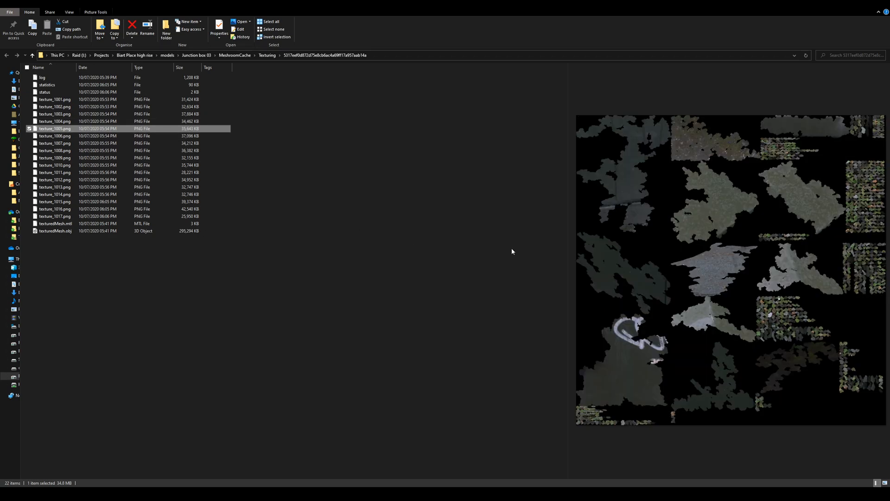
{"action": "left_click", "coordinate": [185, 216]}
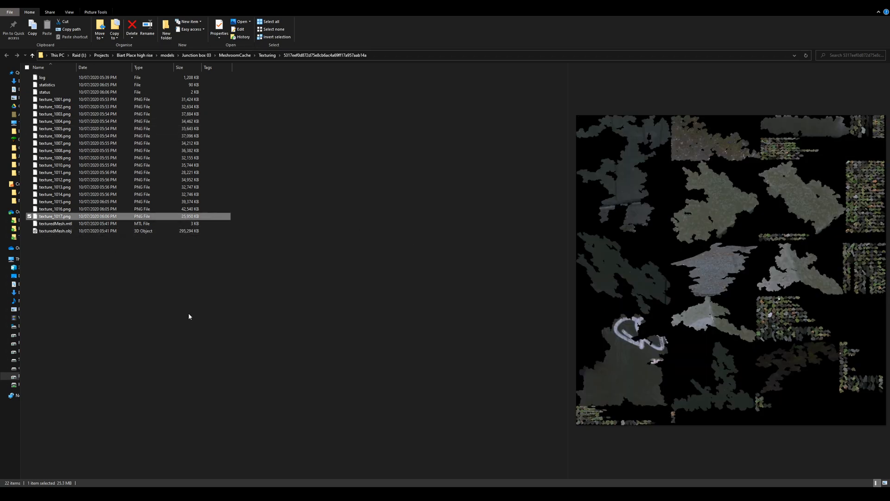
{"action": "left_click", "coordinate": [116, 209]}
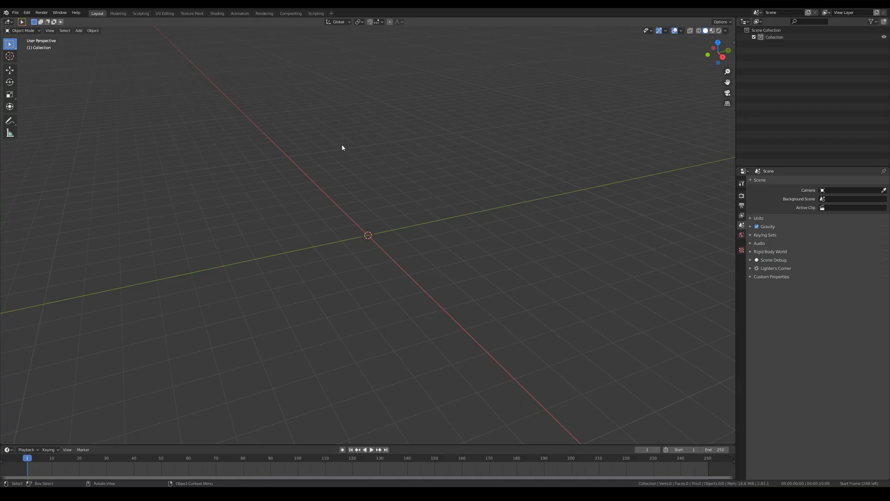
- Switch to Blender and import texturedMesh.obj as a Wavefront OBJ from Junction box 03's MeshroomCache Texturing folder
{"action": "left_click", "coordinate": [15, 12]}
{"action": "mouse_move", "coordinate": [40, 111]}
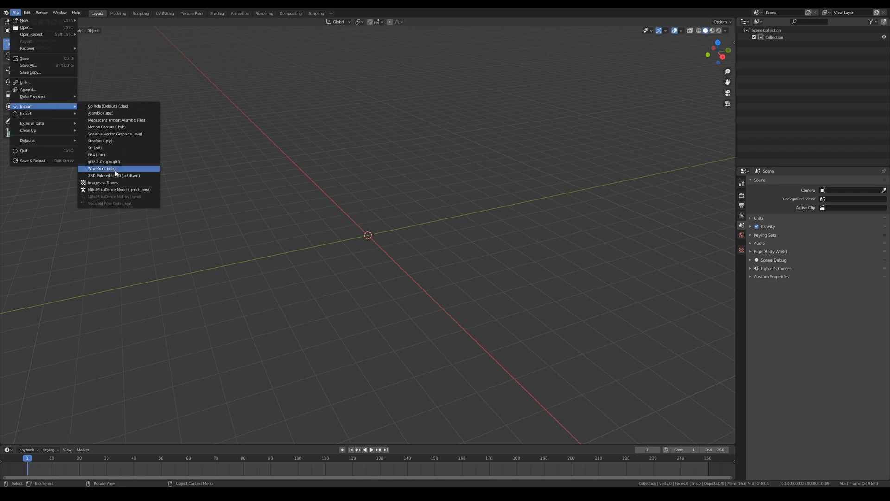
{"action": "key", "text": "Return"}
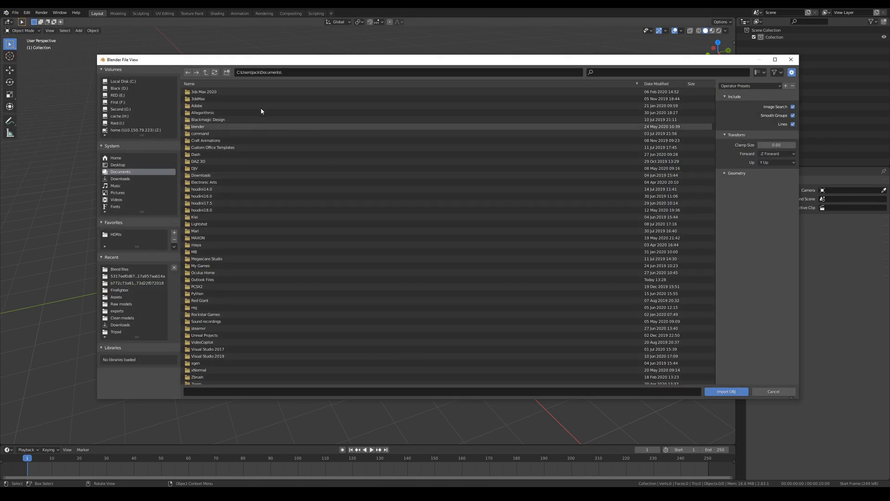
{"action": "left_click", "coordinate": [307, 72]}
{"action": "type", "text": "I:\\Projects\\Biart Place high rise\\models\\Junction box 03\\MeshroomCache\\Texturing\\5317eef0d872d75e8cb6ac4a69ff17a957aab14a"}
{"action": "key", "text": "Return"}
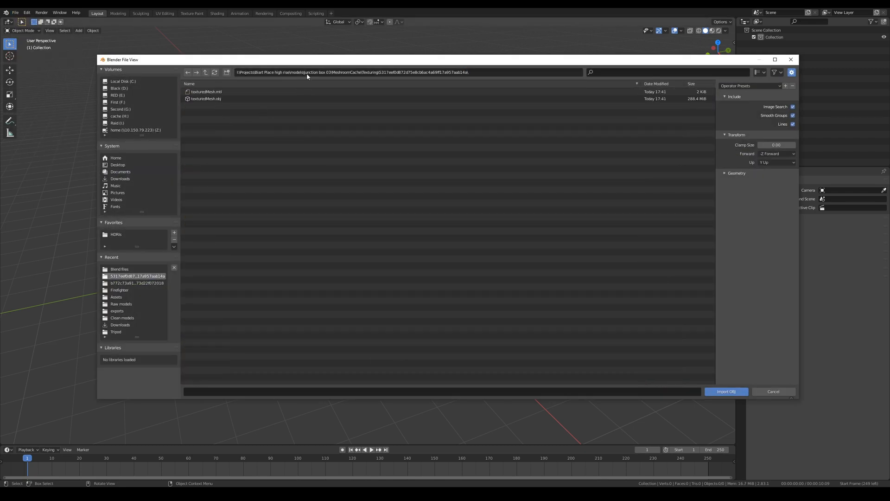
{"action": "left_click", "coordinate": [219, 99]}
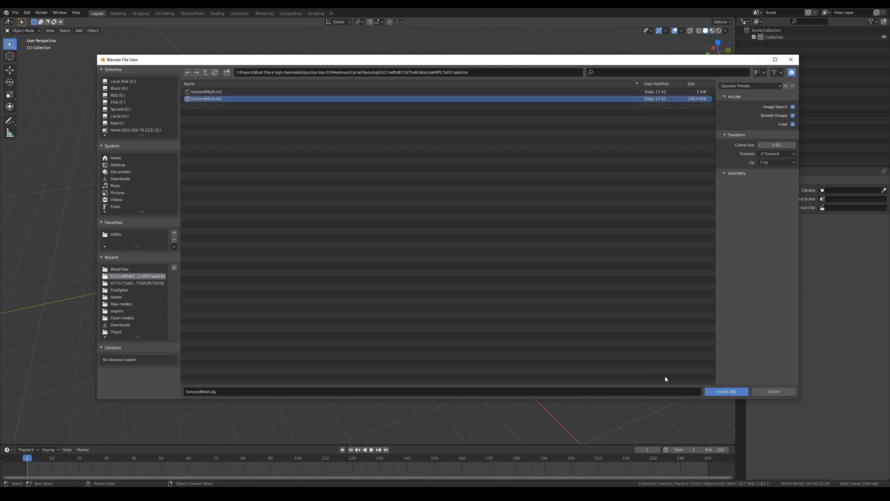
{"action": "left_click", "coordinate": [726, 391]}
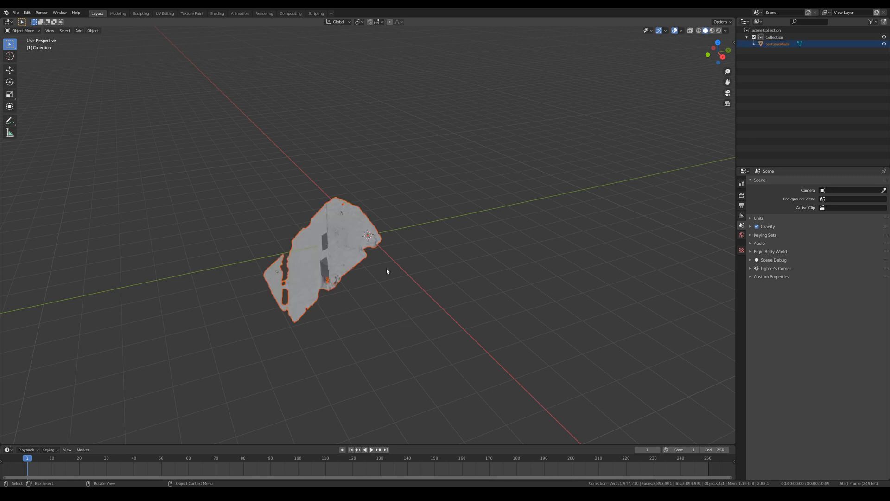
- View the imported mesh from the side and rotate it so the ground lies roughly level and the box stands upright
{"action": "middle_click_drag", "start_coordinate": [425, 273], "coordinate": [396, 327]}
{"action": "middle_click_drag", "start_coordinate": [377, 289], "coordinate": [399, 218]}
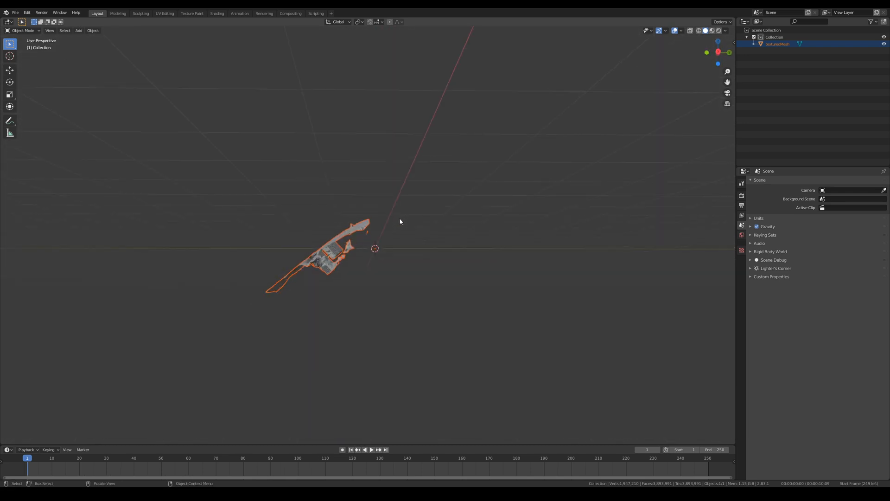
{"action": "key", "text": "r"}
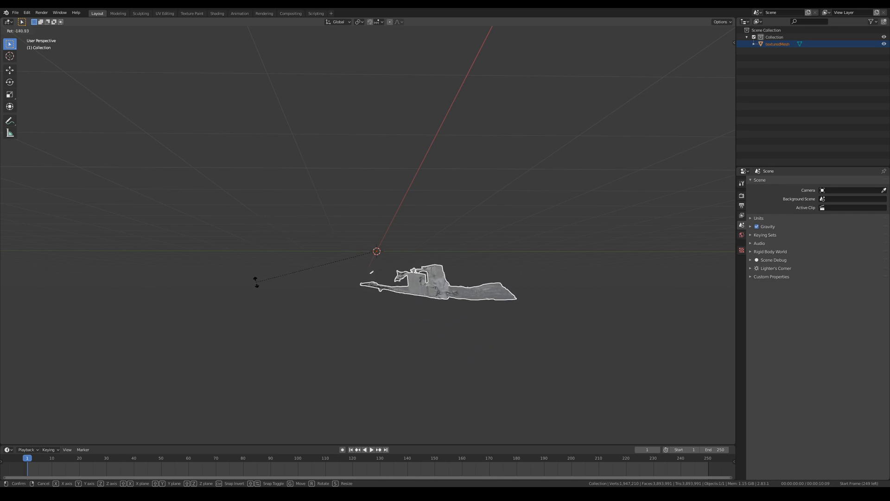
{"action": "left_click", "coordinate": [255, 278]}
- Fine-tune the mesh's rotation in the left orthographic view until the junction box's sides stand vertical
{"action": "middle_click_drag", "start_coordinate": [493, 344], "coordinate": [427, 344]}
{"action": "middle_click_drag", "start_coordinate": [478, 273], "coordinate": [464, 195], "text": "alt"}
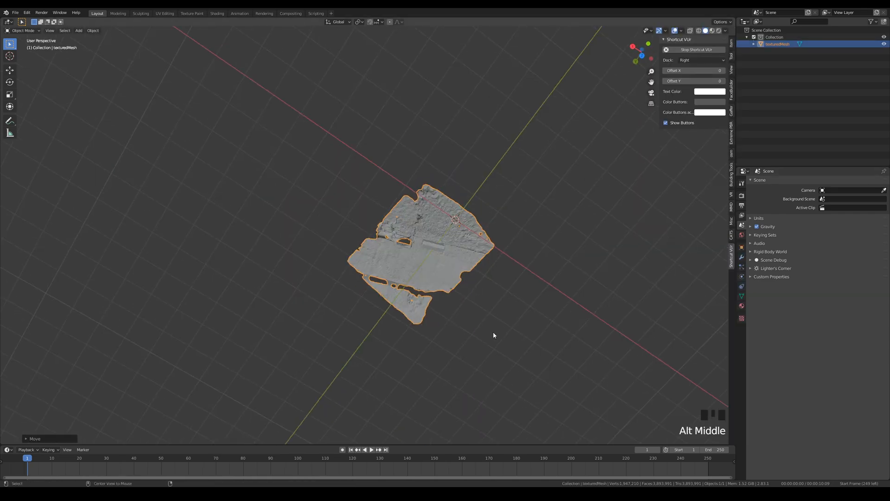
{"action": "scroll", "coordinate": [517, 173], "scroll_direction": "up", "scroll_amount": 4}
{"action": "key", "text": "r"}
{"action": "left_click", "coordinate": [523, 179]}
{"action": "key", "text": "r"}
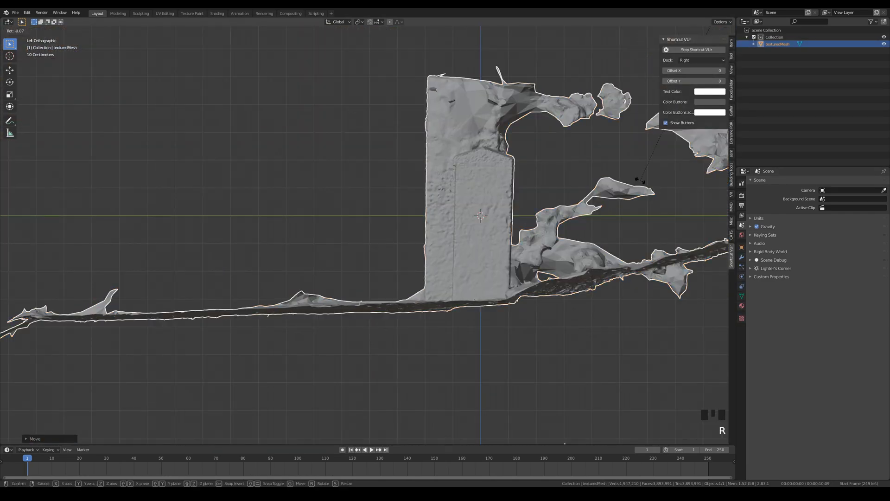
{"action": "left_click", "coordinate": [500, 278]}
{"action": "key", "text": "r"}
{"action": "left_click", "coordinate": [520, 409]}
{"action": "middle_click_drag", "start_coordinate": [520, 409], "coordinate": [466, 321]}
{"action": "scroll", "coordinate": [485, 341], "scroll_direction": "down", "scroll_amount": 5}
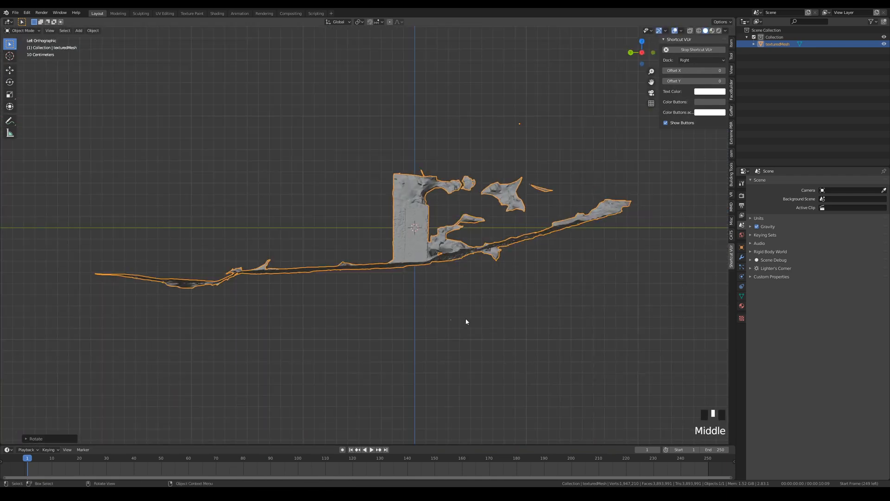
- Move the mesh so the junction box's base rests on the ground plane at the world origin
{"action": "key", "text": "g"}
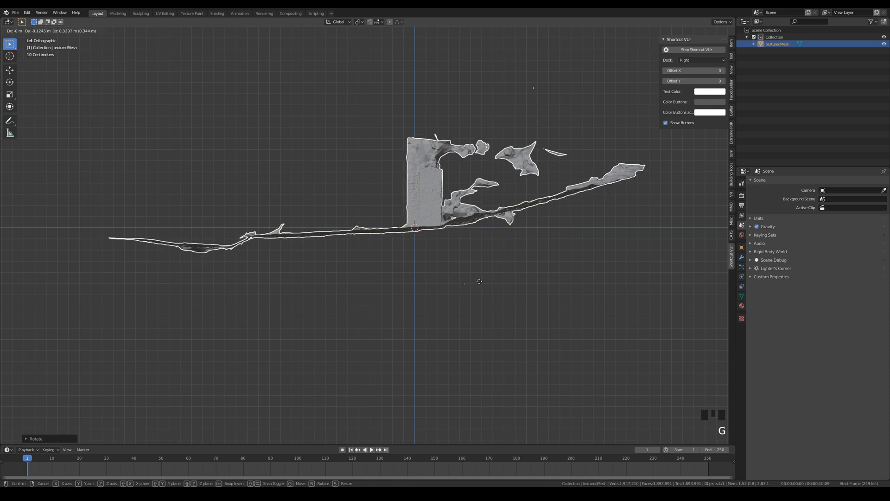
{"action": "left_click", "coordinate": [459, 278]}
{"action": "middle_click_drag", "start_coordinate": [459, 278], "coordinate": [426, 291]}
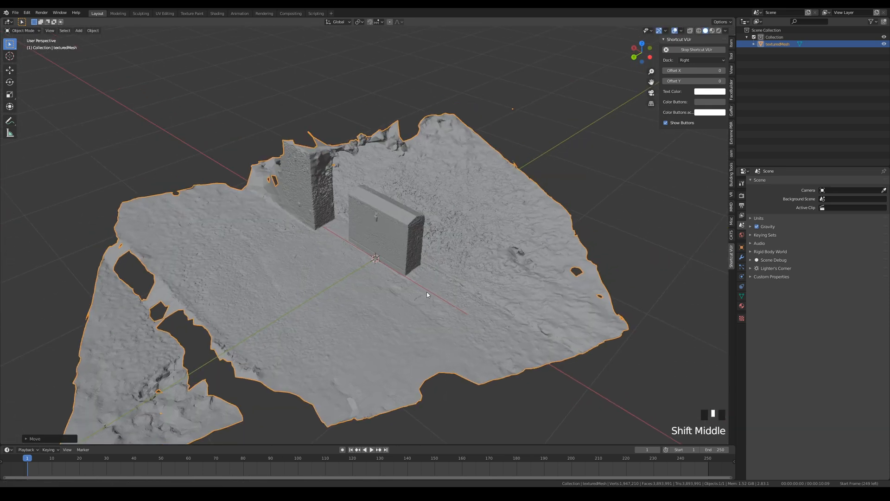
- Turn on the Wireframe overlay in the viewport and deselect the mesh
{"action": "scroll", "coordinate": [403, 293], "scroll_direction": "up", "scroll_amount": 5}
{"action": "left_click", "coordinate": [680, 31]}
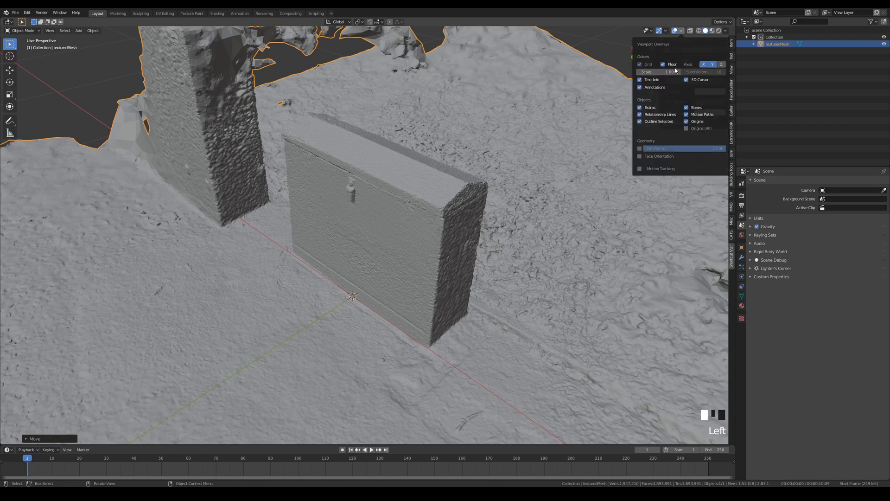
{"action": "left_click", "coordinate": [640, 149]}
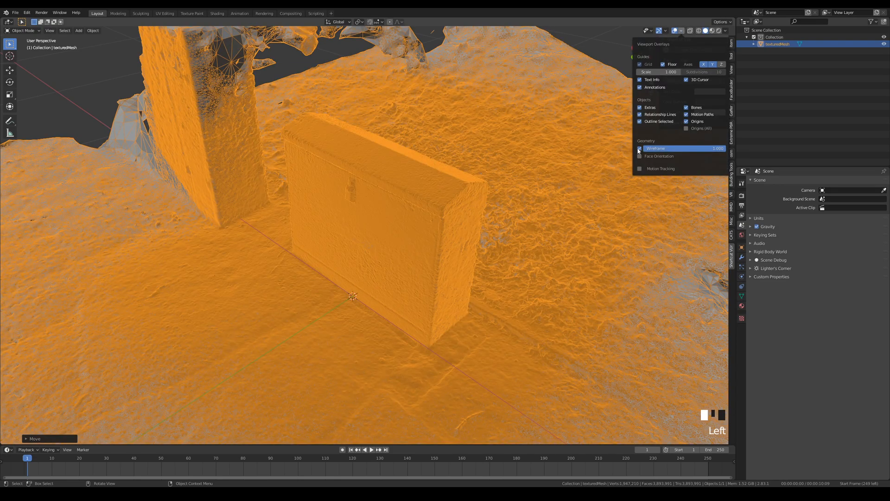
{"action": "left_click", "coordinate": [596, 36]}
- Examine the polygon density on the junction box, the neighbouring cabinet and the surrounding ground
{"action": "scroll", "coordinate": [384, 283], "scroll_direction": "up", "scroll_amount": 7}
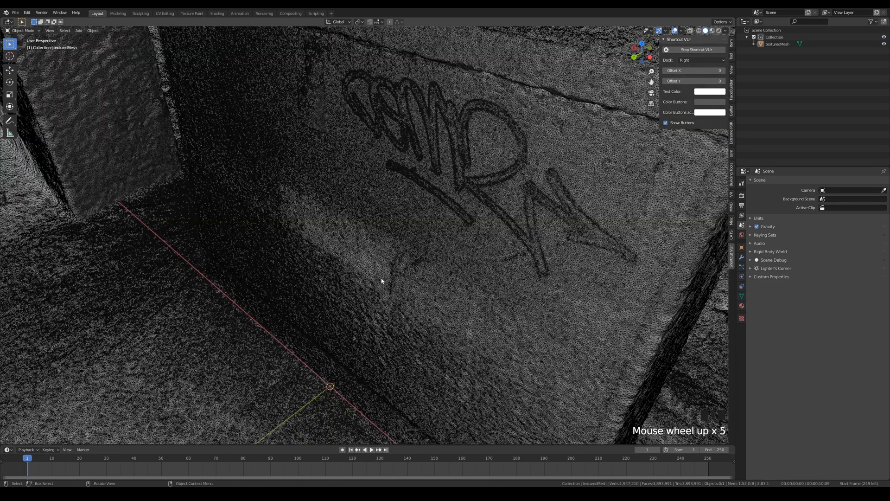
{"action": "scroll", "coordinate": [383, 279], "scroll_direction": "down", "scroll_amount": 6}
{"action": "middle_click_drag", "start_coordinate": [383, 280], "coordinate": [399, 245], "text": "shift"}
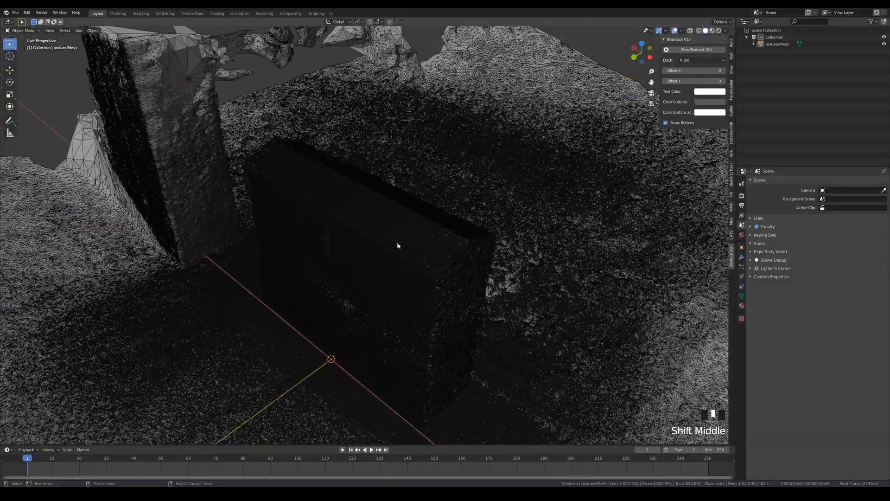
{"action": "scroll", "coordinate": [400, 225], "scroll_direction": "up", "scroll_amount": 6}
{"action": "middle_click_drag", "start_coordinate": [492, 295], "coordinate": [459, 276]}
{"action": "scroll", "coordinate": [388, 278], "scroll_direction": "down", "scroll_amount": 4}
{"action": "middle_click_drag", "start_coordinate": [372, 290], "coordinate": [475, 300]}
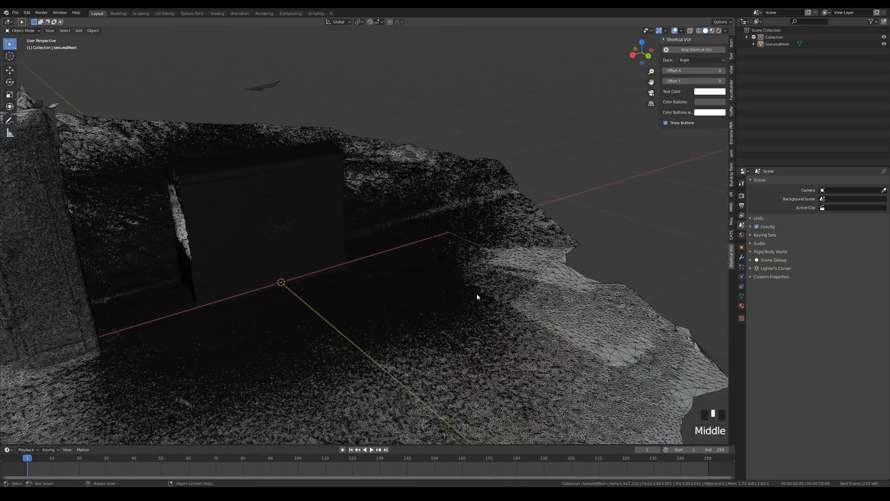
{"action": "middle_click_drag", "start_coordinate": [354, 279], "coordinate": [499, 250], "text": "shift"}
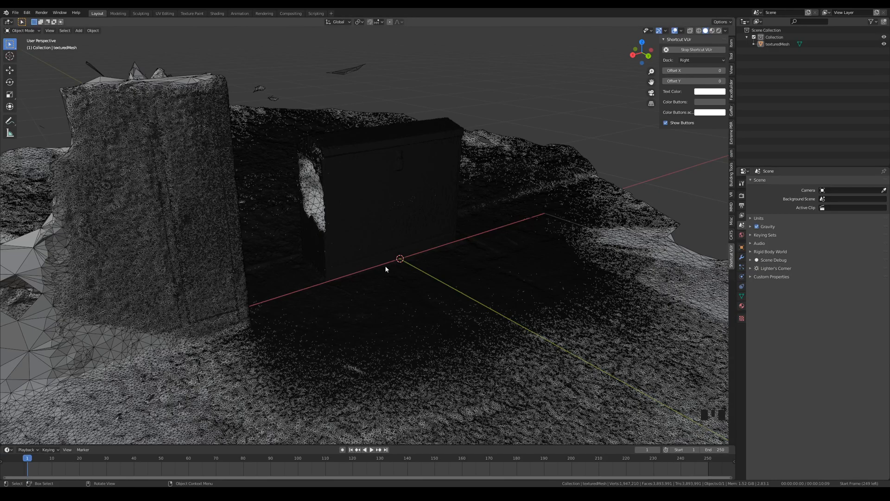
{"action": "middle_click_drag", "start_coordinate": [398, 263], "coordinate": [363, 265]}
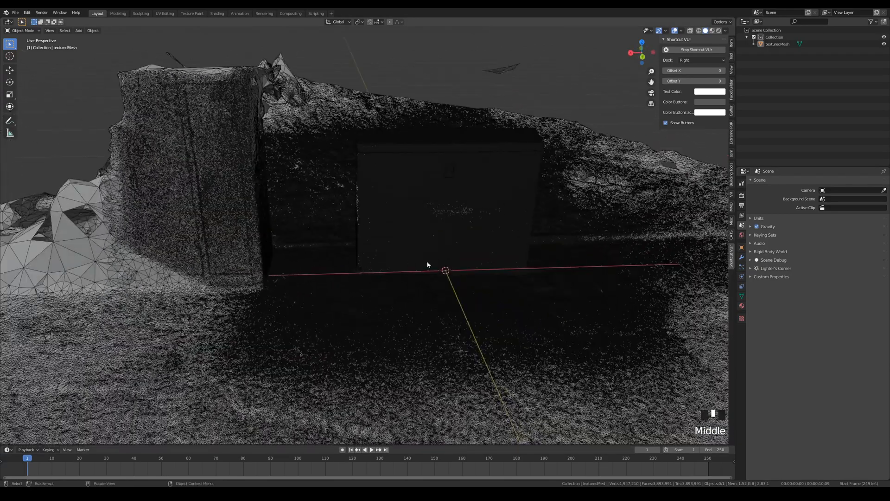
{"action": "middle_click_drag", "start_coordinate": [501, 266], "coordinate": [413, 299], "text": "shift"}
{"action": "mouse_move", "coordinate": [504, 247]}
{"action": "middle_mouse_down"}
{"action": "mouse_move", "coordinate": [439, 264]}
{"action": "mouse_move", "coordinate": [507, 245]}
{"action": "middle_mouse_up"}
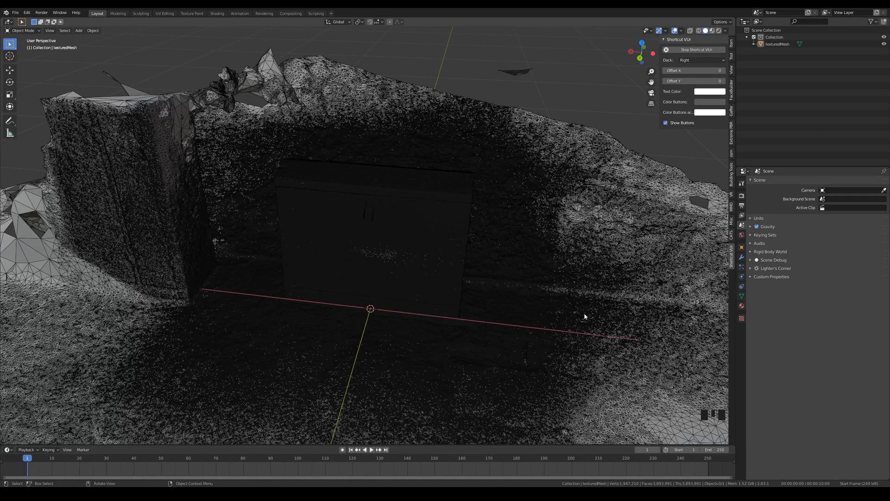
{"action": "scroll", "coordinate": [615, 373], "scroll_direction": "down", "scroll_amount": 5}
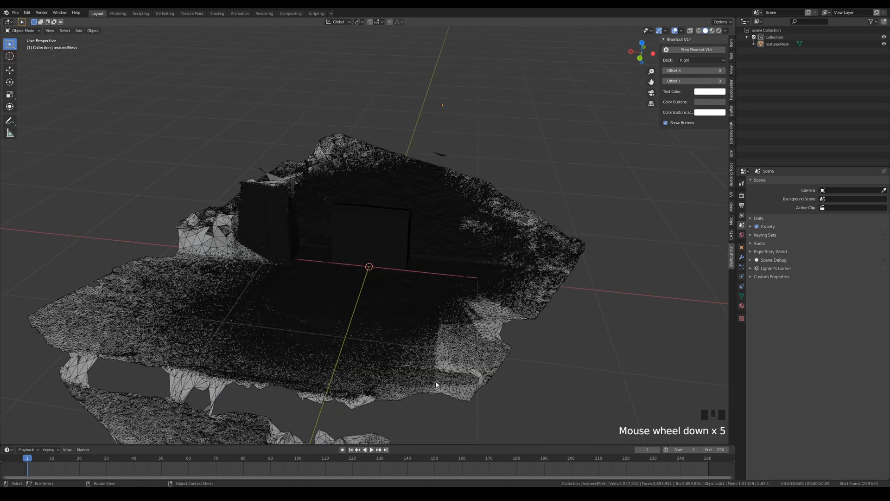
{"action": "middle_click_drag", "start_coordinate": [185, 309], "coordinate": [447, 238]}
{"action": "scroll", "coordinate": [424, 363], "scroll_direction": "up", "scroll_amount": 2}
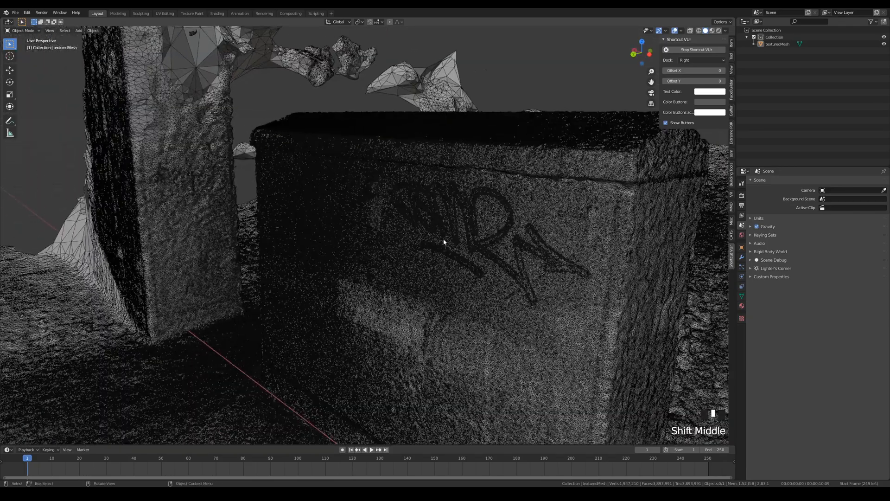
{"action": "scroll", "coordinate": [414, 253], "scroll_direction": "down", "scroll_amount": 4}
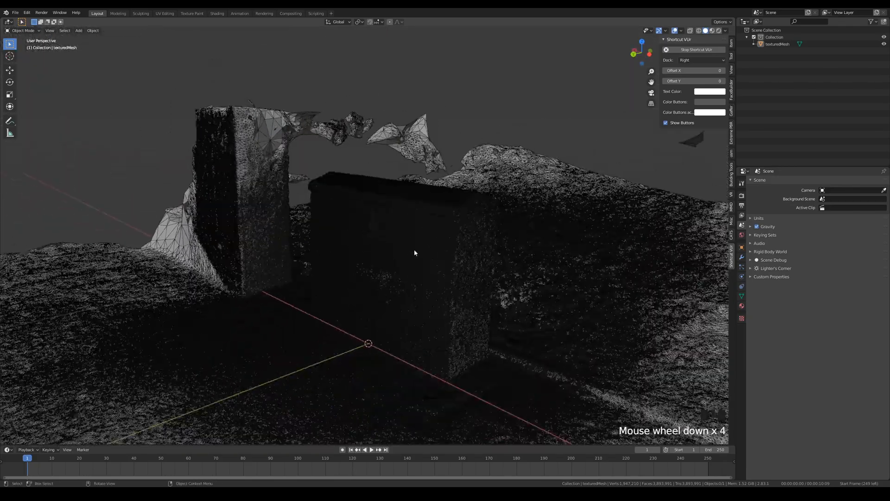
- Turn off the Wireframe overlay and switch the viewport to Material Preview shading
{"action": "left_click", "coordinate": [684, 31]}
{"action": "left_click", "coordinate": [641, 150]}
{"action": "middle_click_drag", "start_coordinate": [541, 93], "coordinate": [556, 120]}
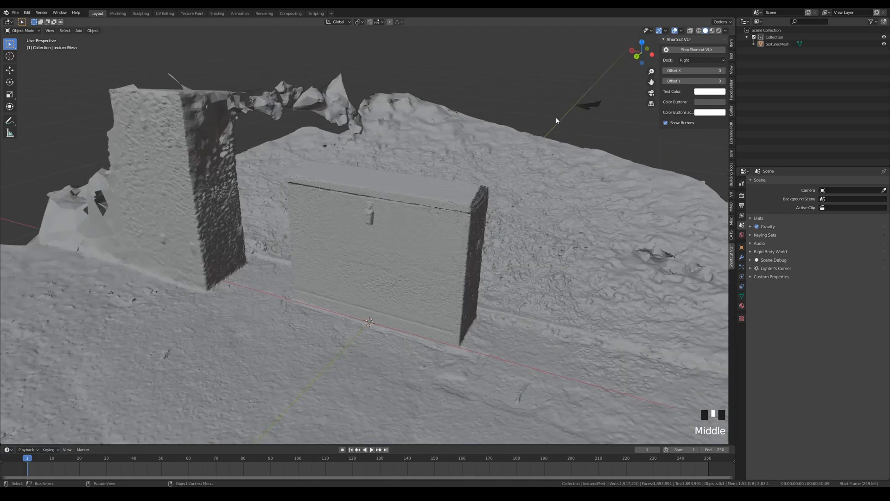
{"action": "left_click", "coordinate": [712, 30]}
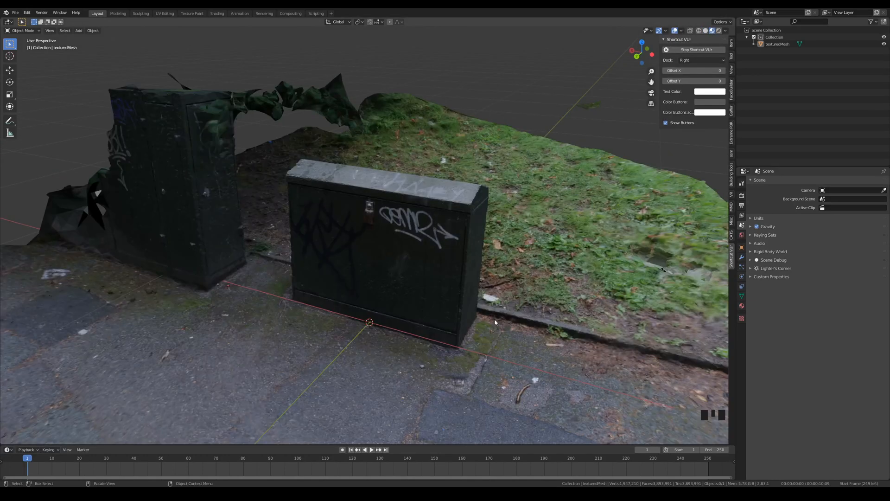
- Use Rendered viewport shading and set the World background color to white to light the scan evenly
{"action": "middle_click_drag", "start_coordinate": [465, 324], "coordinate": [510, 329]}
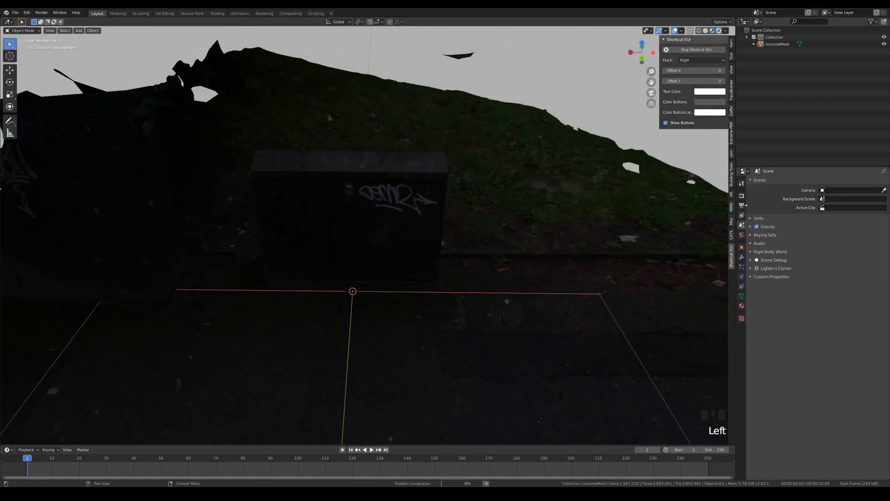
{"action": "left_click", "coordinate": [743, 206]}
{"action": "left_click", "coordinate": [743, 206]}
{"action": "left_click", "coordinate": [741, 196]}
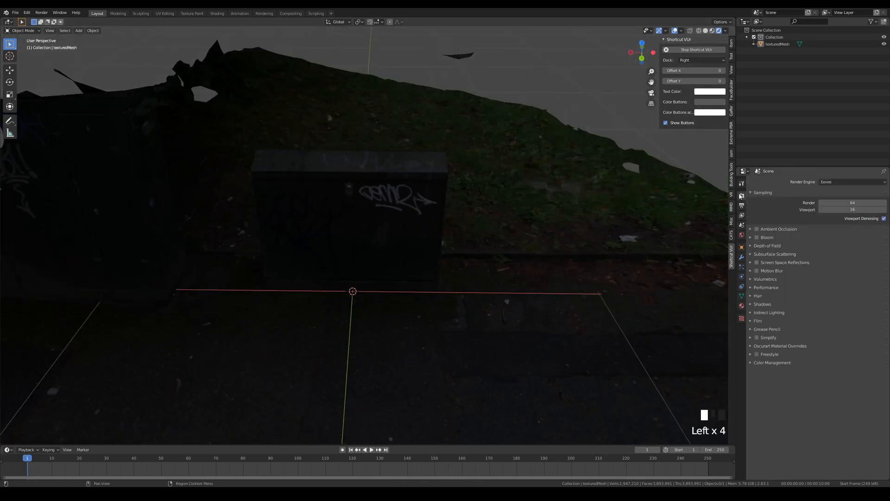
{"action": "left_click", "coordinate": [742, 205]}
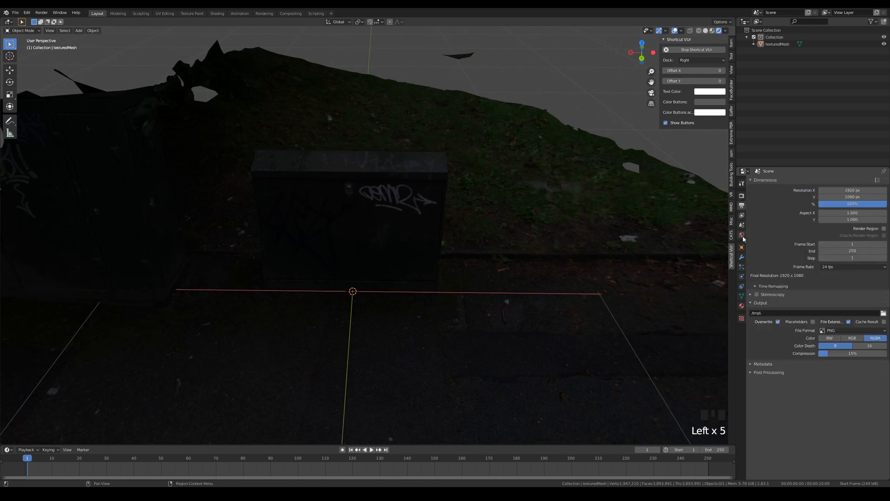
{"action": "left_click", "coordinate": [741, 236]}
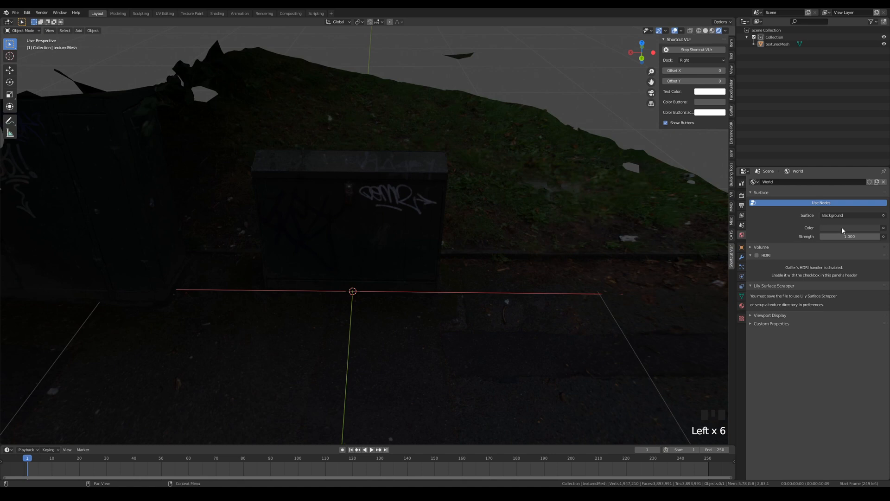
{"action": "left_click", "coordinate": [845, 228]}
{"action": "left_click_drag", "start_coordinate": [876, 171], "coordinate": [874, 129]}
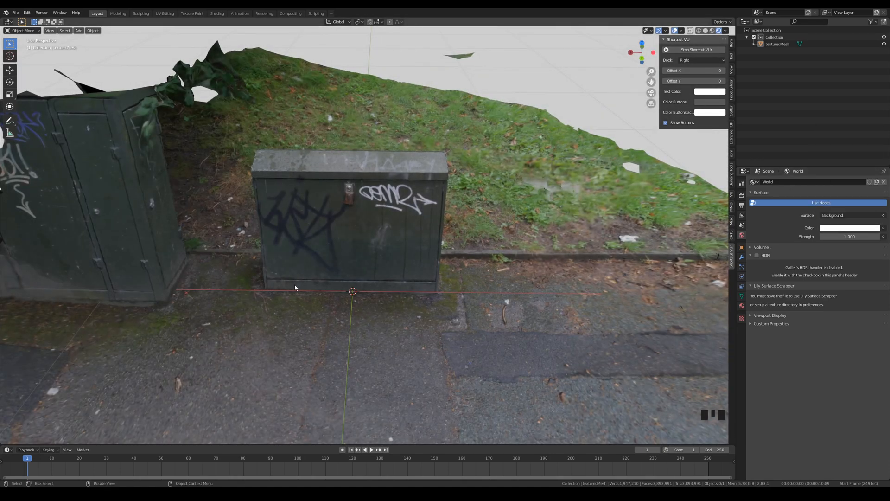
- Examine the textured junction box from the front, sides and back, including its roof and the surrounding ground
{"action": "middle_click_drag", "start_coordinate": [294, 283], "coordinate": [238, 245]}
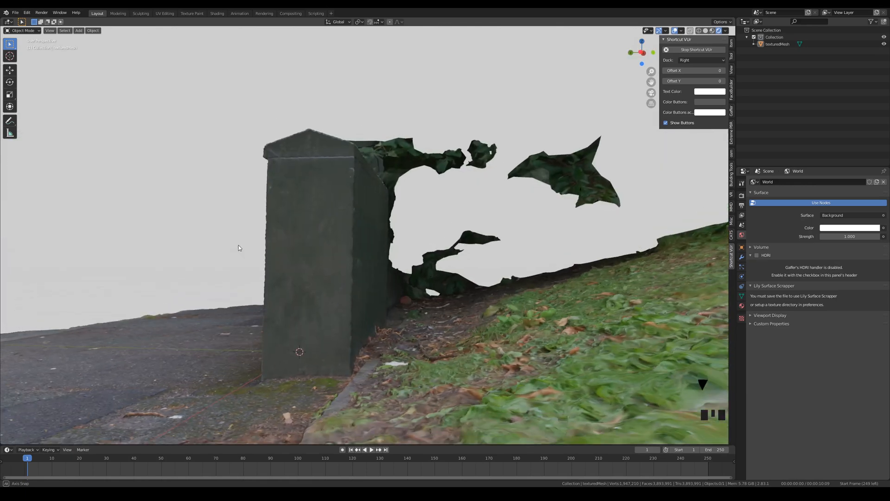
{"action": "middle_click_drag", "start_coordinate": [274, 280], "coordinate": [163, 288]}
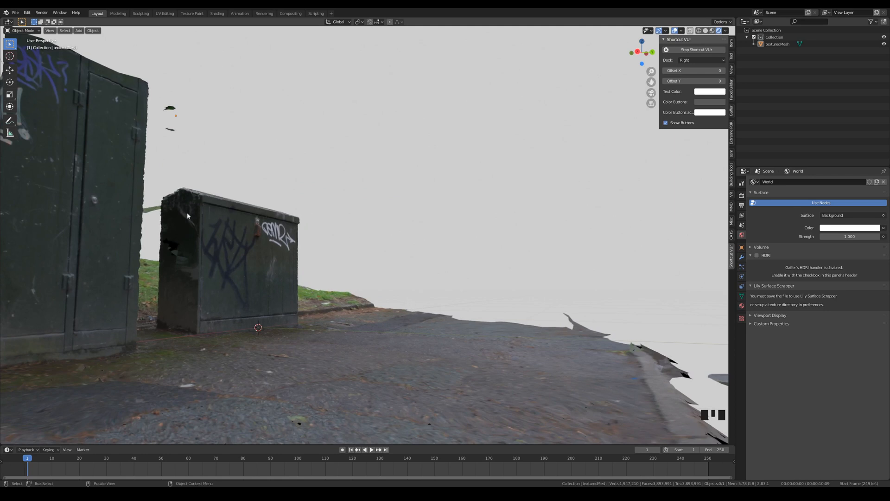
{"action": "middle_click_drag", "start_coordinate": [187, 212], "coordinate": [64, 331]}
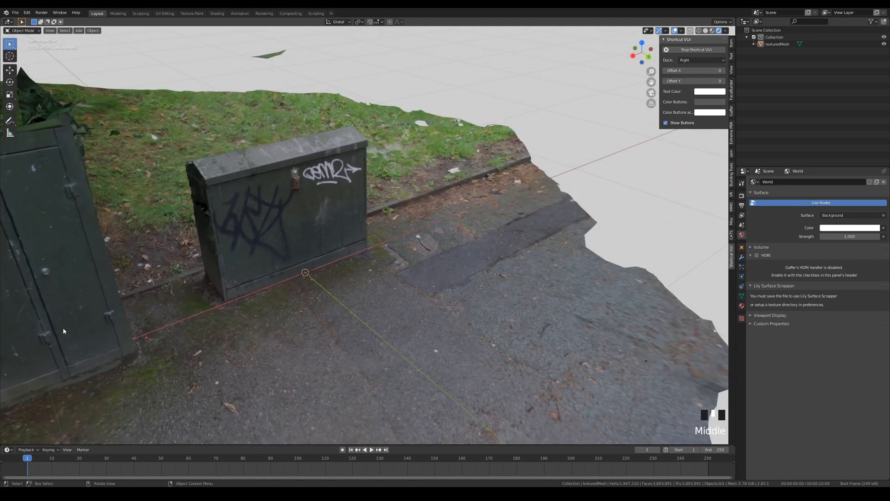
{"action": "middle_click_drag", "start_coordinate": [95, 216], "coordinate": [304, 112]}
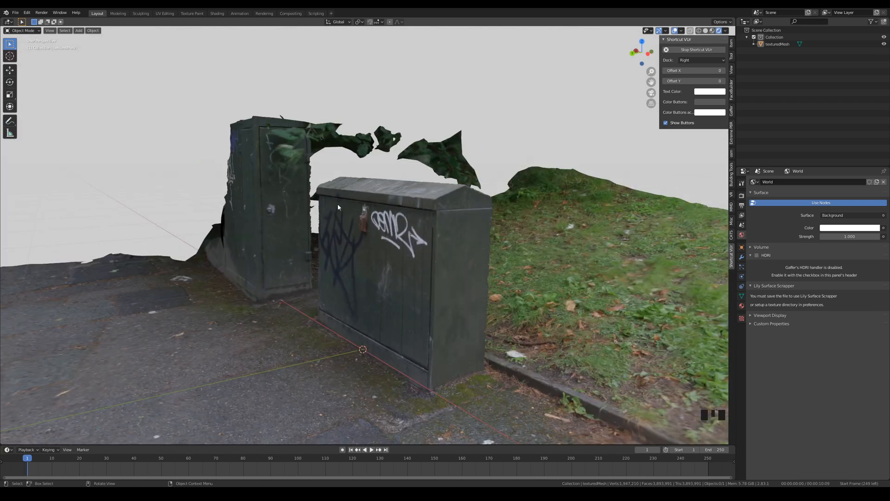
{"action": "middle_click_drag", "start_coordinate": [338, 207], "coordinate": [223, 197]}
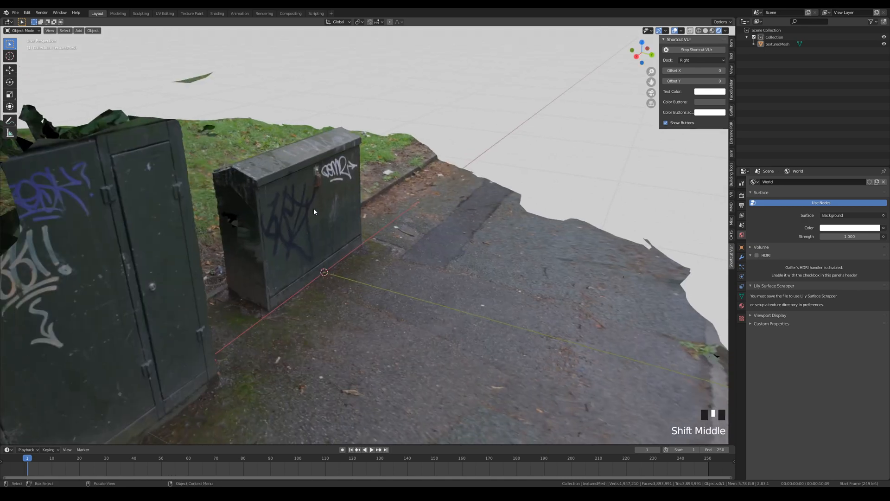
{"action": "middle_click_drag", "start_coordinate": [313, 208], "coordinate": [377, 201]}
{"action": "scroll", "coordinate": [377, 201], "scroll_direction": "down", "scroll_amount": 2, "text": "shift"}
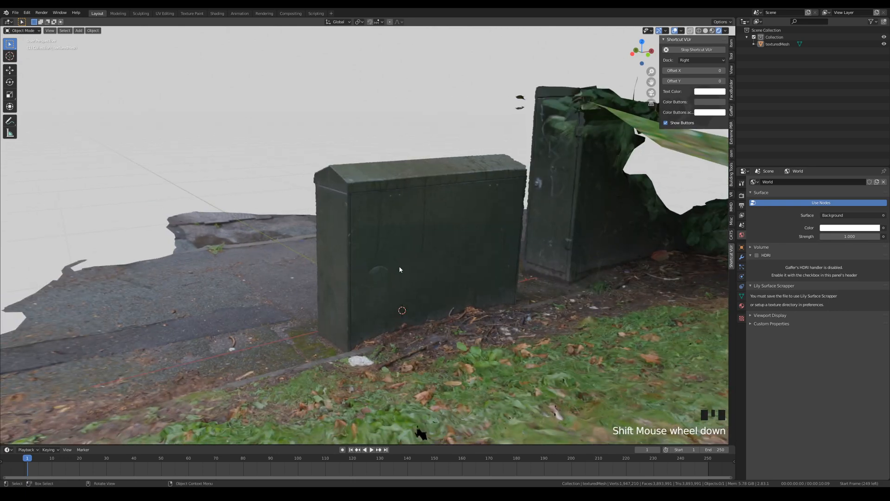
{"action": "middle_click_drag", "start_coordinate": [400, 269], "coordinate": [572, 242]}
{"action": "middle_click_drag", "start_coordinate": [366, 284], "coordinate": [590, 241]}
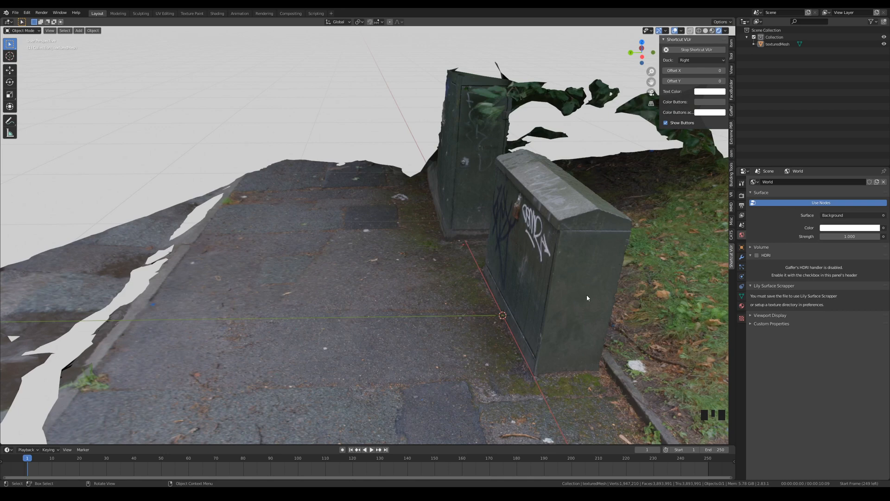
{"action": "middle_click_drag", "start_coordinate": [587, 297], "coordinate": [465, 281]}
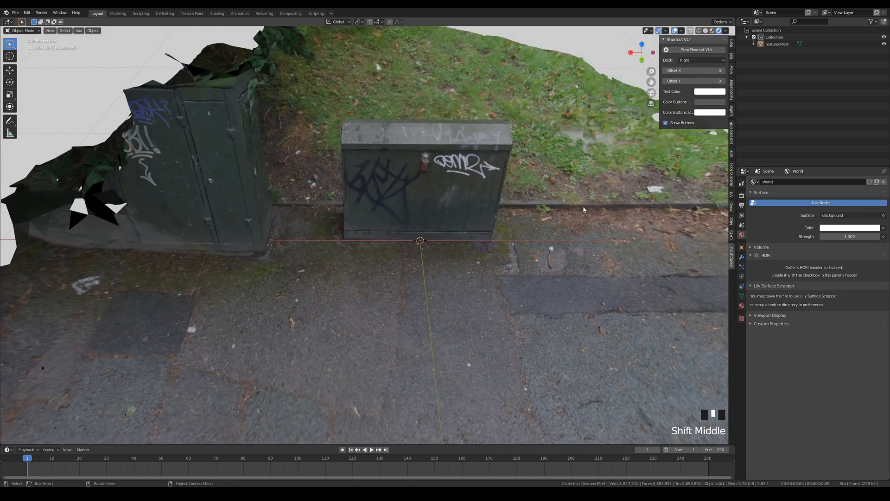
- Return the viewport to Solid shading with the whole scanned mesh in view
{"action": "left_click", "coordinate": [705, 31]}
{"action": "scroll", "coordinate": [383, 229], "scroll_direction": "down", "scroll_amount": 4}
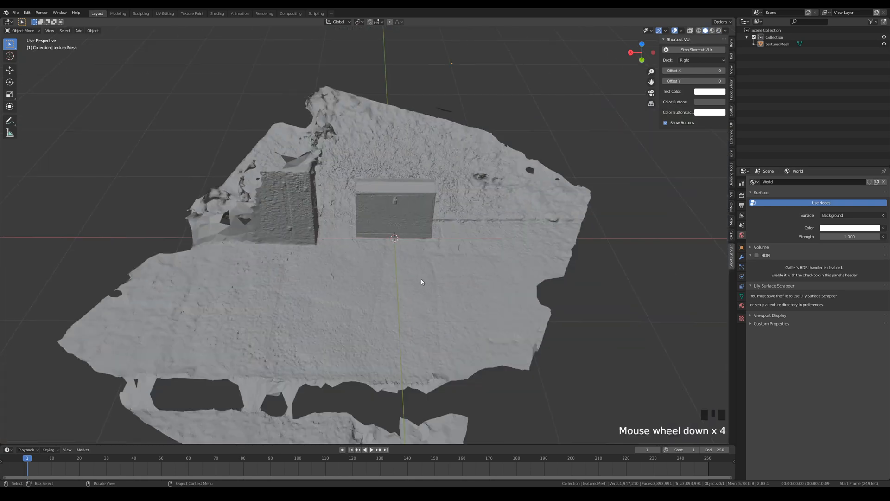
{"action": "middle_click", "coordinate": [421, 281], "text": "shift"}
{"action": "scroll", "coordinate": [385, 194], "scroll_direction": "up", "scroll_amount": 3, "text": "shift"}
{"action": "middle_click_drag", "start_coordinate": [434, 297], "coordinate": [502, 335]}
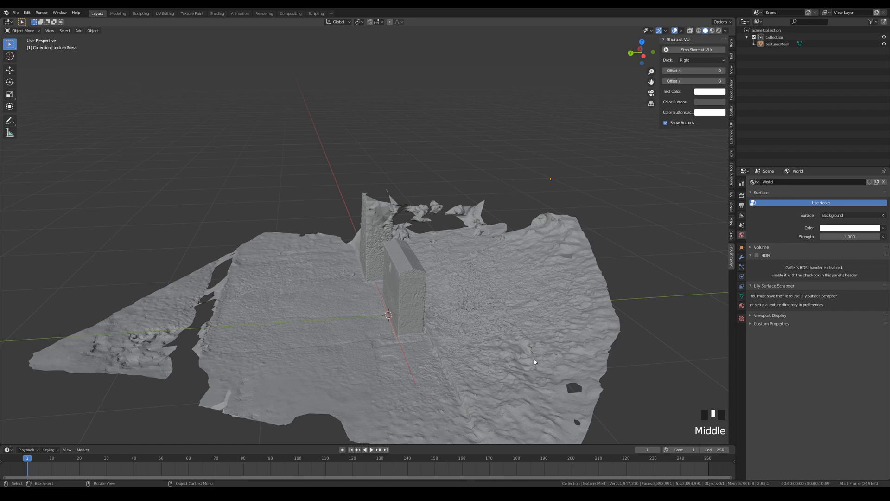
{"action": "middle_click_drag", "start_coordinate": [232, 290], "coordinate": [419, 305]}
- In Edit Mode with X-ray on and face selection active, lasso-select the junction box and the ground immediately around it
{"action": "left_click_drag", "start_coordinate": [9, 44], "coordinate": [66, 90]}
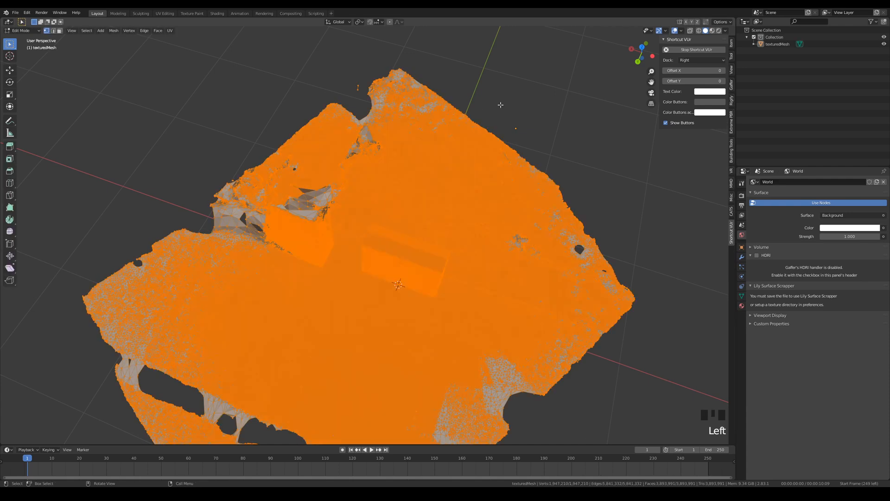
{"action": "left_click", "coordinate": [689, 32]}
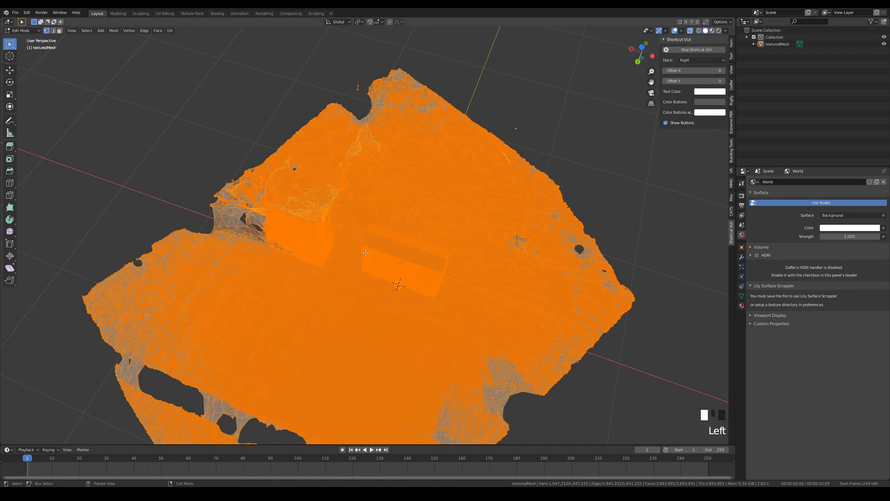
{"action": "left_click", "coordinate": [370, 213]}
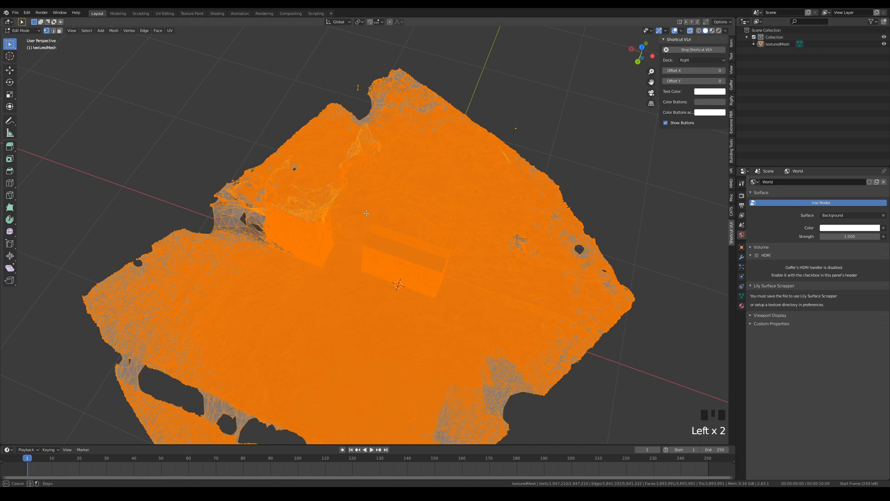
{"action": "left_click_drag", "start_coordinate": [11, 45], "coordinate": [23, 89]}
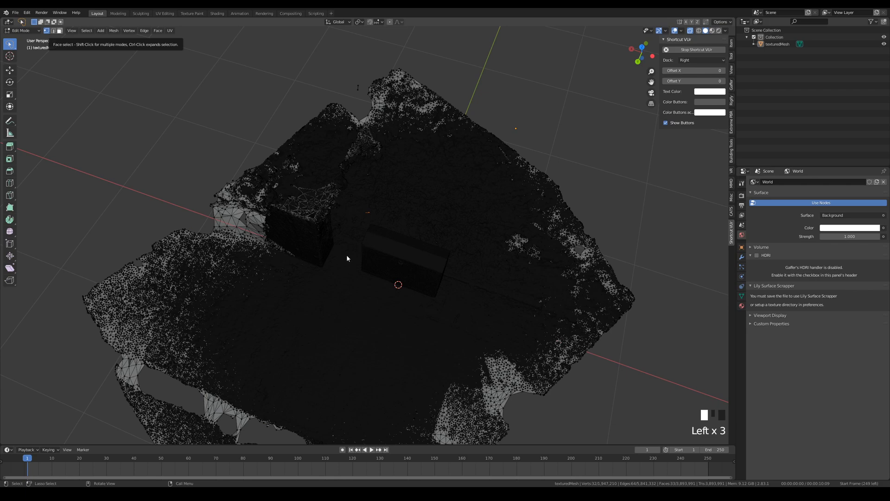
{"action": "mouse_move", "coordinate": [347, 256]}
{"action": "left_mouse_down"}
{"action": "mouse_move", "coordinate": [373, 293]}
{"action": "mouse_move", "coordinate": [408, 304]}
{"action": "mouse_move", "coordinate": [472, 284]}
{"action": "mouse_move", "coordinate": [465, 242]}
{"action": "mouse_move", "coordinate": [386, 217]}
{"action": "mouse_move", "coordinate": [339, 234]}
{"action": "mouse_move", "coordinate": [340, 295]}
{"action": "mouse_move", "coordinate": [423, 310]}
{"action": "mouse_move", "coordinate": [455, 305]}
{"action": "mouse_move", "coordinate": [447, 312]}
{"action": "left_mouse_up"}
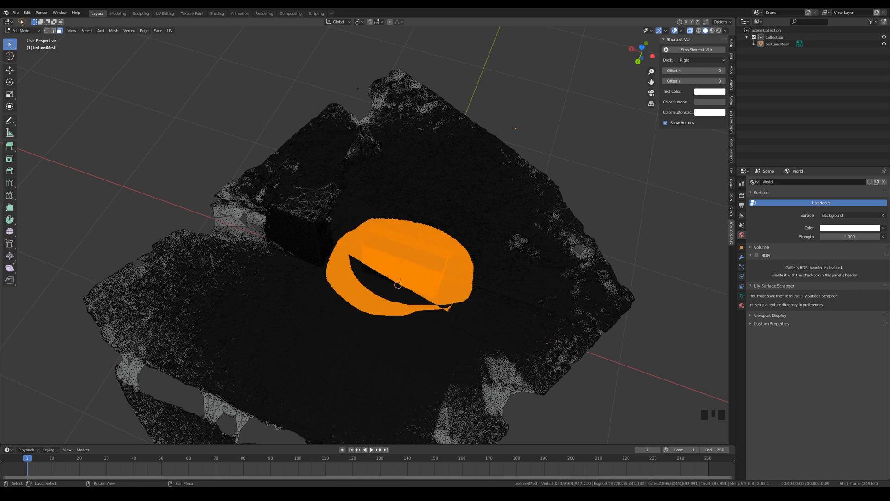
- Lasso-select the junction box with a wider ring of ground, invert the selection and delete the surrounding faces
{"action": "mouse_move", "coordinate": [352, 214]}
{"action": "left_mouse_down"}
{"action": "mouse_move", "coordinate": [330, 250]}
{"action": "mouse_move", "coordinate": [334, 297]}
{"action": "mouse_move", "coordinate": [418, 330]}
{"action": "mouse_move", "coordinate": [484, 313]}
{"action": "mouse_move", "coordinate": [483, 241]}
{"action": "mouse_move", "coordinate": [411, 214]}
{"action": "mouse_move", "coordinate": [352, 211]}
{"action": "left_mouse_up"}
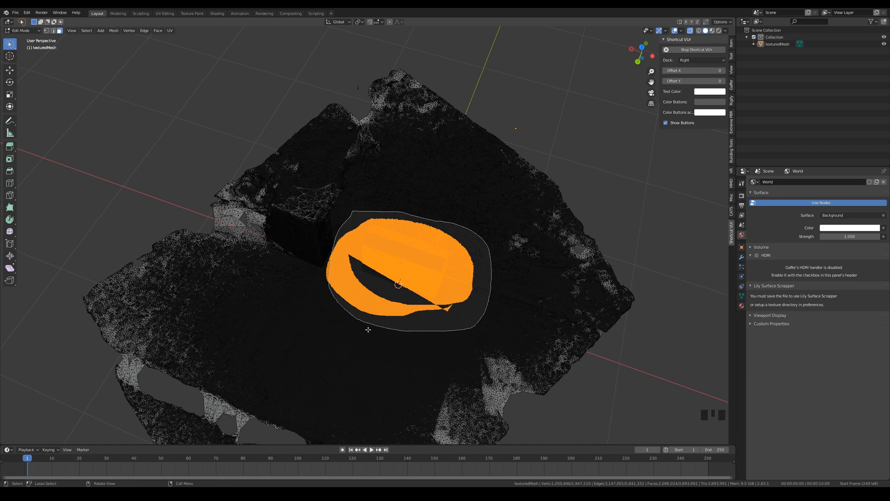
{"action": "mouse_move", "coordinate": [323, 319]}
{"action": "middle_mouse_down"}
{"action": "mouse_move", "coordinate": [398, 315]}
{"action": "mouse_move", "coordinate": [384, 336]}
{"action": "mouse_move", "coordinate": [368, 287]}
{"action": "mouse_move", "coordinate": [354, 294]}
{"action": "middle_mouse_up"}
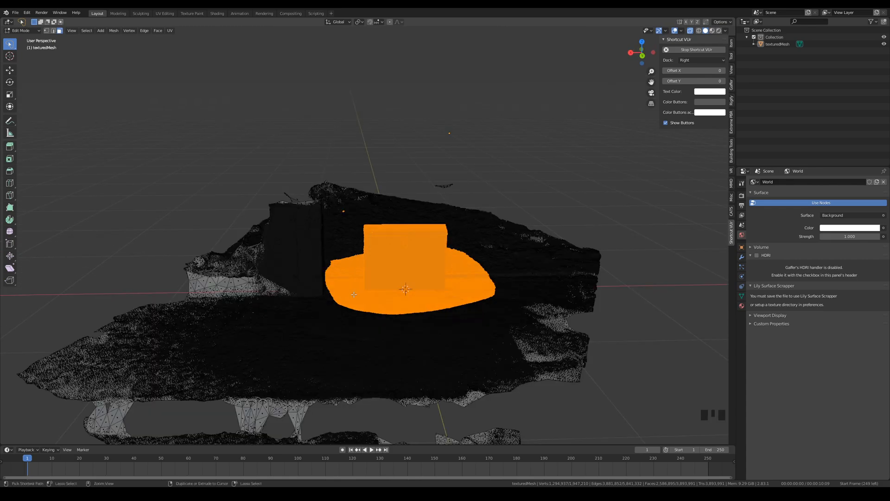
{"action": "key", "text": "ctrl+i"}
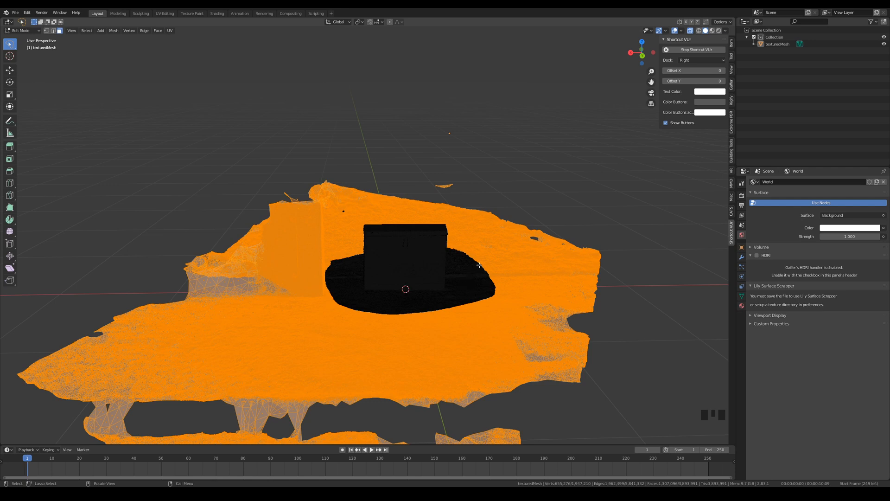
{"action": "key", "text": "x"}
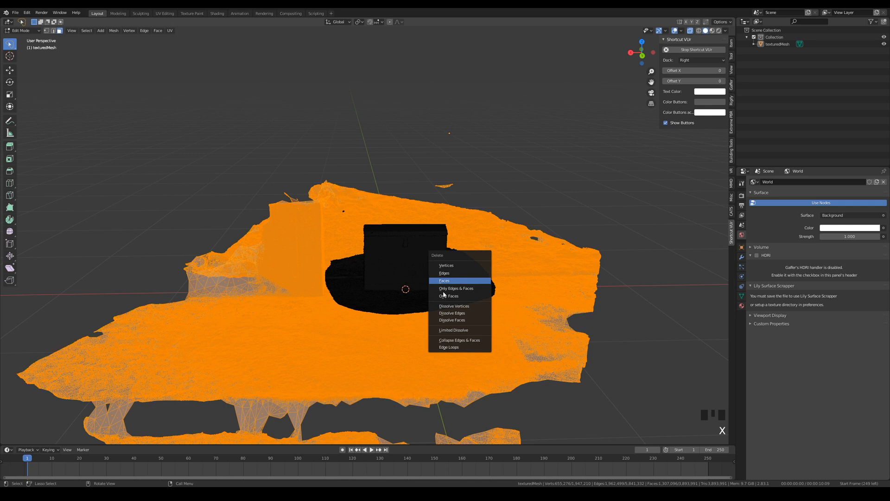
{"action": "left_click", "coordinate": [450, 332]}
{"action": "middle_click_drag", "start_coordinate": [344, 274], "coordinate": [365, 251]}
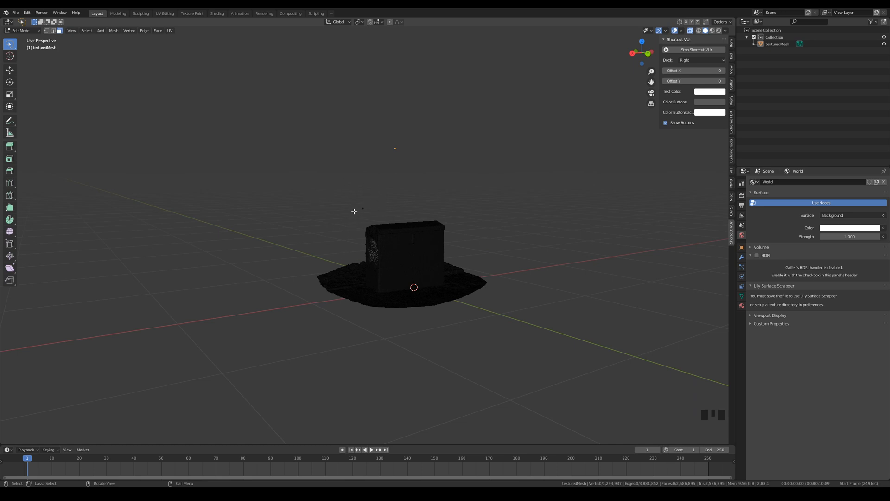
{"action": "middle_click_drag", "start_coordinate": [416, 248], "coordinate": [385, 255]}
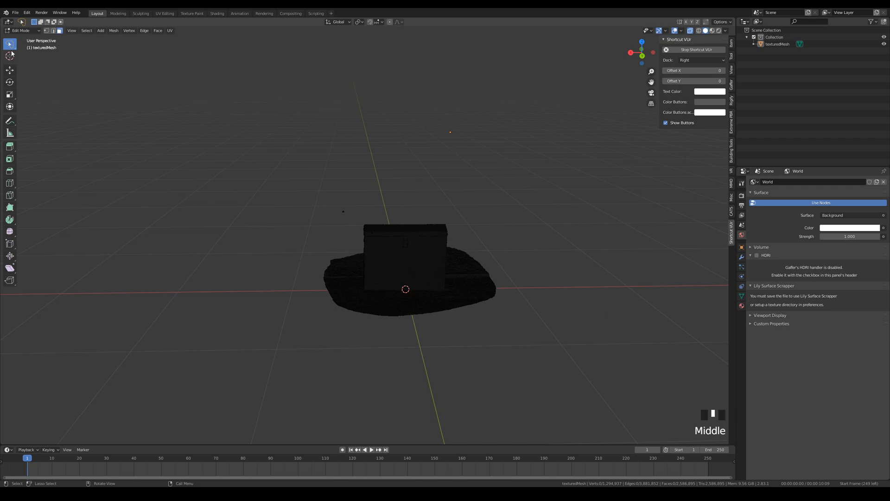
- With the Tweak tool, select everything linked to one face of the box piece, invert the selection and delete the loose stray faces
{"action": "left_click", "coordinate": [10, 47]}
{"action": "left_click", "coordinate": [23, 46]}
{"action": "scroll", "coordinate": [438, 313], "scroll_direction": "up", "scroll_amount": 14}
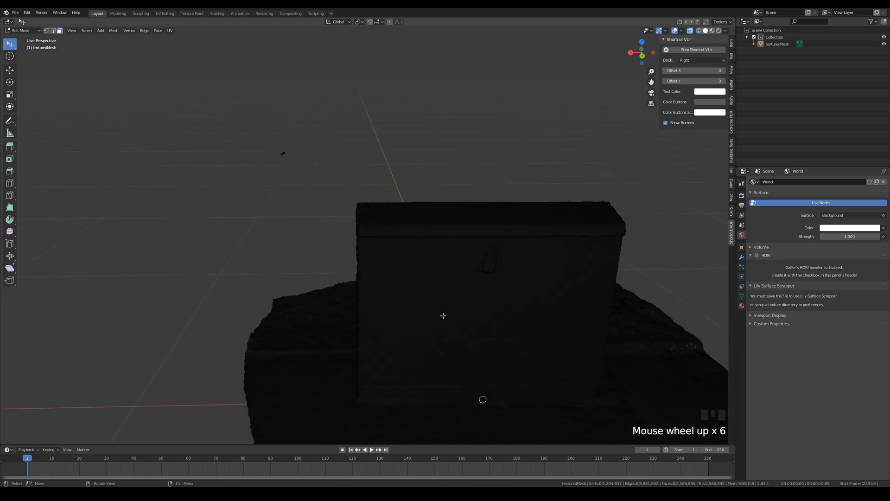
{"action": "scroll", "coordinate": [366, 255], "scroll_direction": "up", "scroll_amount": 3}
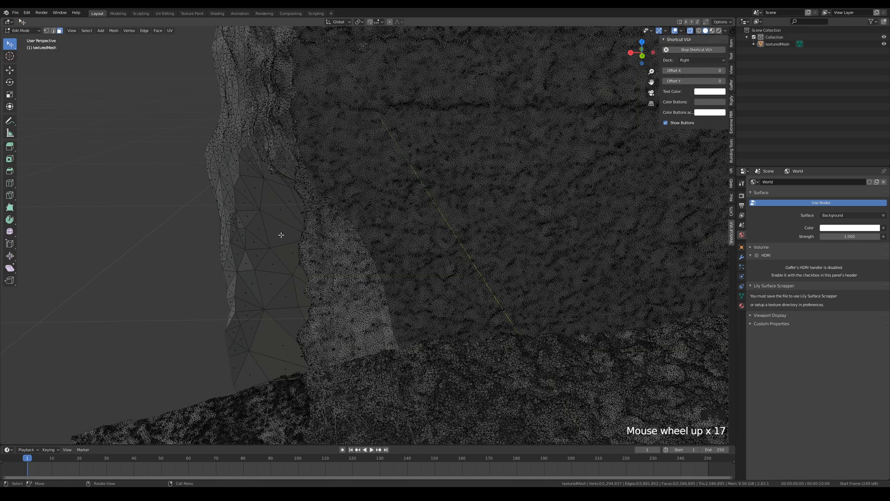
{"action": "left_click", "coordinate": [340, 332]}
{"action": "scroll", "coordinate": [339, 331], "scroll_direction": "down", "scroll_amount": 14}
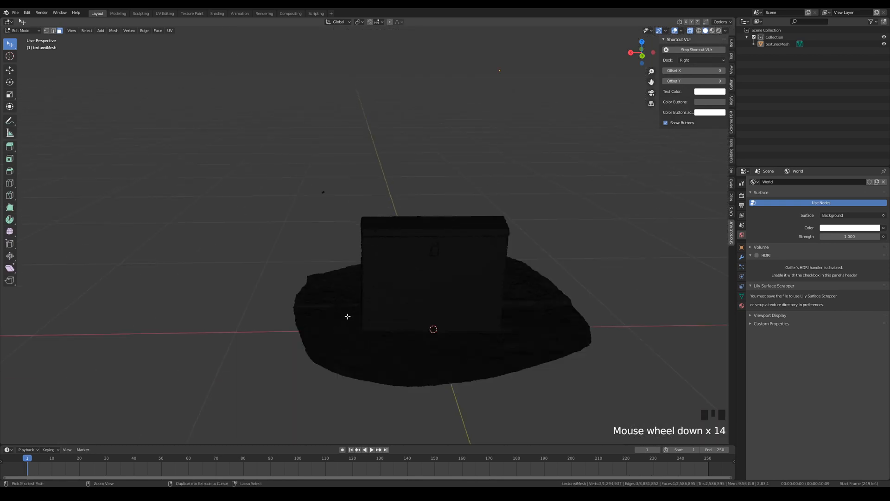
{"action": "key", "text": "ctrl+l"}
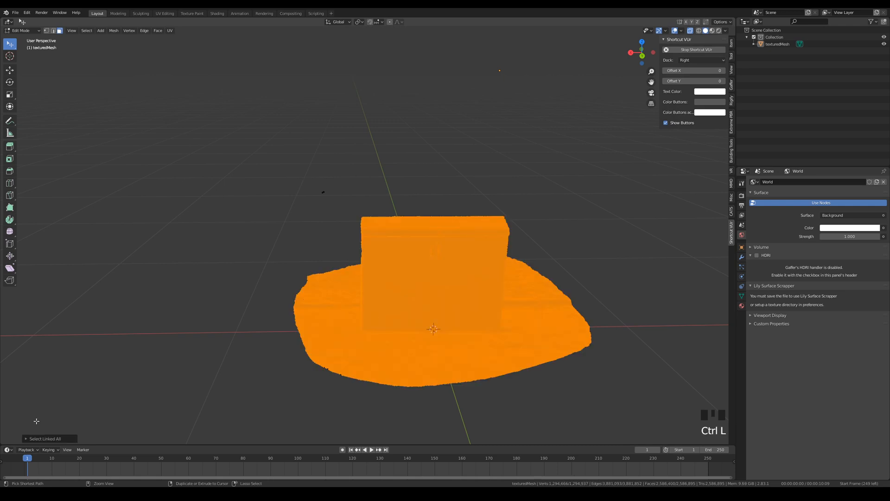
{"action": "left_click", "coordinate": [26, 439]}
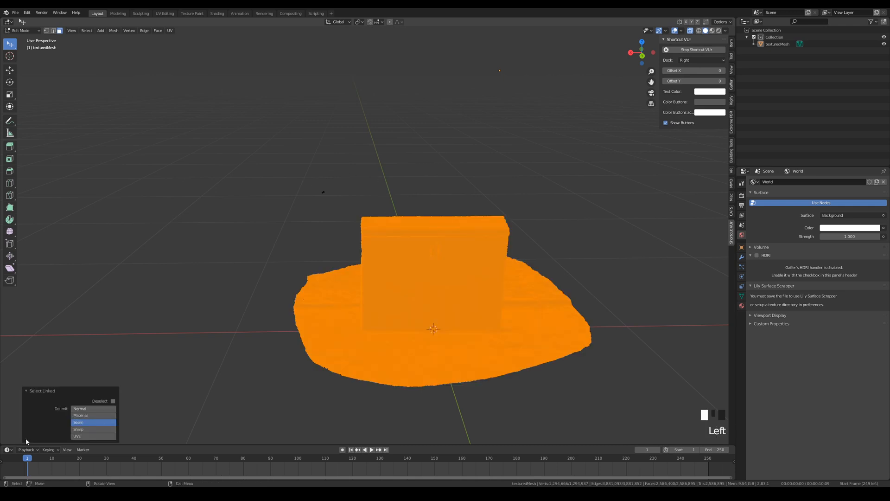
{"action": "middle_click_drag", "start_coordinate": [386, 265], "coordinate": [442, 279]}
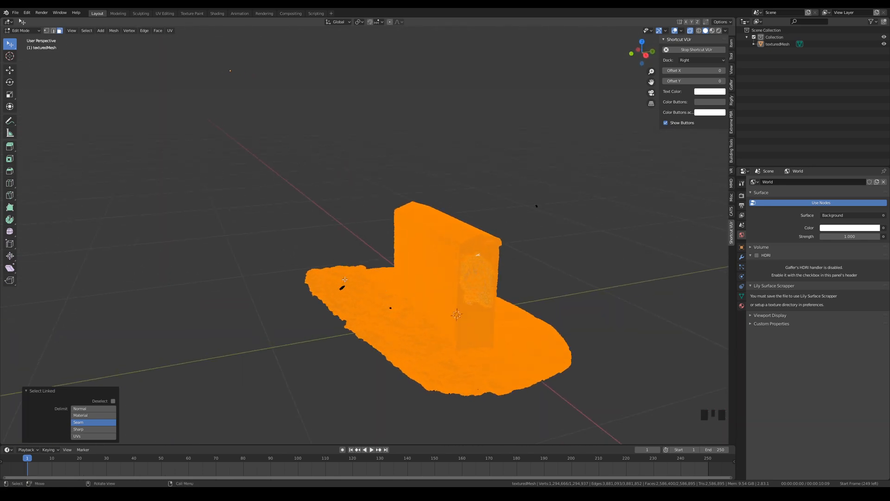
{"action": "middle_click_drag", "start_coordinate": [382, 316], "coordinate": [327, 315]}
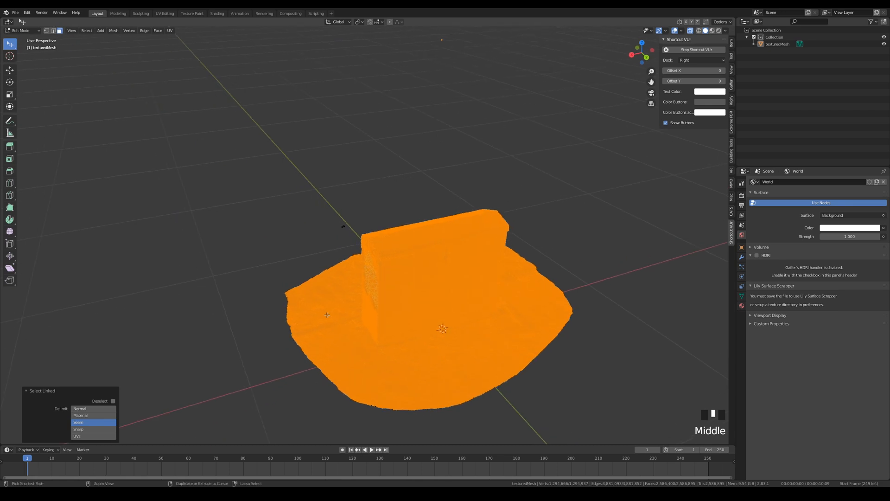
{"action": "key", "text": "ctrl+i"}
{"action": "key", "text": "x"}
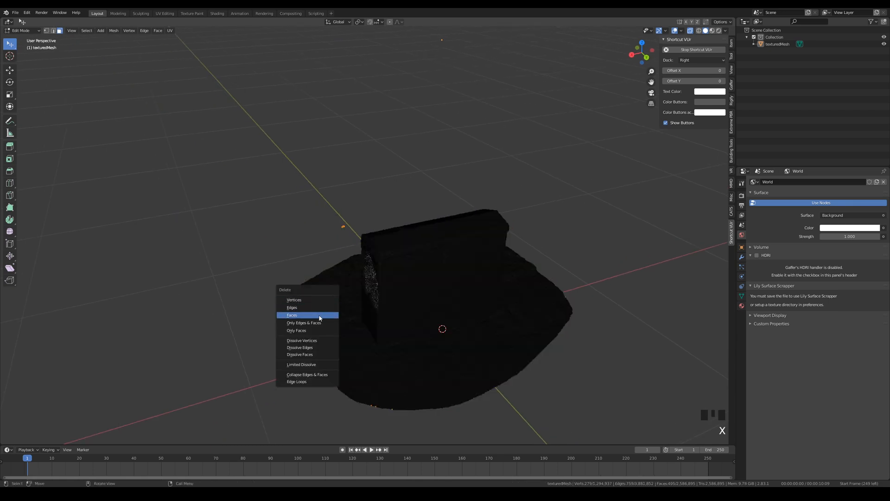
{"action": "left_click", "coordinate": [319, 318]}
{"action": "middle_click_drag", "start_coordinate": [320, 317], "coordinate": [476, 350]}
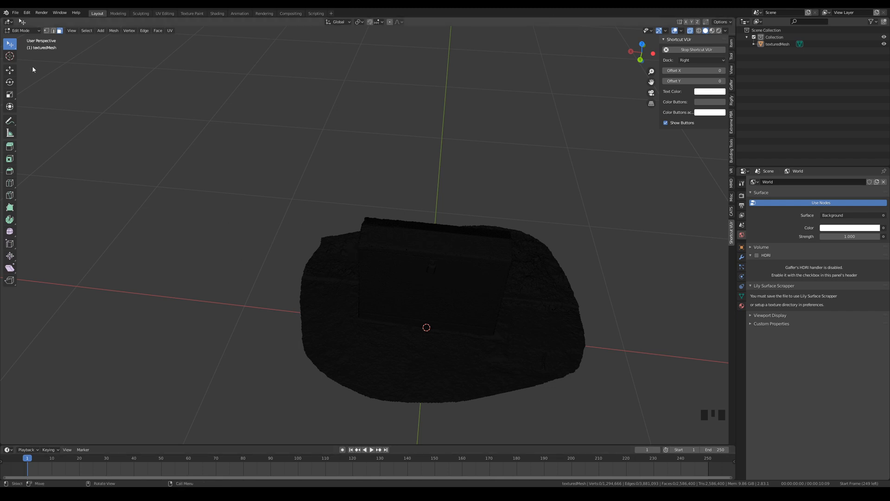
- Return to Object Mode and rename the textured mesh object as "Raw scan"
{"action": "key", "text": "Tab"}
{"action": "middle_click_drag", "start_coordinate": [417, 302], "coordinate": [327, 291]}
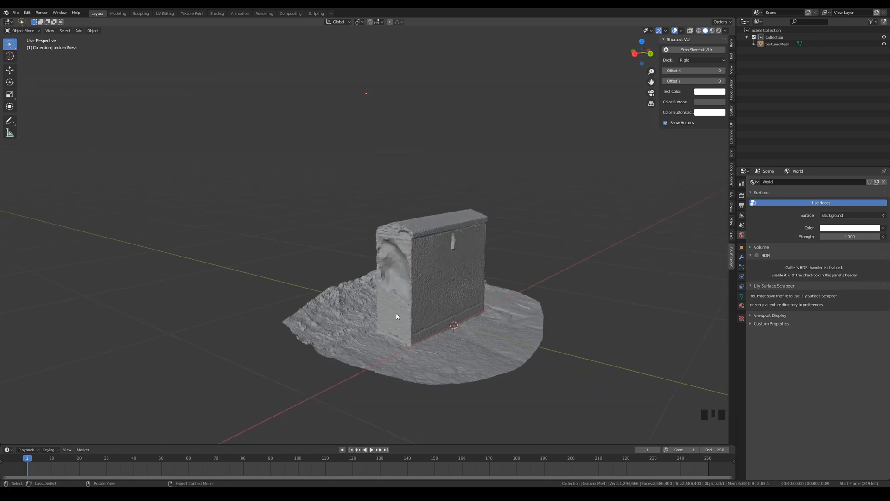
{"action": "right_click", "coordinate": [774, 47]}
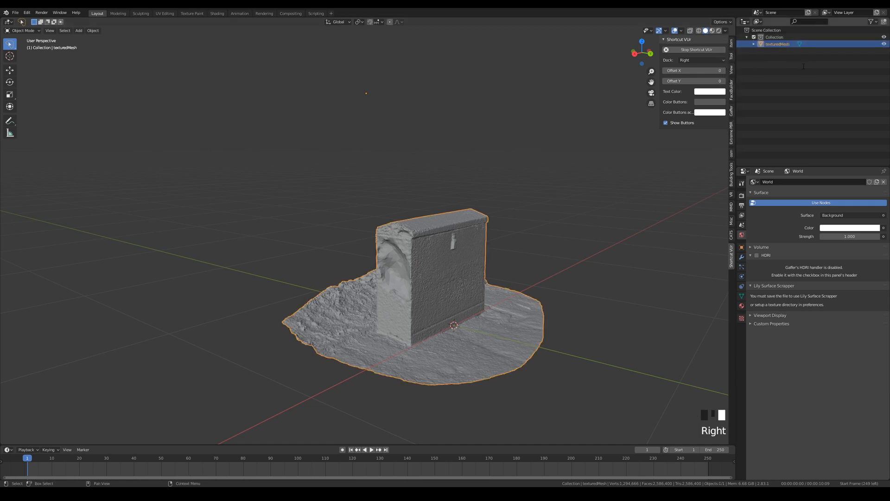
{"action": "key", "text": "F2"}
{"action": "type", "text": "Raw as"}
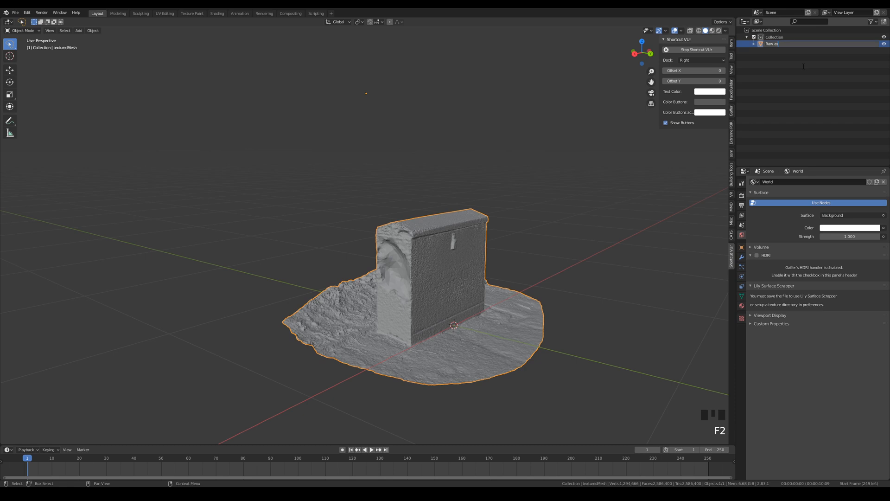
{"action": "key", "text": "BackSpace"}
{"action": "key", "text": "BackSpace"}
{"action": "type", "text": "sc"}
{"action": "key", "text": "Return"}
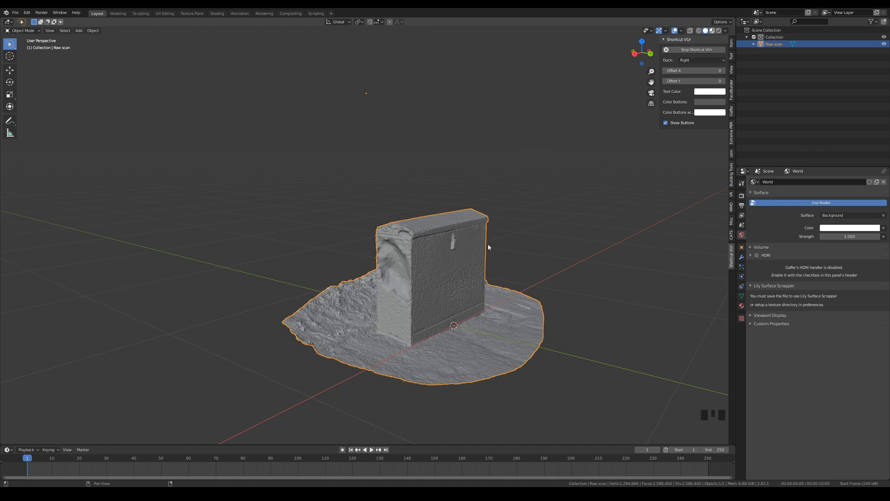
- Examine the narrow side of the box up close in Solid shading and with its mesh density shown in Edit Mode
{"action": "key", "text": "z"}
{"action": "mouse_move", "coordinate": [501, 287]}
{"action": "middle_mouse_down"}
{"action": "mouse_move", "coordinate": [434, 296]}
{"action": "mouse_move", "coordinate": [347, 290]}
{"action": "mouse_move", "coordinate": [462, 318]}
{"action": "mouse_move", "coordinate": [707, 35]}
{"action": "middle_mouse_up"}
{"action": "left_click", "coordinate": [705, 30]}
{"action": "mouse_move", "coordinate": [536, 302]}
{"action": "middle_mouse_down", "text": "shift"}
{"action": "mouse_move", "coordinate": [439, 226]}
{"action": "mouse_move", "coordinate": [366, 229]}
{"action": "mouse_move", "coordinate": [513, 232]}
{"action": "mouse_move", "coordinate": [368, 224]}
{"action": "mouse_move", "coordinate": [368, 112]}
{"action": "middle_mouse_up", "text": "shift"}
{"action": "scroll", "coordinate": [369, 224], "scroll_direction": "down", "scroll_amount": 2}
{"action": "scroll", "coordinate": [369, 224], "scroll_direction": "up", "scroll_amount": 1}
{"action": "scroll", "coordinate": [368, 112], "scroll_direction": "up", "scroll_amount": 4}
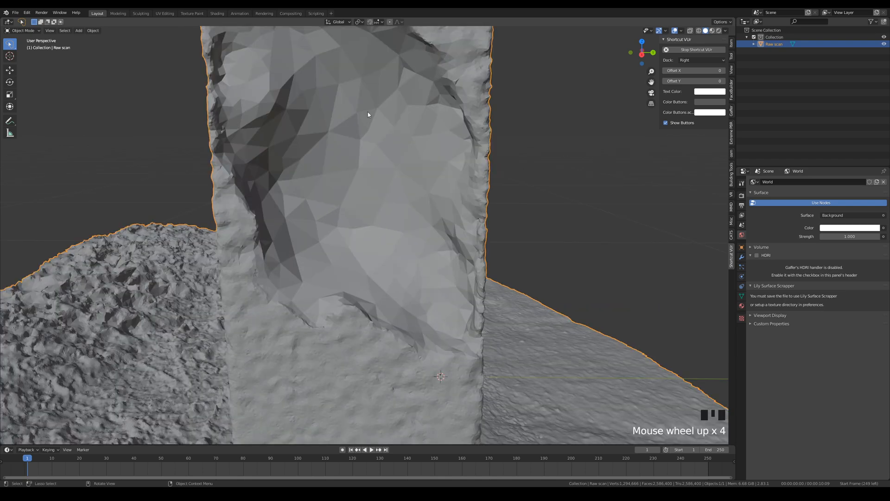
{"action": "scroll", "coordinate": [357, 139], "scroll_direction": "up", "scroll_amount": 1}
{"action": "scroll", "coordinate": [343, 130], "scroll_direction": "down", "scroll_amount": 3}
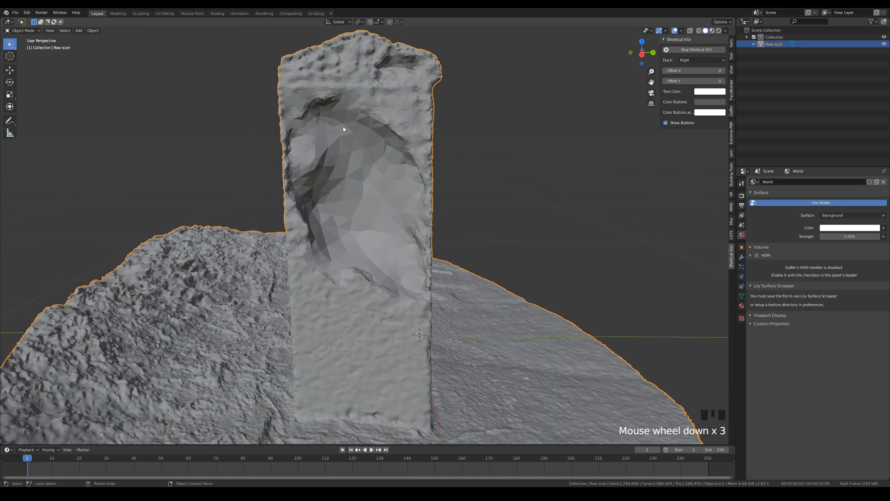
{"action": "left_click", "coordinate": [390, 256]}
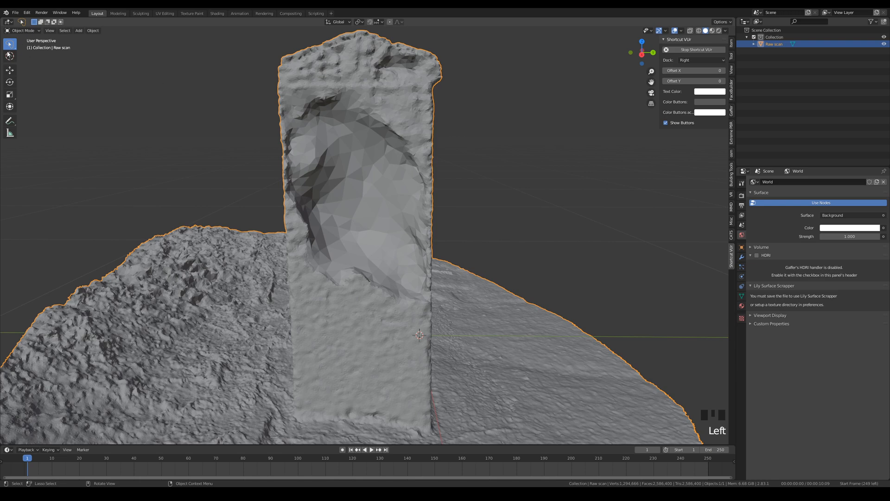
{"action": "key", "text": "Tab"}
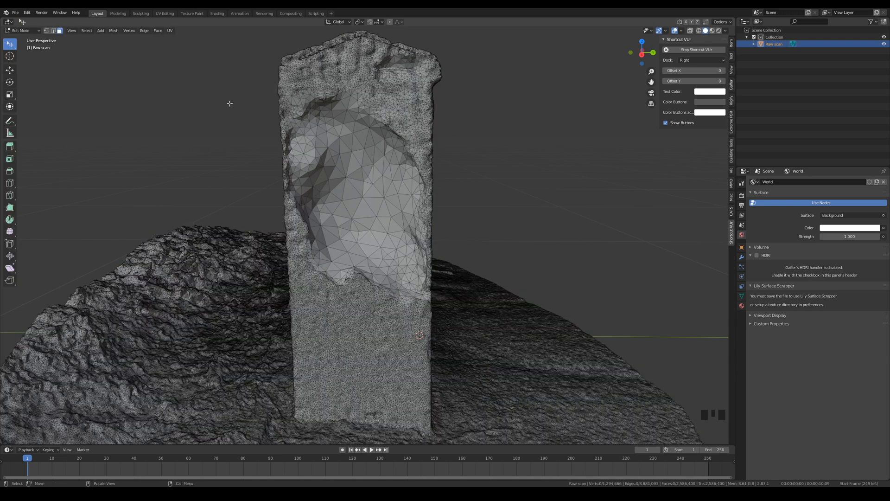
{"action": "key", "text": "Tab"}
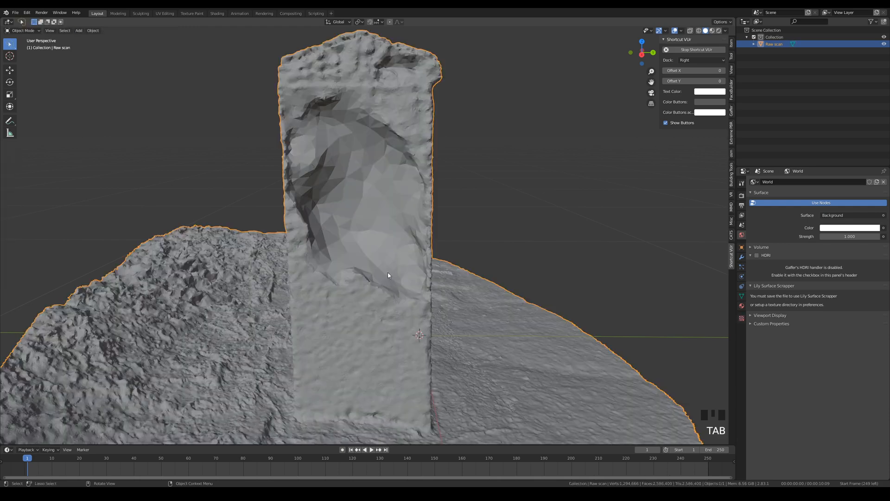
{"action": "left_click", "coordinate": [353, 237]}
- In Edit Mode with Select Lasso and X-ray on, select the ground behind the box and delete its faces
{"action": "key", "text": "Tab"}
{"action": "scroll", "coordinate": [344, 314], "scroll_direction": "down", "scroll_amount": 5}
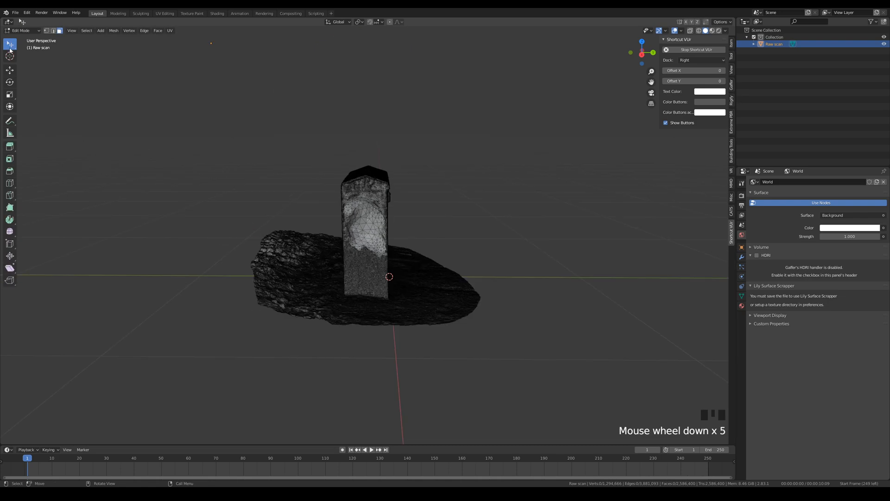
{"action": "left_click", "coordinate": [10, 47]}
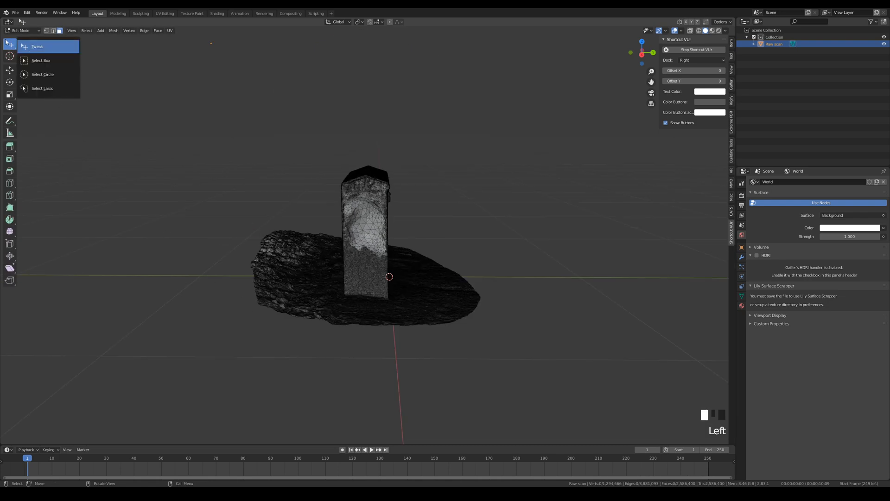
{"action": "left_click", "coordinate": [56, 89]}
{"action": "mouse_move", "coordinate": [225, 204]}
{"action": "middle_mouse_down"}
{"action": "mouse_move", "coordinate": [273, 269]}
{"action": "mouse_move", "coordinate": [209, 222]}
{"action": "middle_mouse_up"}
{"action": "mouse_move", "coordinate": [182, 199]}
{"action": "left_mouse_down"}
{"action": "mouse_move", "coordinate": [279, 219]}
{"action": "mouse_move", "coordinate": [330, 244]}
{"action": "mouse_move", "coordinate": [333, 284]}
{"action": "mouse_move", "coordinate": [99, 213]}
{"action": "left_mouse_up"}
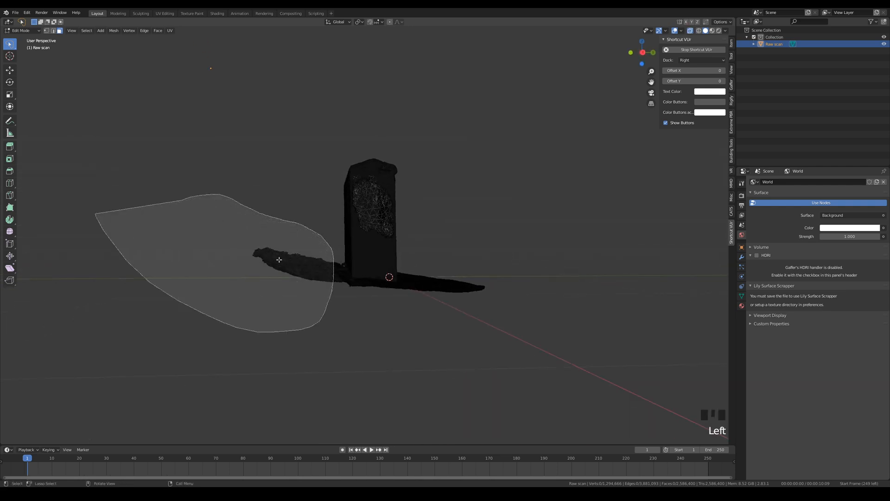
{"action": "middle_click_drag", "start_coordinate": [282, 302], "coordinate": [279, 319]}
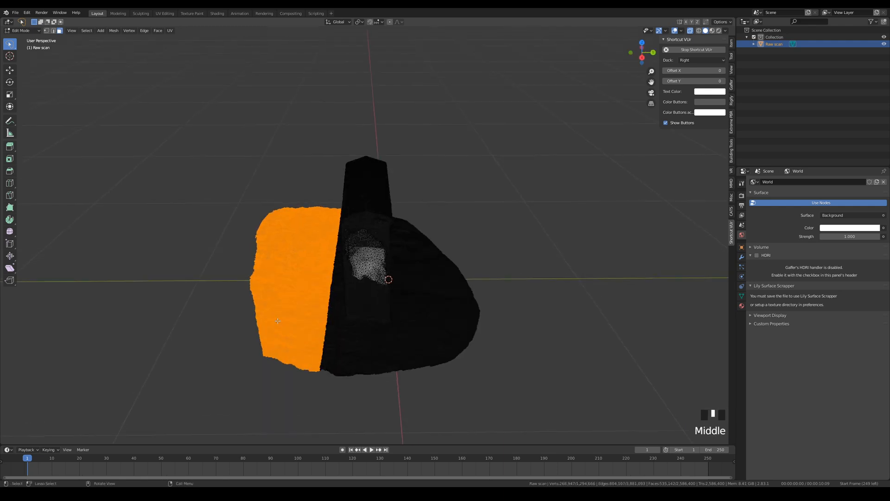
{"action": "key", "text": "Delete"}
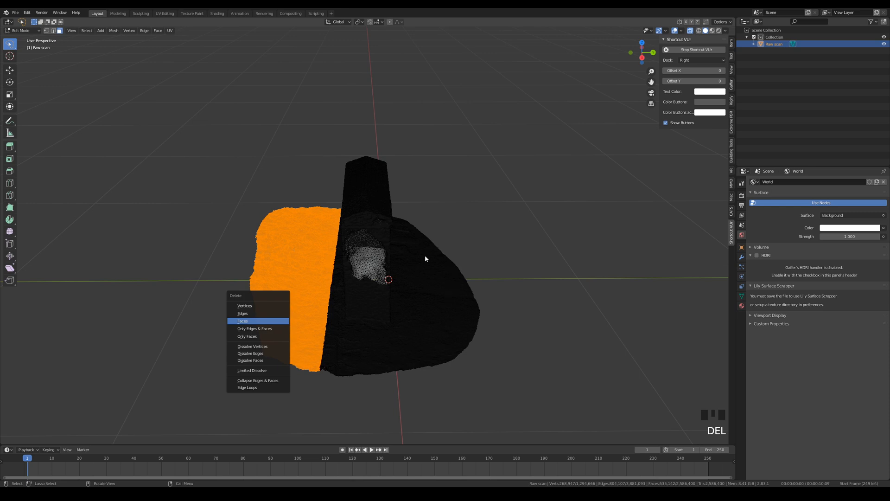
- Lasso-select the outer part of the ground in front of the box and delete its faces
{"action": "mouse_move", "coordinate": [430, 208]}
{"action": "left_mouse_down"}
{"action": "mouse_move", "coordinate": [436, 346]}
{"action": "mouse_move", "coordinate": [503, 218]}
{"action": "left_mouse_up"}
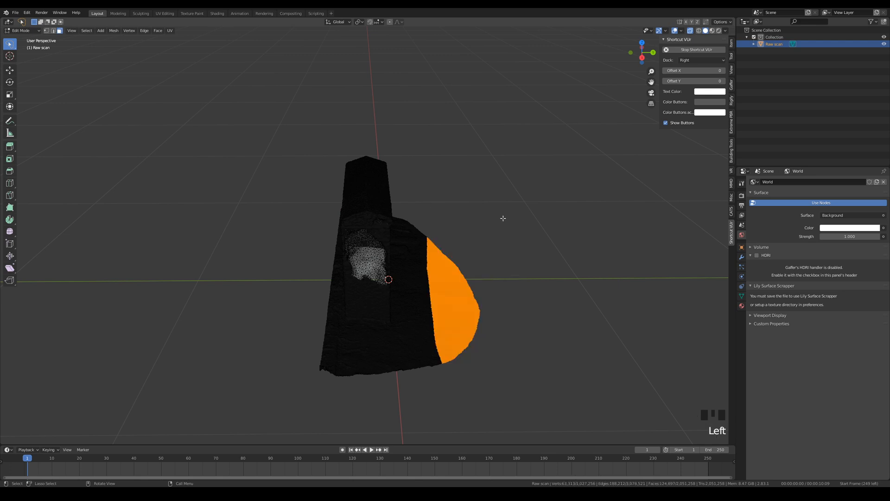
{"action": "key", "text": "x"}
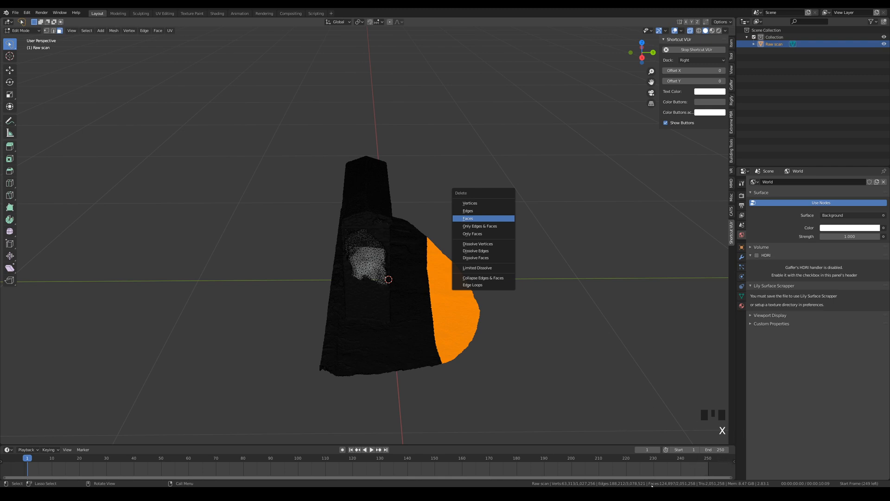
{"action": "left_click", "coordinate": [473, 218]}
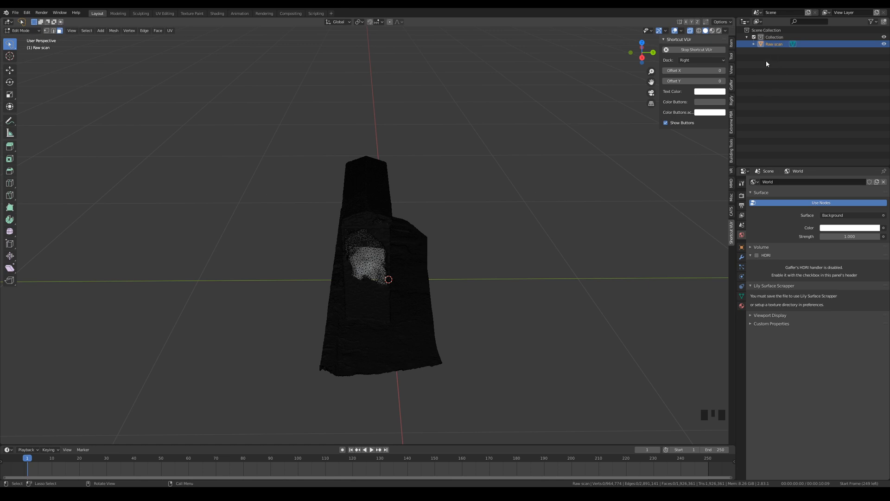
- Duplicate the "Raw scan" object in place
{"action": "right_click", "coordinate": [773, 46]}
{"action": "left_click", "coordinate": [778, 53]}
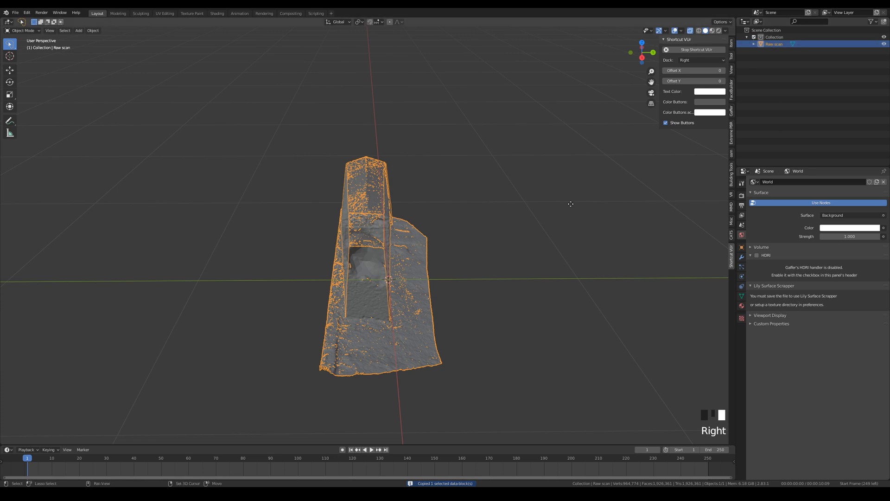
{"action": "key", "text": "shift+d"}
{"action": "right_click", "coordinate": [772, 53]}
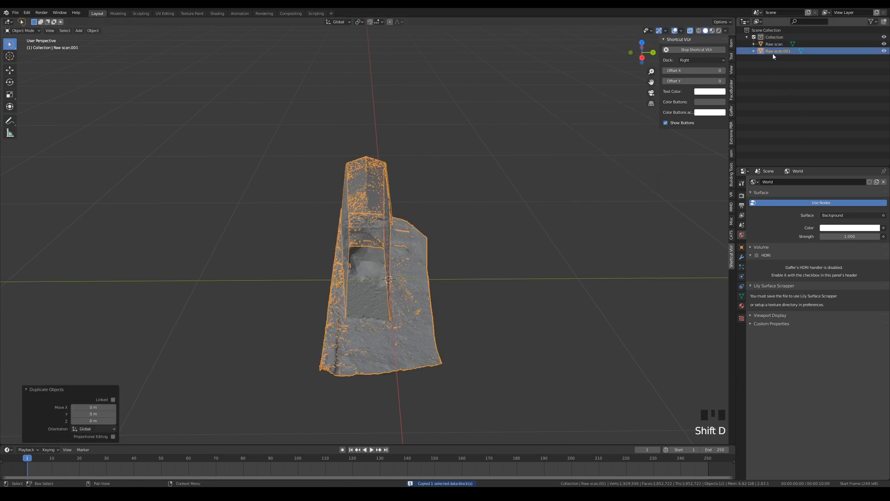
- Rename the duplicated object as "scan clean up 01"
{"action": "key", "text": "F2"}
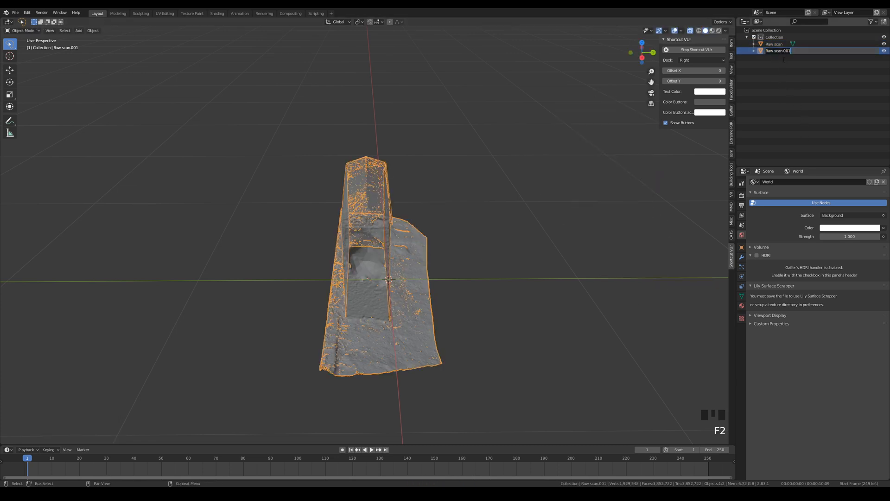
{"action": "type", "text": "sc"}
{"action": "key", "text": "BackSpace"}
{"action": "key", "text": "BackSpace"}
{"action": "key", "text": "BackSpace"}
{"action": "key", "text": "BackSpace"}
{"action": "key", "text": "BackSpace"}
{"action": "key", "text": "BackSpace"}
{"action": "type", "text": "up 01"}
{"action": "middle_click_drag", "start_coordinate": [477, 238], "coordinate": [461, 225]}
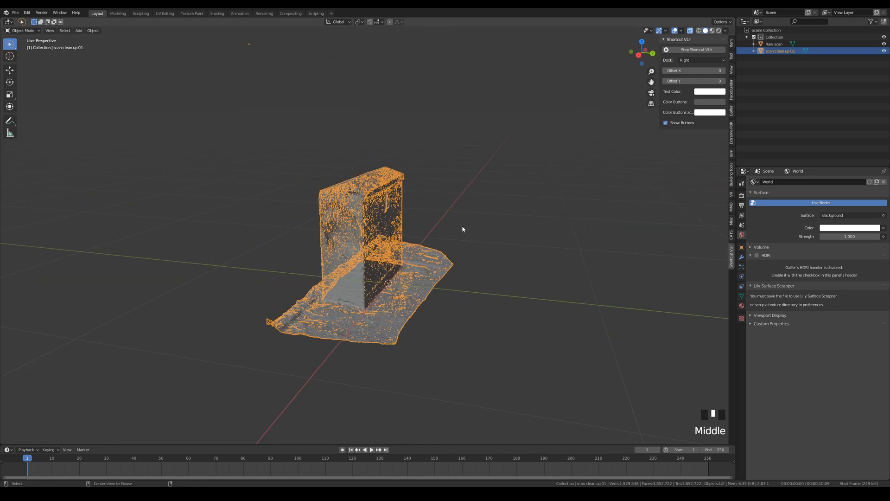
- Turn off X-ray and bring the raw scan into the Sculpting workspace, facing the hollow in the box's narrow side
{"action": "key", "text": "alt+z"}
{"action": "middle_click_drag", "start_coordinate": [407, 243], "coordinate": [337, 254]}
{"action": "scroll", "coordinate": [358, 268], "scroll_direction": "up", "scroll_amount": 6}
{"action": "left_click", "coordinate": [256, 320]}
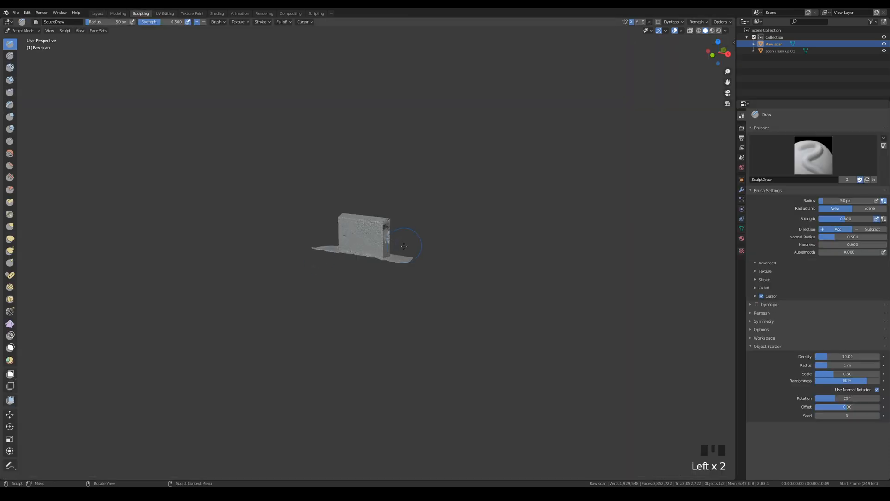
{"action": "mouse_move", "coordinate": [345, 245]}
{"action": "middle_mouse_down"}
{"action": "mouse_move", "coordinate": [396, 278]}
{"action": "mouse_move", "coordinate": [334, 274]}
{"action": "middle_mouse_up"}
{"action": "scroll", "coordinate": [398, 285], "scroll_direction": "up", "scroll_amount": 7}
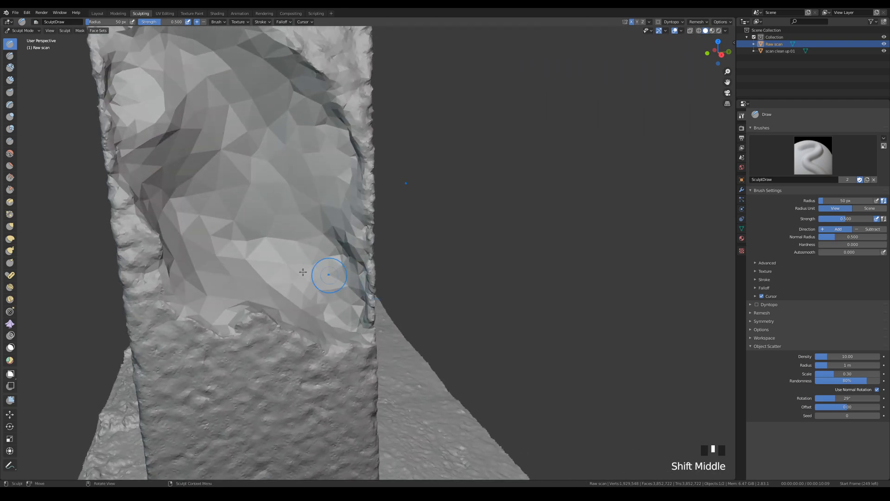
- Choose the Fill brush with X symmetry turned off and its radius raised to 101 px
{"action": "key", "text": "bracketright"}
{"action": "key", "text": "bracketright"}
{"action": "left_click_drag", "start_coordinate": [19, 44], "coordinate": [53, 44]}
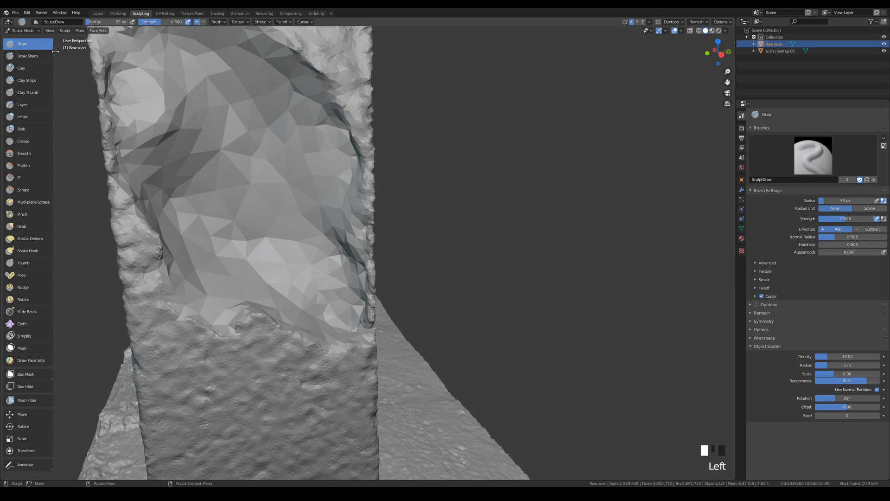
{"action": "left_click", "coordinate": [28, 177]}
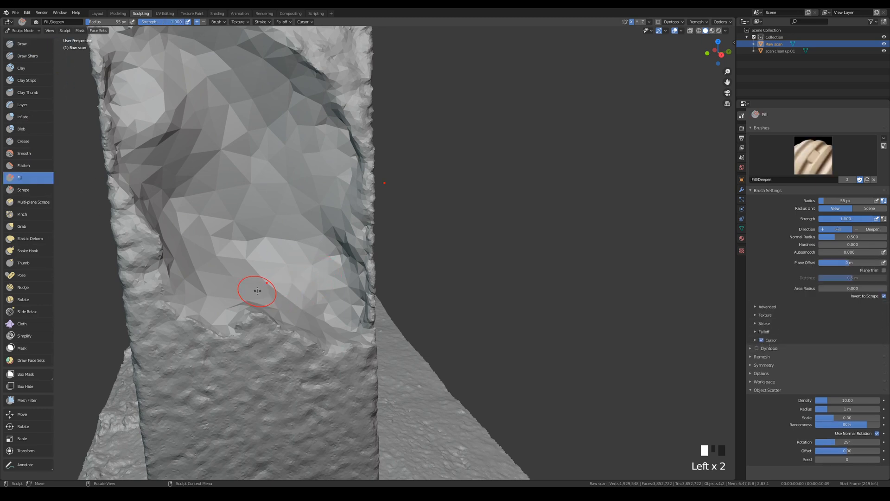
{"action": "left_click", "coordinate": [632, 22]}
{"action": "key", "text": "bracketright"}
{"action": "key", "text": "bracketright"}
{"action": "key", "text": "bracketright"}
{"action": "key", "text": "bracketright"}
{"action": "key", "text": "bracketright"}
{"action": "key", "text": "bracketright"}
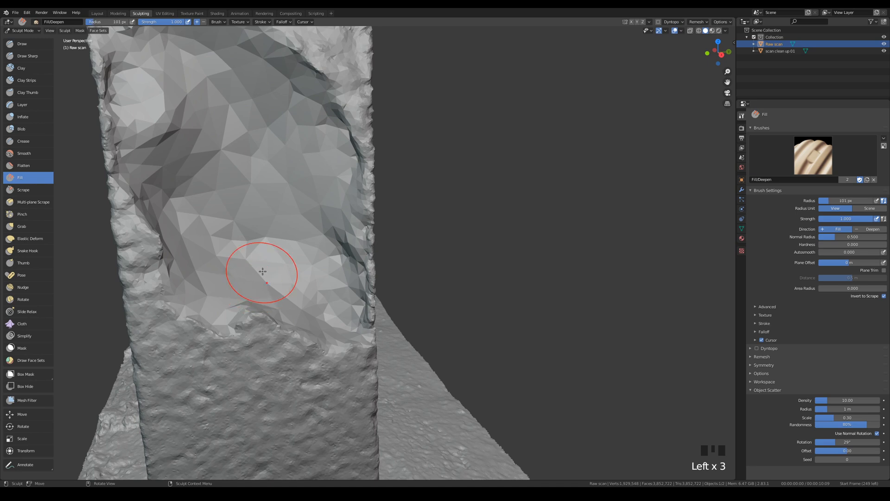
- Fill the lower part of the hollow with brush strokes, enlarging the radius to 163 px
{"action": "mouse_move", "coordinate": [228, 270]}
{"action": "left_mouse_down"}
{"action": "mouse_move", "coordinate": [224, 240]}
{"action": "mouse_move", "coordinate": [235, 258]}
{"action": "left_mouse_up"}
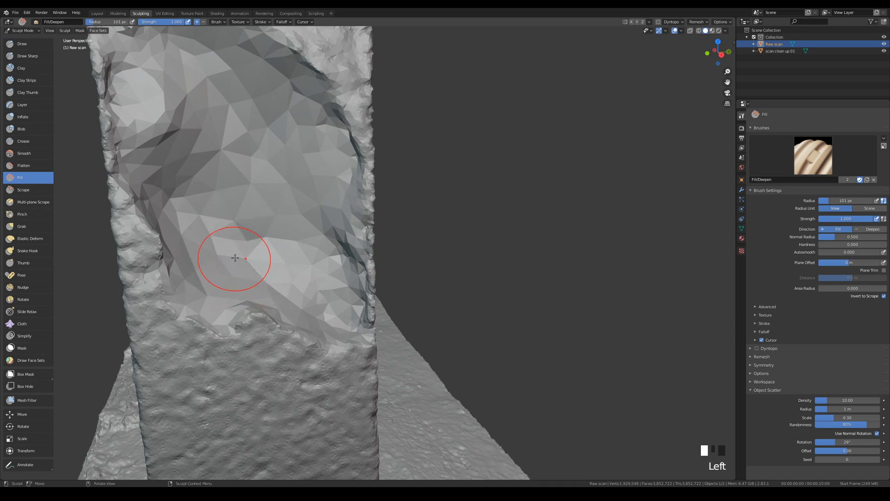
{"action": "key", "text": "bracketright"}
{"action": "key", "text": "bracketright"}
{"action": "key", "text": "bracketright"}
{"action": "key", "text": "bracketright"}
{"action": "key", "text": "bracketright"}
{"action": "key", "text": "bracketright"}
{"action": "key", "text": "bracketright"}
{"action": "key", "text": "bracketright"}
{"action": "key", "text": "bracketright"}
{"action": "key", "text": "bracketright"}
{"action": "key", "text": "bracketleft"}
{"action": "key", "text": "bracketleft"}
{"action": "key", "text": "bracketleft"}
{"action": "key", "text": "bracketleft"}
{"action": "key", "text": "bracketleft"}
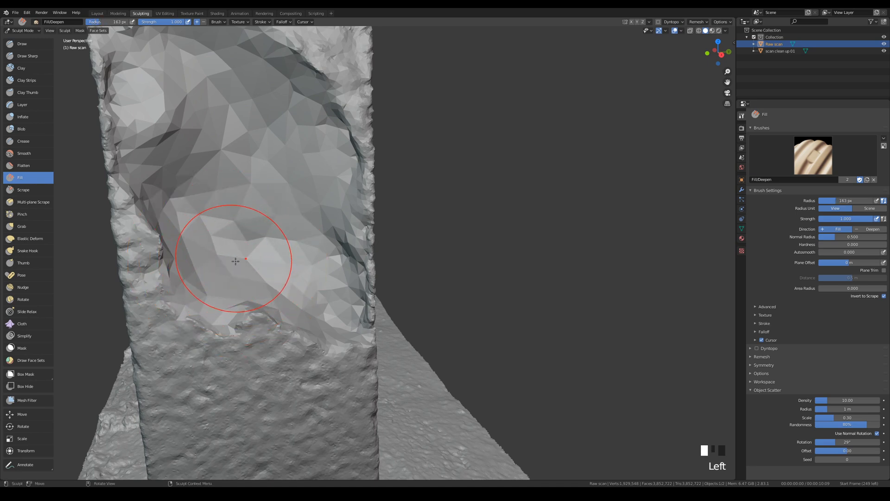
{"action": "mouse_move", "coordinate": [235, 261]}
{"action": "left_mouse_down"}
{"action": "mouse_move", "coordinate": [230, 199]}
{"action": "mouse_move", "coordinate": [240, 223]}
{"action": "left_mouse_up"}
{"action": "middle_click_drag", "start_coordinate": [248, 224], "coordinate": [224, 224]}
{"action": "mouse_move", "coordinate": [224, 224]}
{"action": "left_mouse_down"}
{"action": "mouse_move", "coordinate": [198, 274]}
{"action": "mouse_move", "coordinate": [242, 277]}
{"action": "mouse_move", "coordinate": [275, 306]}
{"action": "mouse_move", "coordinate": [278, 282]}
{"action": "mouse_move", "coordinate": [258, 288]}
{"action": "mouse_move", "coordinate": [296, 323]}
{"action": "mouse_move", "coordinate": [292, 352]}
{"action": "mouse_move", "coordinate": [302, 349]}
{"action": "mouse_move", "coordinate": [285, 328]}
{"action": "mouse_move", "coordinate": [272, 340]}
{"action": "mouse_move", "coordinate": [282, 357]}
{"action": "mouse_move", "coordinate": [277, 305]}
{"action": "mouse_move", "coordinate": [265, 329]}
{"action": "left_mouse_up"}
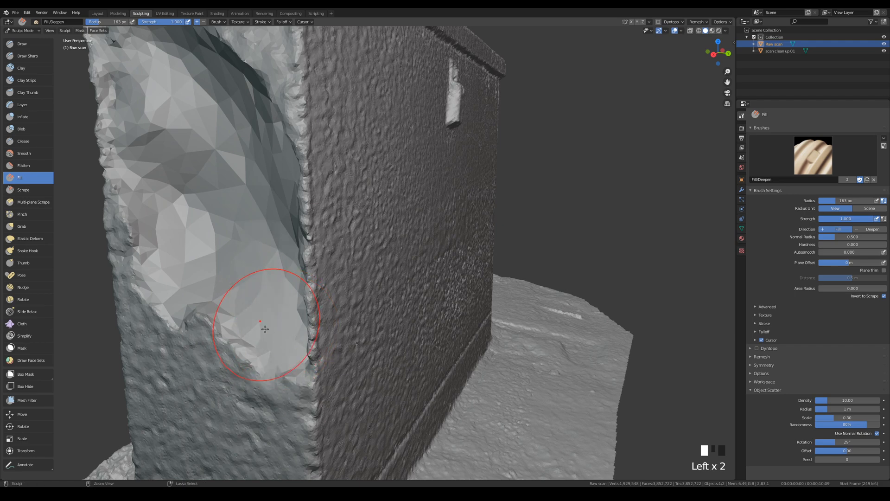
- Try a Fill stroke across the upper part of the hollow and undo it
{"action": "middle_click_drag", "start_coordinate": [232, 297], "coordinate": [254, 300]}
{"action": "mouse_move", "coordinate": [256, 228]}
{"action": "left_mouse_down"}
{"action": "mouse_move", "coordinate": [262, 179]}
{"action": "mouse_move", "coordinate": [278, 204]}
{"action": "mouse_move", "coordinate": [250, 223]}
{"action": "mouse_move", "coordinate": [262, 200]}
{"action": "left_mouse_up"}
{"action": "scroll", "coordinate": [258, 168], "scroll_direction": "down", "scroll_amount": 4}
{"action": "scroll", "coordinate": [298, 228], "scroll_direction": "up", "scroll_amount": 3}
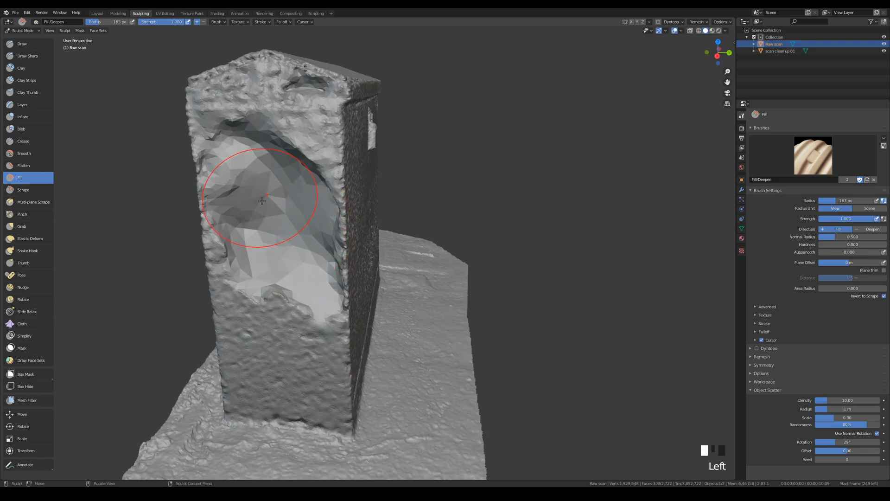
{"action": "mouse_move", "coordinate": [262, 200]}
{"action": "middle_mouse_down"}
{"action": "mouse_move", "coordinate": [308, 209]}
{"action": "mouse_move", "coordinate": [258, 188]}
{"action": "middle_mouse_up"}
{"action": "key", "text": "ctrl+z"}
- Brush Fill strokes over the middle of the hollow, reducing the radius to 94 px
{"action": "mouse_move", "coordinate": [267, 191]}
{"action": "left_mouse_down"}
{"action": "mouse_move", "coordinate": [290, 197]}
{"action": "mouse_move", "coordinate": [294, 215]}
{"action": "left_mouse_up"}
{"action": "key", "text": "bracketleft"}
{"action": "key", "text": "bracketleft"}
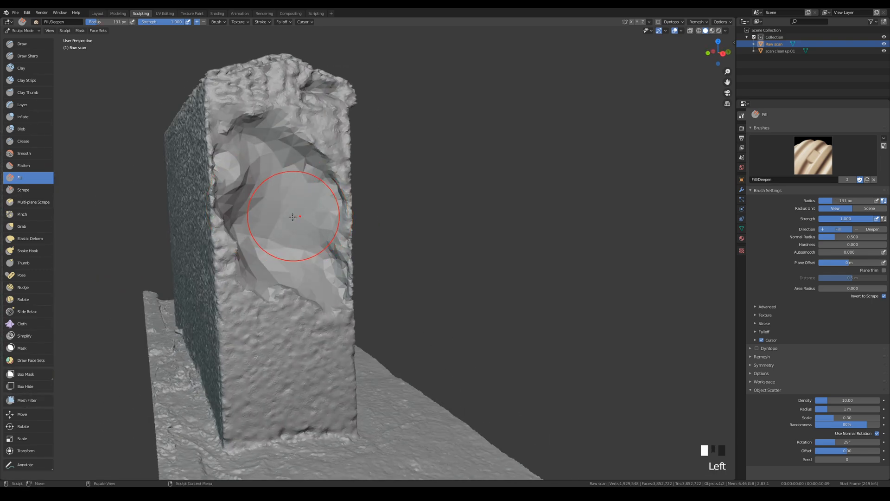
{"action": "key", "text": "bracketleft"}
{"action": "key", "text": "bracketleft"}
{"action": "key", "text": "bracketleft"}
{"action": "middle_click_drag", "start_coordinate": [292, 216], "coordinate": [258, 213]}
{"action": "mouse_move", "coordinate": [259, 213]}
{"action": "left_mouse_down"}
{"action": "mouse_move", "coordinate": [246, 232]}
{"action": "mouse_move", "coordinate": [273, 268]}
{"action": "left_mouse_up"}
{"action": "middle_click_drag", "start_coordinate": [273, 269], "coordinate": [274, 251]}
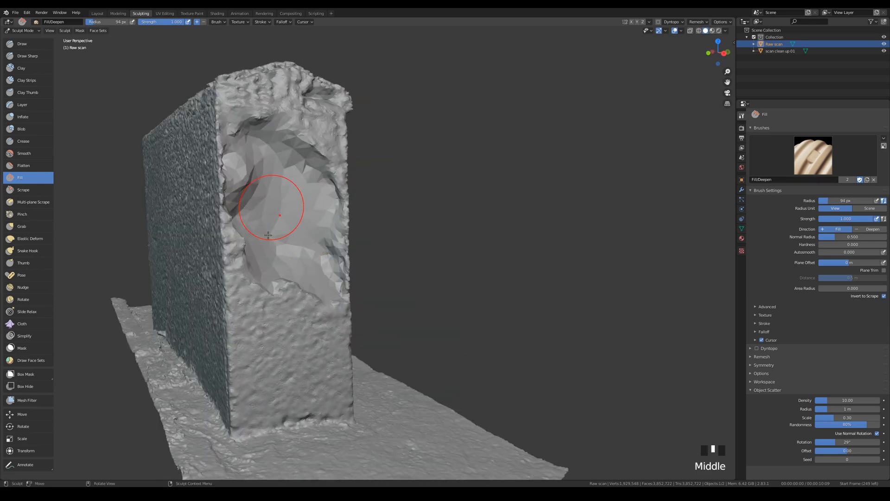
{"action": "left_click_drag", "start_coordinate": [273, 243], "coordinate": [281, 238]}
{"action": "middle_click_drag", "start_coordinate": [281, 238], "coordinate": [263, 241]}
{"action": "mouse_move", "coordinate": [263, 241]}
{"action": "left_mouse_down"}
{"action": "mouse_move", "coordinate": [282, 217]}
{"action": "mouse_move", "coordinate": [257, 191]}
{"action": "mouse_move", "coordinate": [285, 186]}
{"action": "left_mouse_up"}
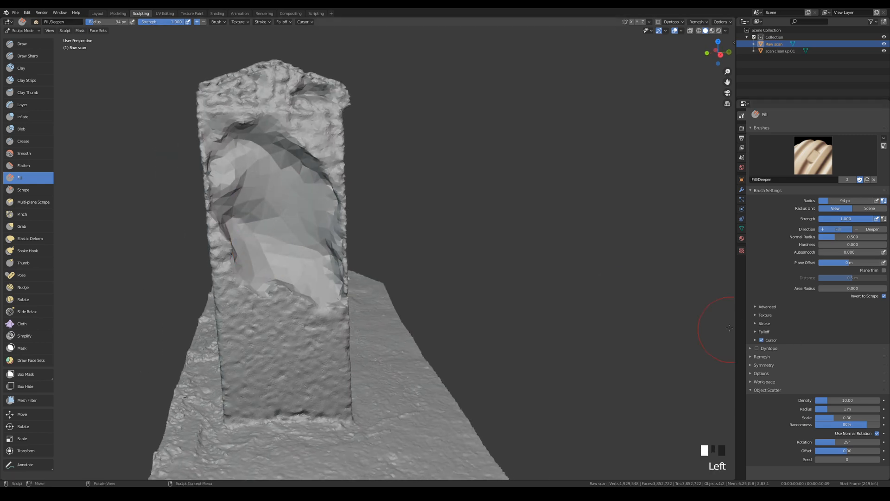
- Turn on Topology Auto-masking for the Fill brush and view its texture settings
{"action": "left_click", "coordinate": [763, 308]}
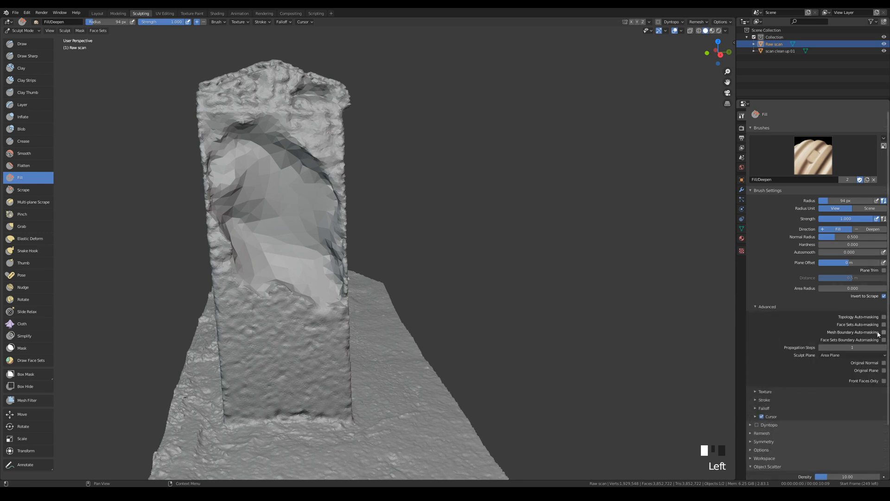
{"action": "left_click", "coordinate": [884, 316]}
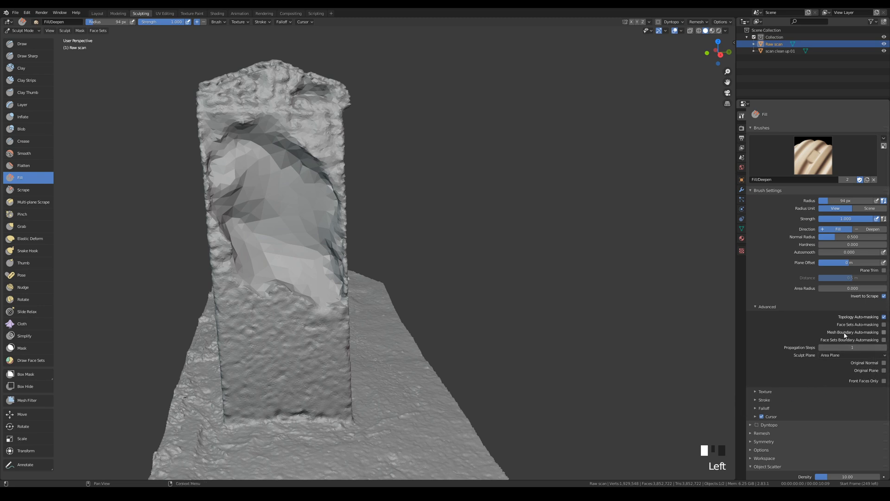
{"action": "left_click", "coordinate": [755, 304]}
{"action": "left_click", "coordinate": [758, 313]}
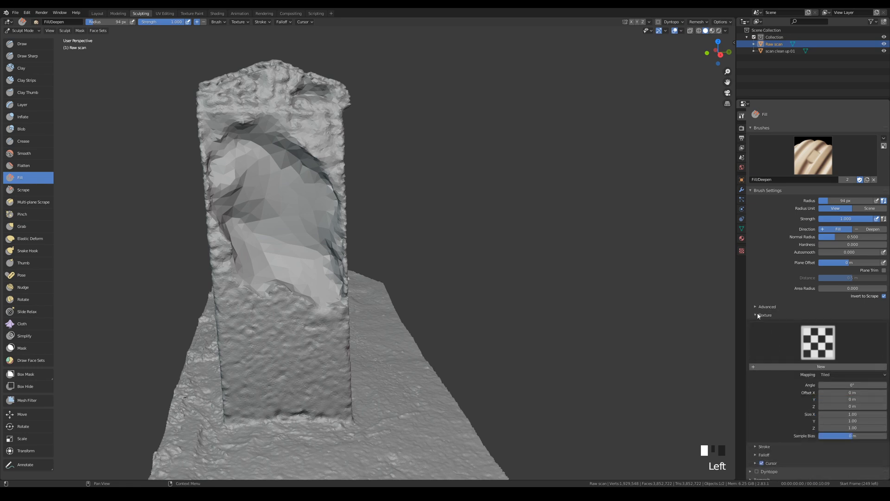
{"action": "left_click", "coordinate": [757, 314]}
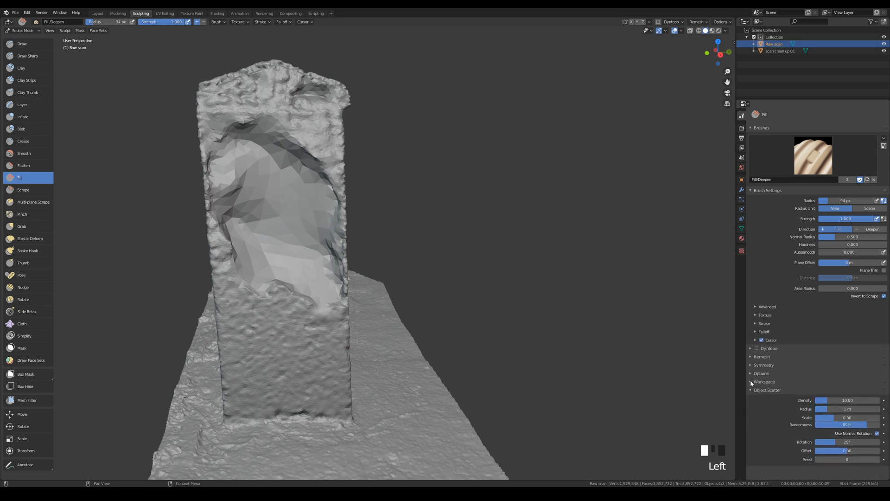
- Switch to the Draw brush and enable its Accumulate and Topology Auto-masking options
{"action": "left_click", "coordinate": [22, 43]}
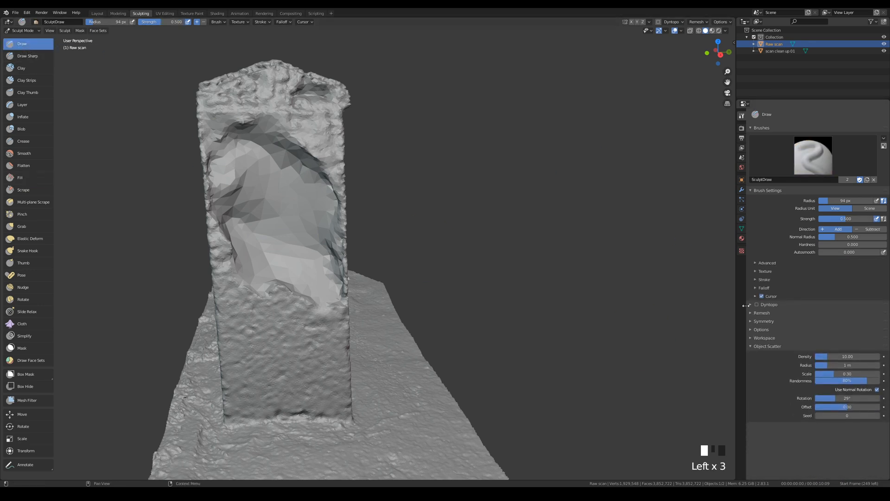
{"action": "left_click", "coordinate": [754, 262]}
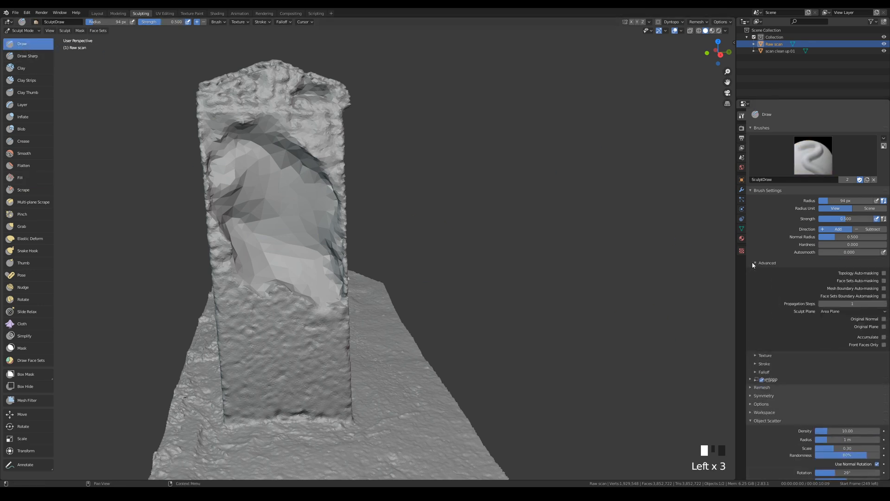
{"action": "left_click", "coordinate": [883, 337]}
{"action": "left_click", "coordinate": [883, 273]}
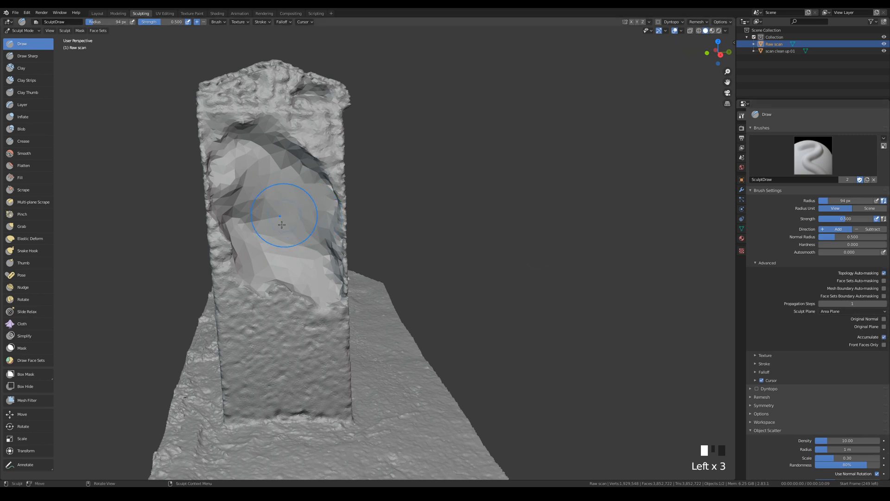
- Build up the sunken surface inside the hollow with Draw strokes
{"action": "mouse_move", "coordinate": [281, 225]}
{"action": "left_mouse_down"}
{"action": "mouse_move", "coordinate": [288, 217]}
{"action": "mouse_move", "coordinate": [288, 250]}
{"action": "mouse_move", "coordinate": [306, 257]}
{"action": "mouse_move", "coordinate": [301, 246]}
{"action": "mouse_move", "coordinate": [260, 243]}
{"action": "mouse_move", "coordinate": [273, 243]}
{"action": "left_mouse_up"}
{"action": "mouse_move", "coordinate": [286, 231]}
{"action": "middle_mouse_down"}
{"action": "mouse_move", "coordinate": [228, 219]}
{"action": "mouse_move", "coordinate": [276, 215]}
{"action": "middle_mouse_up"}
{"action": "mouse_move", "coordinate": [276, 215]}
{"action": "left_mouse_down"}
{"action": "mouse_move", "coordinate": [269, 198]}
{"action": "mouse_move", "coordinate": [265, 225]}
{"action": "left_mouse_up"}
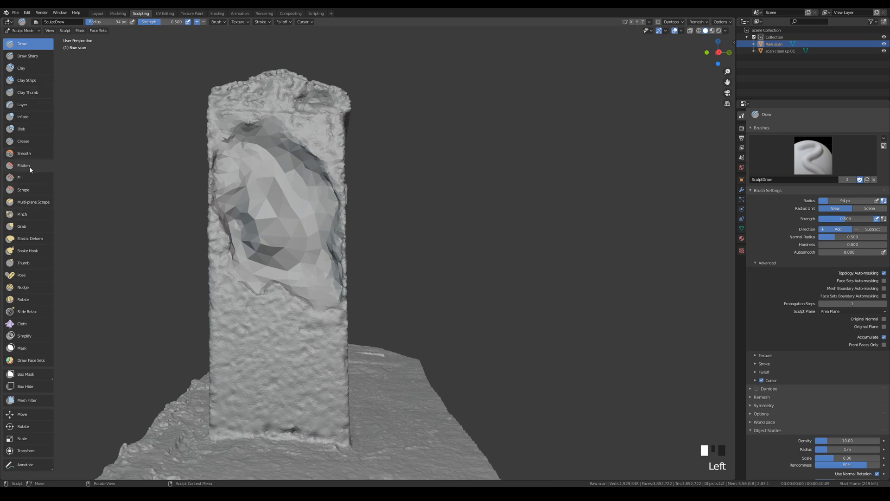
- Level the built-up surface across the hollow with Fill strokes, smoothing its middle in between
{"action": "left_click", "coordinate": [29, 178]}
{"action": "mouse_move", "coordinate": [293, 219]}
{"action": "left_mouse_down"}
{"action": "mouse_move", "coordinate": [248, 231]}
{"action": "mouse_move", "coordinate": [290, 206]}
{"action": "mouse_move", "coordinate": [319, 211]}
{"action": "mouse_move", "coordinate": [308, 193]}
{"action": "mouse_move", "coordinate": [284, 224]}
{"action": "mouse_move", "coordinate": [279, 197]}
{"action": "left_mouse_up"}
{"action": "mouse_move", "coordinate": [278, 203]}
{"action": "middle_mouse_down"}
{"action": "mouse_move", "coordinate": [348, 195]}
{"action": "mouse_move", "coordinate": [267, 216]}
{"action": "mouse_move", "coordinate": [271, 228]}
{"action": "middle_mouse_up"}
{"action": "left_click_drag", "start_coordinate": [271, 226], "coordinate": [277, 209], "text": "shift"}
{"action": "mouse_move", "coordinate": [284, 200]}
{"action": "middle_mouse_down"}
{"action": "mouse_move", "coordinate": [259, 204]}
{"action": "mouse_move", "coordinate": [220, 185]}
{"action": "mouse_move", "coordinate": [281, 163]}
{"action": "middle_mouse_up"}
{"action": "mouse_move", "coordinate": [282, 163]}
{"action": "left_mouse_down"}
{"action": "mouse_move", "coordinate": [268, 154]}
{"action": "mouse_move", "coordinate": [309, 176]}
{"action": "left_mouse_up"}
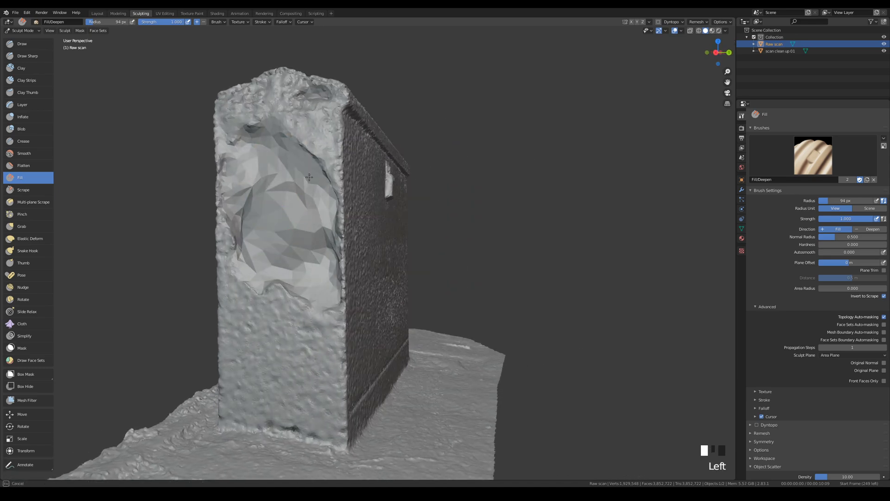
{"action": "left_click_drag", "start_coordinate": [252, 165], "coordinate": [279, 198]}
{"action": "mouse_move", "coordinate": [279, 199]}
{"action": "middle_mouse_down"}
{"action": "mouse_move", "coordinate": [228, 212]}
{"action": "mouse_move", "coordinate": [289, 264]}
{"action": "middle_mouse_up"}
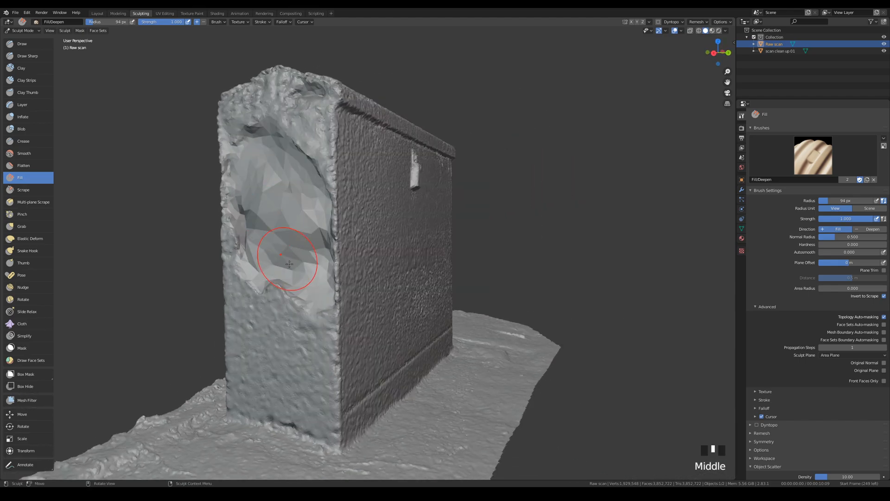
{"action": "left_click_drag", "start_coordinate": [289, 256], "coordinate": [297, 260]}
{"action": "middle_click_drag", "start_coordinate": [290, 280], "coordinate": [301, 262]}
{"action": "left_click_drag", "start_coordinate": [306, 265], "coordinate": [310, 268]}
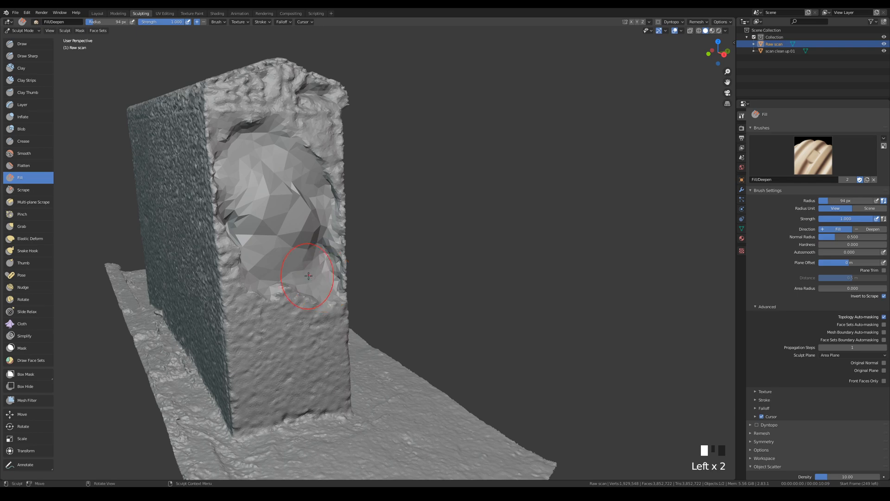
- Reduce the Fill radius to 80 px and fill the lower rim and the centre of the hollow
{"action": "key", "text": "f"}
{"action": "left_click", "coordinate": [307, 282]}
{"action": "mouse_move", "coordinate": [315, 281]}
{"action": "middle_mouse_down"}
{"action": "mouse_move", "coordinate": [334, 279]}
{"action": "mouse_move", "coordinate": [318, 272]}
{"action": "middle_mouse_up"}
{"action": "left_click_drag", "start_coordinate": [326, 267], "coordinate": [324, 264]}
{"action": "middle_click_drag", "start_coordinate": [306, 250], "coordinate": [241, 222]}
{"action": "left_click_drag", "start_coordinate": [278, 223], "coordinate": [287, 204]}
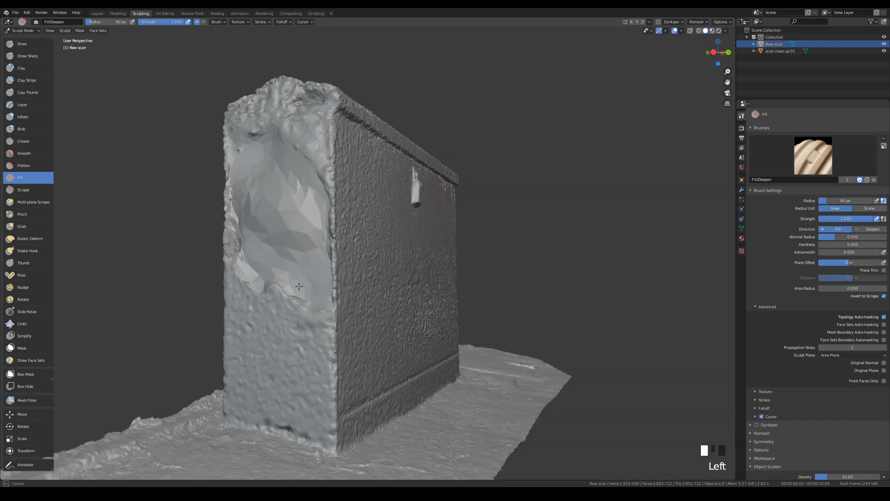
{"action": "middle_click_drag", "start_coordinate": [287, 213], "coordinate": [278, 204]}
{"action": "left_click_drag", "start_coordinate": [278, 204], "coordinate": [287, 218]}
- Shrink the Fill brush further and fill along the side rim of the hollow
{"action": "key", "text": "f"}
{"action": "mouse_move", "coordinate": [217, 222]}
{"action": "middle_mouse_down"}
{"action": "mouse_move", "coordinate": [260, 231]}
{"action": "mouse_move", "coordinate": [264, 225]}
{"action": "middle_mouse_up"}
{"action": "left_click", "coordinate": [248, 232]}
{"action": "left_click_drag", "start_coordinate": [262, 227], "coordinate": [266, 223]}
{"action": "middle_click_drag", "start_coordinate": [273, 223], "coordinate": [325, 216]}
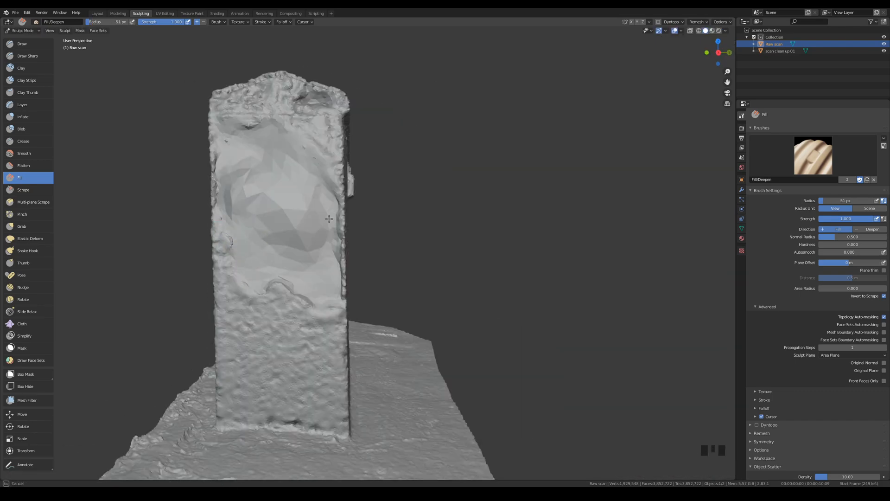
- Work Fill strokes around the remaining edges of the hollow, from its lower corner up to the rim under the cap
{"action": "middle_click_drag", "start_coordinate": [316, 251], "coordinate": [327, 253]}
{"action": "left_click_drag", "start_coordinate": [325, 269], "coordinate": [322, 281]}
{"action": "middle_click_drag", "start_coordinate": [348, 269], "coordinate": [318, 264]}
{"action": "left_click_drag", "start_coordinate": [320, 264], "coordinate": [314, 254]}
{"action": "middle_click_drag", "start_coordinate": [320, 246], "coordinate": [289, 218]}
{"action": "left_click_drag", "start_coordinate": [294, 200], "coordinate": [276, 212]}
{"action": "middle_click_drag", "start_coordinate": [215, 149], "coordinate": [274, 141]}
{"action": "left_click_drag", "start_coordinate": [267, 139], "coordinate": [232, 139]}
{"action": "left_click_drag", "start_coordinate": [229, 173], "coordinate": [232, 190]}
{"action": "middle_click_drag", "start_coordinate": [296, 241], "coordinate": [260, 255]}
{"action": "left_click_drag", "start_coordinate": [260, 255], "coordinate": [297, 278]}
{"action": "middle_click_drag", "start_coordinate": [325, 255], "coordinate": [289, 250]}
- Set the Fill radius to 56 px and fill the upper part of the hollow below the cap
{"action": "key", "text": "f"}
{"action": "left_click", "coordinate": [312, 245]}
{"action": "middle_click_drag", "start_coordinate": [275, 211], "coordinate": [324, 209]}
{"action": "left_click_drag", "start_coordinate": [315, 179], "coordinate": [317, 220]}
{"action": "middle_click_drag", "start_coordinate": [324, 222], "coordinate": [315, 259]}
{"action": "scroll", "coordinate": [411, 294], "scroll_direction": "up", "scroll_amount": 3}
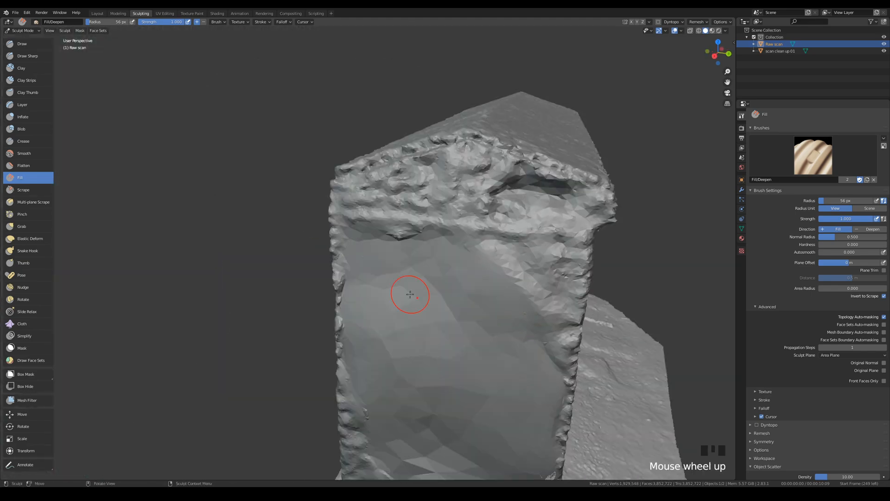
{"action": "left_click_drag", "start_coordinate": [411, 294], "coordinate": [503, 259]}
- Smooth the filled surface of the narrow side with the Smooth brush at a radius of 67 px
{"action": "middle_click_drag", "start_coordinate": [469, 417], "coordinate": [463, 278], "text": "shift"}
{"action": "key", "text": "s"}
{"action": "key", "text": "f"}
{"action": "left_click", "coordinate": [406, 294]}
{"action": "left_click_drag", "start_coordinate": [408, 320], "coordinate": [438, 325]}
{"action": "mouse_move", "coordinate": [482, 306]}
{"action": "middle_mouse_down"}
{"action": "mouse_move", "coordinate": [441, 315]}
{"action": "mouse_move", "coordinate": [491, 297]}
{"action": "middle_mouse_up"}
{"action": "mouse_move", "coordinate": [431, 352]}
{"action": "left_mouse_down", "text": "shift"}
{"action": "mouse_move", "coordinate": [414, 391]}
{"action": "mouse_move", "coordinate": [511, 258]}
{"action": "left_mouse_up", "text": "shift"}
{"action": "middle_click_drag", "start_coordinate": [511, 259], "coordinate": [499, 229]}
{"action": "scroll", "coordinate": [499, 229], "scroll_direction": "down", "scroll_amount": 3}
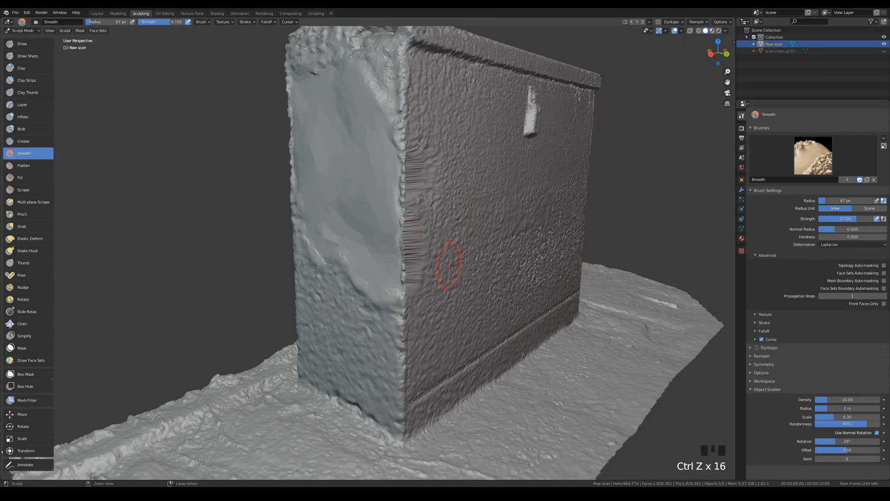
- Undo the latest run of sculpt strokes on the narrow side of the box
{"action": "key", "text": "ctrl+z"}
{"action": "key", "text": "ctrl+z"}
{"action": "key", "text": "ctrl+z"}
{"action": "key", "text": "ctrl+z"}
{"action": "key", "text": "ctrl+z"}
{"action": "key", "text": "ctrl+z"}
{"action": "key", "text": "ctrl+z"}
{"action": "key", "text": "ctrl+z"}
{"action": "key", "text": "ctrl+z"}
{"action": "key", "text": "ctrl+z"}
{"action": "key", "text": "ctrl+z"}
{"action": "key", "text": "ctrl+z"}
{"action": "key", "text": "ctrl+z"}
{"action": "key", "text": "ctrl+z"}
{"action": "key", "text": "ctrl+z"}
{"action": "key", "text": "ctrl+z"}
{"action": "key", "text": "ctrl+z"}
{"action": "key", "text": "ctrl+z"}
{"action": "key", "text": "ctrl+z"}
{"action": "key", "text": "ctrl+z"}
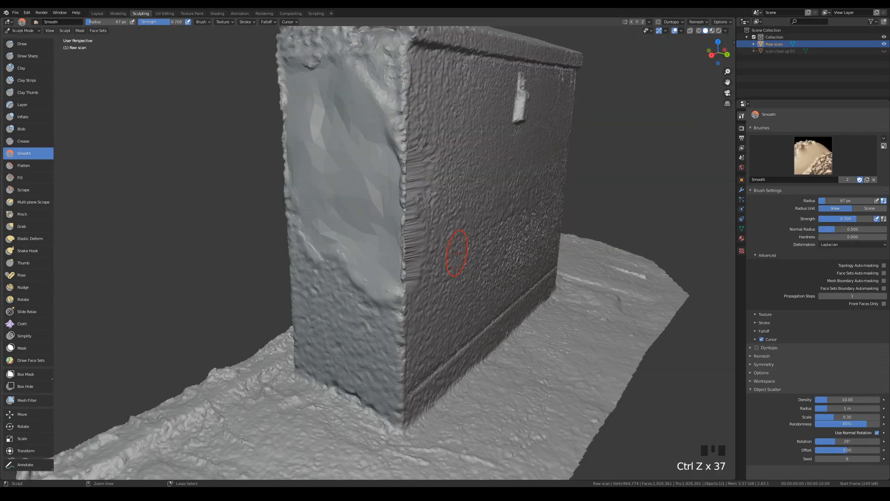
{"action": "mouse_move", "coordinate": [456, 249]}
{"action": "middle_mouse_down"}
{"action": "mouse_move", "coordinate": [545, 279]}
{"action": "mouse_move", "coordinate": [439, 289]}
{"action": "mouse_move", "coordinate": [518, 289]}
{"action": "middle_mouse_up"}
{"action": "scroll", "coordinate": [439, 289], "scroll_direction": "up", "scroll_amount": 2}
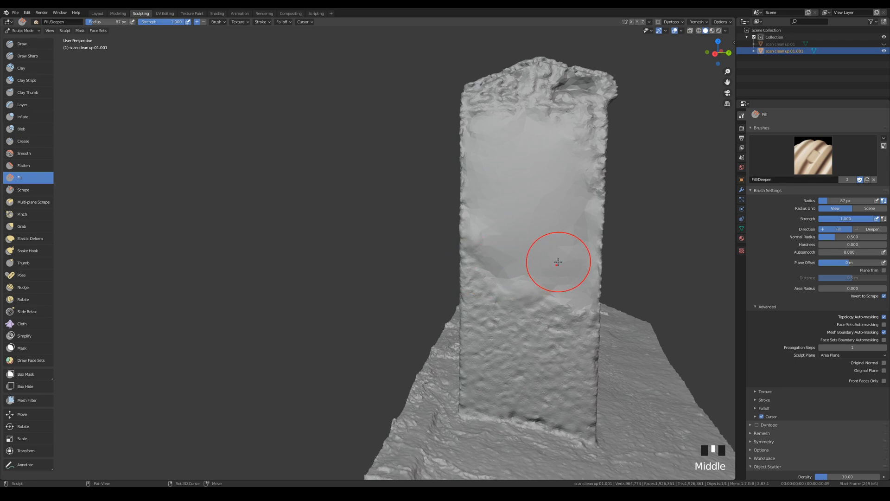
- On the "scan clean up 01.001" copy, try a Fill stroke up the patched narrow side and undo it
{"action": "middle_click_drag", "start_coordinate": [558, 260], "coordinate": [402, 260]}
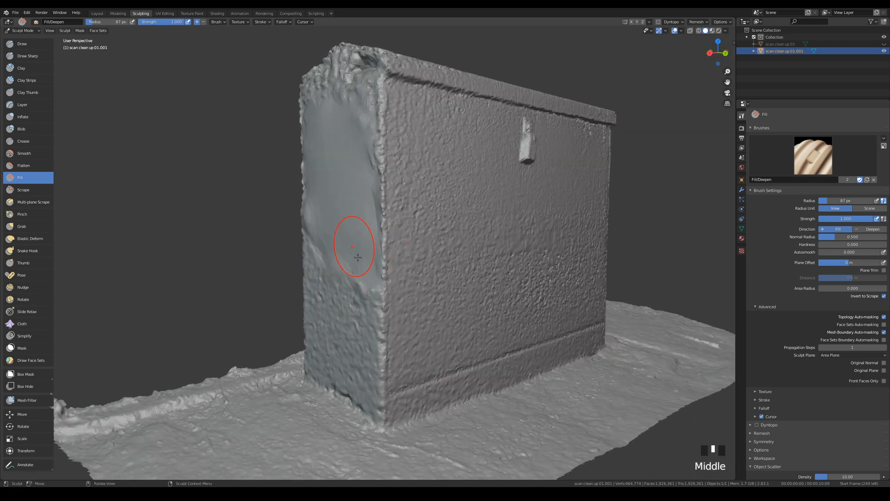
{"action": "mouse_move", "coordinate": [356, 251]}
{"action": "left_mouse_down"}
{"action": "mouse_move", "coordinate": [369, 272]}
{"action": "mouse_move", "coordinate": [384, 228]}
{"action": "mouse_move", "coordinate": [383, 111]}
{"action": "left_mouse_up"}
{"action": "middle_click_drag", "start_coordinate": [468, 174], "coordinate": [383, 183]}
{"action": "key", "text": "ctrl+z"}
{"action": "middle_click_drag", "start_coordinate": [341, 269], "coordinate": [452, 272]}
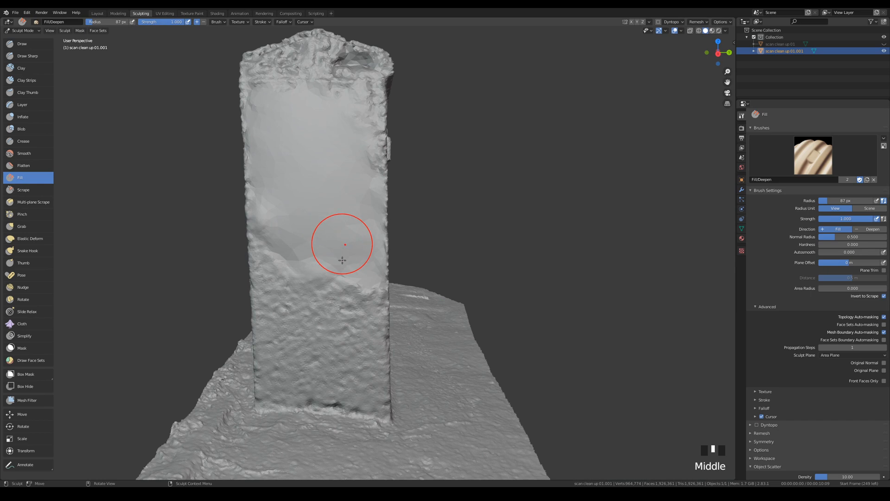
- Fill the lower edge of the smooth patch on the box's narrow side with the Fill brush at an 87 px radius
{"action": "left_click_drag", "start_coordinate": [342, 260], "coordinate": [340, 230]}
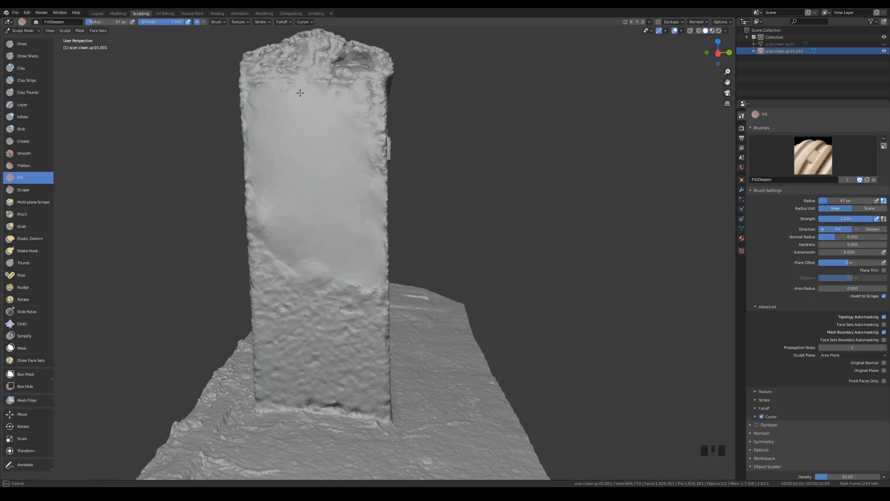
{"action": "middle_click_drag", "start_coordinate": [291, 95], "coordinate": [330, 186]}
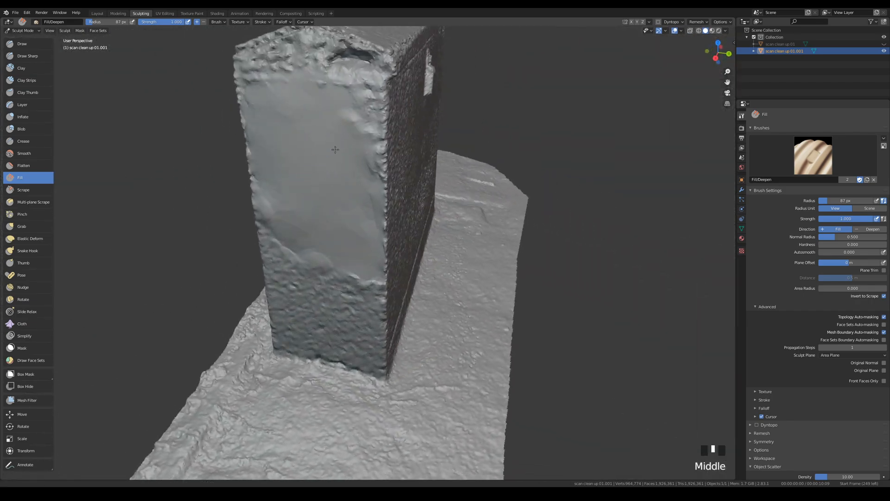
- Build up the remaining hollow under the cap with Clay Strips at an 11 px radius and smooth it over
{"action": "middle_click_drag", "start_coordinate": [331, 116], "coordinate": [305, 193], "text": "shift"}
{"action": "left_click", "coordinate": [24, 84]}
{"action": "mouse_move", "coordinate": [188, 241]}
{"action": "middle_mouse_down"}
{"action": "mouse_move", "coordinate": [207, 239]}
{"action": "mouse_move", "coordinate": [215, 205]}
{"action": "middle_mouse_up"}
{"action": "key", "text": "f"}
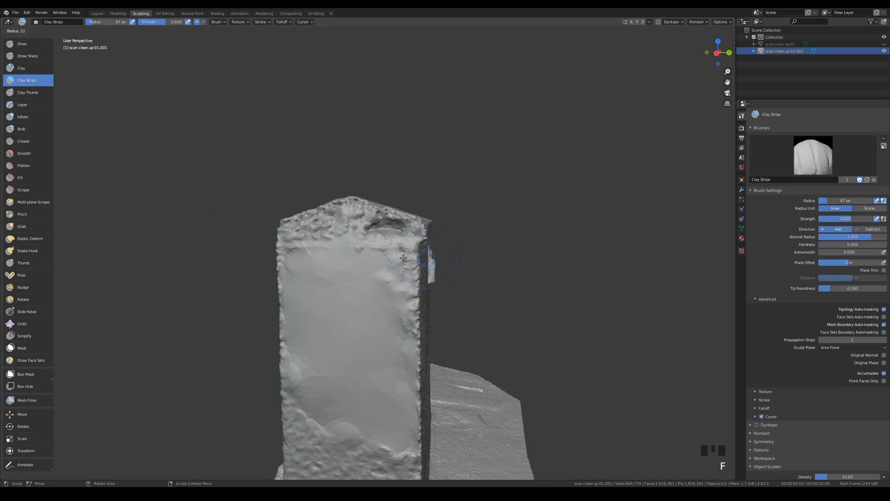
{"action": "left_click", "coordinate": [400, 257]}
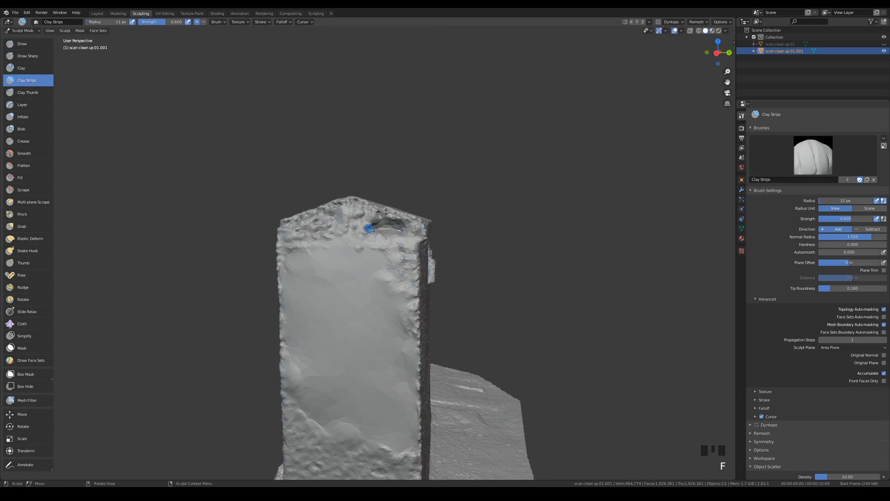
{"action": "left_click_drag", "start_coordinate": [395, 227], "coordinate": [365, 226]}
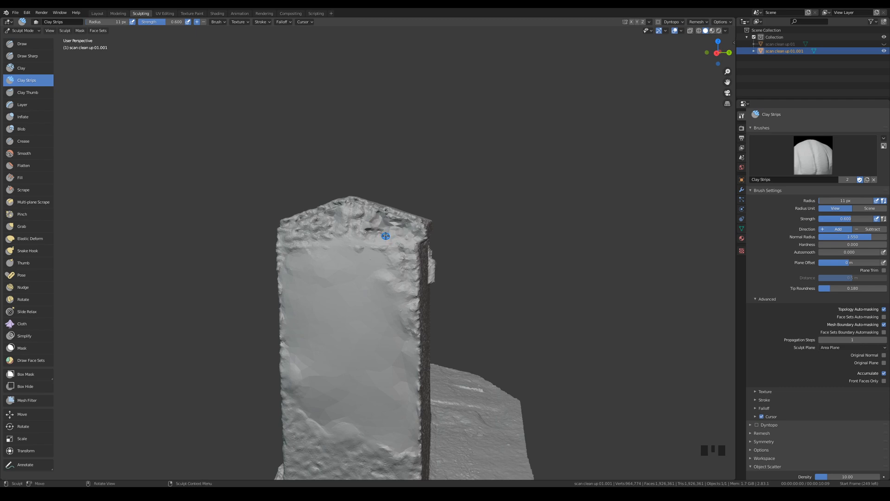
{"action": "mouse_move", "coordinate": [377, 235]}
{"action": "left_mouse_down", "text": "shift"}
{"action": "mouse_move", "coordinate": [368, 231]}
{"action": "mouse_move", "coordinate": [380, 226]}
{"action": "left_mouse_up", "text": "shift"}
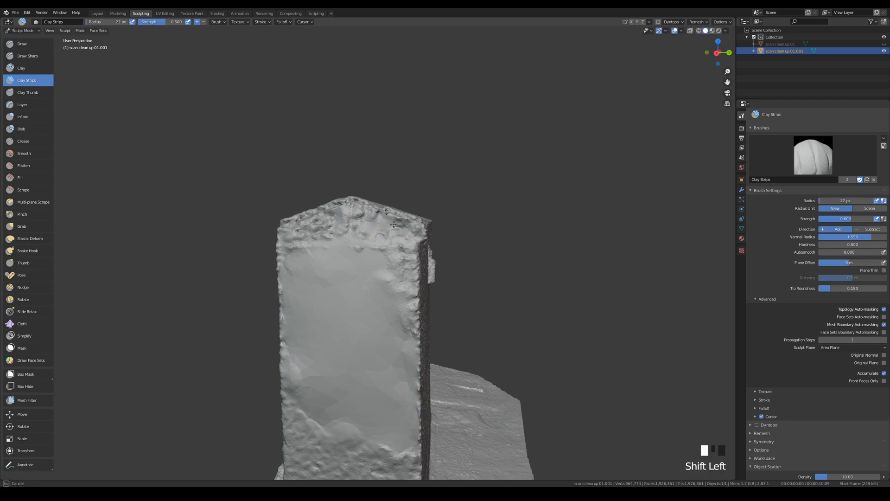
{"action": "middle_click_drag", "start_coordinate": [402, 225], "coordinate": [371, 233]}
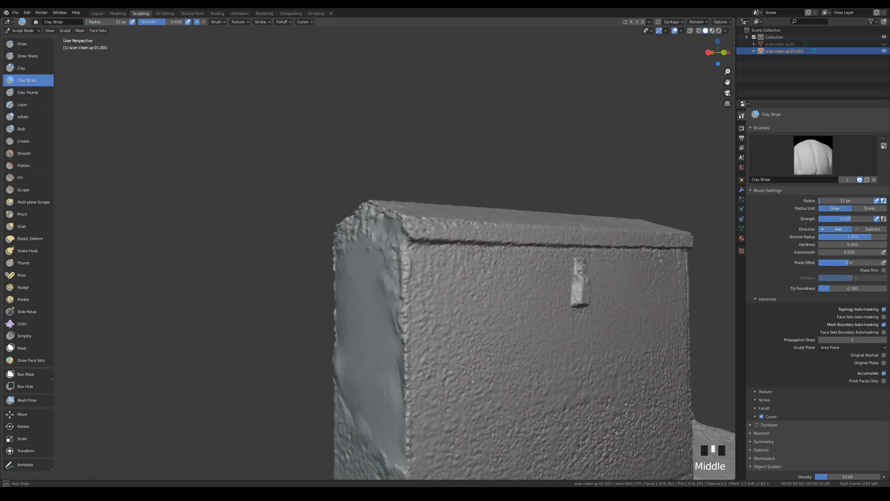
- Fill the rebuilt hollow in the gable above the narrow side with the Fill brush at a 48 px radius
{"action": "scroll", "coordinate": [364, 235], "scroll_direction": "up", "scroll_amount": 2}
{"action": "scroll", "coordinate": [155, 164], "scroll_direction": "down", "scroll_amount": 1}
{"action": "left_click", "coordinate": [22, 178]}
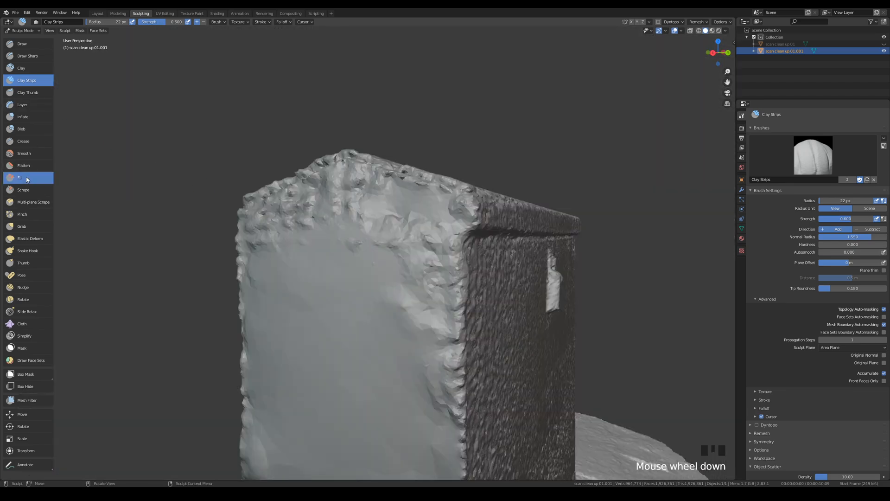
{"action": "key", "text": "f"}
{"action": "left_click", "coordinate": [391, 203]}
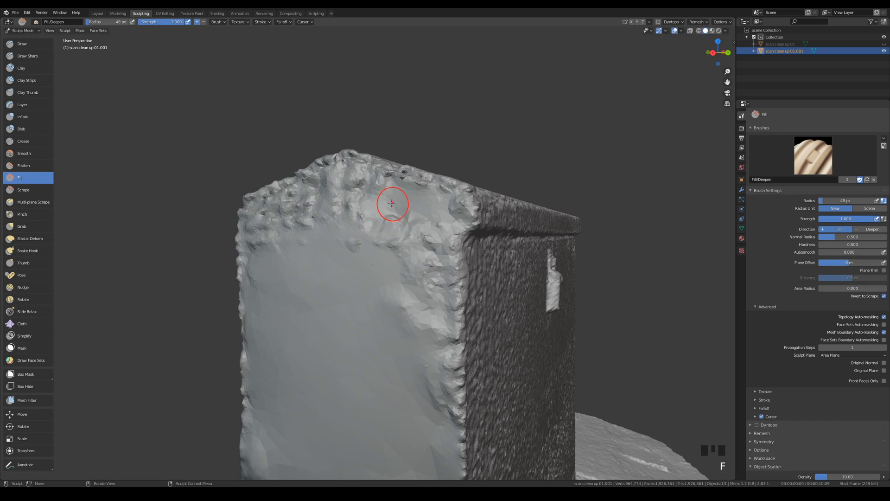
{"action": "left_click", "coordinate": [402, 201]}
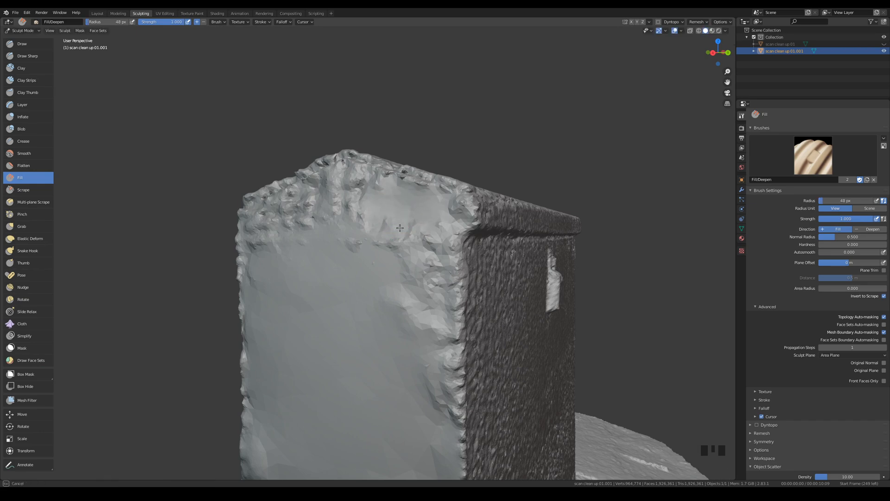
{"action": "middle_click_drag", "start_coordinate": [400, 215], "coordinate": [60, 203]}
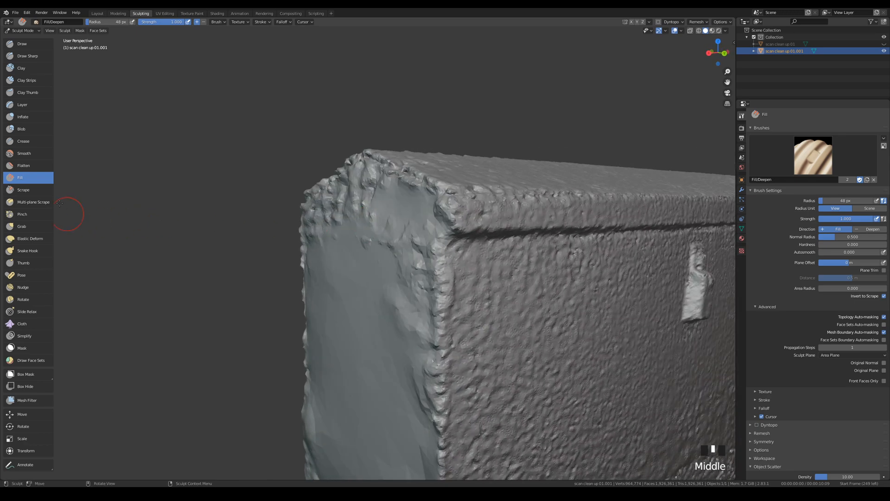
- Flatten the bumps near the narrow side's front corner with the Flatten brush at an 86 px radius
{"action": "left_click", "coordinate": [24, 154]}
{"action": "left_click", "coordinate": [26, 167]}
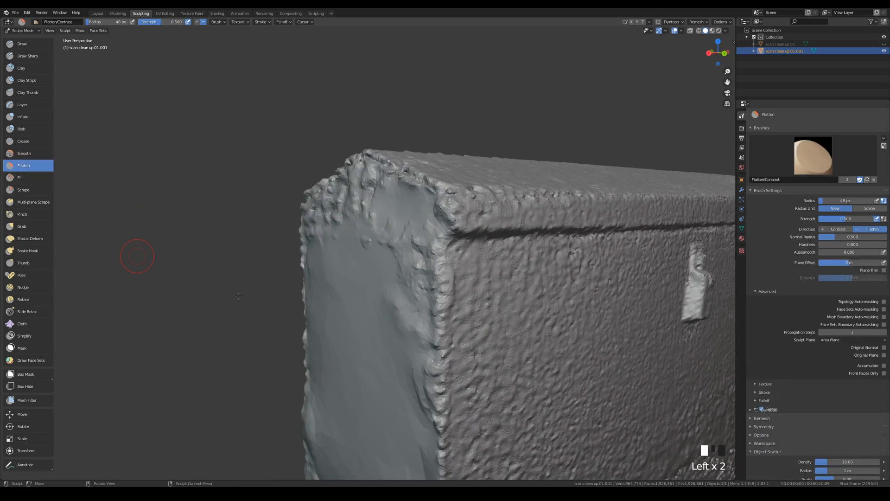
{"action": "scroll", "coordinate": [382, 308], "scroll_direction": "up", "scroll_amount": 4}
{"action": "scroll", "coordinate": [382, 307], "scroll_direction": "down", "scroll_amount": 5}
{"action": "middle_click_drag", "start_coordinate": [383, 308], "coordinate": [377, 308]}
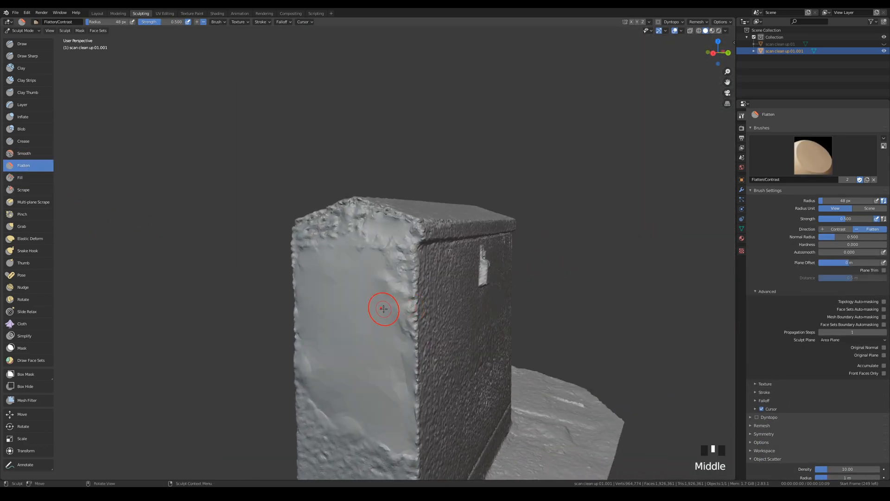
{"action": "key", "text": "f"}
{"action": "left_click", "coordinate": [387, 284]}
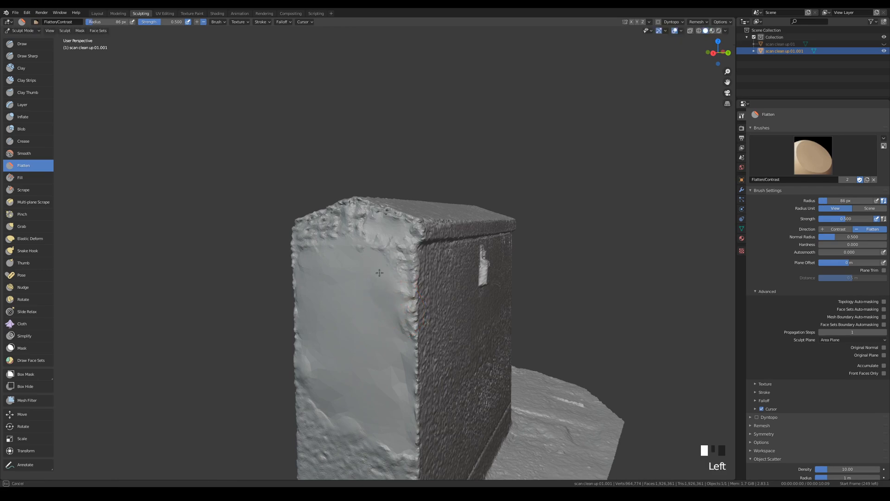
{"action": "middle_click_drag", "start_coordinate": [393, 303], "coordinate": [375, 304]}
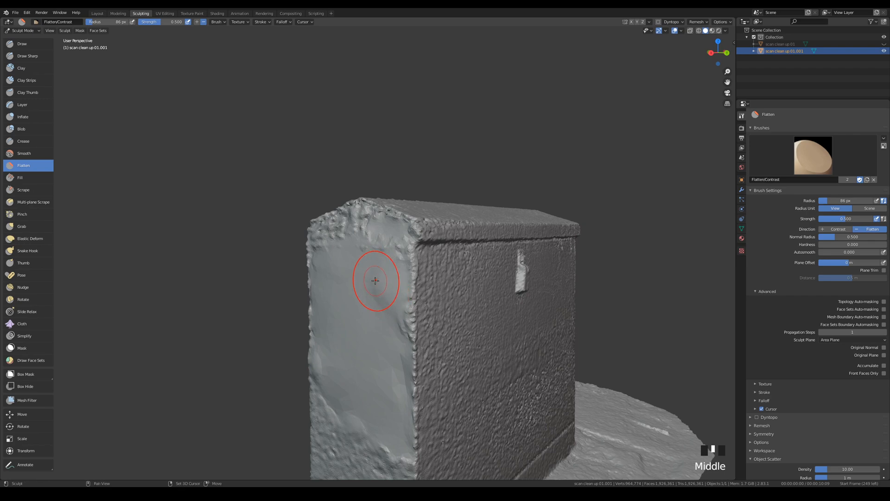
- Smooth the patched surface of the narrow side, from the front corner across to the opposite edge
{"action": "left_click", "coordinate": [373, 283], "text": "shift"}
{"action": "left_click_drag", "start_coordinate": [375, 281], "coordinate": [383, 274], "text": "shift"}
{"action": "mouse_move", "coordinate": [355, 322]}
{"action": "middle_mouse_down"}
{"action": "mouse_move", "coordinate": [317, 320]}
{"action": "mouse_move", "coordinate": [348, 319]}
{"action": "middle_mouse_up"}
{"action": "left_click_drag", "start_coordinate": [387, 269], "coordinate": [382, 284], "text": "shift"}
{"action": "left_click_drag", "start_coordinate": [378, 290], "coordinate": [372, 302], "text": "shift"}
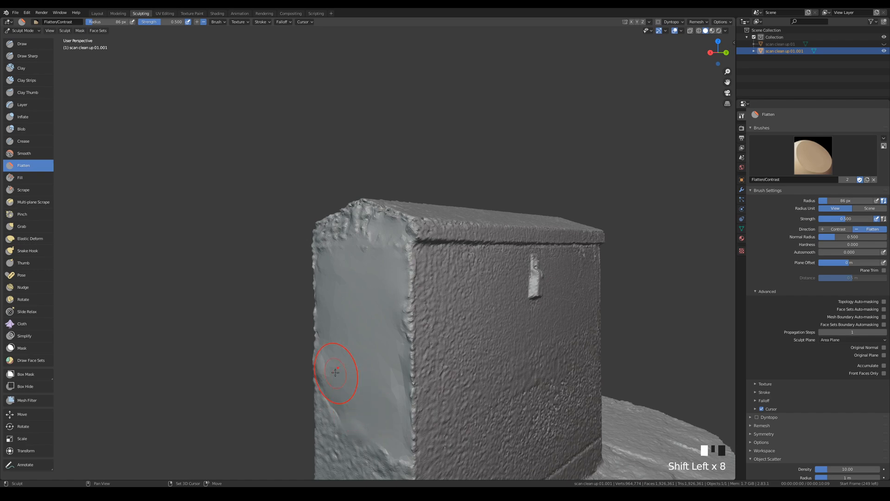
{"action": "left_click_drag", "start_coordinate": [335, 373], "coordinate": [337, 366], "text": "shift"}
{"action": "left_click_drag", "start_coordinate": [337, 364], "coordinate": [339, 357], "text": "shift"}
{"action": "mouse_move", "coordinate": [338, 369]}
{"action": "middle_mouse_down"}
{"action": "mouse_move", "coordinate": [334, 333]}
{"action": "mouse_move", "coordinate": [353, 264]}
{"action": "middle_mouse_up"}
{"action": "left_click", "coordinate": [354, 265], "text": "shift"}
{"action": "left_click_drag", "start_coordinate": [348, 272], "coordinate": [340, 281], "text": "shift"}
- Inspect the repaired narrow side, the wide front and the roof of the box from several angles
{"action": "middle_click_drag", "start_coordinate": [340, 262], "coordinate": [423, 334]}
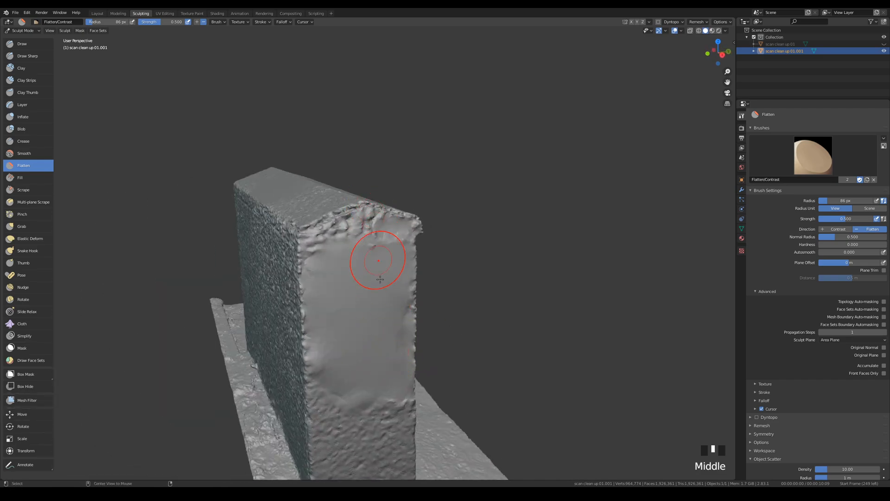
{"action": "middle_click_drag", "start_coordinate": [405, 386], "coordinate": [502, 186], "text": "shift"}
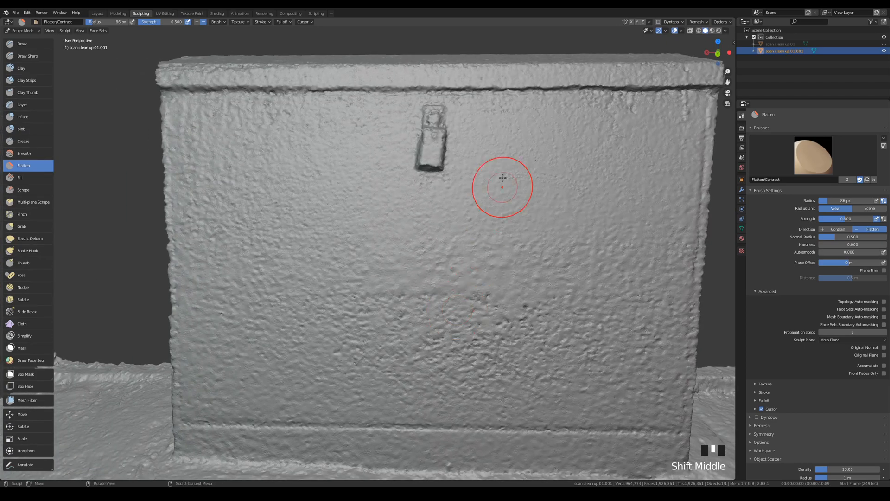
{"action": "middle_click_drag", "start_coordinate": [555, 289], "coordinate": [468, 352], "text": "shift"}
{"action": "scroll", "coordinate": [362, 338], "scroll_direction": "down", "scroll_amount": 2}
{"action": "middle_click_drag", "start_coordinate": [354, 341], "coordinate": [392, 286], "text": "shift"}
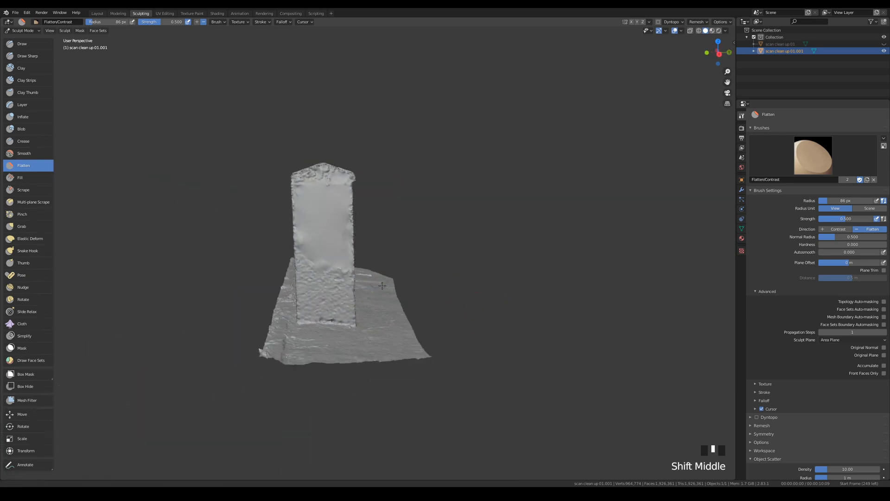
{"action": "scroll", "coordinate": [392, 287], "scroll_direction": "up", "scroll_amount": 2}
{"action": "scroll", "coordinate": [391, 287], "scroll_direction": "up", "scroll_amount": 1}
{"action": "middle_click_drag", "start_coordinate": [410, 253], "coordinate": [358, 247]}
{"action": "middle_click_drag", "start_coordinate": [416, 297], "coordinate": [359, 196]}
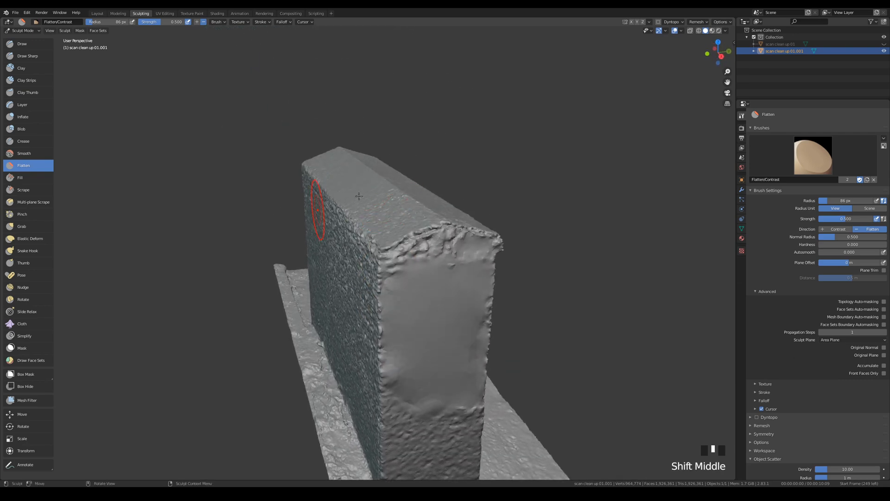
- Flatten the lumpy gable under the roof with the 86 px Flatten brush and smooth the area around its peak
{"action": "middle_click_drag", "start_coordinate": [450, 332], "coordinate": [401, 326]}
{"action": "middle_click_drag", "start_coordinate": [454, 304], "coordinate": [269, 196], "text": "shift"}
{"action": "scroll", "coordinate": [373, 268], "scroll_direction": "up", "scroll_amount": 1}
{"action": "left_click_drag", "start_coordinate": [268, 195], "coordinate": [275, 199]}
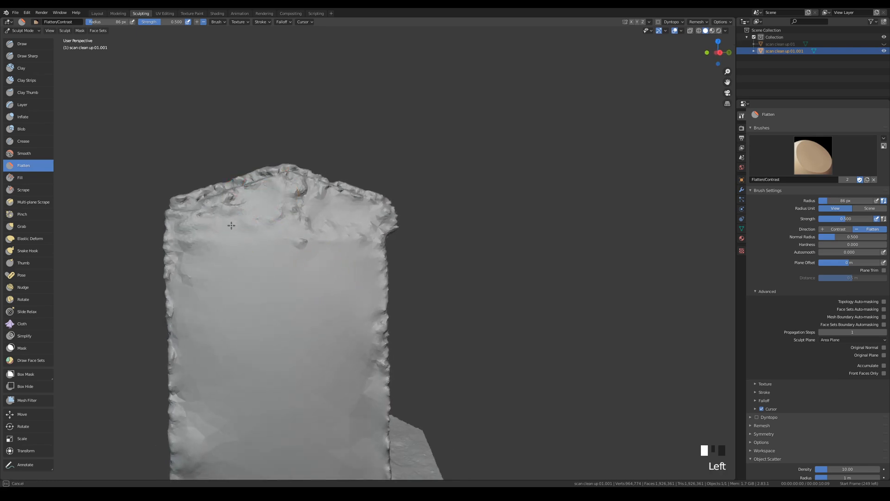
{"action": "mouse_move", "coordinate": [340, 266]}
{"action": "left_mouse_down"}
{"action": "mouse_move", "coordinate": [286, 292]}
{"action": "mouse_move", "coordinate": [303, 259]}
{"action": "left_mouse_up"}
{"action": "left_click_drag", "start_coordinate": [303, 259], "coordinate": [283, 204], "text": "shift"}
{"action": "left_click_drag", "start_coordinate": [283, 198], "coordinate": [299, 199], "text": "shift"}
{"action": "left_click_drag", "start_coordinate": [301, 200], "coordinate": [309, 193], "text": "shift"}
- Flatten the rough lower part of the narrow side down to the ground with the Flatten brush at a 112 px radius
{"action": "middle_click_drag", "start_coordinate": [330, 266], "coordinate": [296, 306]}
{"action": "middle_click_drag", "start_coordinate": [278, 394], "coordinate": [317, 236], "text": "shift"}
{"action": "key", "text": "f"}
{"action": "left_click", "coordinate": [421, 222]}
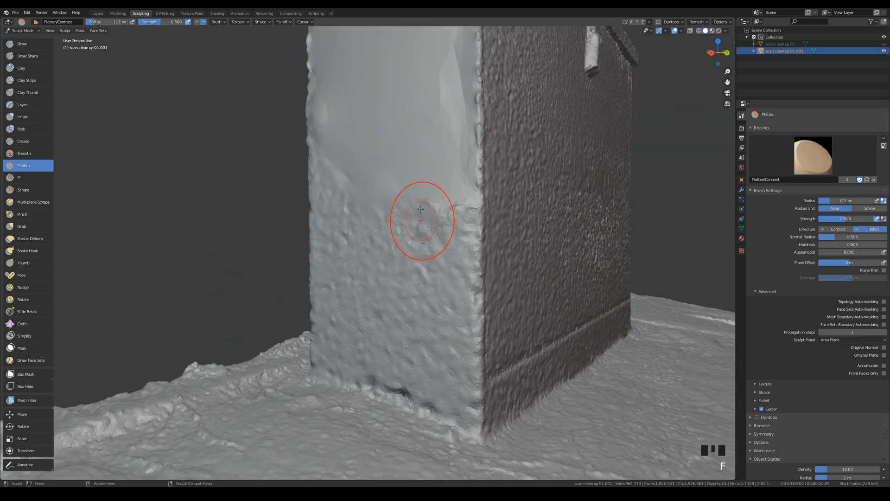
{"action": "left_click_drag", "start_coordinate": [421, 221], "coordinate": [427, 202]}
{"action": "mouse_move", "coordinate": [425, 200]}
{"action": "left_mouse_down"}
{"action": "mouse_move", "coordinate": [417, 196]}
{"action": "mouse_move", "coordinate": [400, 246]}
{"action": "left_mouse_up"}
{"action": "mouse_move", "coordinate": [396, 246]}
{"action": "left_mouse_down"}
{"action": "mouse_move", "coordinate": [380, 220]}
{"action": "mouse_move", "coordinate": [371, 269]}
{"action": "left_mouse_up"}
{"action": "mouse_move", "coordinate": [364, 276]}
{"action": "left_mouse_down"}
{"action": "mouse_move", "coordinate": [357, 280]}
{"action": "mouse_move", "coordinate": [343, 246]}
{"action": "left_mouse_up"}
{"action": "mouse_move", "coordinate": [357, 244]}
{"action": "left_mouse_down"}
{"action": "mouse_move", "coordinate": [392, 272]}
{"action": "mouse_move", "coordinate": [398, 239]}
{"action": "left_mouse_up"}
{"action": "left_click_drag", "start_coordinate": [402, 228], "coordinate": [431, 329]}
{"action": "left_click_drag", "start_coordinate": [432, 322], "coordinate": [436, 295]}
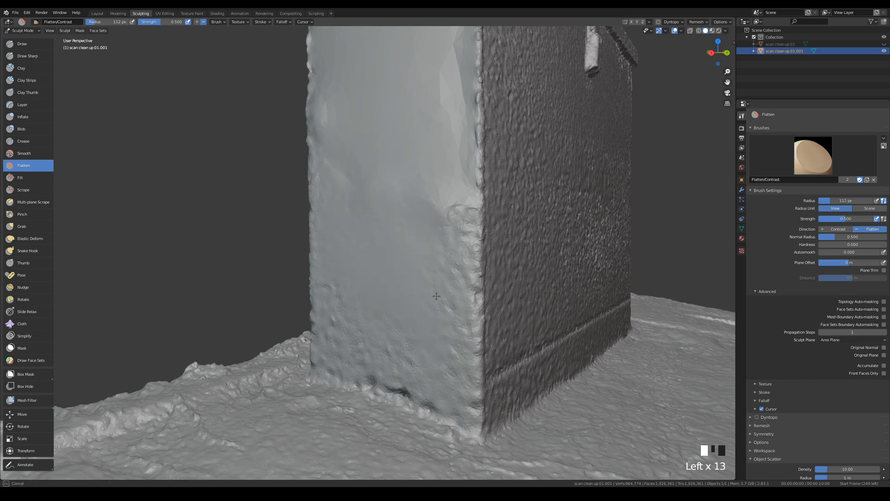
{"action": "left_click_drag", "start_coordinate": [447, 237], "coordinate": [449, 200]}
{"action": "left_click_drag", "start_coordinate": [448, 191], "coordinate": [408, 340]}
{"action": "mouse_move", "coordinate": [406, 345]}
{"action": "left_mouse_down"}
{"action": "mouse_move", "coordinate": [391, 332]}
{"action": "mouse_move", "coordinate": [376, 336]}
{"action": "left_mouse_up"}
{"action": "mouse_move", "coordinate": [371, 320]}
{"action": "left_mouse_down"}
{"action": "mouse_move", "coordinate": [344, 291]}
{"action": "mouse_move", "coordinate": [331, 329]}
{"action": "left_mouse_up"}
{"action": "mouse_move", "coordinate": [333, 339]}
{"action": "left_mouse_down"}
{"action": "mouse_move", "coordinate": [343, 373]}
{"action": "mouse_move", "coordinate": [439, 378]}
{"action": "left_mouse_up"}
{"action": "mouse_move", "coordinate": [436, 366]}
{"action": "left_mouse_down"}
{"action": "mouse_move", "coordinate": [372, 255]}
{"action": "mouse_move", "coordinate": [339, 268]}
{"action": "left_mouse_up"}
{"action": "mouse_move", "coordinate": [337, 274]}
{"action": "left_mouse_down"}
{"action": "mouse_move", "coordinate": [332, 294]}
{"action": "mouse_move", "coordinate": [446, 229]}
{"action": "mouse_move", "coordinate": [452, 176]}
{"action": "left_mouse_up"}
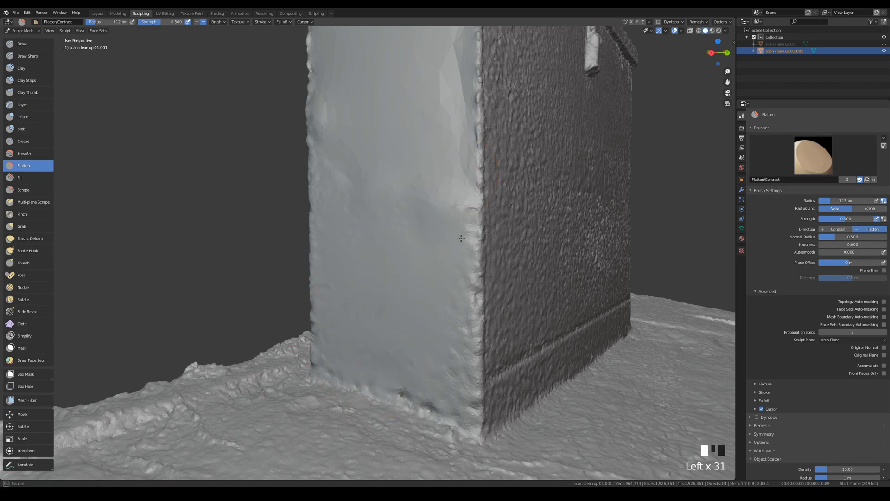
- Flatten the upper area of the wide back face, near the repaired corner, with the 112 px Flatten brush
{"action": "mouse_move", "coordinate": [451, 302]}
{"action": "middle_mouse_down"}
{"action": "mouse_move", "coordinate": [393, 347]}
{"action": "mouse_move", "coordinate": [332, 313]}
{"action": "mouse_move", "coordinate": [521, 255]}
{"action": "middle_mouse_up"}
{"action": "scroll", "coordinate": [373, 272], "scroll_direction": "down", "scroll_amount": 2}
{"action": "mouse_move", "coordinate": [373, 272]}
{"action": "middle_mouse_down"}
{"action": "mouse_move", "coordinate": [468, 284]}
{"action": "mouse_move", "coordinate": [368, 228]}
{"action": "middle_mouse_up"}
{"action": "left_click_drag", "start_coordinate": [372, 155], "coordinate": [333, 162]}
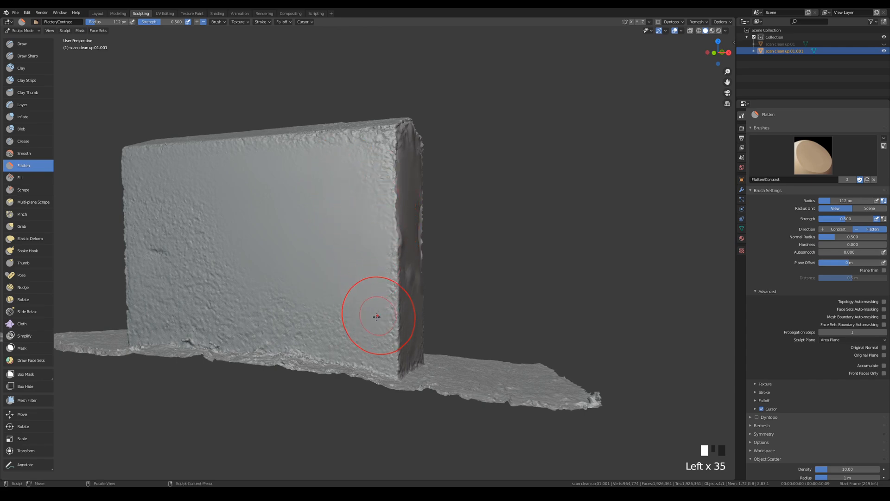
- Enable topology auto-masking for the Flatten brush and flatten a spot high on the back face near the corner
{"action": "middle_click_drag", "start_coordinate": [376, 316], "coordinate": [418, 325]}
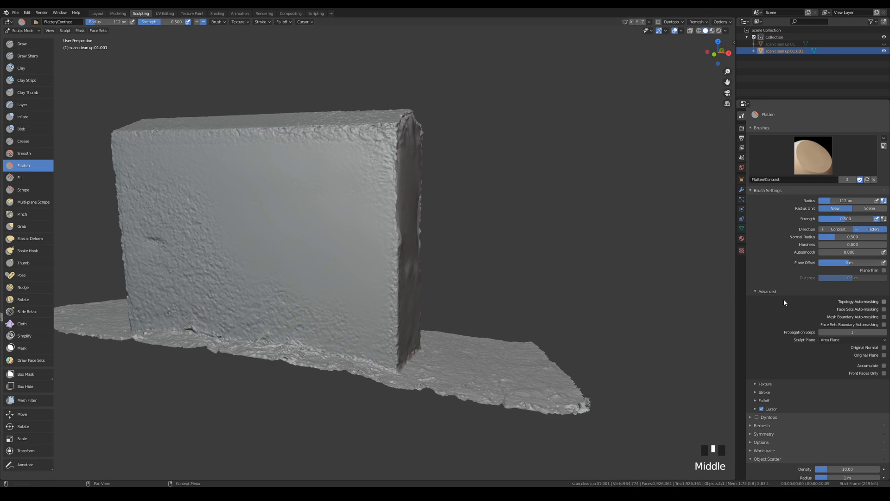
{"action": "left_click", "coordinate": [883, 302]}
{"action": "double_click", "coordinate": [384, 168]}
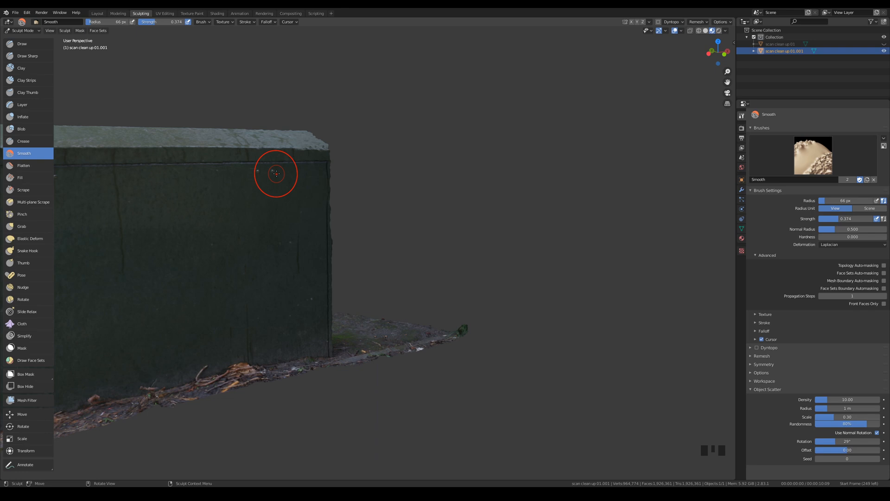
- Compare the textured "scan clean up 01" and "scan clean up 01.001" by toggling their visibility close up around the lock and graffiti
{"action": "middle_click_drag", "start_coordinate": [333, 286], "coordinate": [441, 288]}
{"action": "scroll", "coordinate": [461, 286], "scroll_direction": "down", "scroll_amount": 3}
{"action": "scroll", "coordinate": [441, 288], "scroll_direction": "up", "scroll_amount": 1, "text": "shift"}
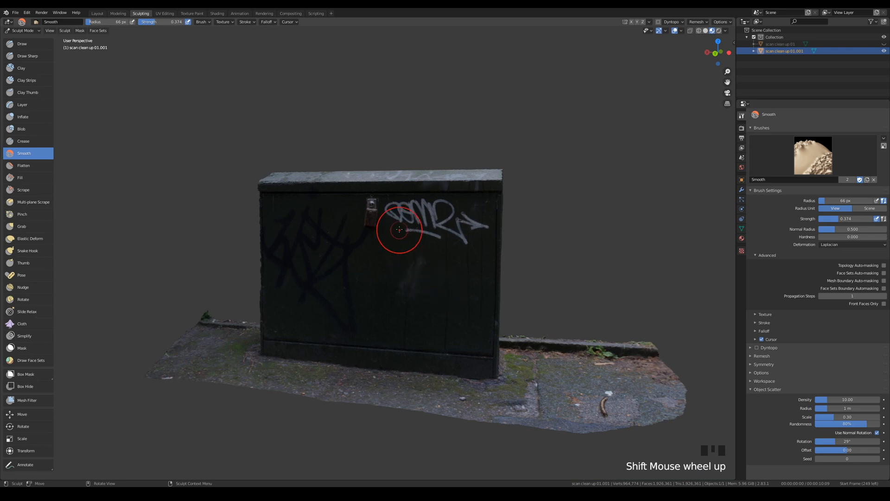
{"action": "scroll", "coordinate": [399, 229], "scroll_direction": "down", "scroll_amount": 2}
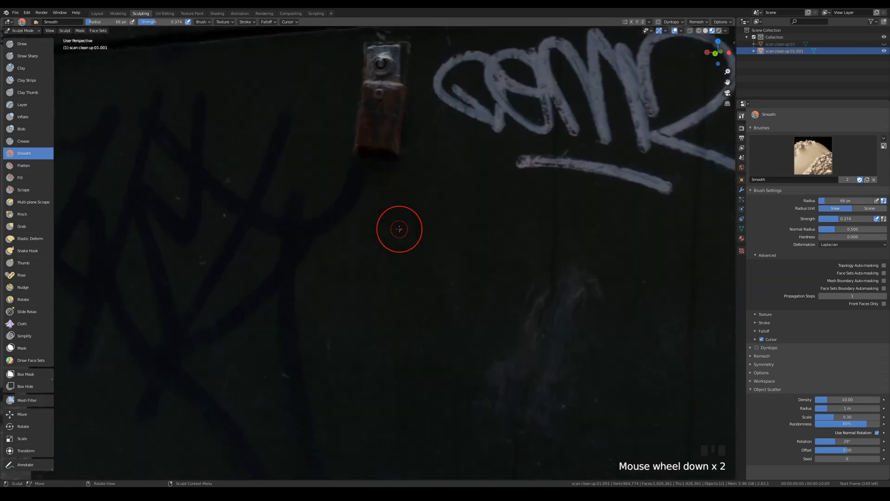
{"action": "left_click", "coordinate": [884, 44]}
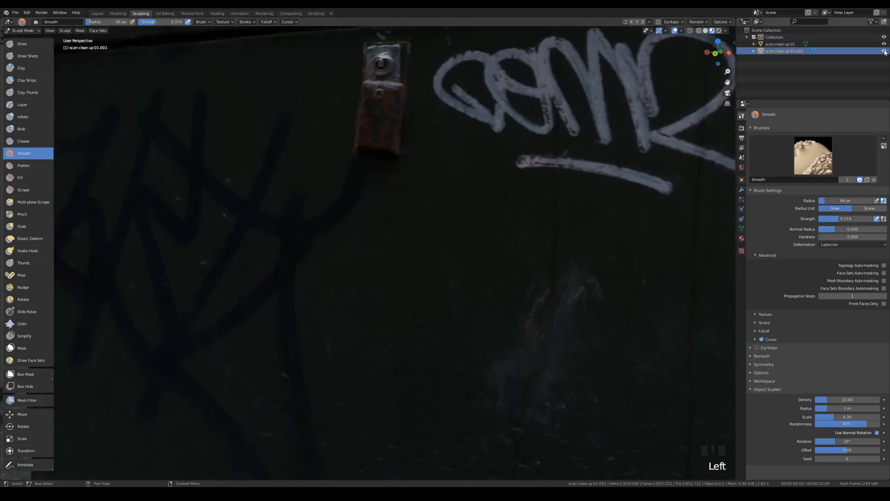
{"action": "left_click", "coordinate": [884, 50]}
{"action": "left_click", "coordinate": [884, 51]}
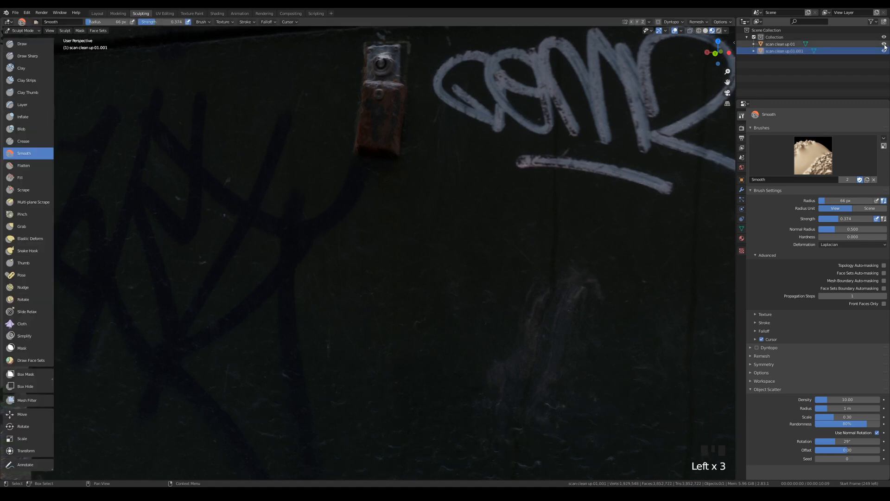
{"action": "left_click", "coordinate": [884, 50]}
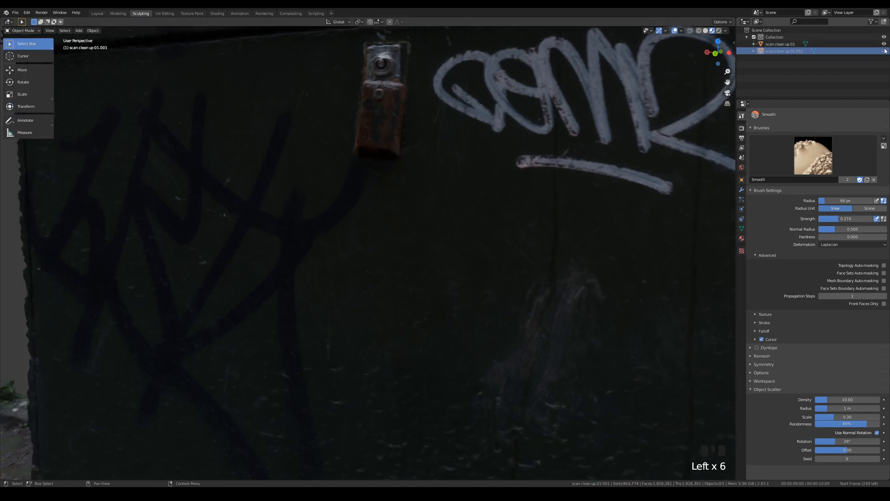
{"action": "left_click", "coordinate": [884, 44]}
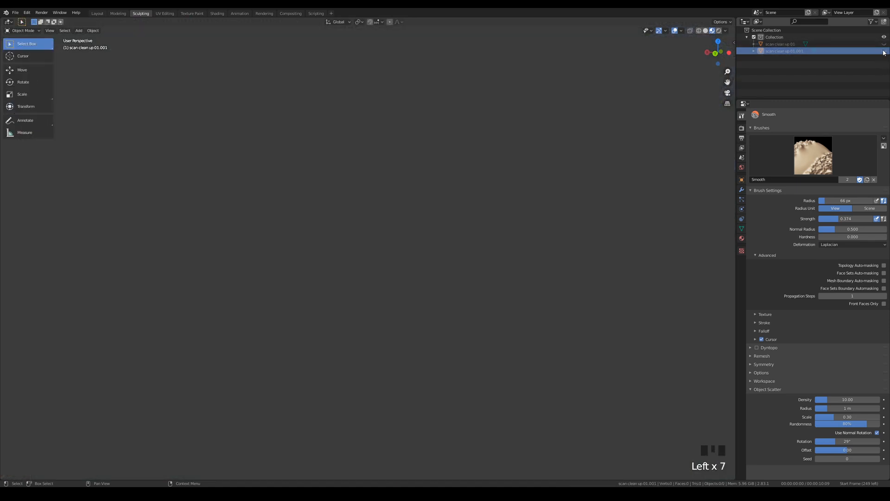
{"action": "left_click", "coordinate": [884, 44]}
{"action": "left_click", "coordinate": [883, 44]}
{"action": "left_click", "coordinate": [884, 44]}
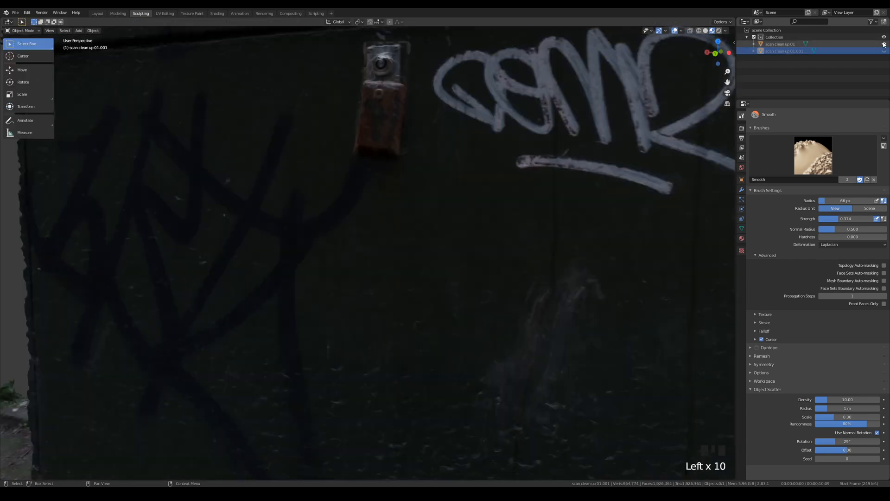
{"action": "left_click", "coordinate": [884, 44]}
{"action": "left_click", "coordinate": [884, 44]}
{"action": "scroll", "coordinate": [441, 252], "scroll_direction": "down", "scroll_amount": 3}
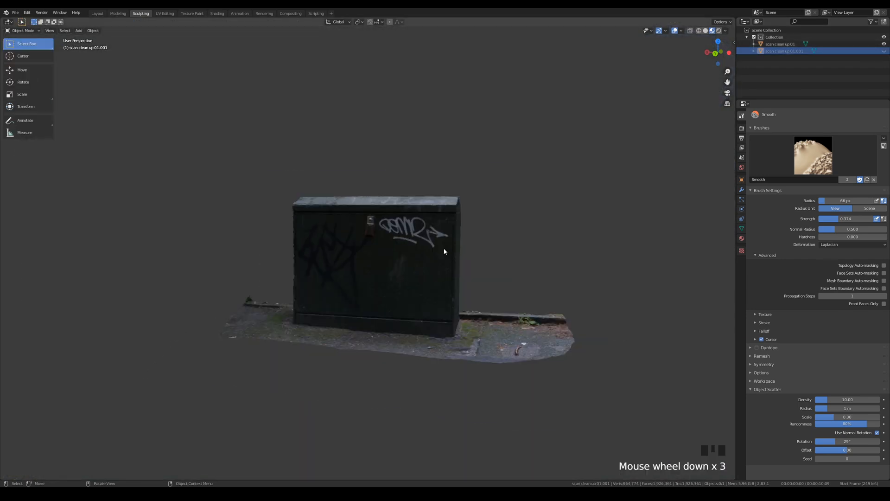
- Hide "scan clean up 01" and show the "scan clean up 01.001" copy, then examine its narrow side up close
{"action": "middle_click_drag", "start_coordinate": [441, 252], "coordinate": [376, 293]}
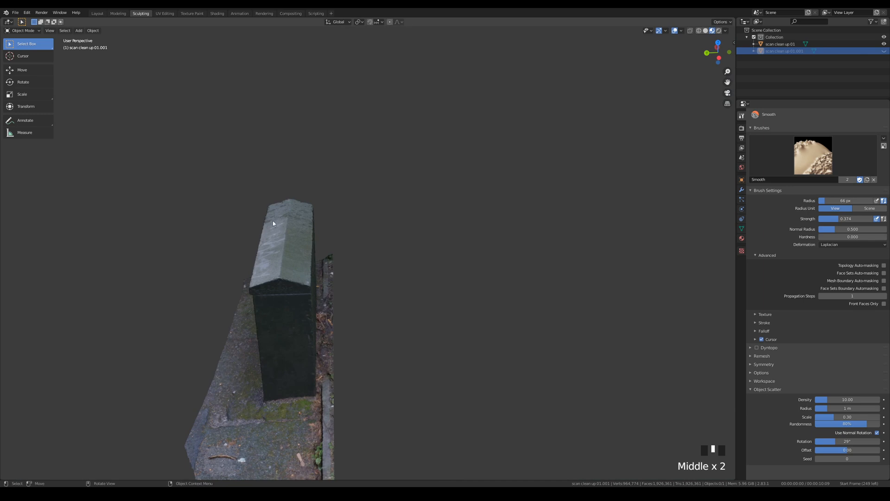
{"action": "middle_click_drag", "start_coordinate": [272, 223], "coordinate": [421, 266]}
{"action": "left_click", "coordinate": [884, 44]}
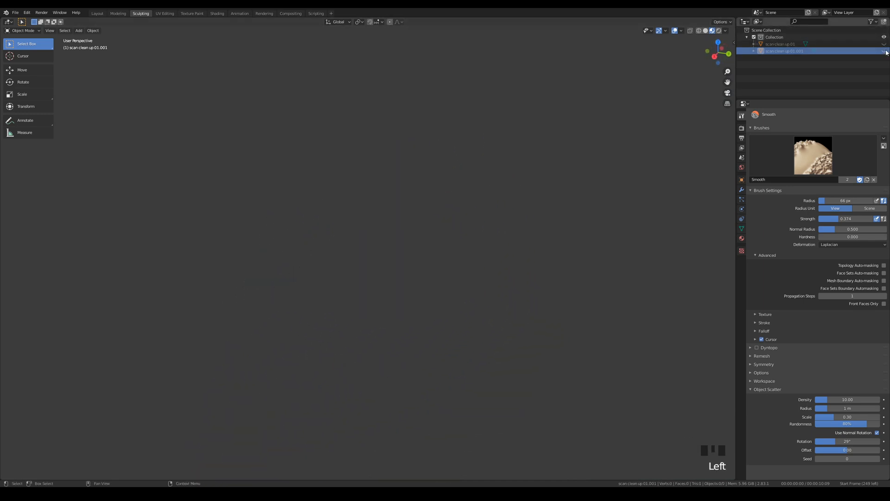
{"action": "left_click", "coordinate": [884, 51]}
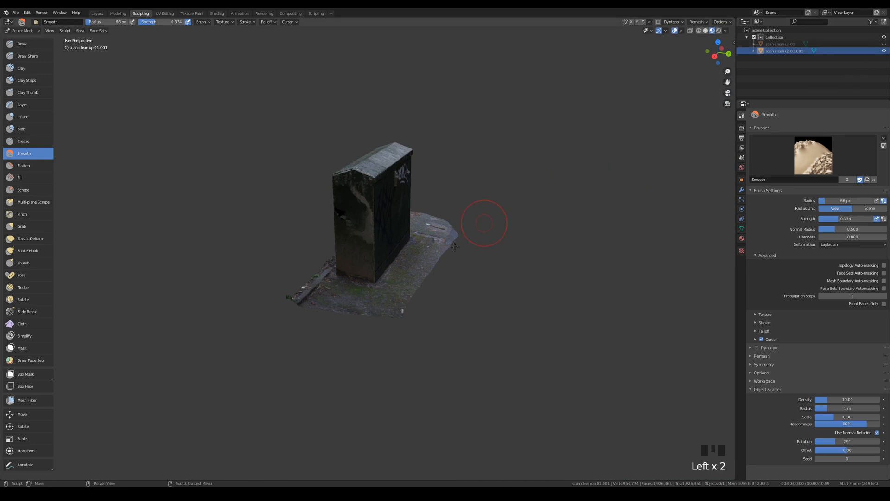
{"action": "middle_click_drag", "start_coordinate": [455, 246], "coordinate": [337, 275]}
{"action": "scroll", "coordinate": [434, 225], "scroll_direction": "up", "scroll_amount": 3}
{"action": "scroll", "coordinate": [341, 272], "scroll_direction": "down", "scroll_amount": 2}
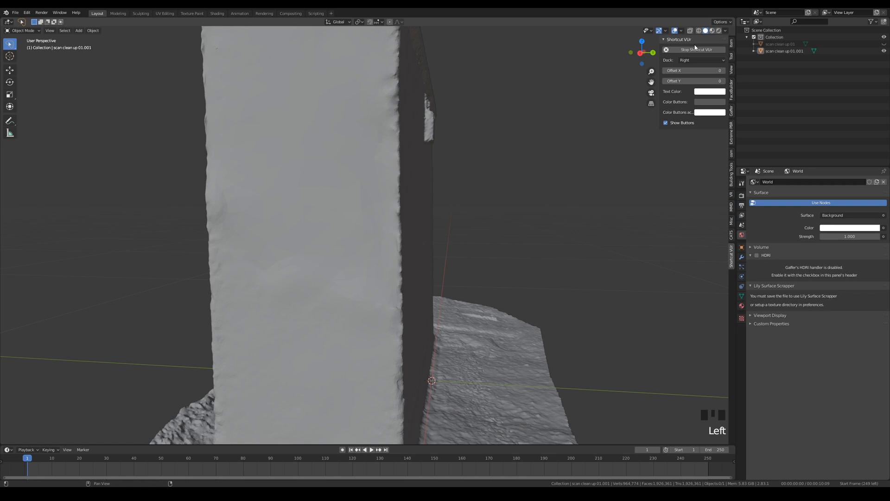
- Add a cube mesh at the world origin and scale it down uniformly to about 0.246
{"action": "scroll", "coordinate": [435, 250], "scroll_direction": "down", "scroll_amount": 4}
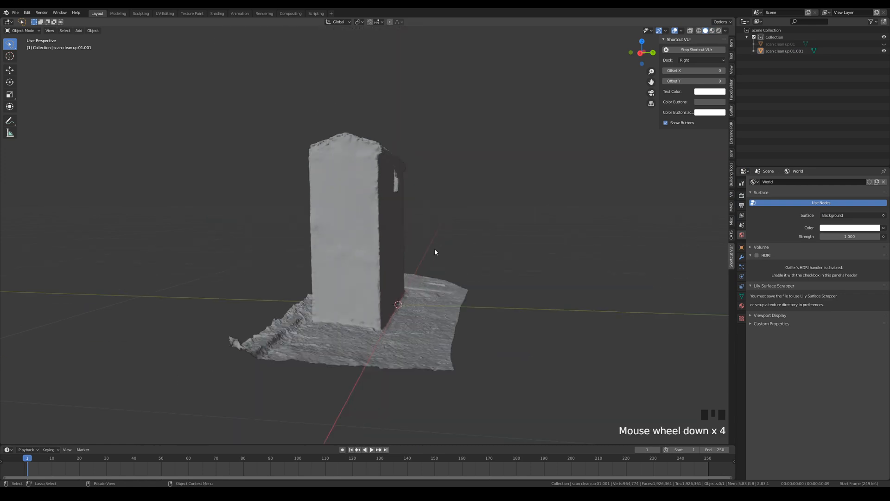
{"action": "middle_click_drag", "start_coordinate": [434, 250], "coordinate": [360, 259]}
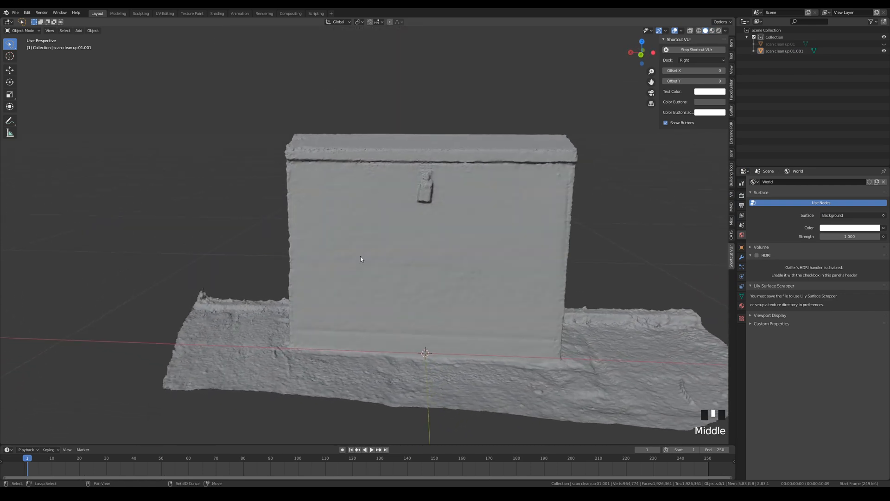
{"action": "key", "text": "shift+a"}
{"action": "mouse_move", "coordinate": [362, 259]}
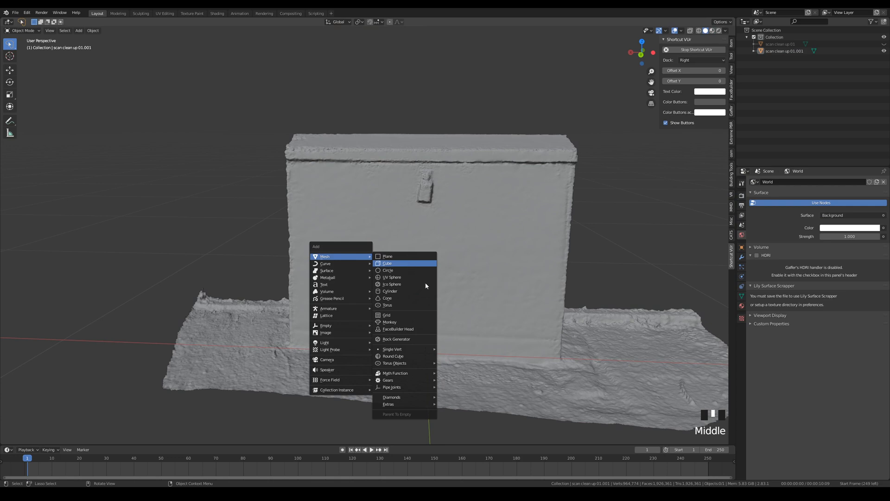
{"action": "left_click", "coordinate": [388, 263]}
{"action": "scroll", "coordinate": [532, 307], "scroll_direction": "down", "scroll_amount": 7}
{"action": "key", "text": "s"}
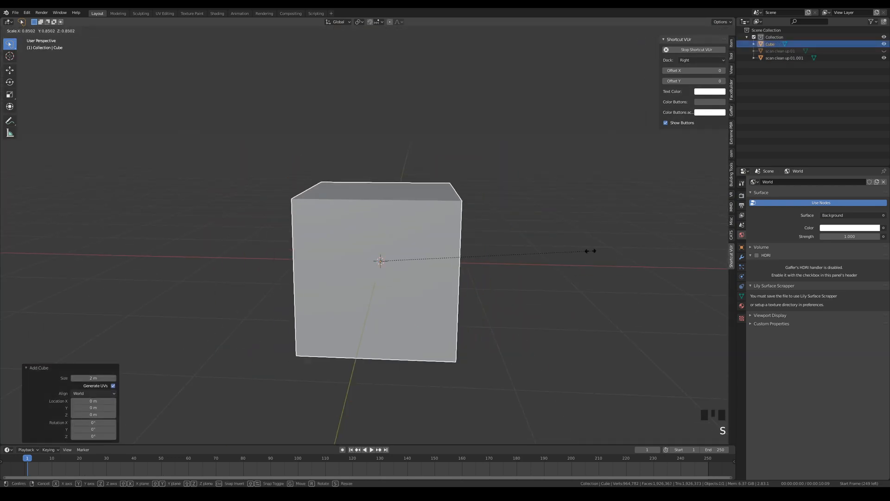
{"action": "left_click", "coordinate": [441, 259]}
- Show the cube and scan in wireframe from the left orthographic view and edit the cube in vertex select mode
{"action": "middle_click_drag", "start_coordinate": [441, 258], "coordinate": [346, 310]}
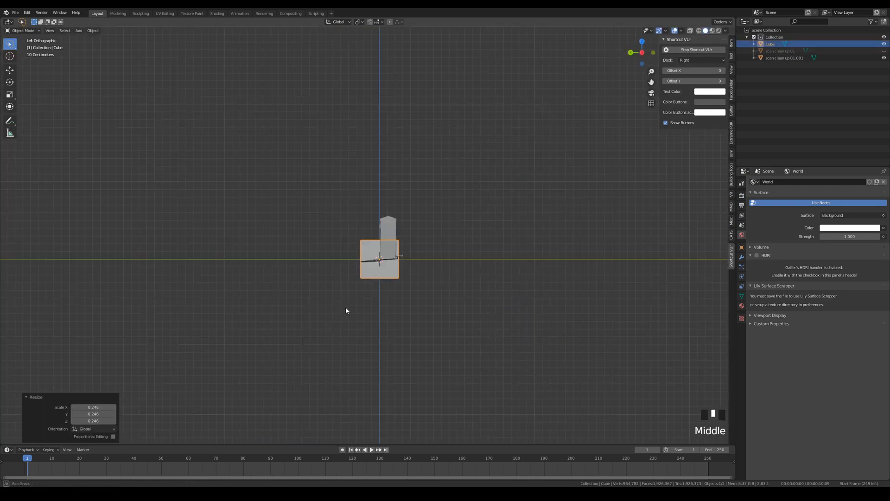
{"action": "scroll", "coordinate": [388, 269], "scroll_direction": "up", "scroll_amount": 7}
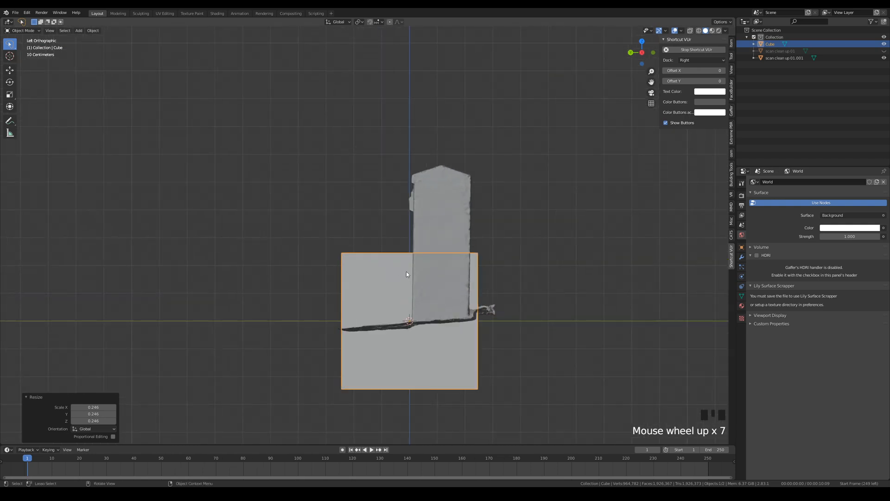
{"action": "left_click", "coordinate": [699, 31]}
{"action": "key", "text": "Tab"}
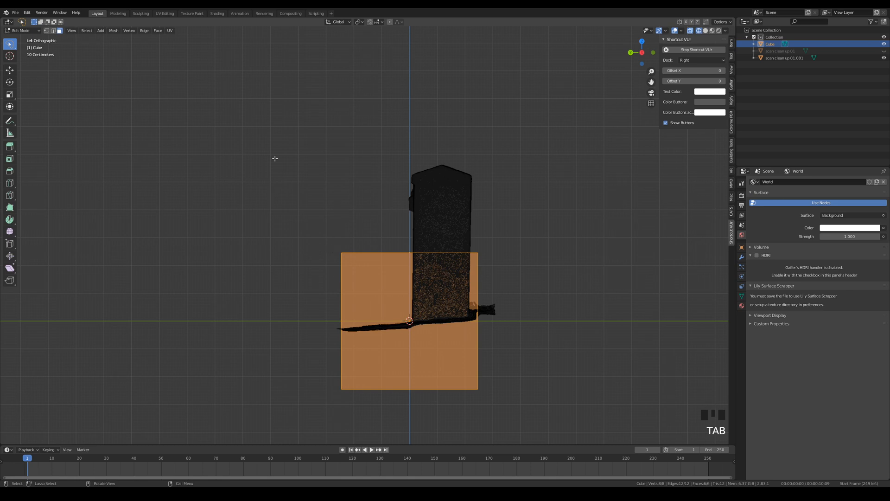
{"action": "key", "text": "Tab"}
{"action": "key", "text": "Tab"}
{"action": "left_click", "coordinate": [46, 31]}
{"action": "left_click", "coordinate": [98, 158]}
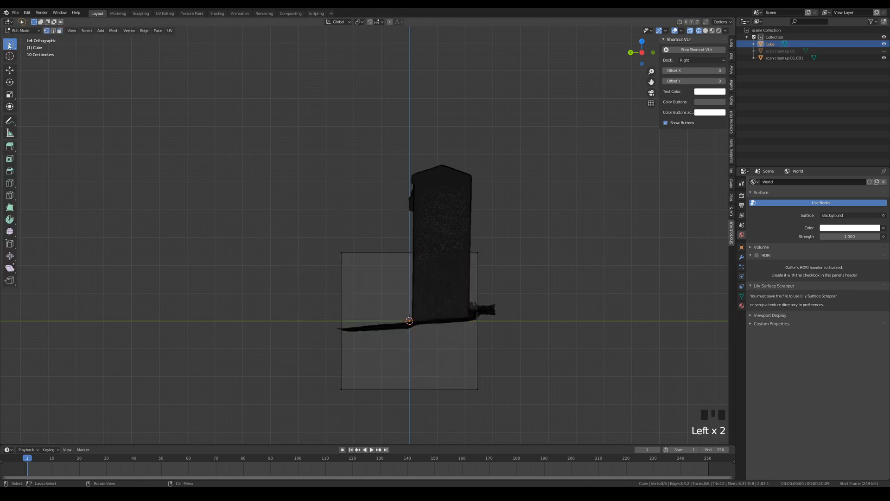
- Box-select the cube's four vertices on the scan's lock side and activate the Move tool
{"action": "left_click_drag", "start_coordinate": [10, 46], "coordinate": [39, 45]}
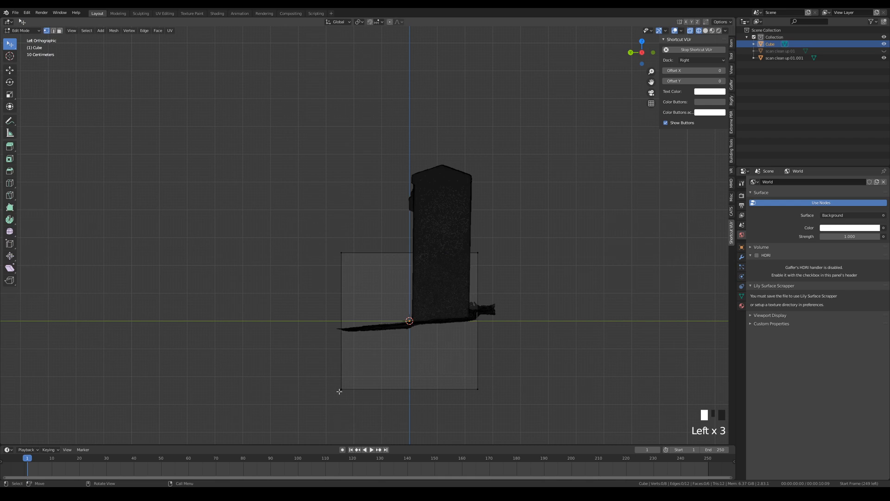
{"action": "left_click_drag", "start_coordinate": [9, 44], "coordinate": [41, 49]}
{"action": "left_click_drag", "start_coordinate": [10, 45], "coordinate": [40, 58]}
{"action": "left_click_drag", "start_coordinate": [306, 230], "coordinate": [407, 427]}
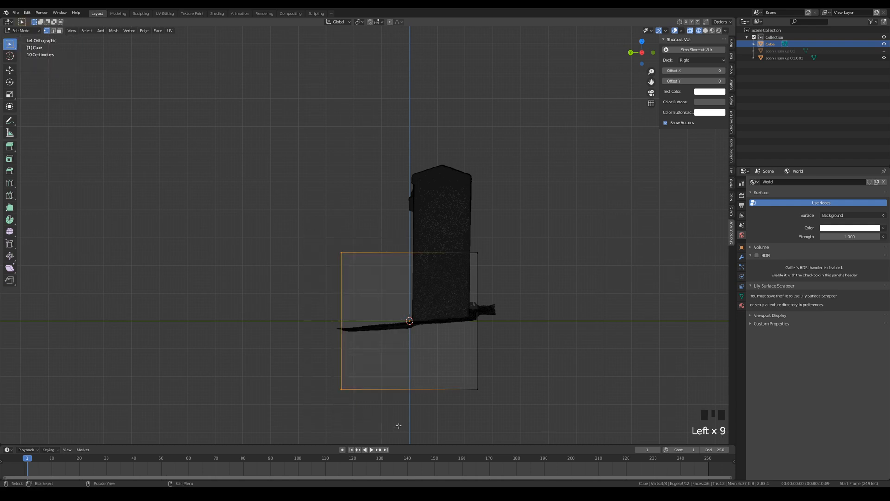
{"action": "left_click", "coordinate": [9, 70]}
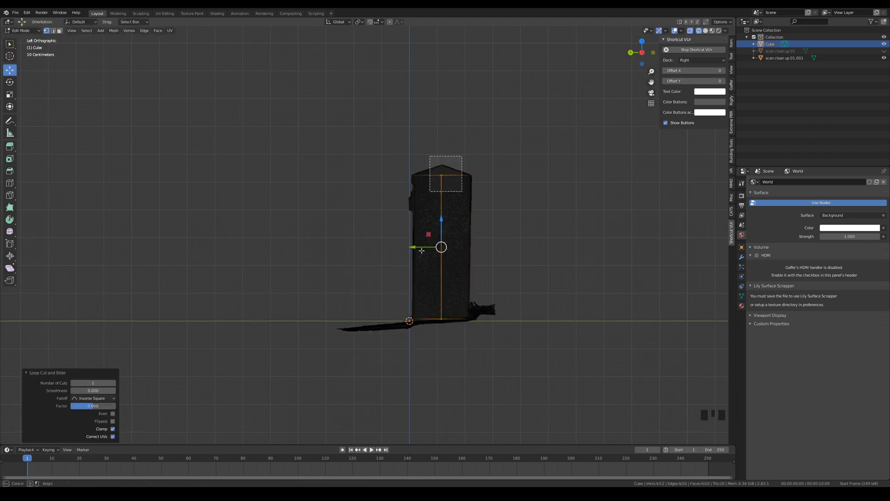
- Insert a horizontal loop cut below the roof, flatten it by scaling Z to 0, and raise it towards the lid's lower edge
{"action": "middle_click_drag", "start_coordinate": [417, 260], "coordinate": [343, 151], "text": "shift"}
{"action": "key", "text": "ctrl+r"}
{"action": "left_click", "coordinate": [344, 152]}
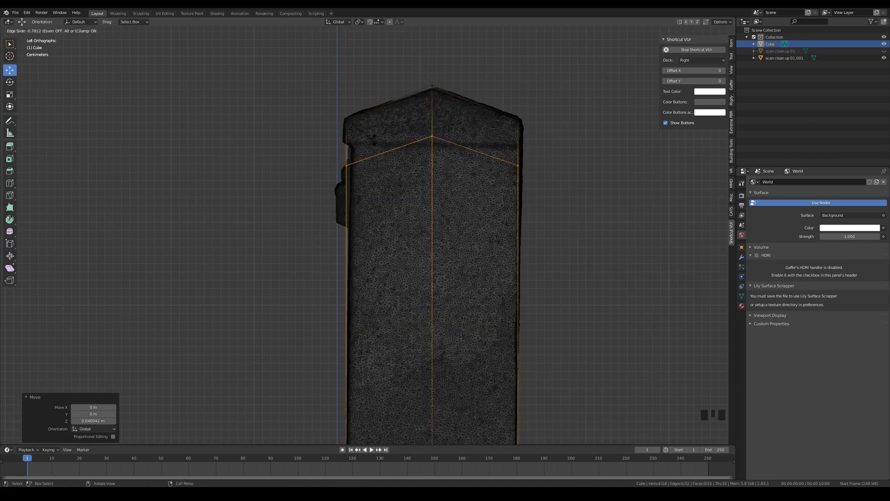
{"action": "left_click", "coordinate": [423, 193]}
{"action": "key", "text": "s"}
{"action": "key", "text": "z"}
{"action": "key", "text": "0"}
{"action": "key", "text": "Return"}
{"action": "left_click_drag", "start_coordinate": [432, 127], "coordinate": [432, 115]}
- Add another loop cut under the lid and shift the lock-side wall vertices about 5 mm inward along Y
{"action": "key", "text": "ctrl+r"}
{"action": "left_click", "coordinate": [435, 178]}
{"action": "left_click_drag", "start_coordinate": [318, 149], "coordinate": [322, 149]}
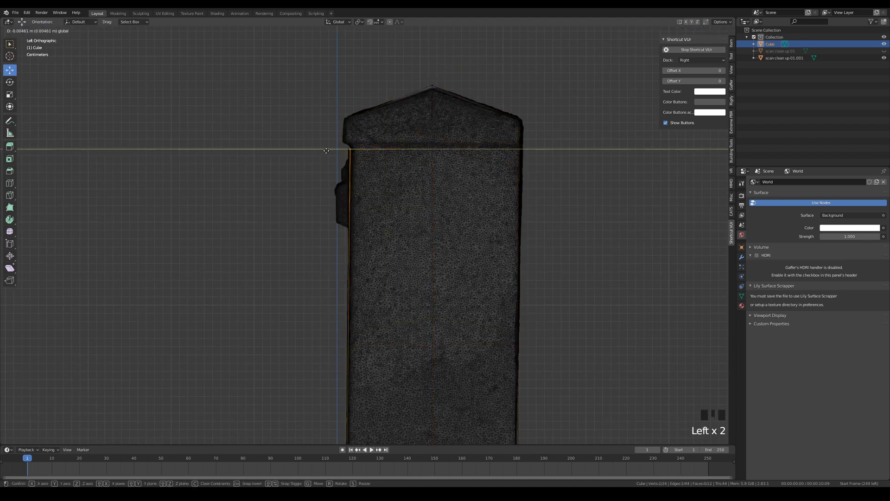
- Move both end walls of the box mesh outward along X to match the scan's width in the back orthographic view
{"action": "scroll", "coordinate": [361, 114], "scroll_direction": "up", "scroll_amount": 5}
{"action": "key", "text": "ctrl+KP_1"}
{"action": "scroll", "coordinate": [524, 135], "scroll_direction": "down", "scroll_amount": 4}
{"action": "left_click_drag", "start_coordinate": [449, 248], "coordinate": [492, 248]}
{"action": "left_click_drag", "start_coordinate": [209, 139], "coordinate": [315, 417]}
{"action": "left_click_drag", "start_coordinate": [252, 246], "coordinate": [210, 245]}
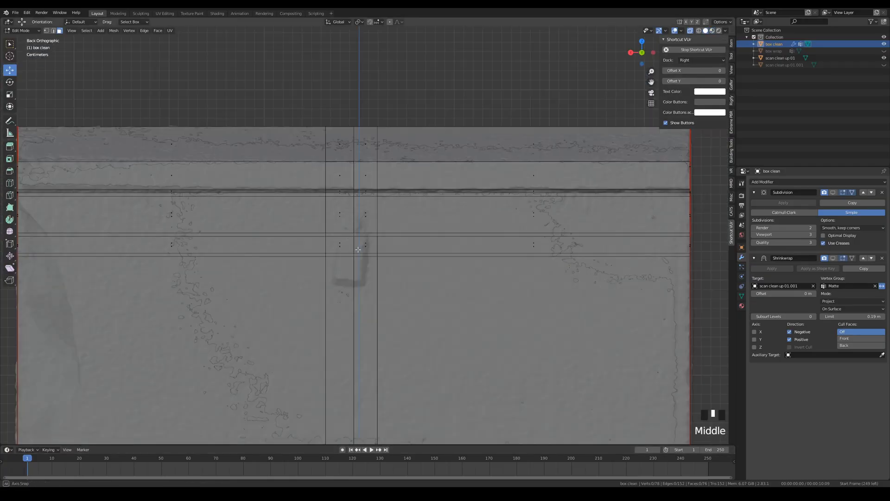
- Move the "box clean" grid vertices around the lock onto its outline in the scan, using the back orthographic view
{"action": "scroll", "coordinate": [357, 249], "scroll_direction": "up", "scroll_amount": 4}
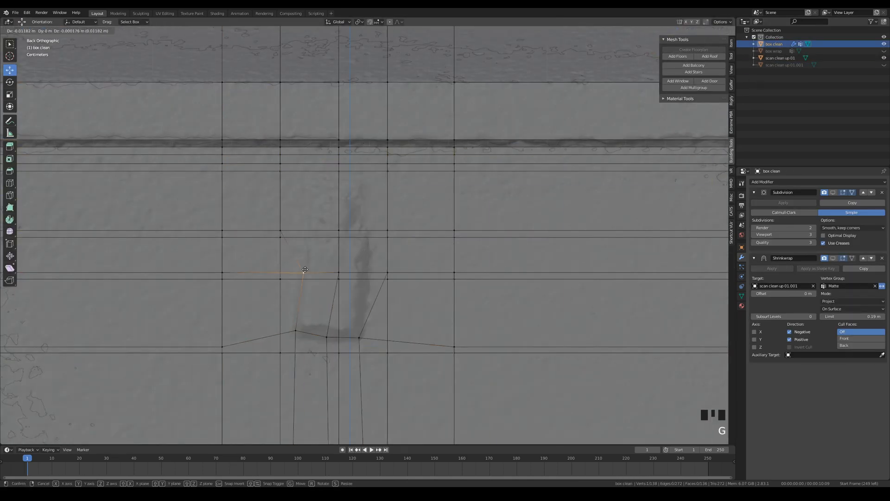
{"action": "left_click", "coordinate": [305, 270]}
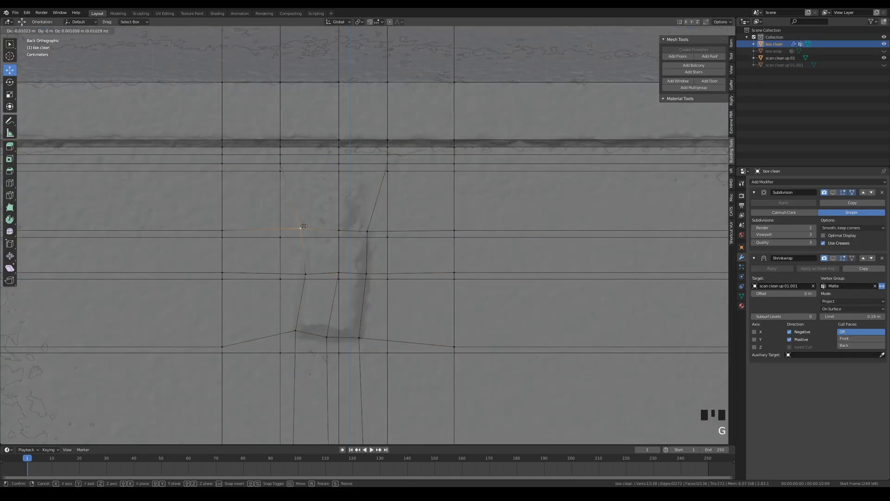
{"action": "middle_click_drag", "start_coordinate": [312, 171], "coordinate": [363, 204]}
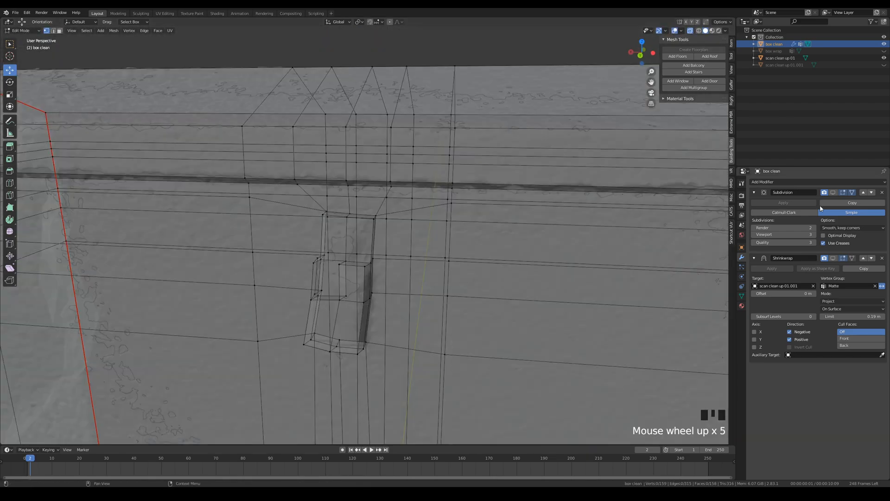
- Inspect the smoothed lock in object mode and fill the open gap at its side notch with a face
{"action": "left_click", "coordinate": [217, 149]}
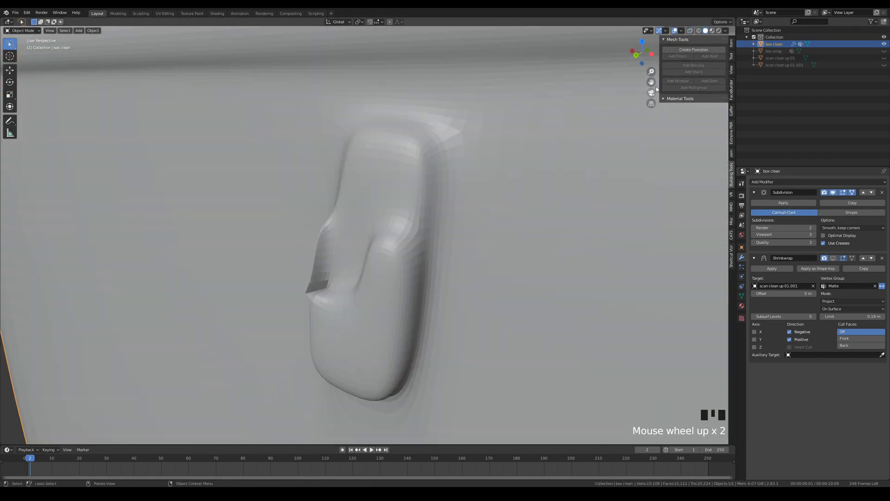
{"action": "middle_click_drag", "start_coordinate": [408, 278], "coordinate": [423, 294]}
{"action": "key", "text": "Tab"}
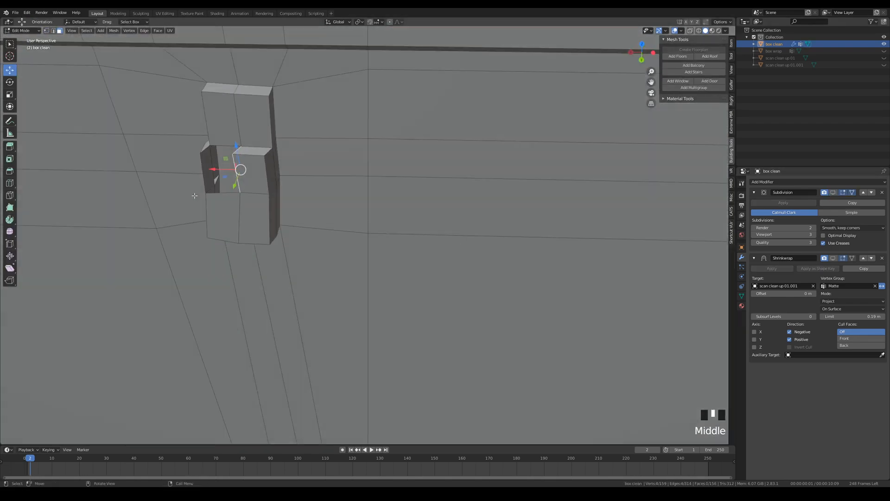
{"action": "middle_click_drag", "start_coordinate": [241, 176], "coordinate": [390, 232]}
{"action": "key", "text": "f"}
{"action": "left_click", "coordinate": [361, 208], "text": "shift"}
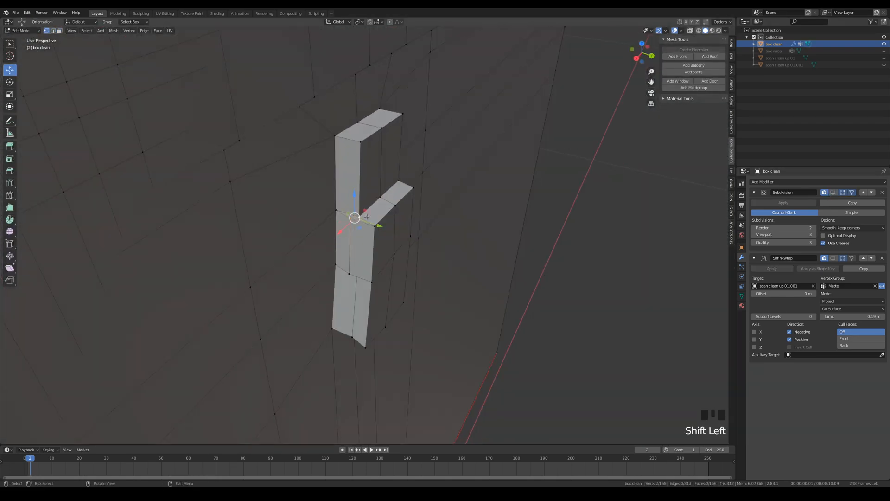
{"action": "middle_click_drag", "start_coordinate": [361, 208], "coordinate": [371, 195]}
- Add vertical and horizontal loop cuts across the large faces of "box clean" to even out its grid
{"action": "key", "text": "ctrl+r"}
{"action": "left_click", "coordinate": [395, 311]}
{"action": "left_click", "coordinate": [394, 311]}
{"action": "key", "text": "ctrl+r"}
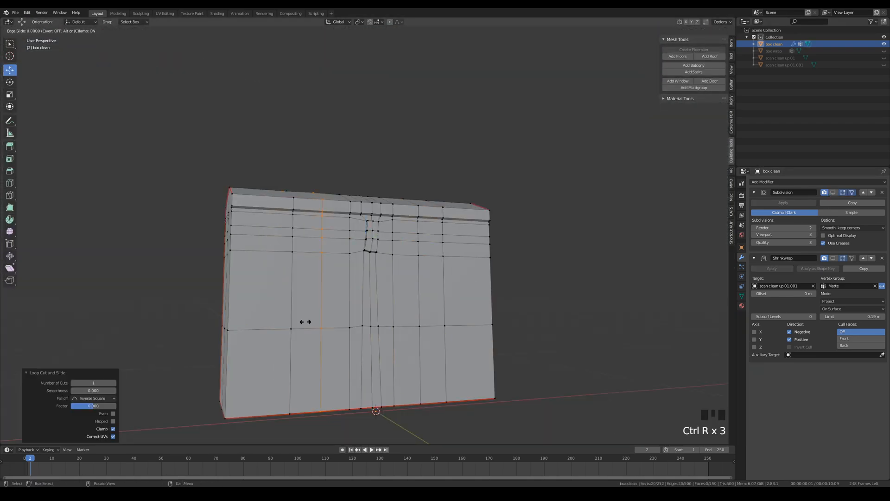
{"action": "middle_click_drag", "start_coordinate": [394, 311], "coordinate": [394, 278]}
{"action": "key", "text": "ctrl+r"}
{"action": "left_click", "coordinate": [394, 371]}
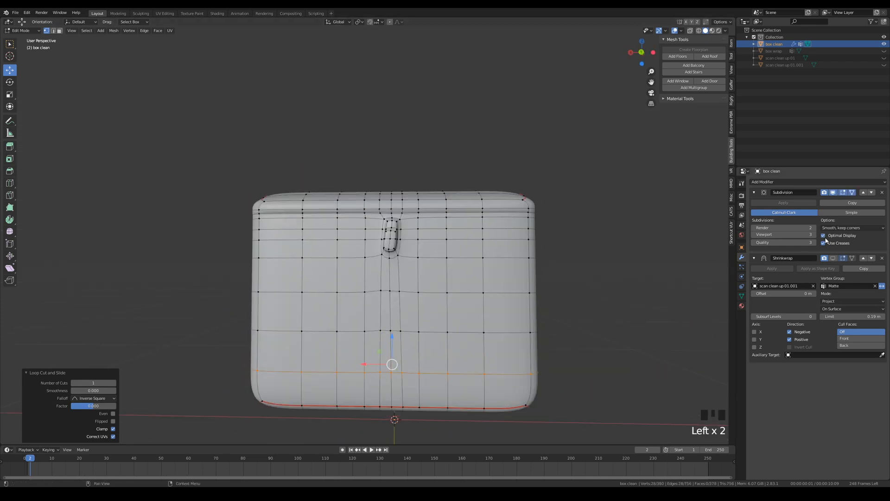
{"action": "left_click", "coordinate": [394, 371]}
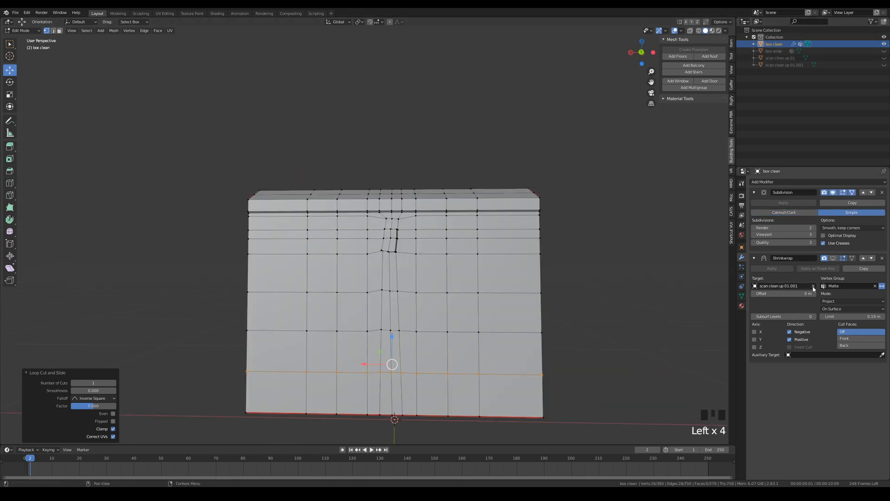
- Display the Shrinkwrap modifier in the viewport without a vertex group and set its limit to 0 m
{"action": "left_click", "coordinate": [833, 258]}
{"action": "middle_click_drag", "start_coordinate": [394, 324], "coordinate": [351, 271]}
{"action": "scroll", "coordinate": [391, 278], "scroll_direction": "up", "scroll_amount": 3}
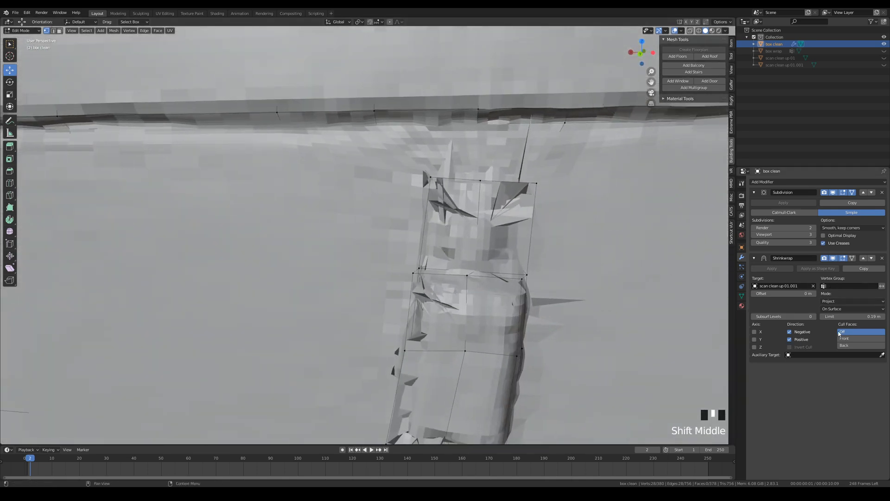
{"action": "left_click_drag", "start_coordinate": [853, 316], "coordinate": [831, 317]}
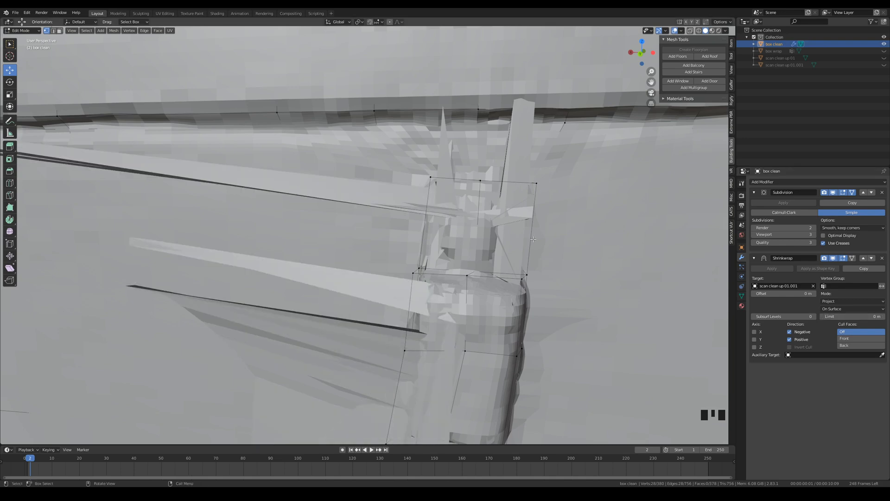
- Reduce the Subdivision modifier's viewport level to 1 to tame the spikes around the lock
{"action": "middle_click_drag", "start_coordinate": [417, 260], "coordinate": [545, 296]}
{"action": "scroll", "coordinate": [477, 252], "scroll_direction": "down", "scroll_amount": 2}
{"action": "scroll", "coordinate": [545, 297], "scroll_direction": "up", "scroll_amount": 2, "text": "shift"}
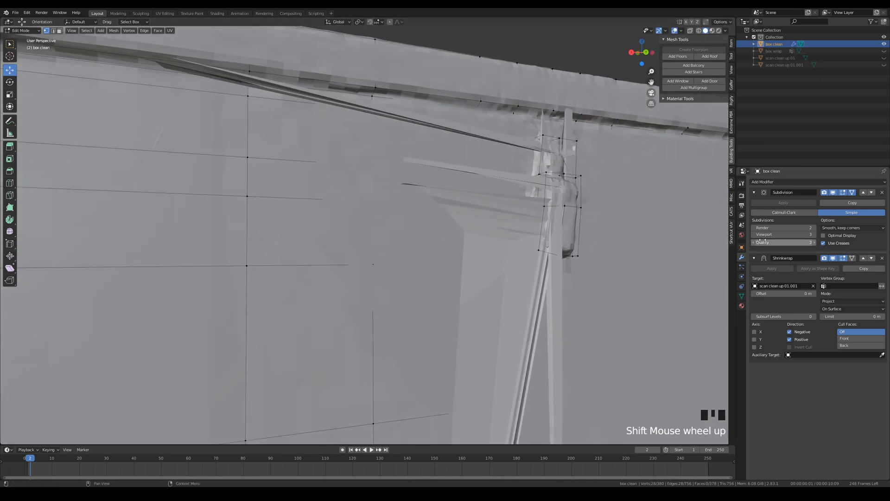
{"action": "left_click", "coordinate": [754, 235]}
{"action": "left_click", "coordinate": [754, 235]}
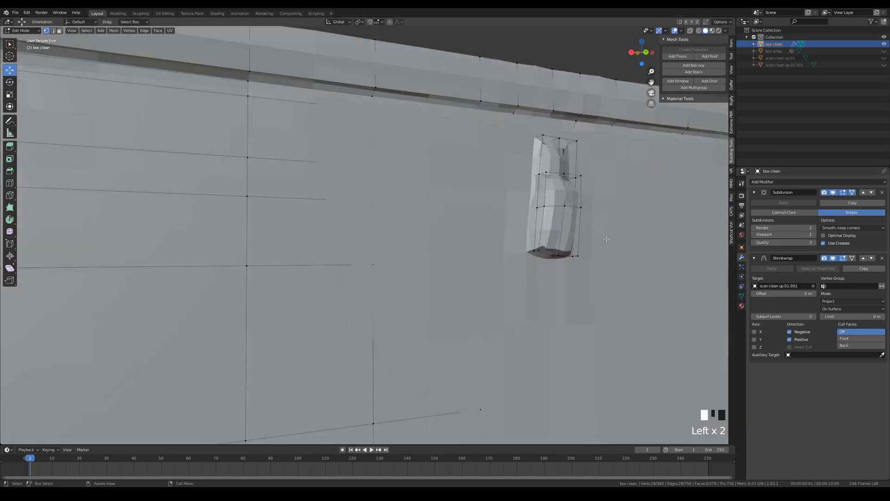
- Delete the "box wrap" object from the scene
{"action": "middle_click_drag", "start_coordinate": [556, 253], "coordinate": [498, 152]}
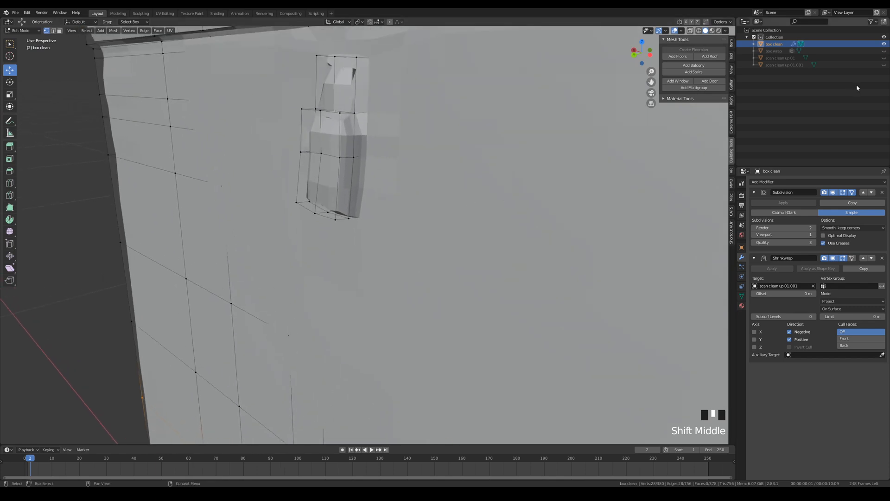
{"action": "right_click", "coordinate": [834, 52]}
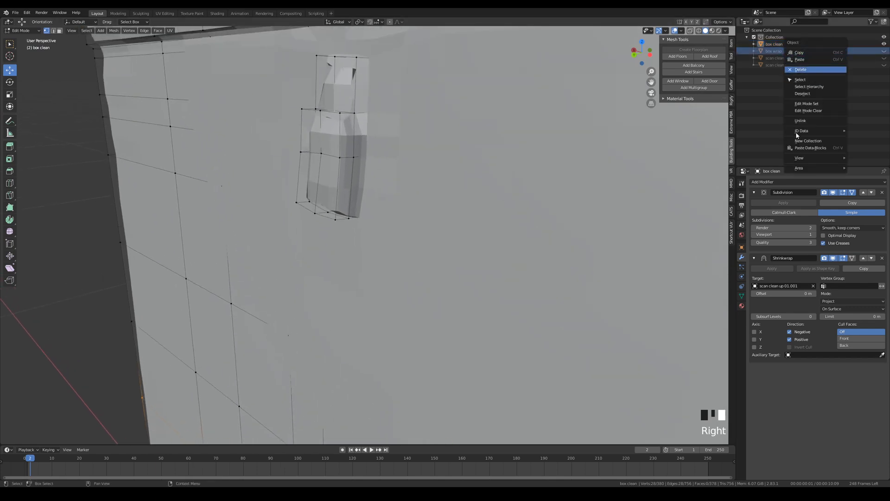
{"action": "left_click", "coordinate": [799, 69]}
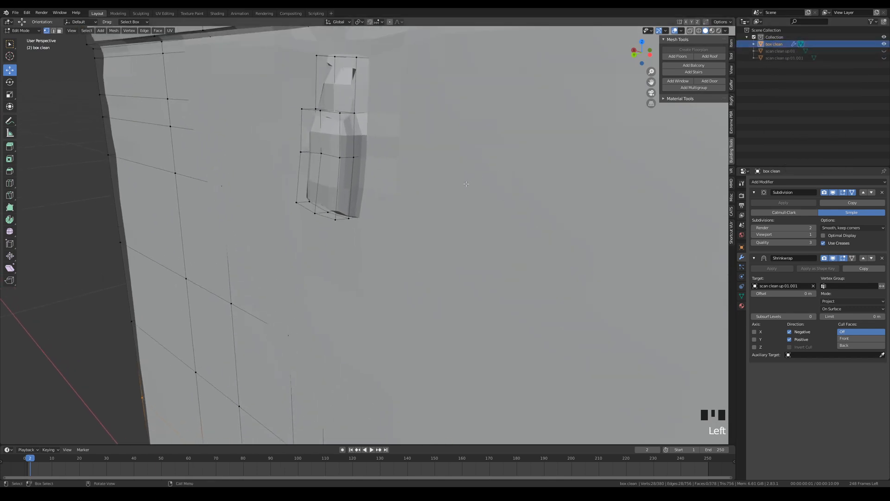
- Duplicate the selected lower edge loop of "box clean" in place
{"action": "key", "text": "shift+d"}
{"action": "right_click", "coordinate": [451, 225]}
{"action": "scroll", "coordinate": [423, 240], "scroll_direction": "down", "scroll_amount": 6}
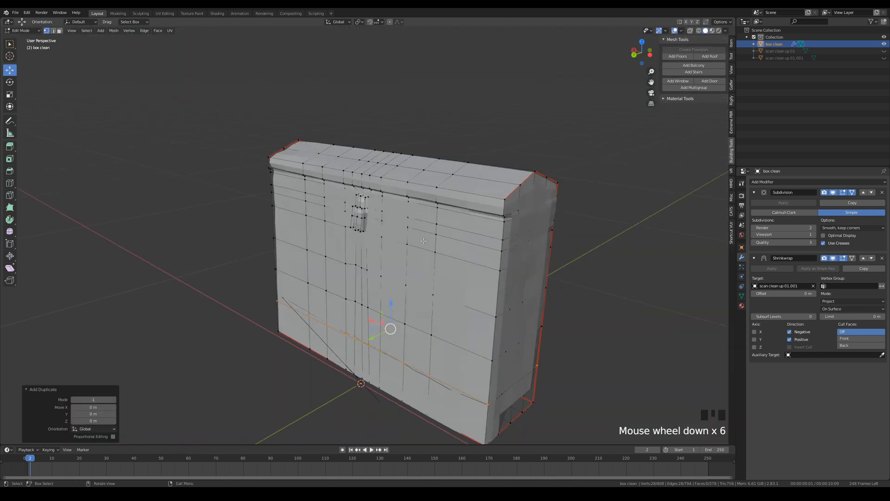
- Undo the edge loop duplication, the deletion of "box wrap" and the recent modifier changes on "box clean"
{"action": "mouse_move", "coordinate": [571, 228]}
{"action": "middle_mouse_down"}
{"action": "mouse_move", "coordinate": [534, 216]}
{"action": "mouse_move", "coordinate": [558, 220]}
{"action": "middle_mouse_up"}
{"action": "key", "text": "ctrl+z"}
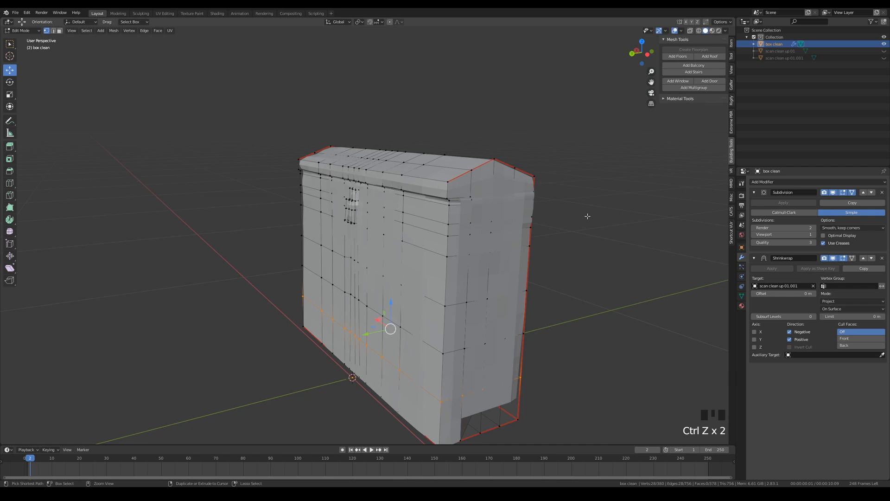
{"action": "key", "text": "ctrl+z"}
{"action": "key", "text": "ctrl+z"}
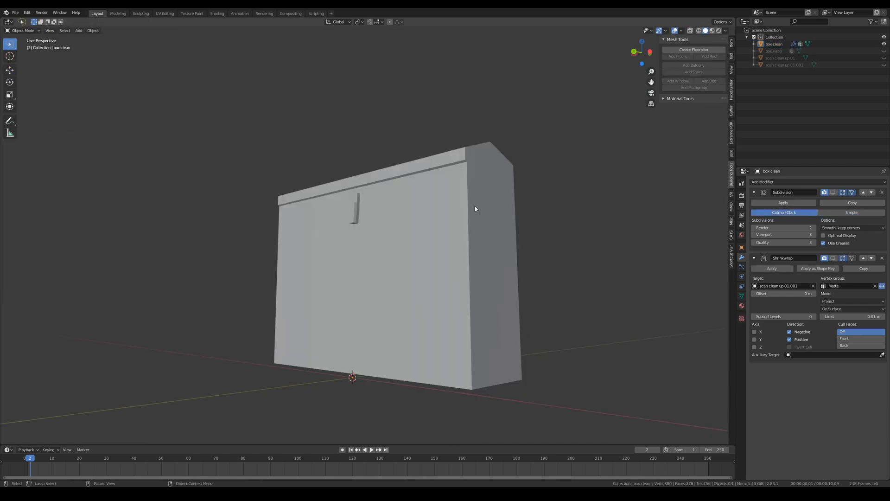
- Select all faces on the underside of "box clean" in edit mode and delete them
{"action": "mouse_move", "coordinate": [463, 330]}
{"action": "middle_mouse_down"}
{"action": "mouse_move", "coordinate": [469, 308]}
{"action": "mouse_move", "coordinate": [469, 332]}
{"action": "middle_mouse_up"}
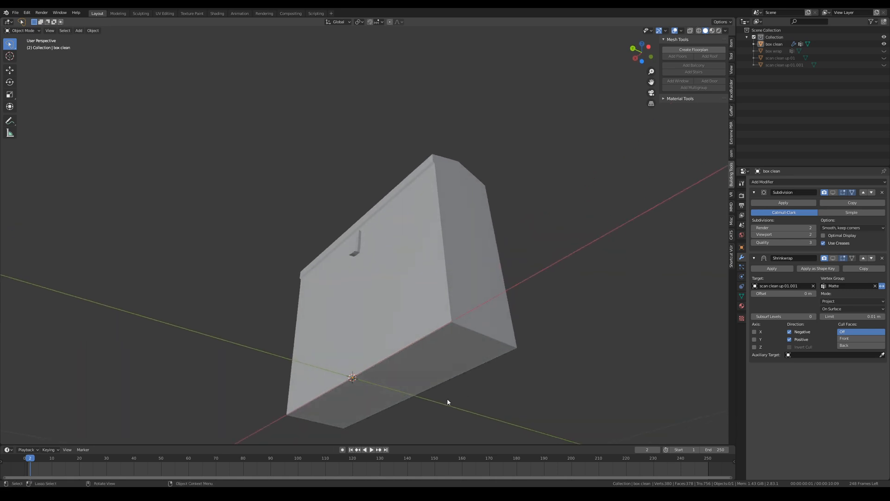
{"action": "left_click", "coordinate": [390, 374]}
{"action": "key", "text": "Tab"}
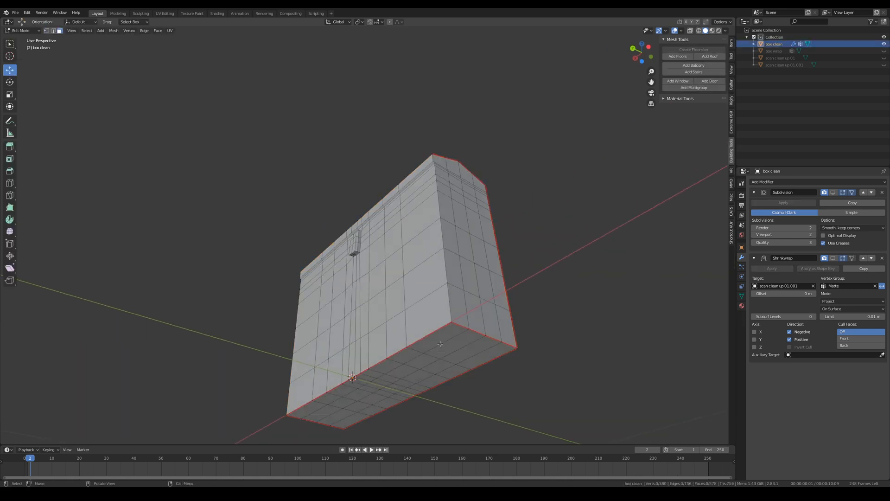
{"action": "left_click", "coordinate": [346, 423], "text": "ctrl+shift"}
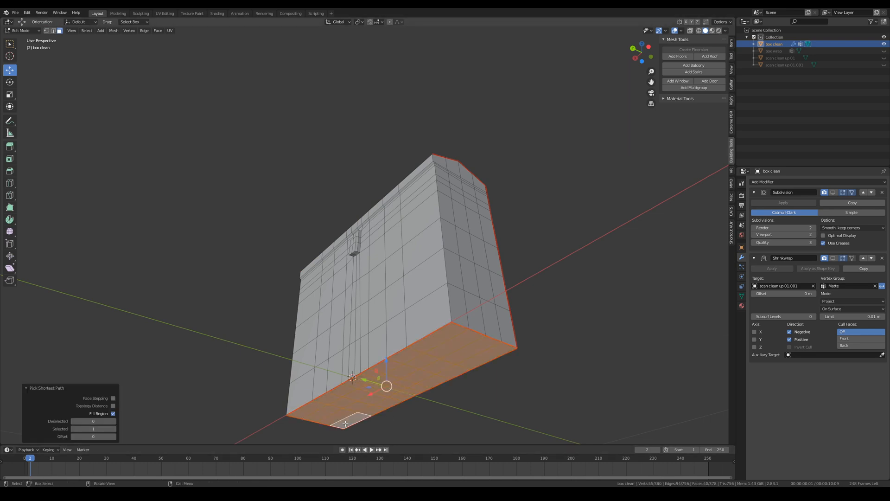
{"action": "key", "text": "x"}
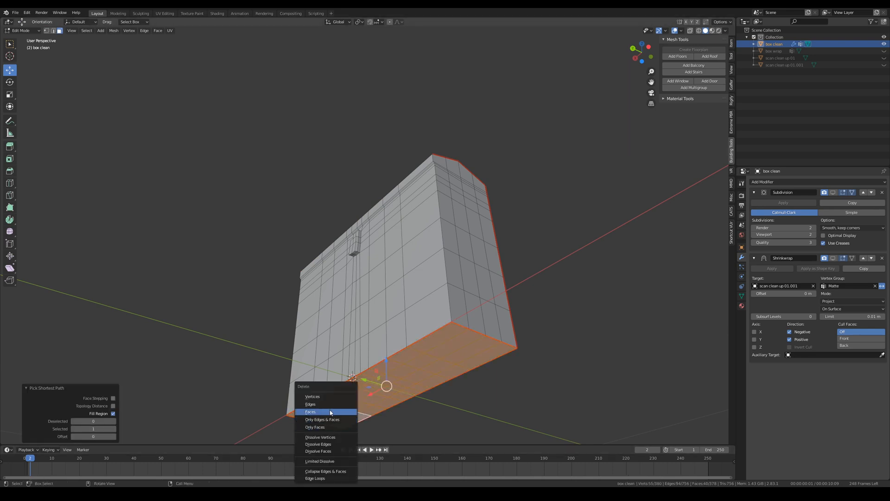
{"action": "left_click", "coordinate": [331, 412]}
{"action": "middle_click_drag", "start_coordinate": [331, 412], "coordinate": [291, 201]}
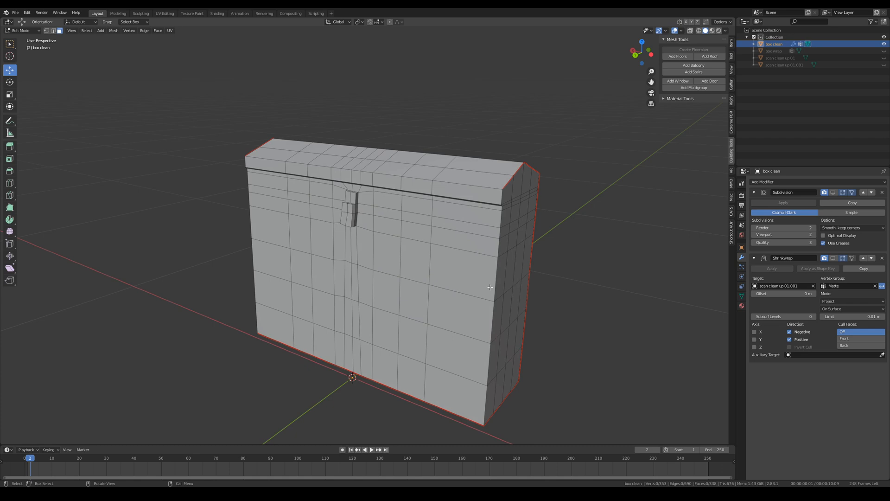
- Switch to the UV Editing workspace and unwrap all faces of "box clean"
{"action": "middle_click_drag", "start_coordinate": [490, 287], "coordinate": [468, 291]}
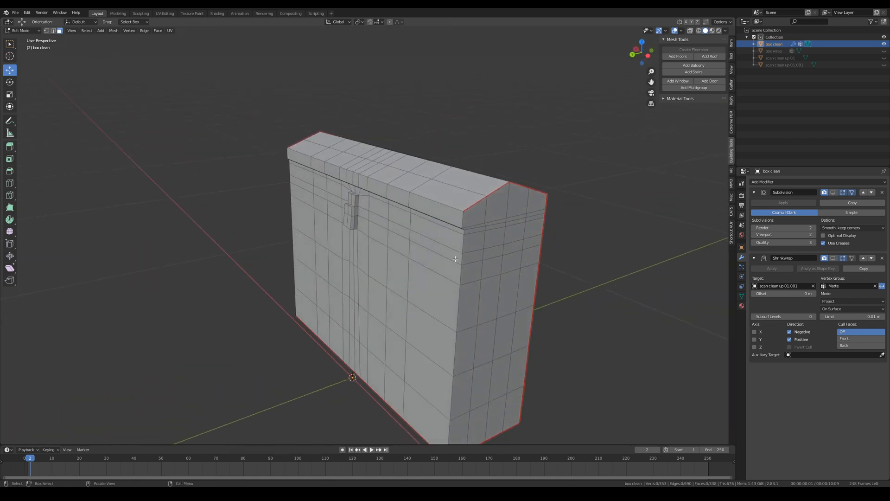
{"action": "middle_click_drag", "start_coordinate": [548, 363], "coordinate": [630, 332]}
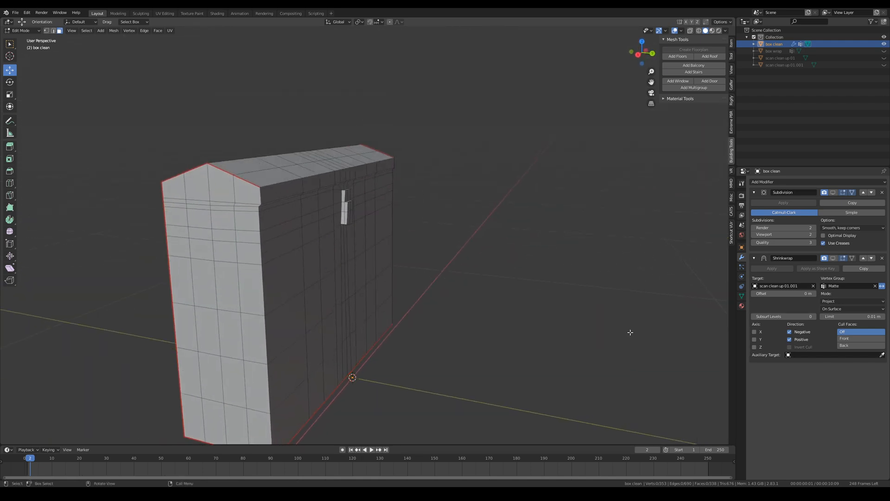
{"action": "left_click", "coordinate": [165, 14]}
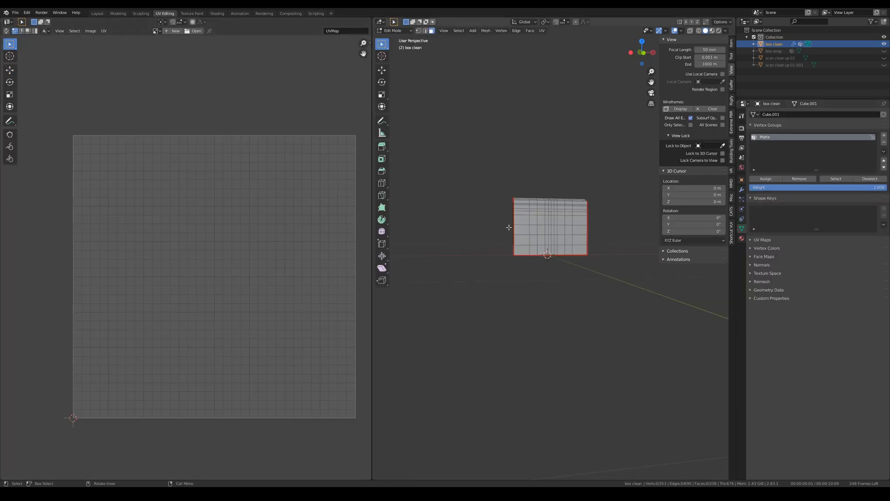
{"action": "scroll", "coordinate": [547, 240], "scroll_direction": "up", "scroll_amount": 5}
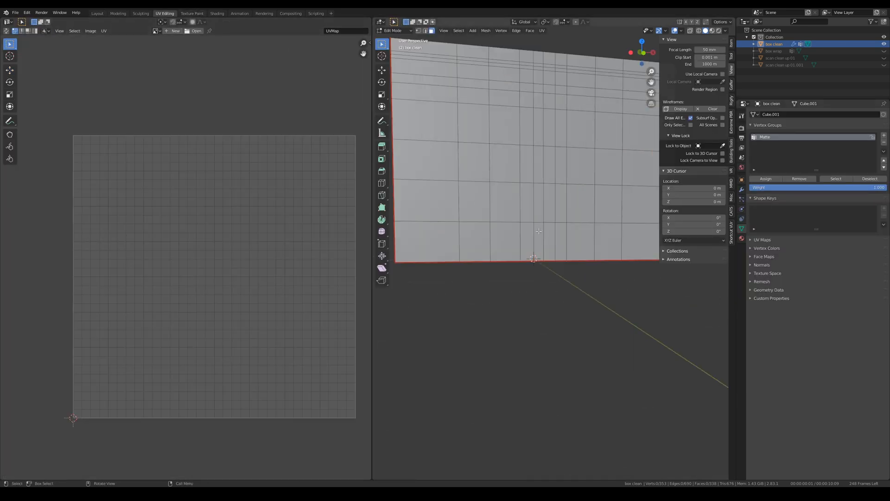
{"action": "scroll", "coordinate": [547, 240], "scroll_direction": "down", "scroll_amount": 3}
{"action": "key", "text": "a"}
{"action": "key", "text": "u"}
{"action": "left_click", "coordinate": [546, 239]}
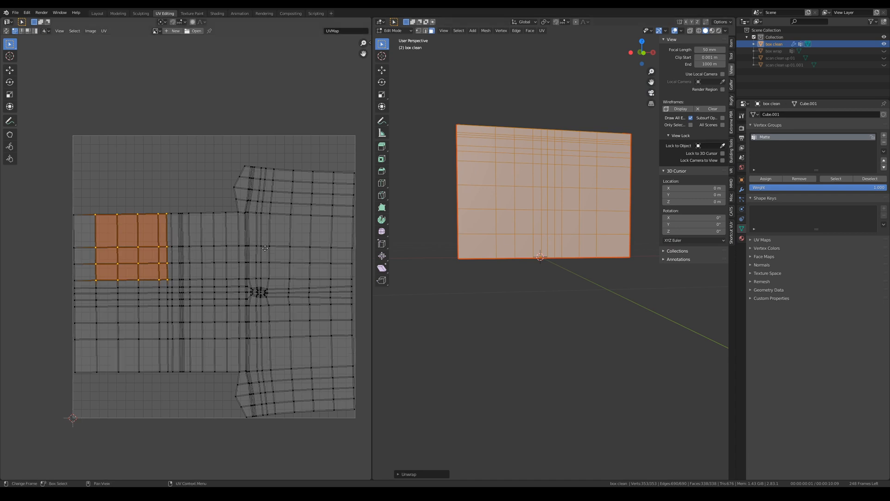
- Try to select the lock's side as a face loop on the box front
{"action": "middle_click_drag", "start_coordinate": [266, 250], "coordinate": [254, 250]}
{"action": "middle_click_drag", "start_coordinate": [543, 193], "coordinate": [653, 198]}
{"action": "middle_click_drag", "start_coordinate": [602, 186], "coordinate": [623, 241], "text": "shift"}
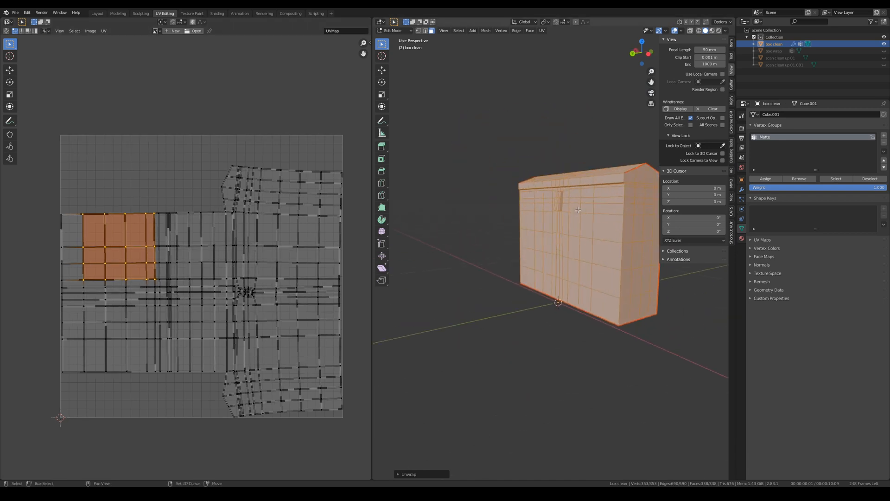
{"action": "scroll", "coordinate": [585, 185], "scroll_direction": "up", "scroll_amount": 5}
{"action": "left_click", "coordinate": [565, 108]}
{"action": "key", "text": "KP_Decimal"}
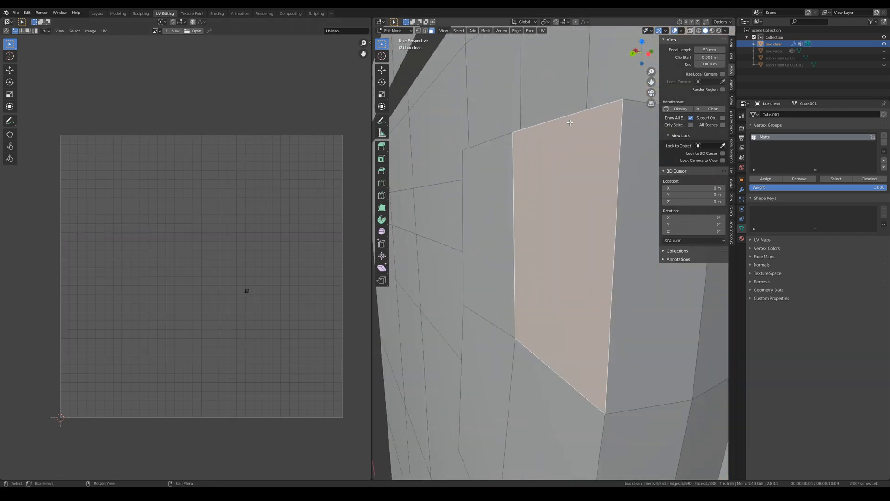
{"action": "scroll", "coordinate": [552, 231], "scroll_direction": "down", "scroll_amount": 4}
{"action": "left_click", "coordinate": [606, 186], "text": "alt"}
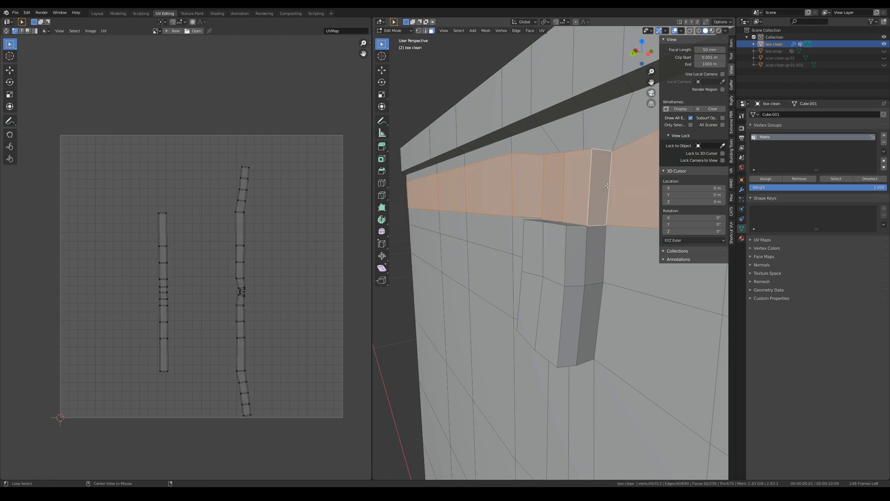
- In edge select mode, select the edges where the lock meets the box front
{"action": "key", "text": "2"}
{"action": "left_click", "coordinate": [607, 219]}
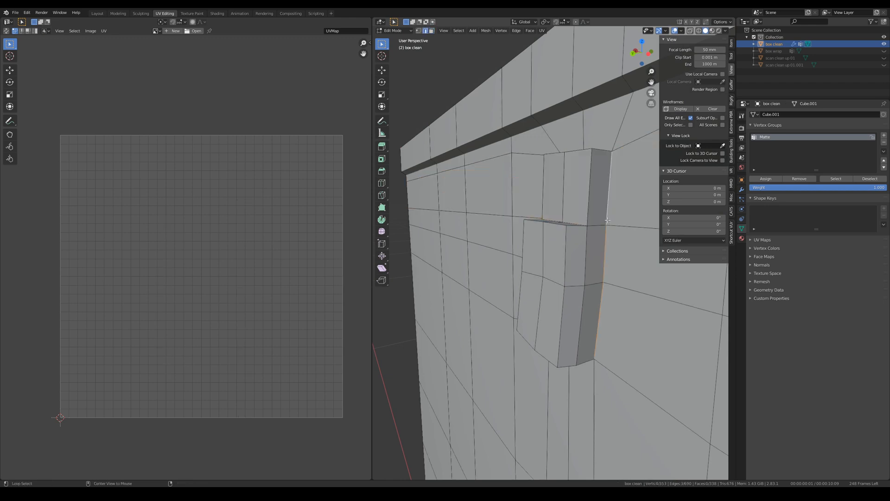
{"action": "middle_click_drag", "start_coordinate": [607, 220], "coordinate": [614, 171]}
{"action": "left_click", "coordinate": [612, 157], "text": "alt+shift"}
{"action": "middle_click_drag", "start_coordinate": [491, 210], "coordinate": [553, 184]}
{"action": "middle_click_drag", "start_coordinate": [543, 354], "coordinate": [576, 174]}
{"action": "left_click", "coordinate": [584, 359], "text": "alt+shift"}
{"action": "left_click", "coordinate": [556, 312], "text": "alt+shift"}
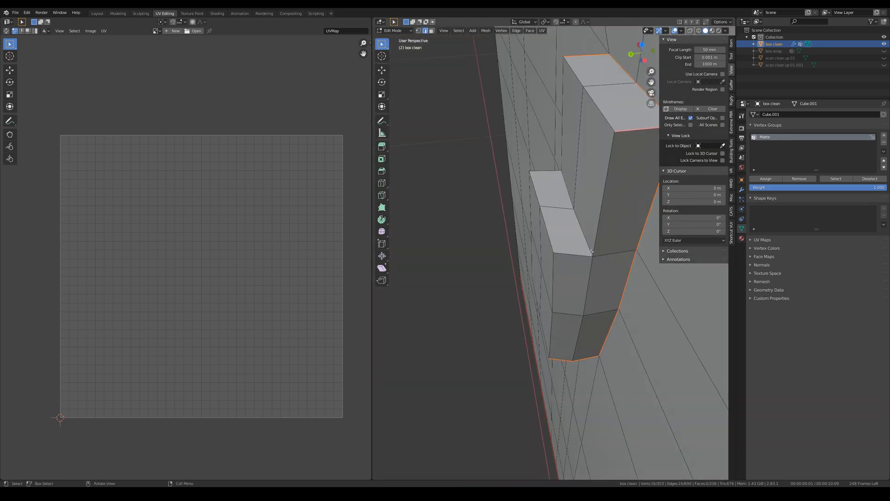
- Add the lock's remaining corner edges, mark the selected edges as seams, and unwrap the whole box again
{"action": "middle_click_drag", "start_coordinate": [591, 252], "coordinate": [573, 249]}
{"action": "left_click", "coordinate": [573, 248]}
{"action": "middle_click_drag", "start_coordinate": [554, 204], "coordinate": [586, 324]}
{"action": "left_click", "coordinate": [622, 147]}
{"action": "middle_click_drag", "start_coordinate": [622, 148], "coordinate": [686, 166]}
{"action": "left_click", "coordinate": [579, 204]}
{"action": "scroll", "coordinate": [591, 256], "scroll_direction": "down", "scroll_amount": 5}
{"action": "middle_click_drag", "start_coordinate": [649, 222], "coordinate": [570, 340]}
{"action": "right_click", "coordinate": [591, 256]}
{"action": "left_click", "coordinate": [592, 256]}
{"action": "left_click", "coordinate": [546, 318], "text": "shift"}
{"action": "left_click", "coordinate": [570, 340], "text": "shift"}
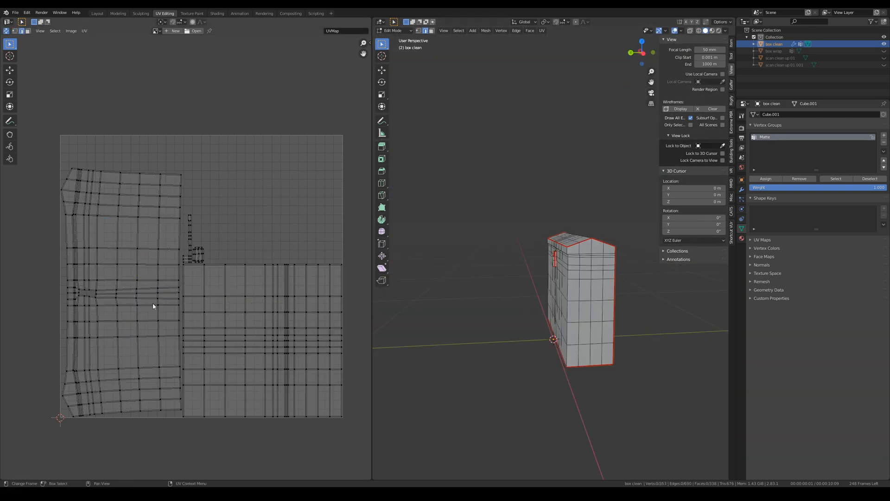
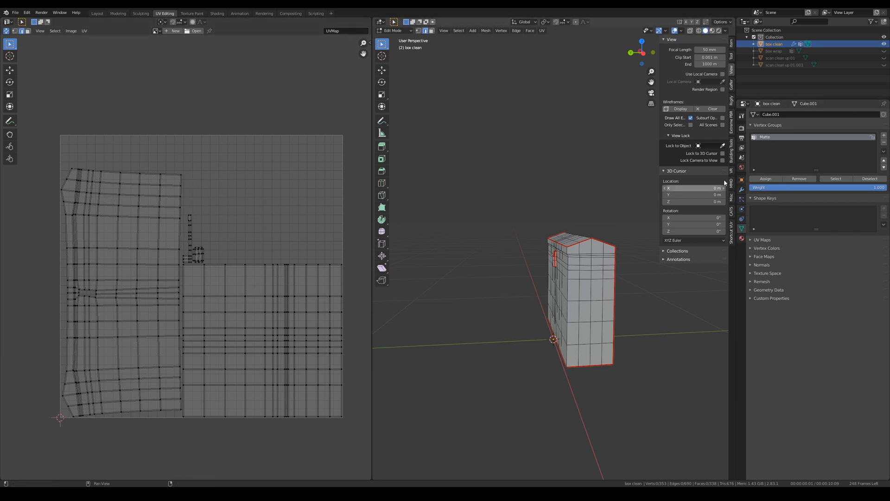
- Turn on viewport display for the Shrinkwrap and Subdivision modifiers of "box clean", returning to the Layout workspace
{"action": "left_click", "coordinate": [741, 189]}
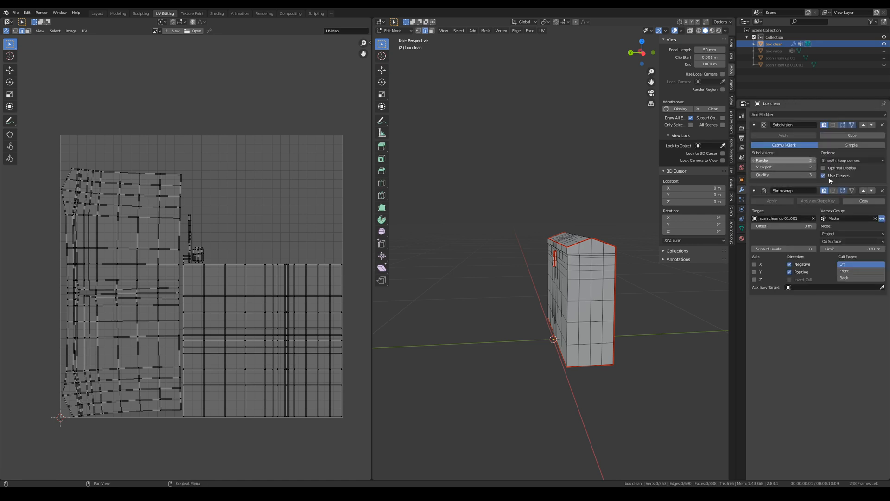
{"action": "middle_click_drag", "start_coordinate": [497, 278], "coordinate": [593, 276]}
{"action": "left_click", "coordinate": [833, 191]}
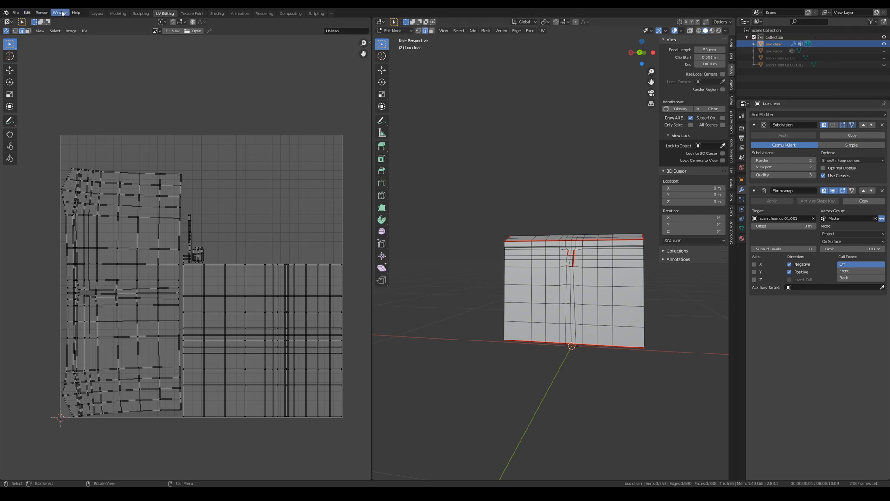
{"action": "left_click", "coordinate": [96, 14]}
{"action": "middle_click_drag", "start_coordinate": [468, 288], "coordinate": [259, 234]}
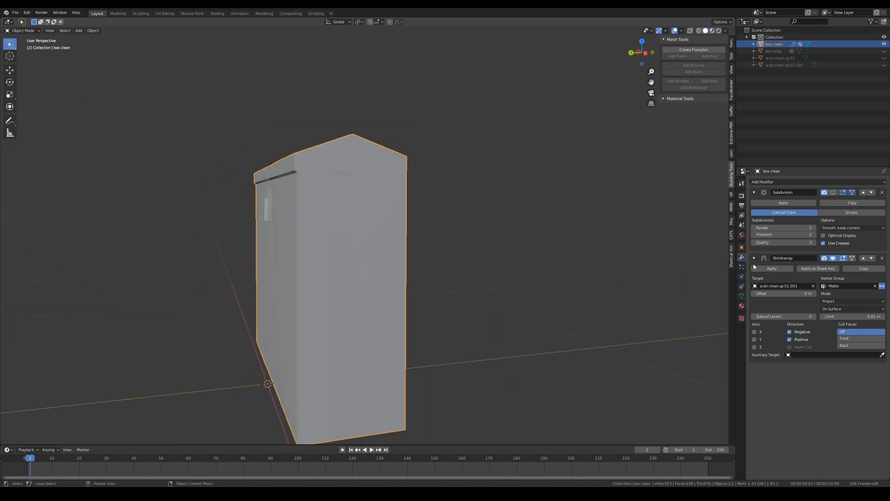
{"action": "left_click", "coordinate": [833, 193]}
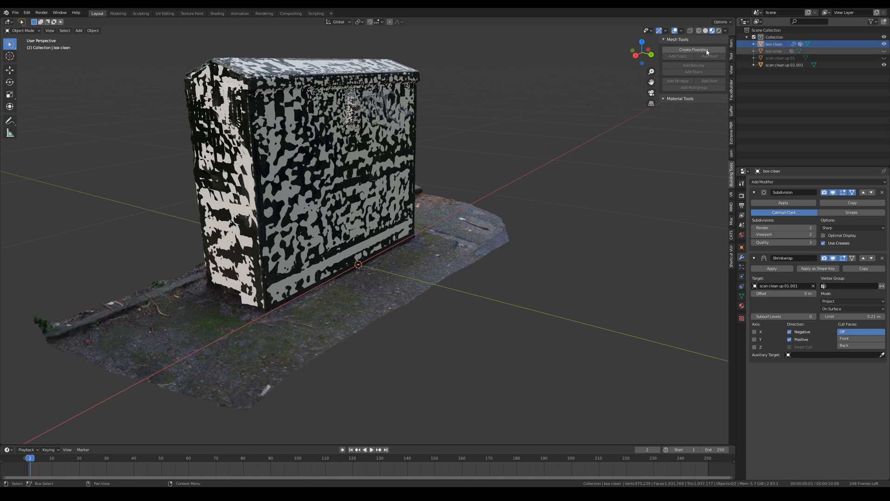
- Create a new material for "box clean" in the Shading workspace and add an Image Texture with mapping nodes to its base color
{"action": "left_click", "coordinate": [303, 151]}
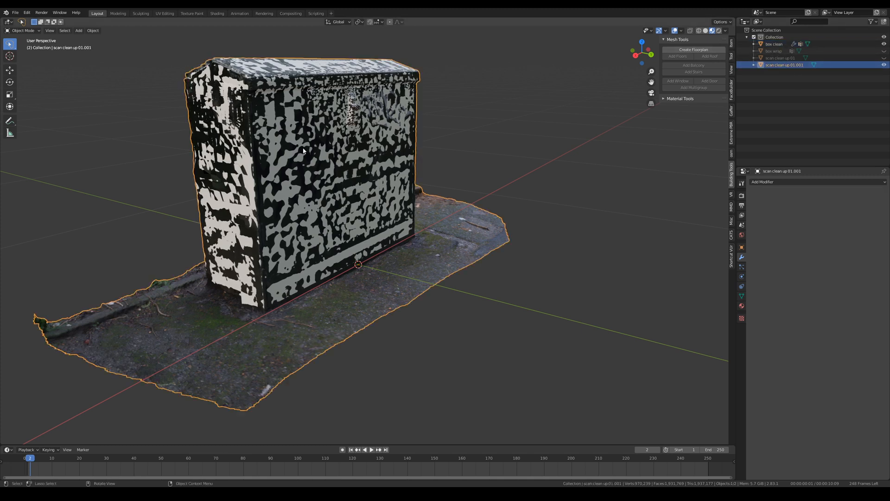
{"action": "left_click", "coordinate": [307, 195]}
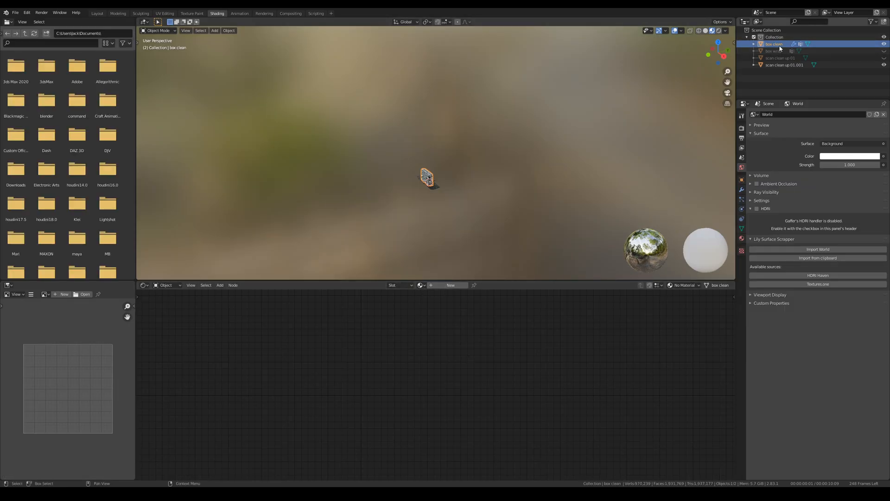
{"action": "scroll", "coordinate": [477, 201], "scroll_direction": "up", "scroll_amount": 6}
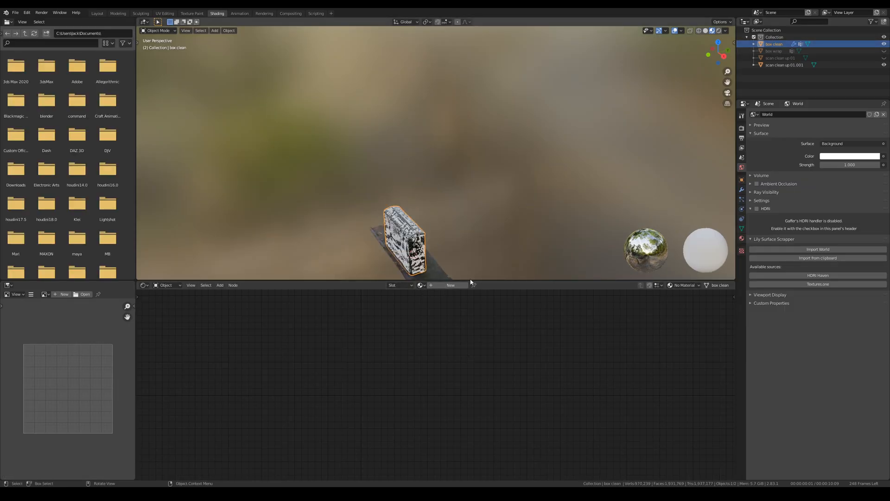
{"action": "left_click", "coordinate": [445, 285]}
{"action": "right_click", "coordinate": [315, 349]}
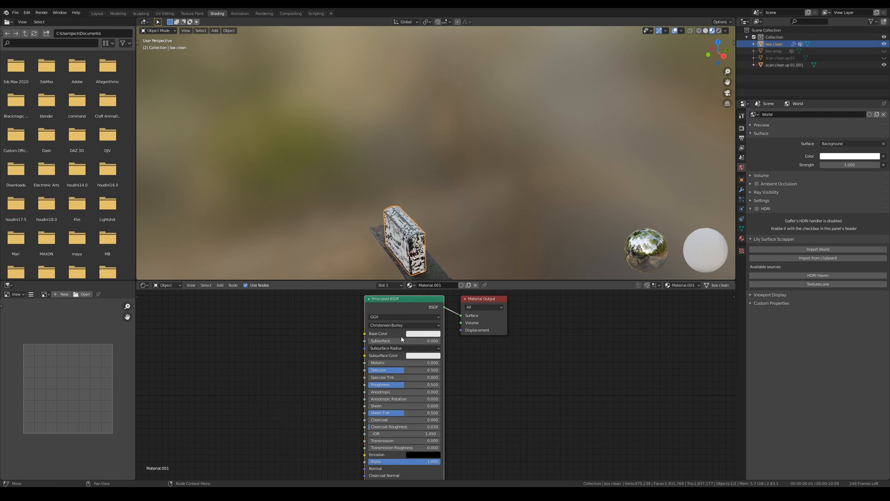
{"action": "key", "text": "ctrl+t"}
{"action": "left_click_drag", "start_coordinate": [319, 357], "coordinate": [282, 319]}
- Create a new 8192 by 8192 px image with a fully transparent color in the Image Texture node
{"action": "left_click", "coordinate": [293, 347]}
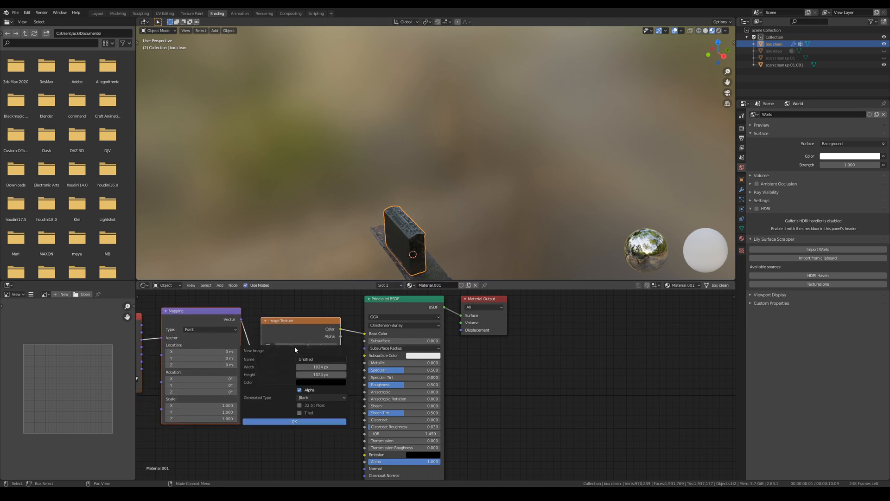
{"action": "left_click", "coordinate": [323, 367]}
{"action": "type", "text": "*8"}
{"action": "left_click", "coordinate": [331, 373]}
{"action": "type", "text": "*8"}
{"action": "key", "text": "Return"}
{"action": "left_click", "coordinate": [327, 383]}
{"action": "left_click", "coordinate": [323, 383]}
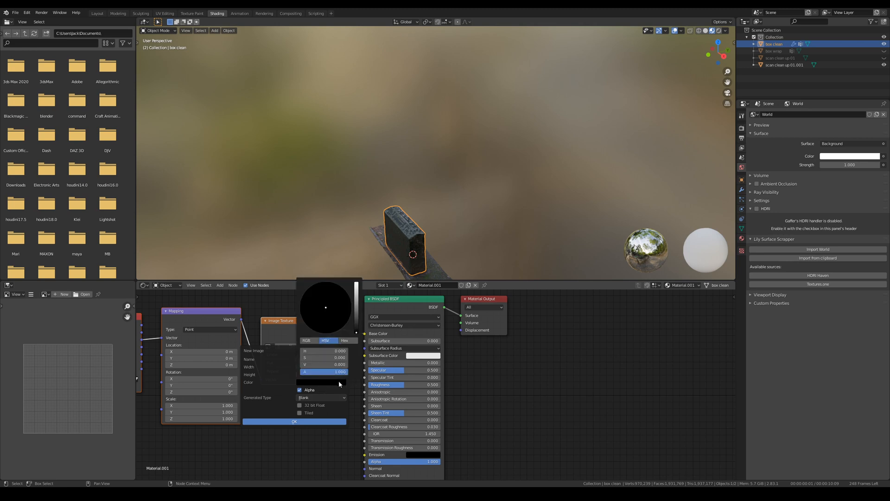
{"action": "left_click_drag", "start_coordinate": [345, 373], "coordinate": [301, 373]}
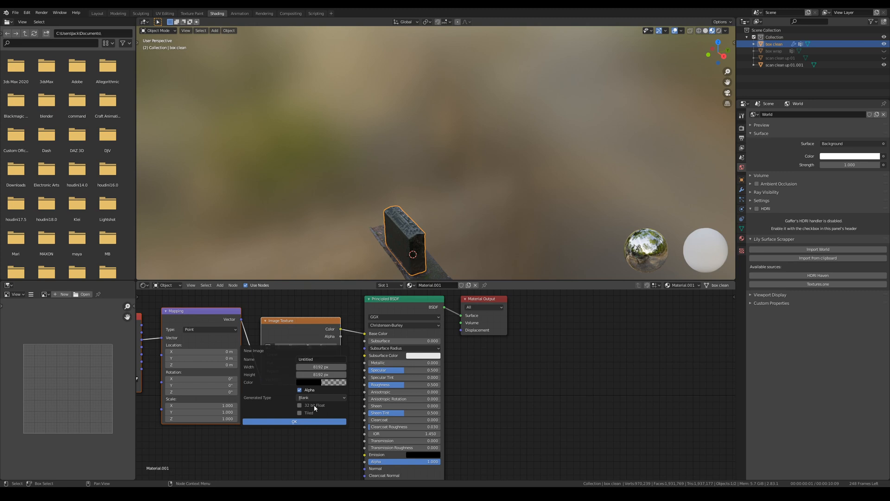
{"action": "left_click", "coordinate": [291, 421]}
- Rename the new image "jbox Bake color"
{"action": "left_click", "coordinate": [285, 345]}
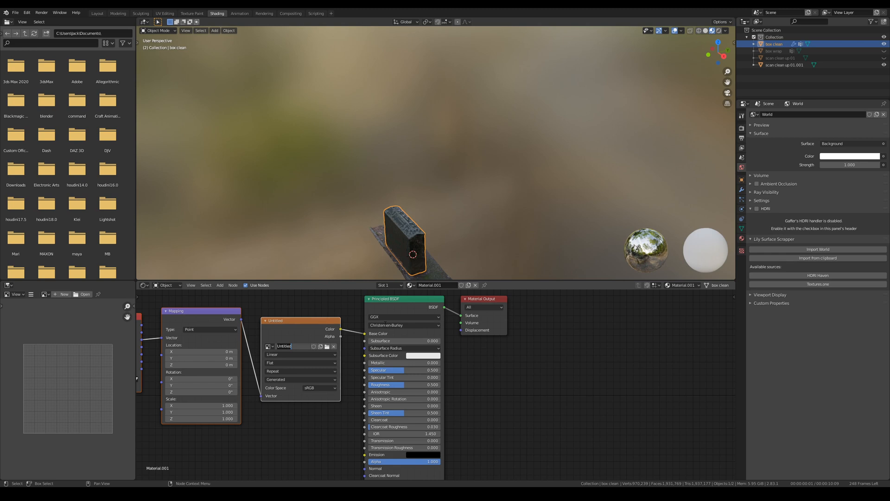
{"action": "key", "text": "BackSpace"}
{"action": "type", "text": "jbox Bake color"}
{"action": "key", "text": "Return"}
- Select "scan clean up 01.001" with "box clean" as the active object and open the render bake settings
{"action": "left_click", "coordinate": [780, 66]}
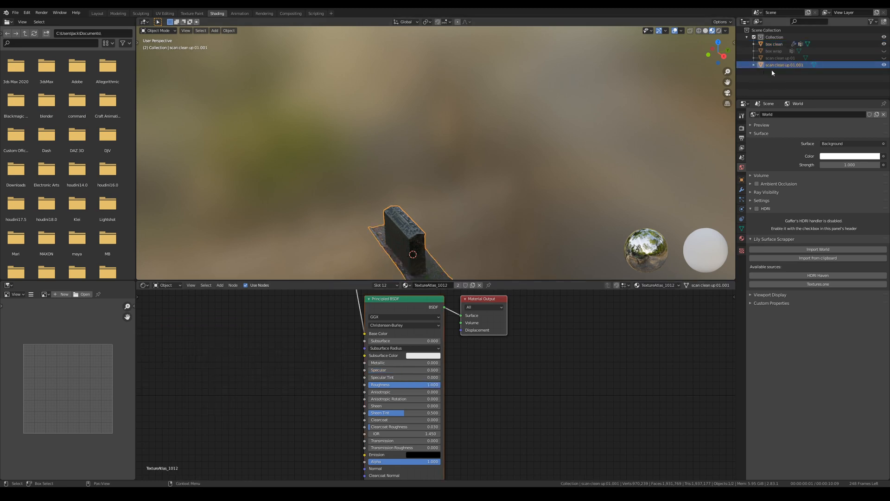
{"action": "left_click", "coordinate": [781, 44], "text": "ctrl"}
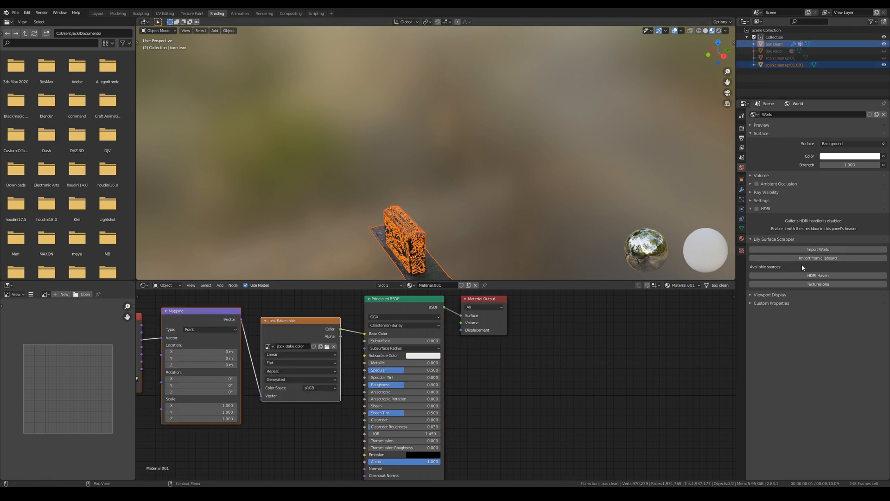
{"action": "left_click", "coordinate": [742, 117]}
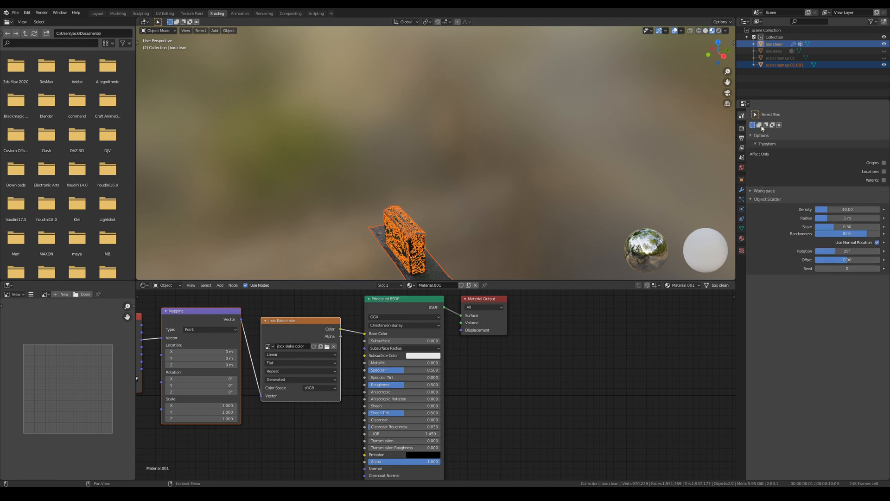
{"action": "left_click", "coordinate": [742, 128]}
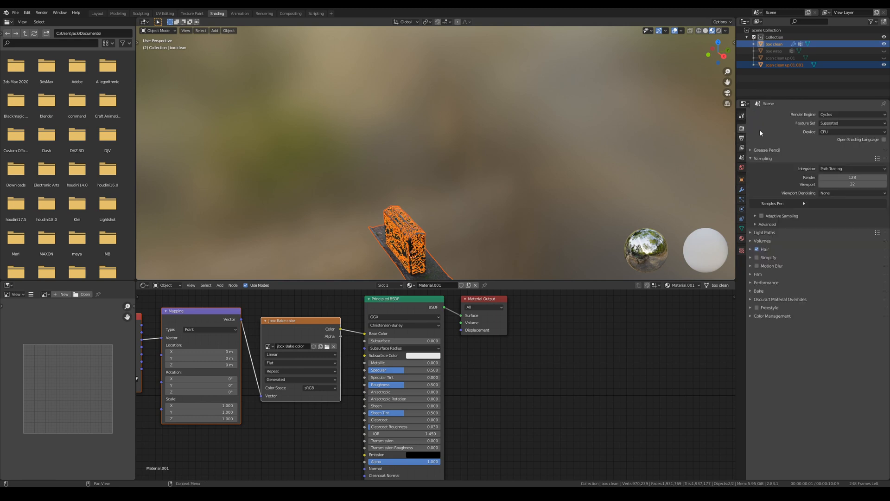
{"action": "left_click", "coordinate": [751, 291]}
- Set the bake type to Diffuse with only the Color contribution enabled
{"action": "left_click", "coordinate": [834, 318]}
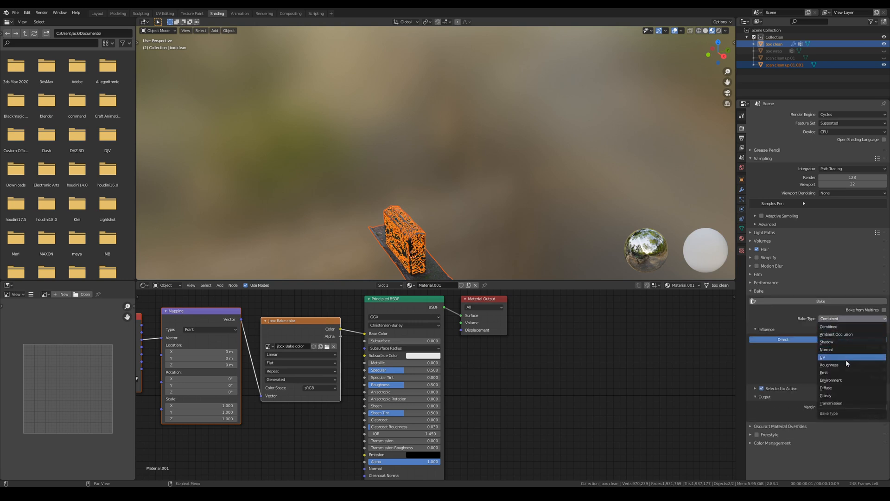
{"action": "left_click", "coordinate": [845, 391]}
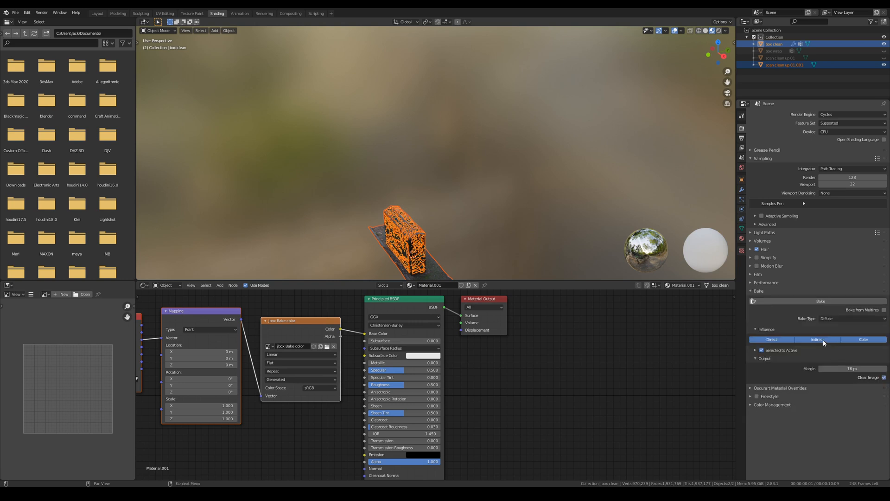
{"action": "left_click", "coordinate": [818, 341]}
- Set the Selected to Active ray distance to 0.01 m and bake the scan's color onto "box clean"
{"action": "left_click", "coordinate": [755, 350]}
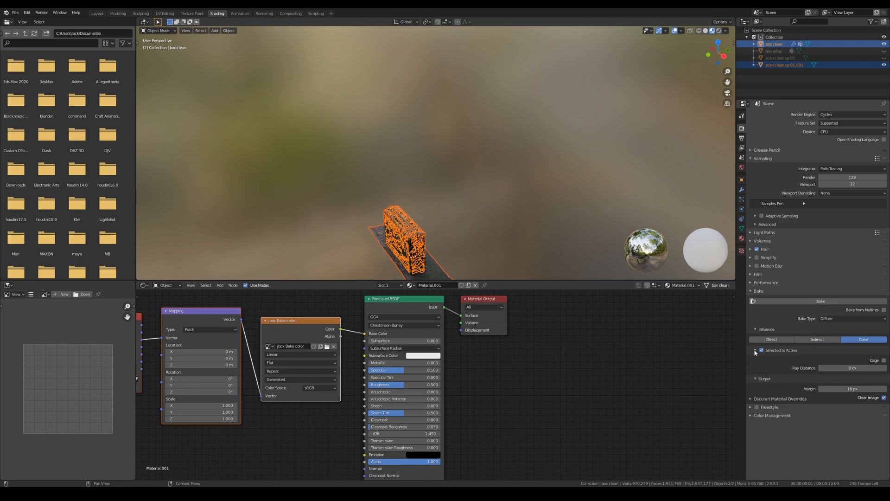
{"action": "left_click", "coordinate": [841, 369]}
{"action": "type", "text": "0.01"}
{"action": "key", "text": "Return"}
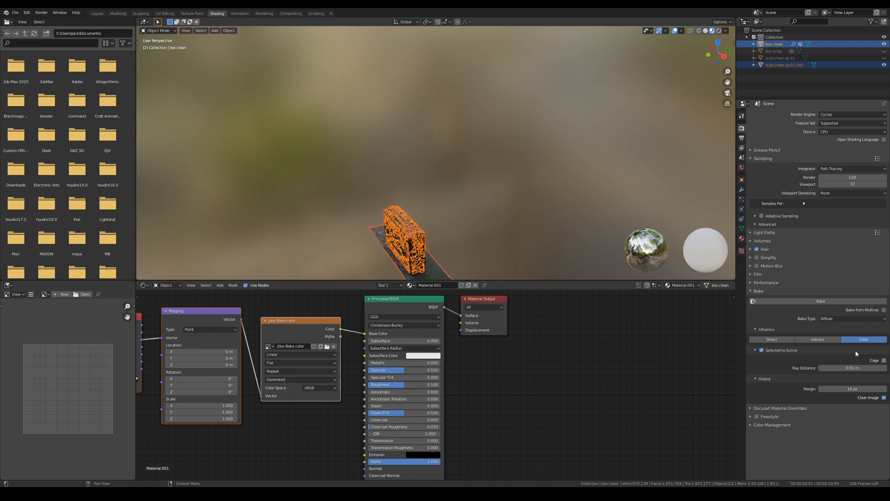
{"action": "left_click", "coordinate": [833, 305]}
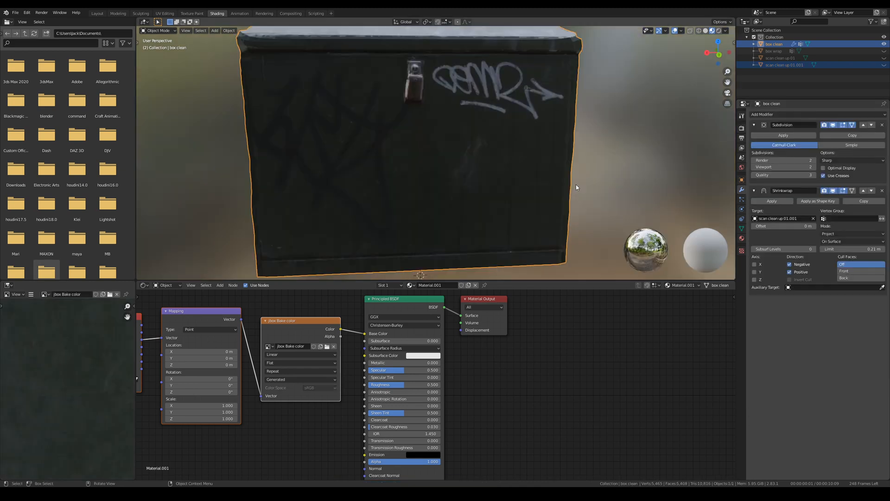
- Examine the baked colour texture on the box's top, edges and side for gaps and dark patches
{"action": "middle_click_drag", "start_coordinate": [569, 187], "coordinate": [413, 245]}
{"action": "scroll", "coordinate": [546, 113], "scroll_direction": "up", "scroll_amount": 5}
{"action": "scroll", "coordinate": [546, 113], "scroll_direction": "up", "scroll_amount": 1}
{"action": "middle_click_drag", "start_coordinate": [564, 102], "coordinate": [448, 148], "text": "shift"}
{"action": "scroll", "coordinate": [413, 158], "scroll_direction": "up", "scroll_amount": 1}
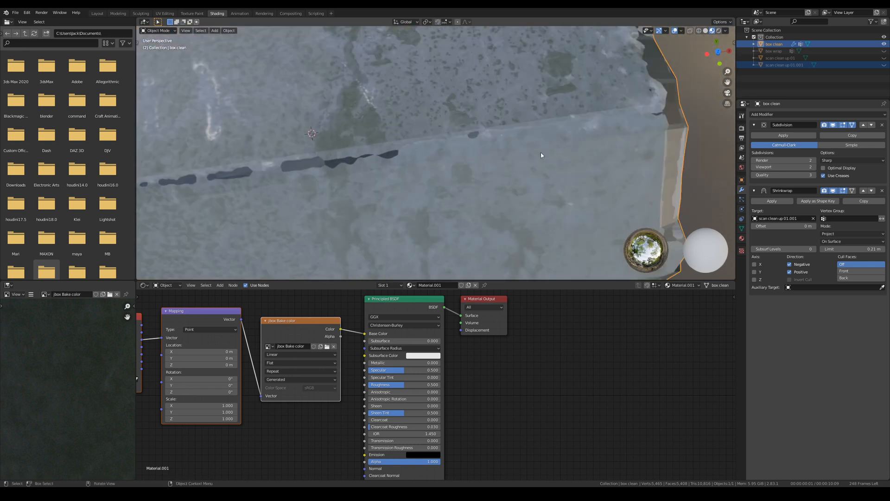
{"action": "middle_click_drag", "start_coordinate": [541, 152], "coordinate": [506, 143]}
{"action": "middle_click_drag", "start_coordinate": [468, 188], "coordinate": [580, 145], "text": "shift"}
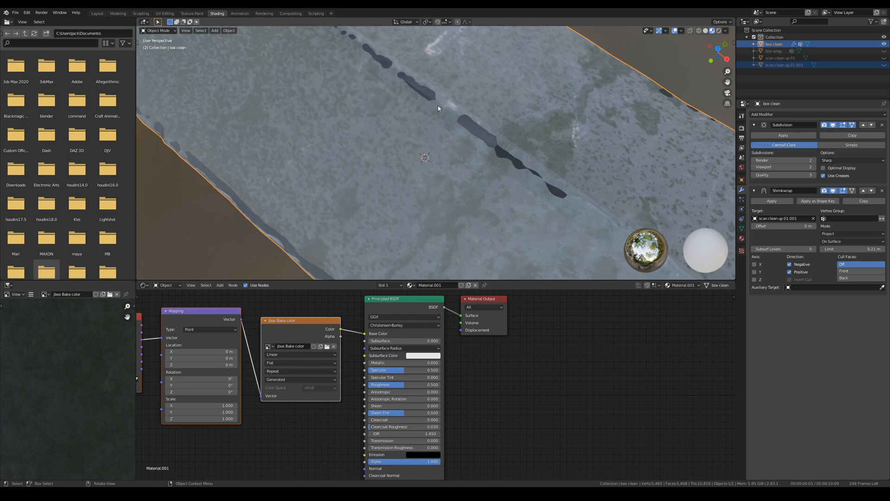
{"action": "scroll", "coordinate": [439, 106], "scroll_direction": "down", "scroll_amount": 2}
{"action": "middle_click_drag", "start_coordinate": [439, 106], "coordinate": [454, 143]}
{"action": "scroll", "coordinate": [591, 239], "scroll_direction": "down", "scroll_amount": 3}
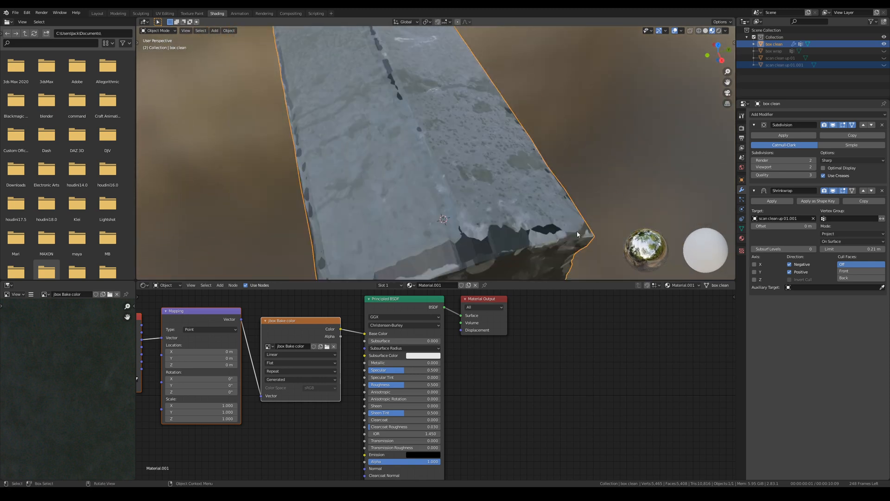
{"action": "middle_click_drag", "start_coordinate": [559, 218], "coordinate": [540, 150]}
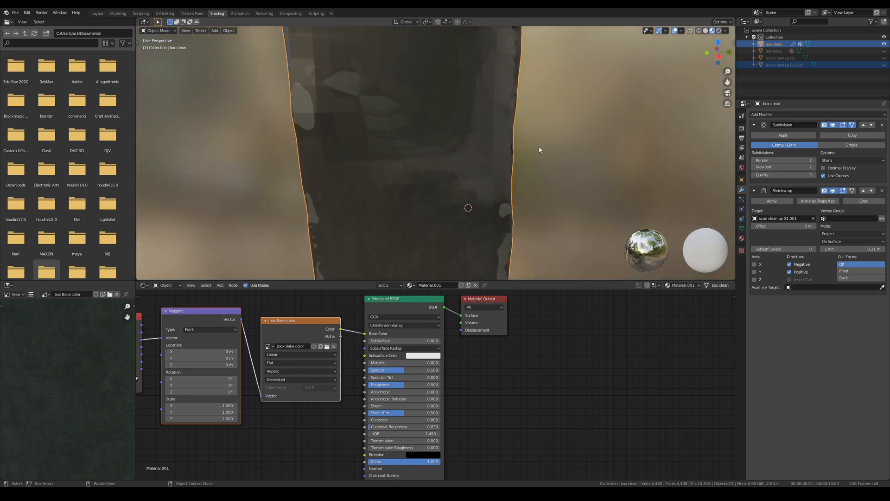
{"action": "mouse_move", "coordinate": [356, 178]}
{"action": "middle_mouse_down"}
{"action": "mouse_move", "coordinate": [369, 183]}
{"action": "mouse_move", "coordinate": [356, 194]}
{"action": "middle_mouse_up"}
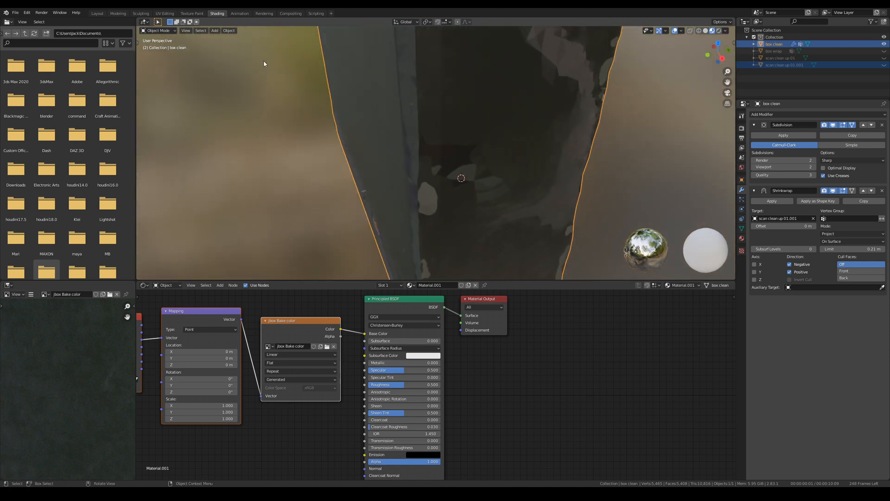
- Apply smooth shading to the box clean object in the Layout workspace
{"action": "left_click", "coordinate": [97, 13]}
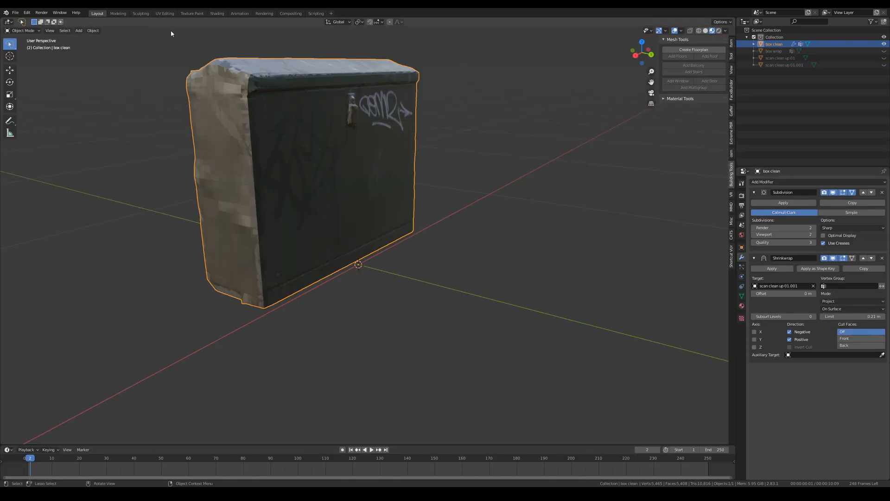
{"action": "left_click", "coordinate": [84, 31]}
{"action": "mouse_move", "coordinate": [93, 30]}
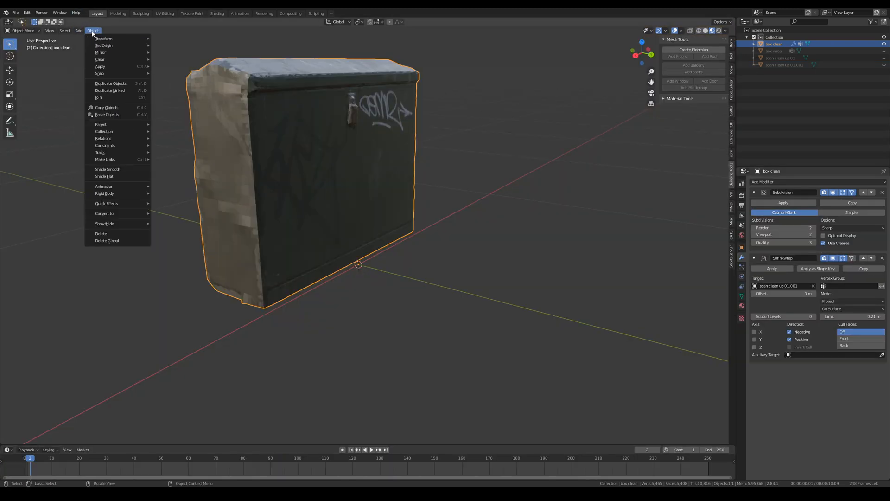
{"action": "left_click", "coordinate": [108, 170]}
{"action": "mouse_move", "coordinate": [417, 168]}
{"action": "middle_mouse_down"}
{"action": "mouse_move", "coordinate": [368, 163]}
{"action": "mouse_move", "coordinate": [417, 201]}
{"action": "mouse_move", "coordinate": [332, 210]}
{"action": "mouse_move", "coordinate": [362, 208]}
{"action": "middle_mouse_up"}
{"action": "middle_click_drag", "start_coordinate": [649, 134], "coordinate": [363, 287]}
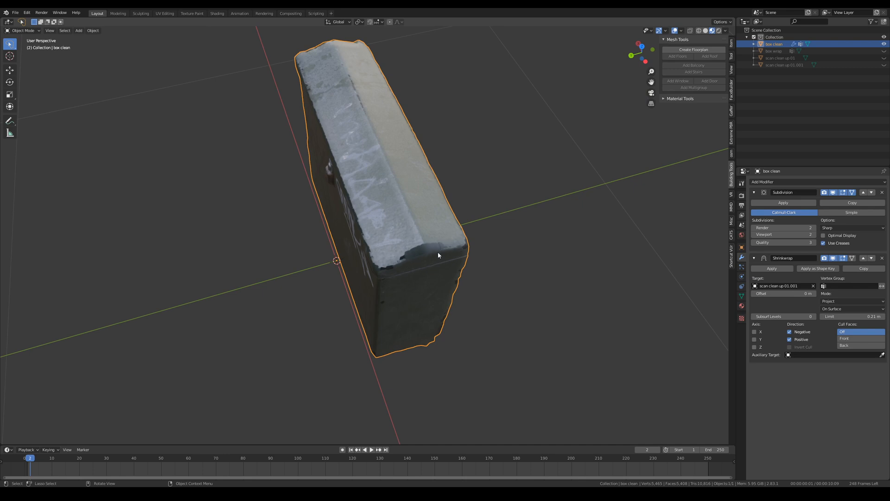
- Preview the textured box in rendered viewport shading and check its back face
{"action": "mouse_move", "coordinate": [414, 319]}
{"action": "middle_mouse_down"}
{"action": "mouse_move", "coordinate": [404, 260]}
{"action": "mouse_move", "coordinate": [383, 264]}
{"action": "mouse_move", "coordinate": [496, 269]}
{"action": "middle_mouse_up"}
{"action": "left_click", "coordinate": [718, 30]}
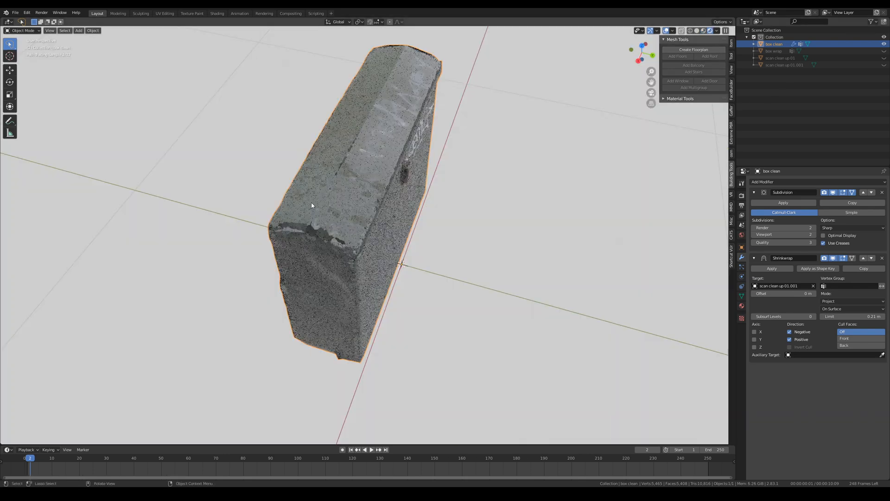
{"action": "middle_click_drag", "start_coordinate": [329, 269], "coordinate": [437, 132]}
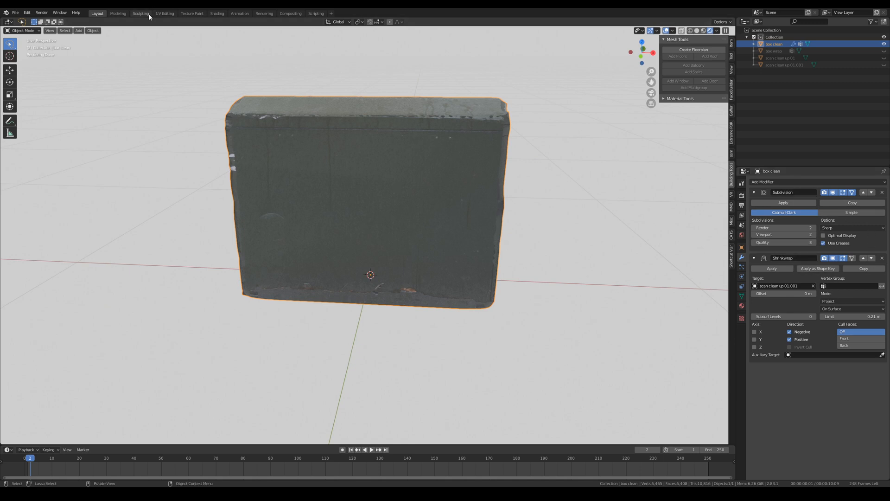
- Show box clean in the UV Editing workspace, with all geometry selected and its Subdivision modifier adjusting the edit cage
{"action": "left_click", "coordinate": [165, 12]}
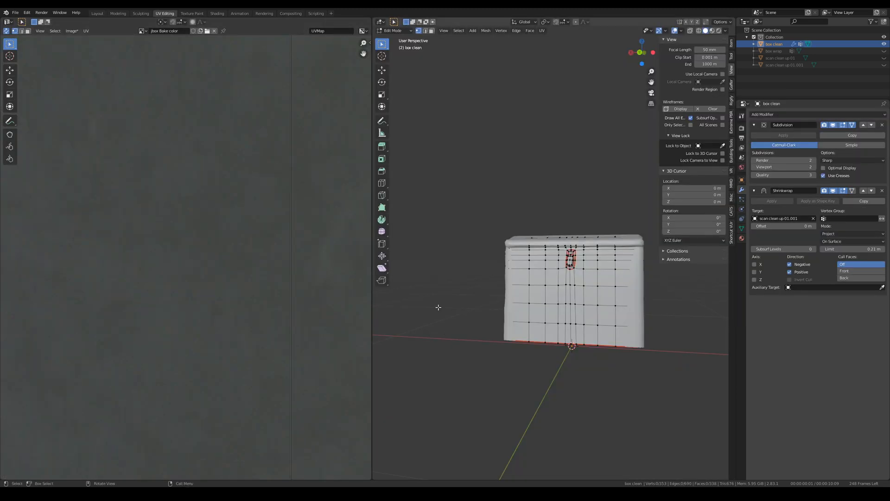
{"action": "scroll", "coordinate": [246, 275], "scroll_direction": "down", "scroll_amount": 5}
{"action": "scroll", "coordinate": [248, 276], "scroll_direction": "up", "scroll_amount": 4}
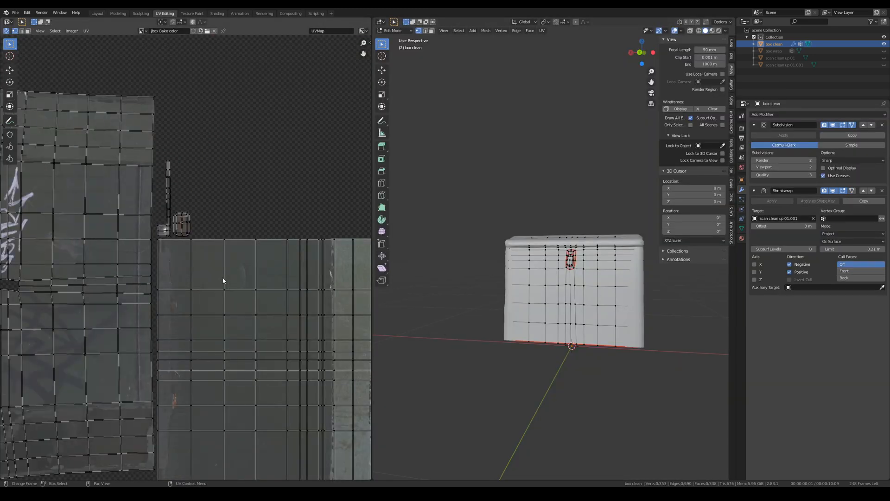
{"action": "middle_click_drag", "start_coordinate": [492, 176], "coordinate": [504, 161]}
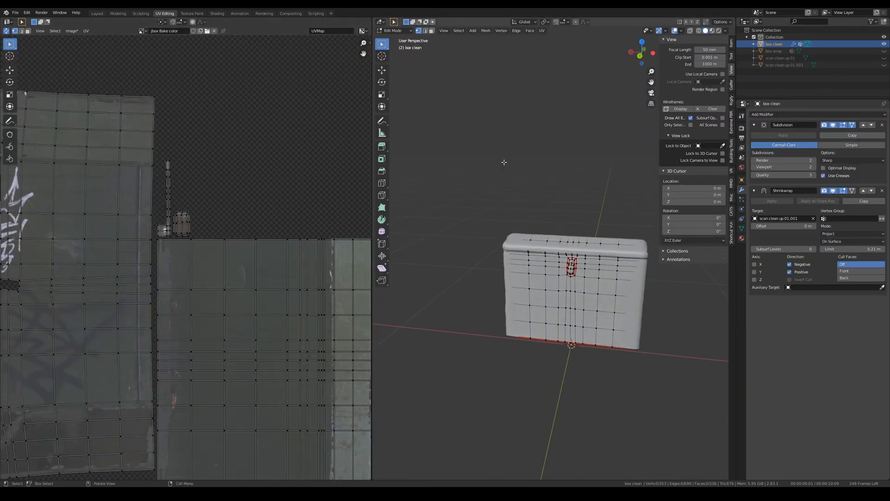
{"action": "key", "text": "a"}
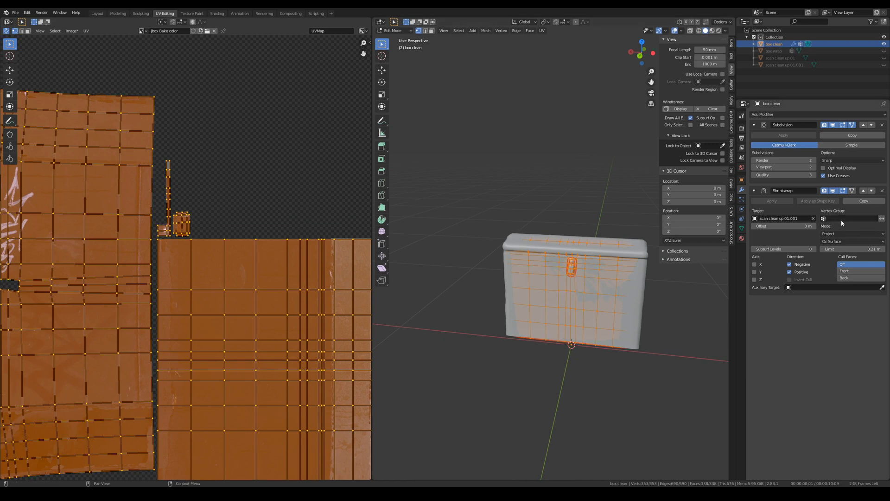
{"action": "left_click", "coordinate": [852, 125]}
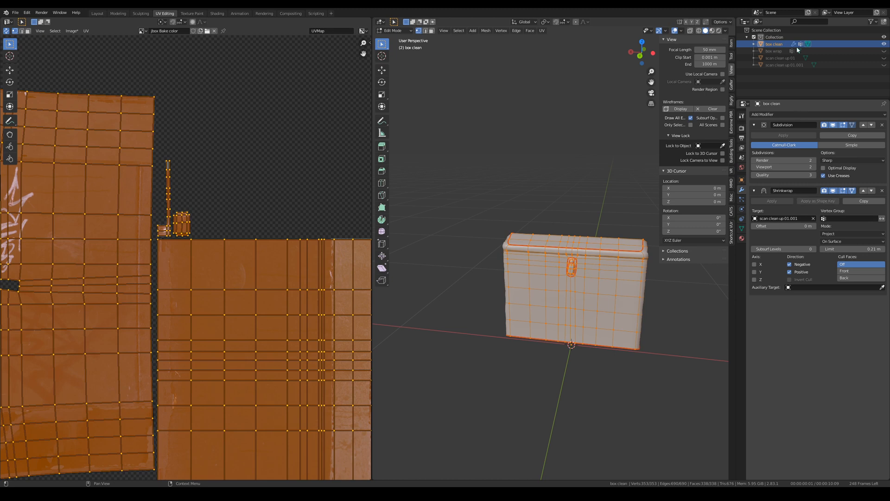
{"action": "right_click", "coordinate": [772, 45]}
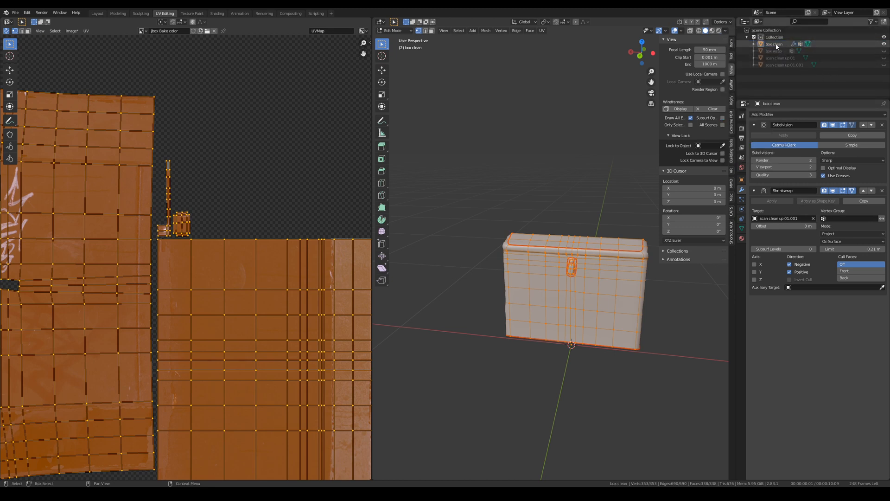
{"action": "right_click", "coordinate": [776, 47]}
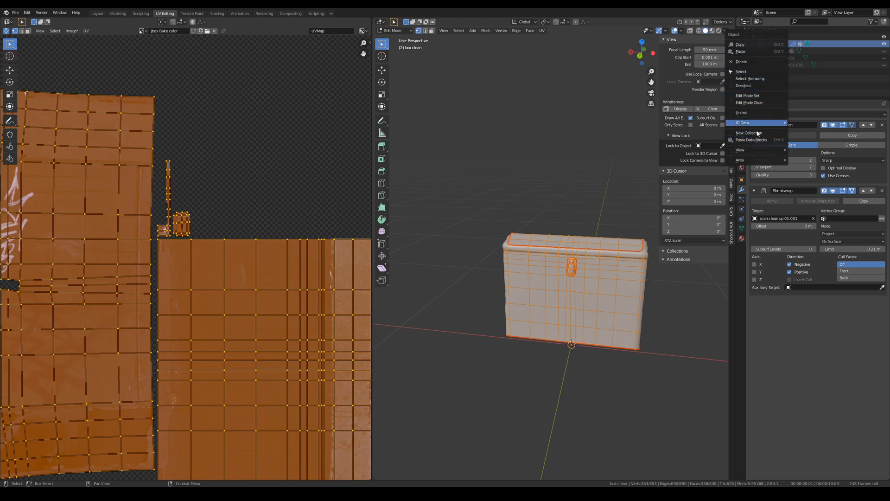
{"action": "right_click", "coordinate": [767, 45]}
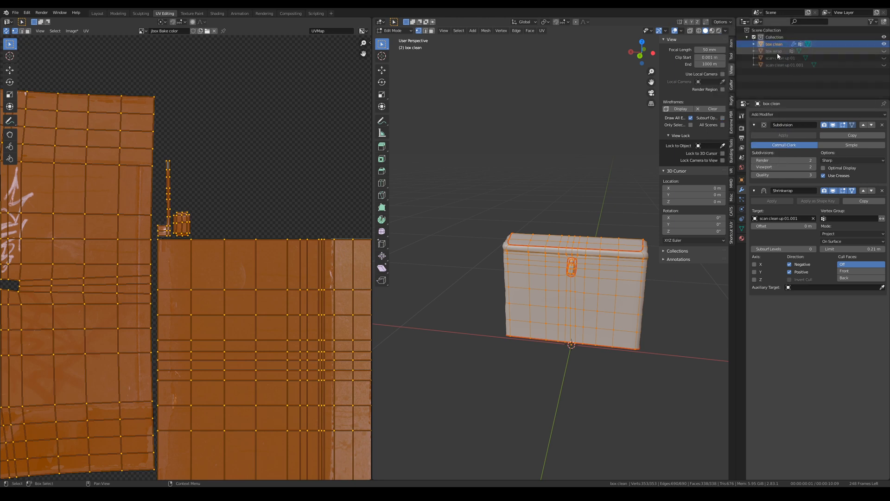
- Duplicate the box clean object in place in Object Mode and rename the copy box clean wrap
{"action": "key", "text": "Tab"}
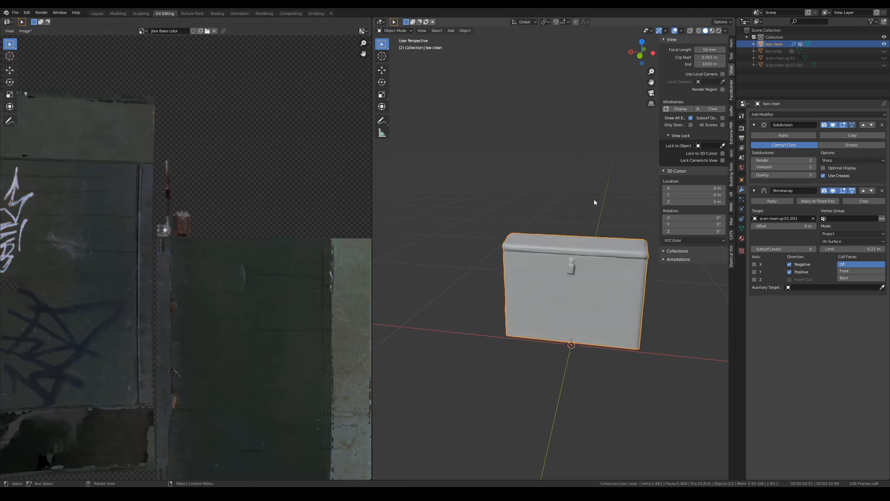
{"action": "key", "text": "shift+d"}
{"action": "key", "text": "Escape"}
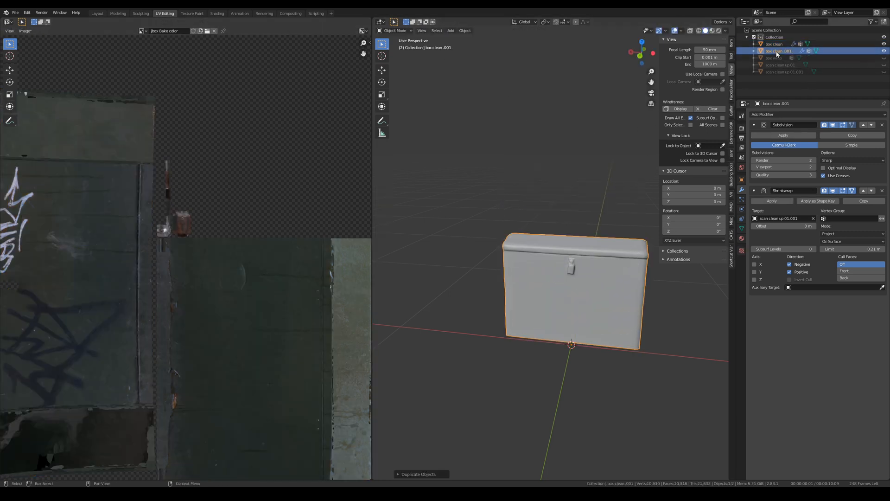
{"action": "left_click", "coordinate": [776, 53]}
{"action": "double_click", "coordinate": [777, 52]}
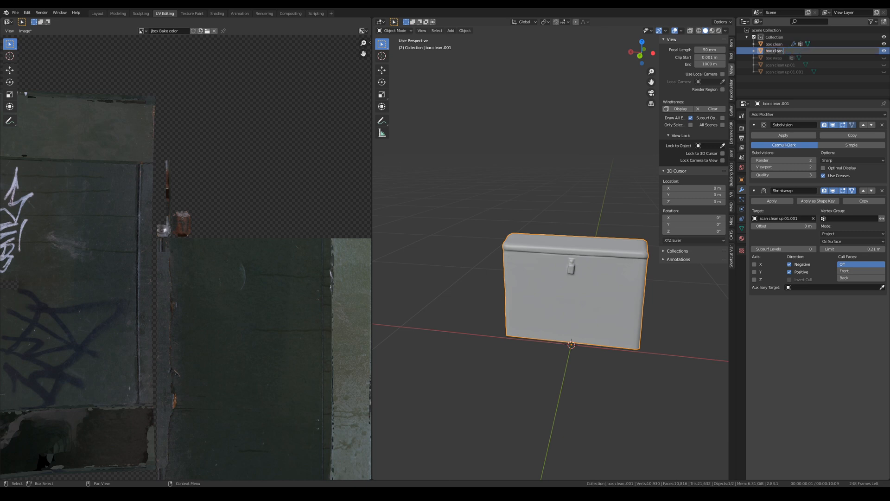
{"action": "type", "text": "wrap"}
{"action": "key", "text": "Return"}
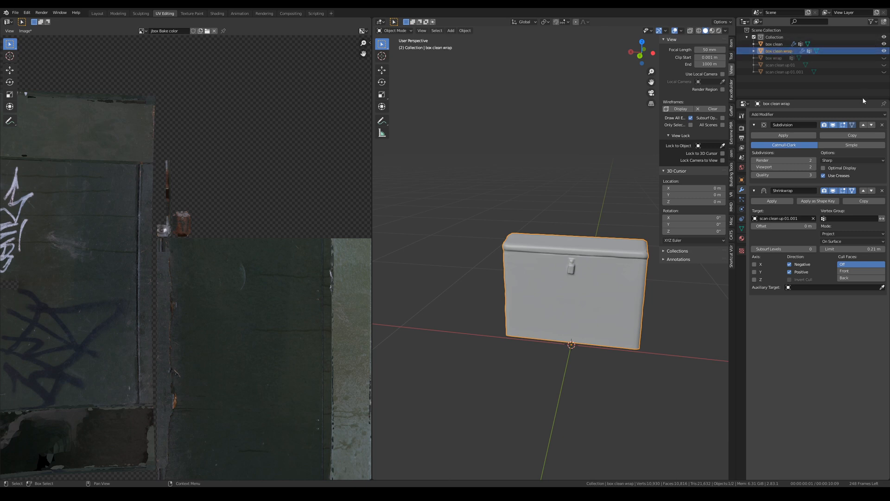
- Apply the Subdivision and Shrinkwrap modifiers on box clean wrap and hide the original box clean object
{"action": "left_click", "coordinate": [783, 134]}
{"action": "left_click", "coordinate": [885, 38]}
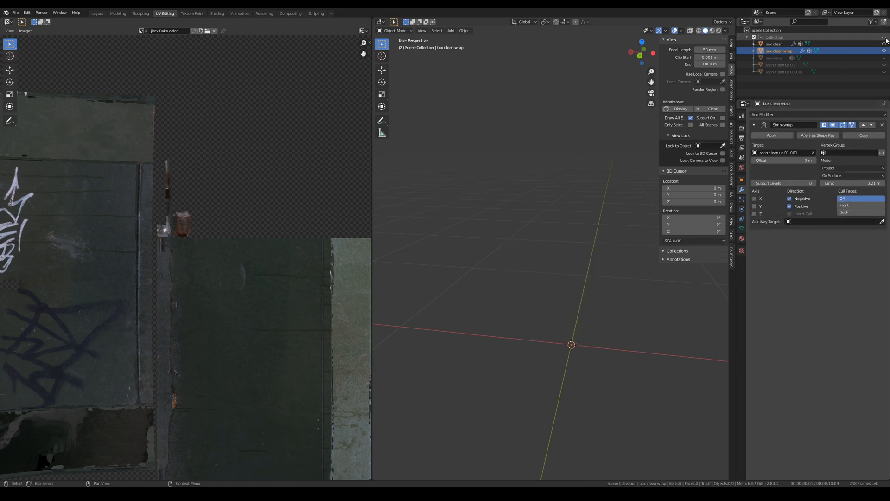
{"action": "left_click", "coordinate": [885, 38]}
{"action": "left_click", "coordinate": [886, 38]}
{"action": "left_click", "coordinate": [885, 38]}
{"action": "left_click", "coordinate": [883, 44]}
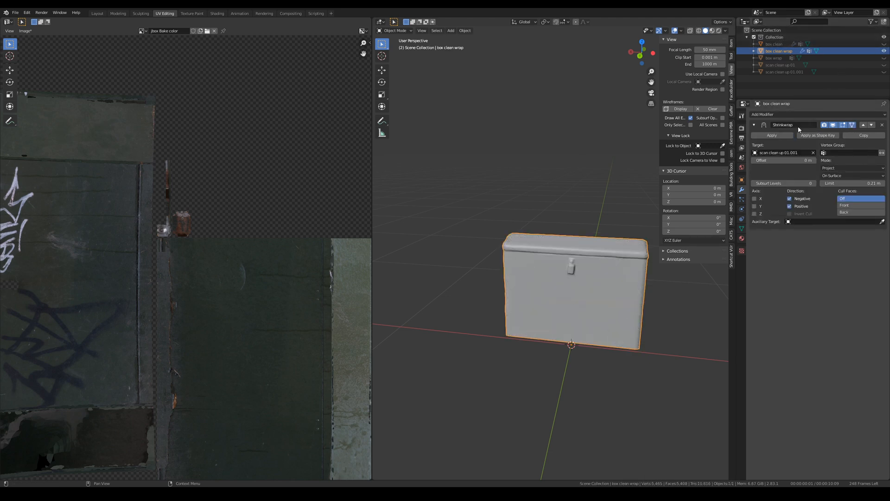
{"action": "left_click", "coordinate": [775, 138]}
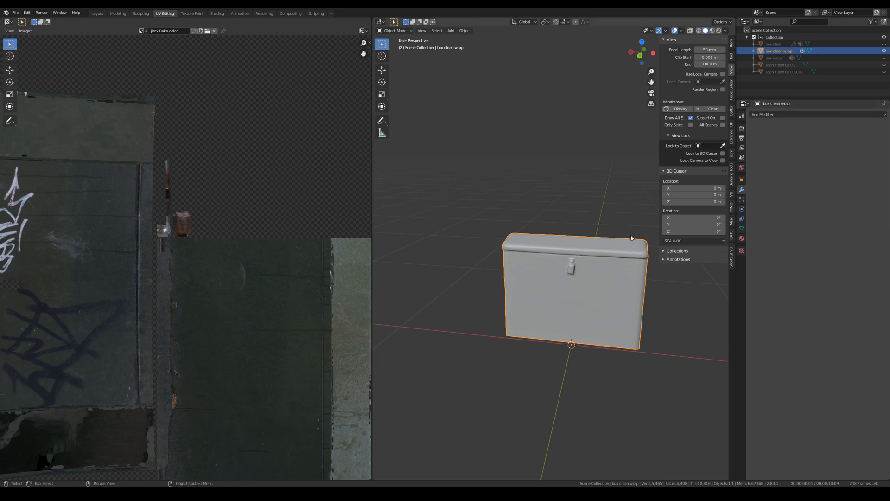
- Unwrap the entire box clean wrap mesh in Edit Mode and review the new UV islands over the baked texture
{"action": "middle_click_drag", "start_coordinate": [602, 262], "coordinate": [562, 276]}
{"action": "scroll", "coordinate": [549, 289], "scroll_direction": "up", "scroll_amount": 4}
{"action": "key", "text": "Tab"}
{"action": "key", "text": "a"}
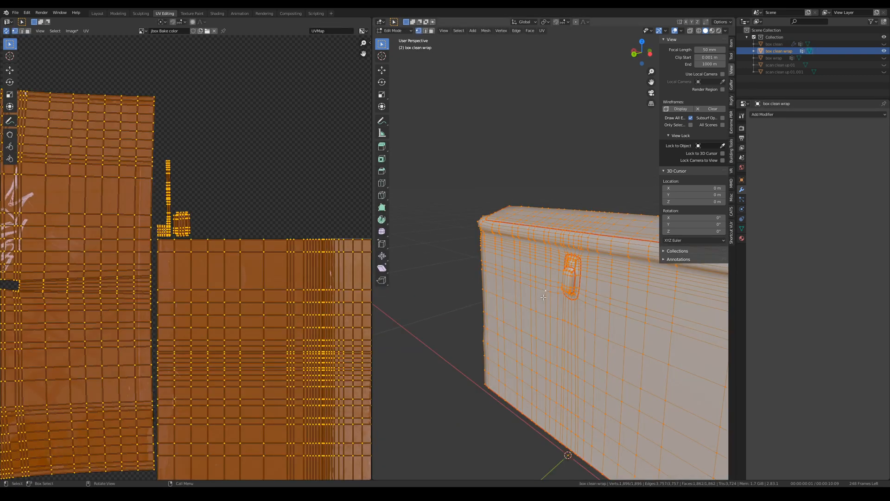
{"action": "key", "text": "u"}
{"action": "left_click", "coordinate": [544, 297]}
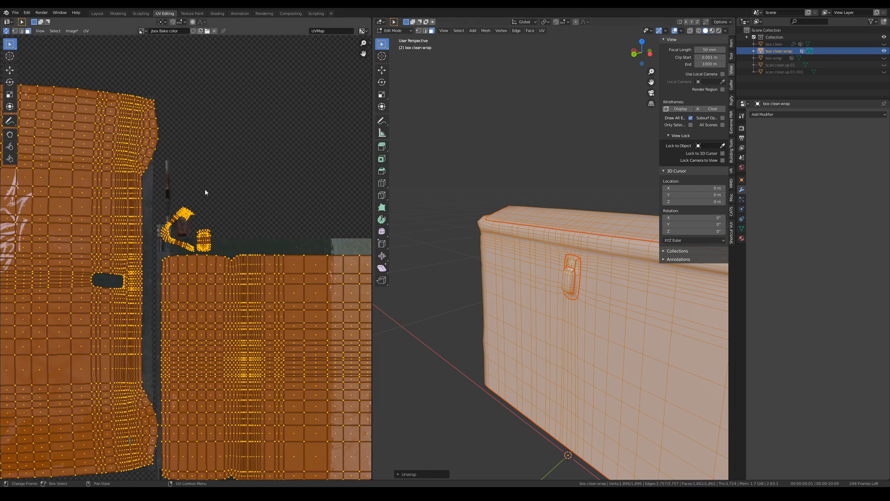
{"action": "scroll", "coordinate": [166, 232], "scroll_direction": "down", "scroll_amount": 3}
{"action": "scroll", "coordinate": [167, 232], "scroll_direction": "up", "scroll_amount": 3}
{"action": "scroll", "coordinate": [166, 231], "scroll_direction": "up", "scroll_amount": 1}
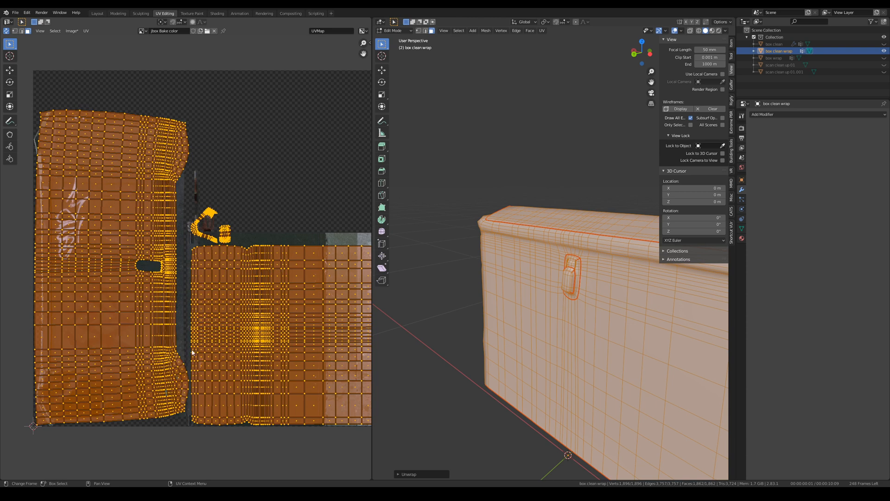
{"action": "left_click", "coordinate": [159, 405]}
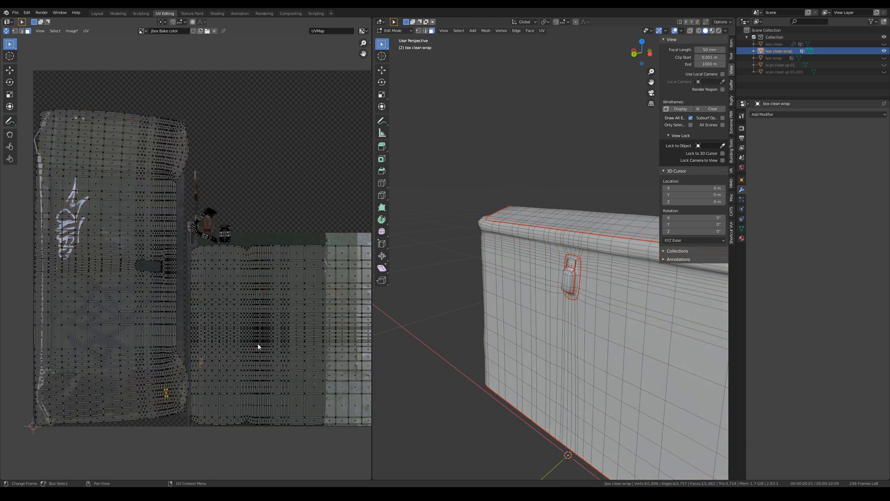
{"action": "middle_click_drag", "start_coordinate": [287, 267], "coordinate": [275, 238]}
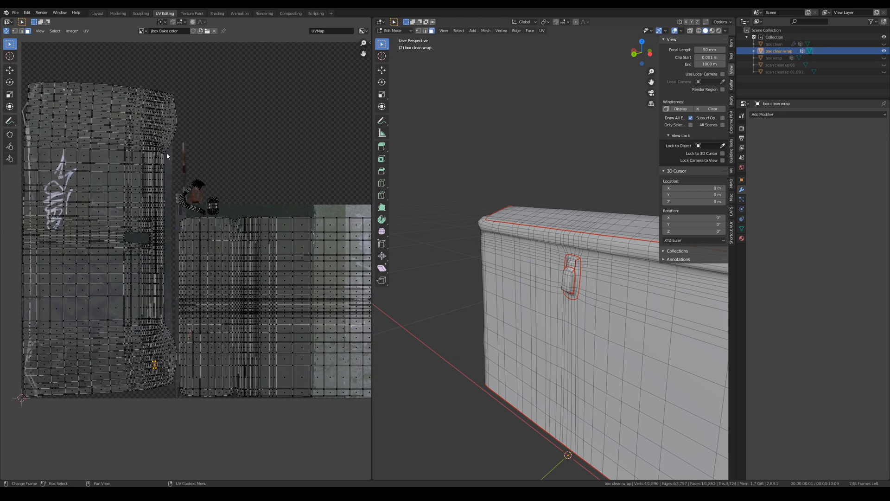
{"action": "middle_click_drag", "start_coordinate": [514, 301], "coordinate": [660, 267]}
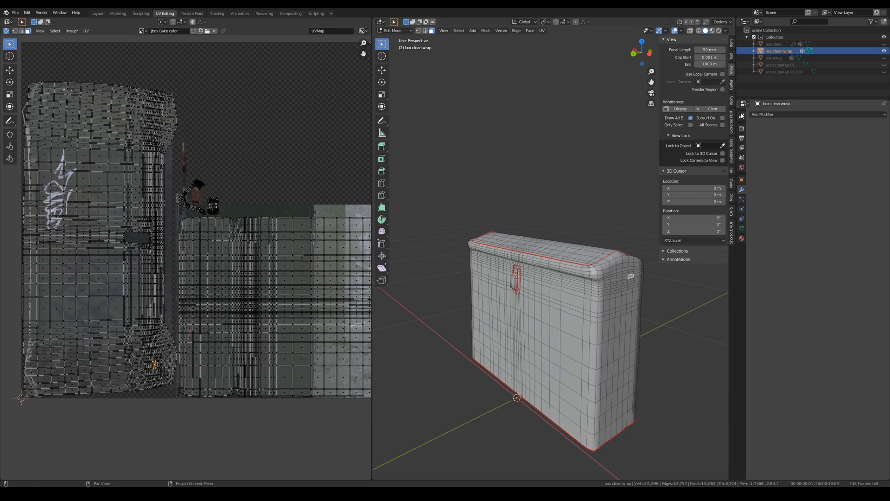
- Set the Selected to Active ray distance to 0.1 m in the render bake settings
{"action": "left_click", "coordinate": [741, 128]}
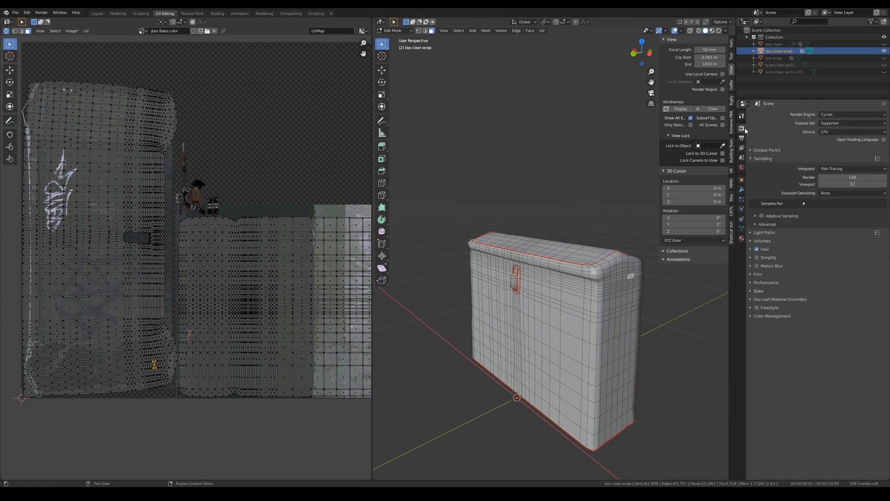
{"action": "left_click", "coordinate": [758, 291]}
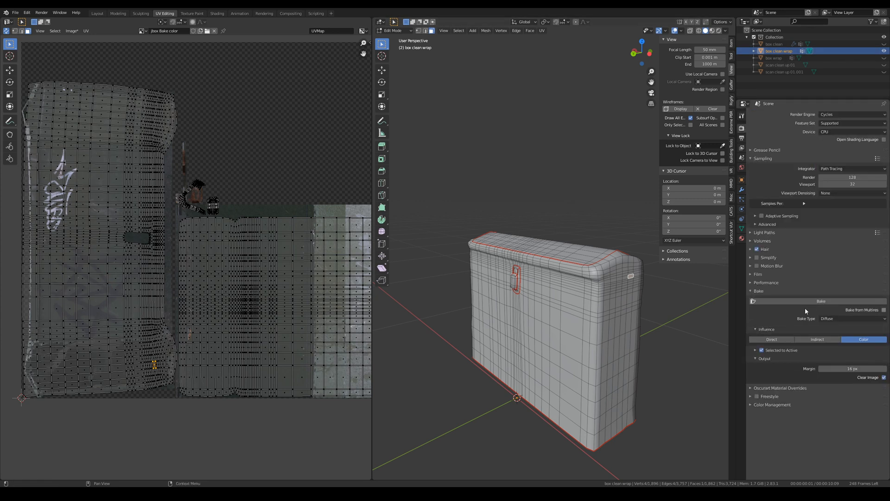
{"action": "left_click", "coordinate": [754, 350]}
{"action": "left_click", "coordinate": [845, 367]}
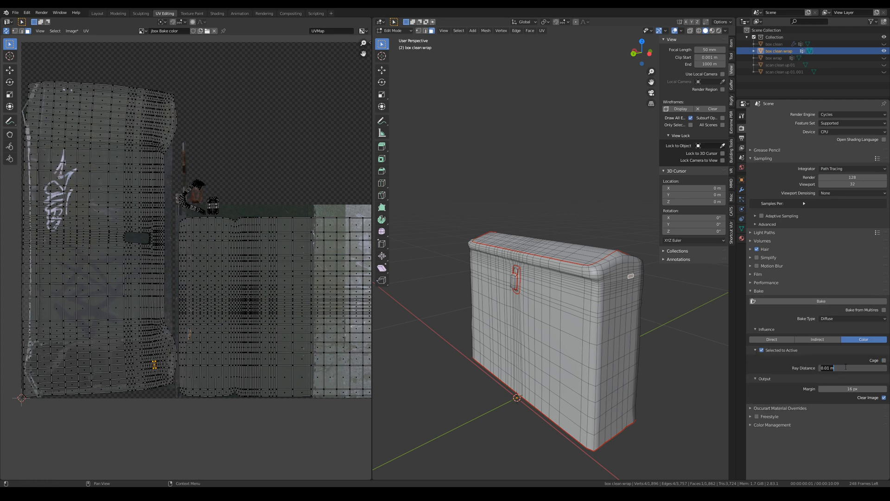
{"action": "type", "text": "0.1"}
{"action": "key", "text": "Return"}
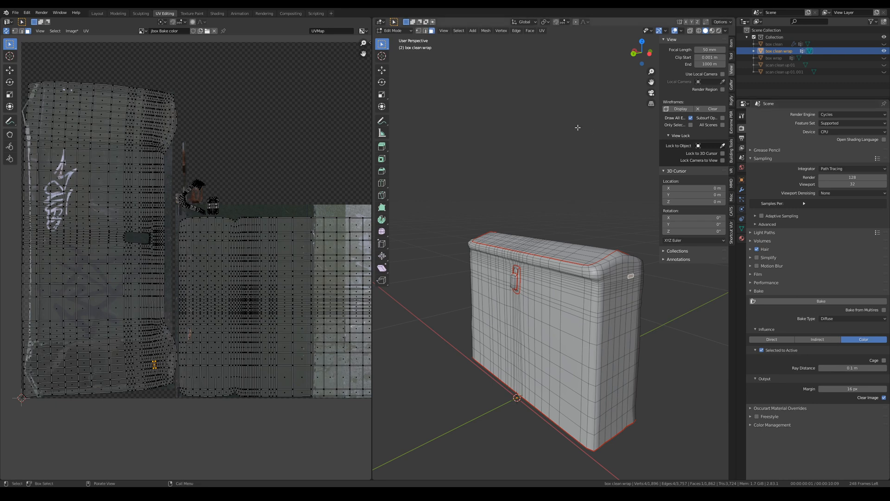
- Unhide scan clean up 01.001, select it together with box clean wrap as the active object, and bake the diffuse color
{"action": "left_click", "coordinate": [883, 65]}
{"action": "left_click", "coordinate": [884, 66]}
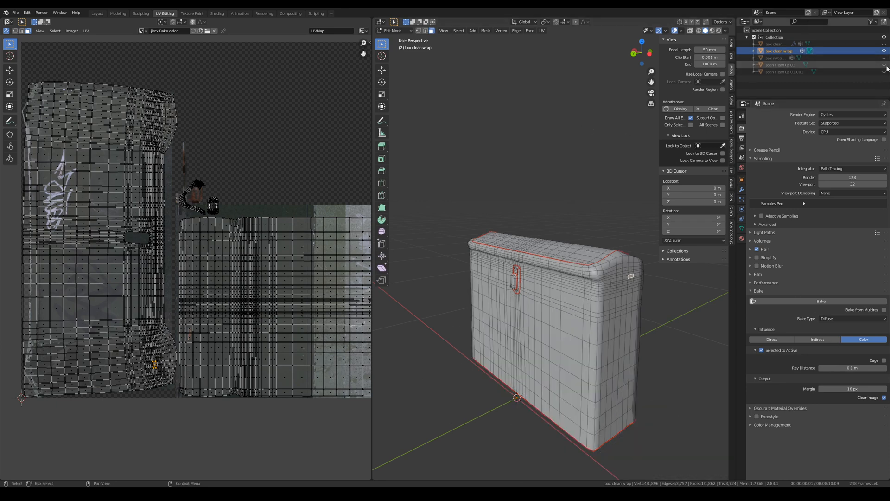
{"action": "left_click", "coordinate": [883, 71]}
{"action": "left_click", "coordinate": [809, 72]}
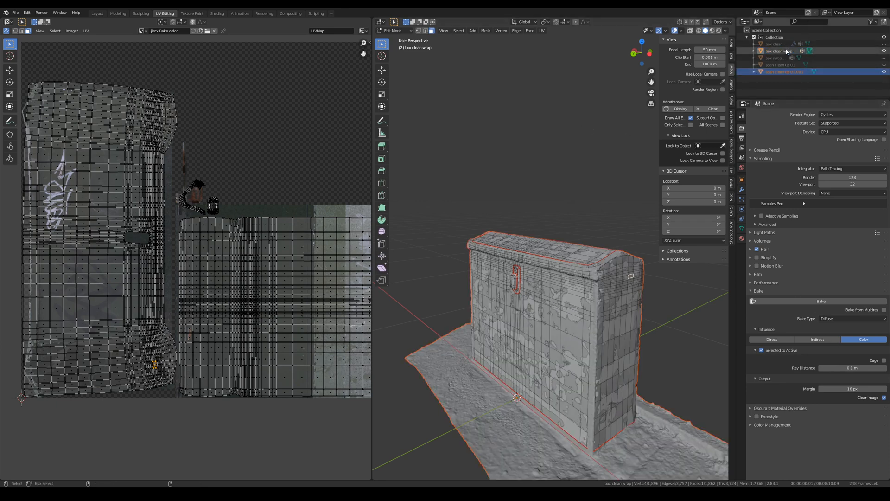
{"action": "left_click", "coordinate": [788, 51], "text": "ctrl"}
{"action": "left_click", "coordinate": [791, 301]}
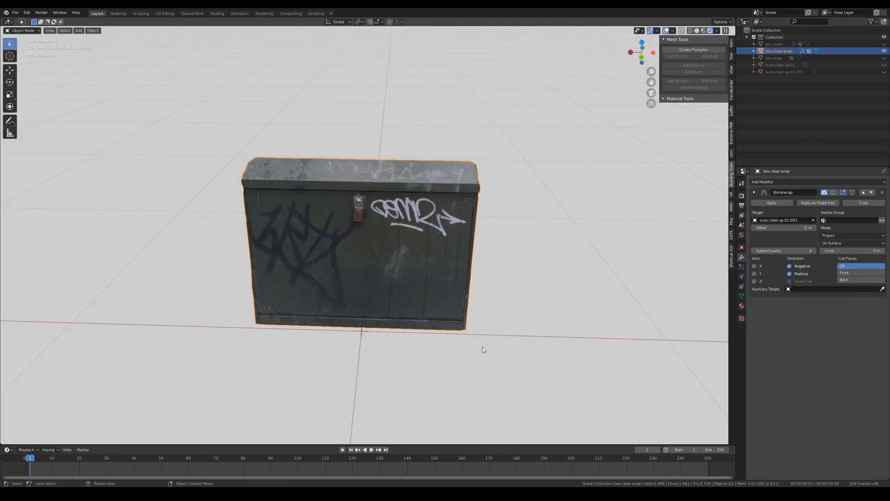
- Inspect the baked texture on the front, sides, back and top of box clean wrap
{"action": "middle_click_drag", "start_coordinate": [374, 304], "coordinate": [354, 294]}
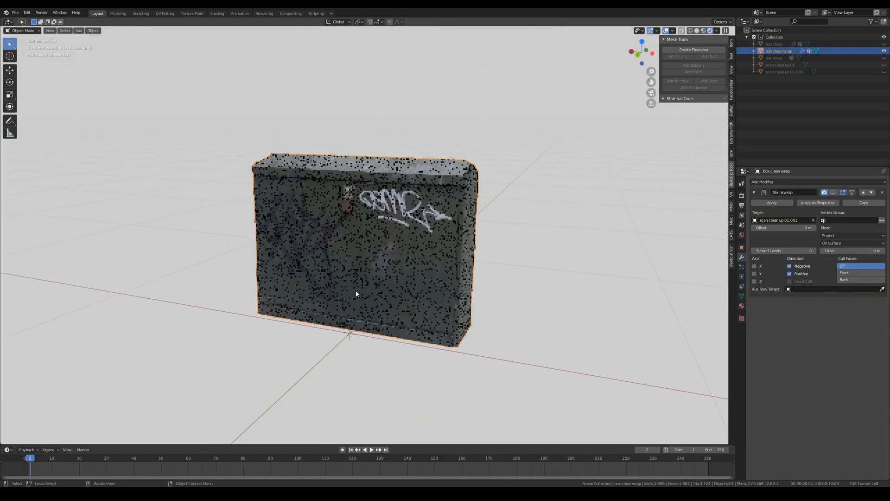
{"action": "middle_click_drag", "start_coordinate": [535, 297], "coordinate": [491, 298]}
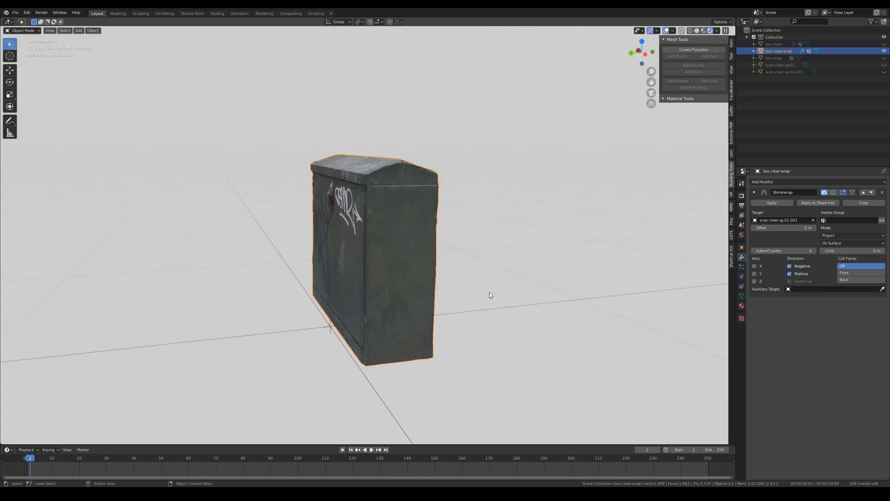
{"action": "mouse_move", "coordinate": [578, 291]}
{"action": "middle_mouse_down"}
{"action": "mouse_move", "coordinate": [475, 302]}
{"action": "mouse_move", "coordinate": [429, 292]}
{"action": "middle_mouse_up"}
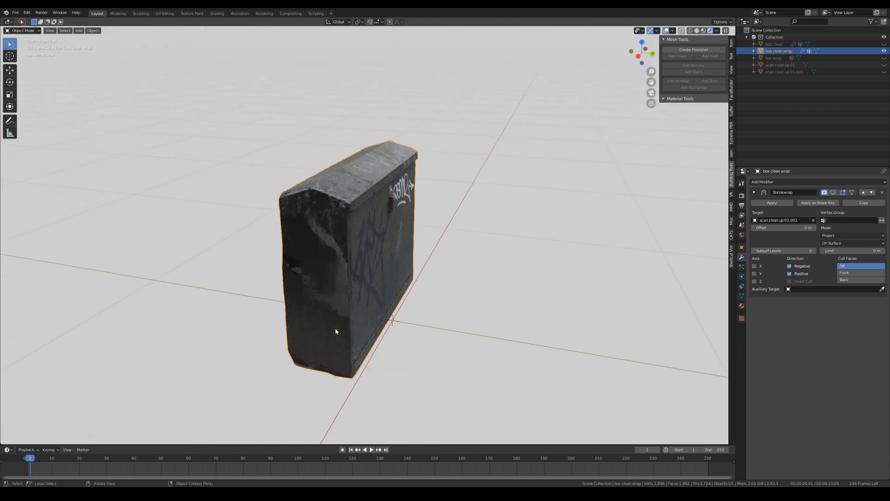
{"action": "mouse_move", "coordinate": [329, 243]}
{"action": "middle_mouse_down"}
{"action": "mouse_move", "coordinate": [310, 285]}
{"action": "mouse_move", "coordinate": [388, 293]}
{"action": "mouse_move", "coordinate": [396, 303]}
{"action": "middle_mouse_up"}
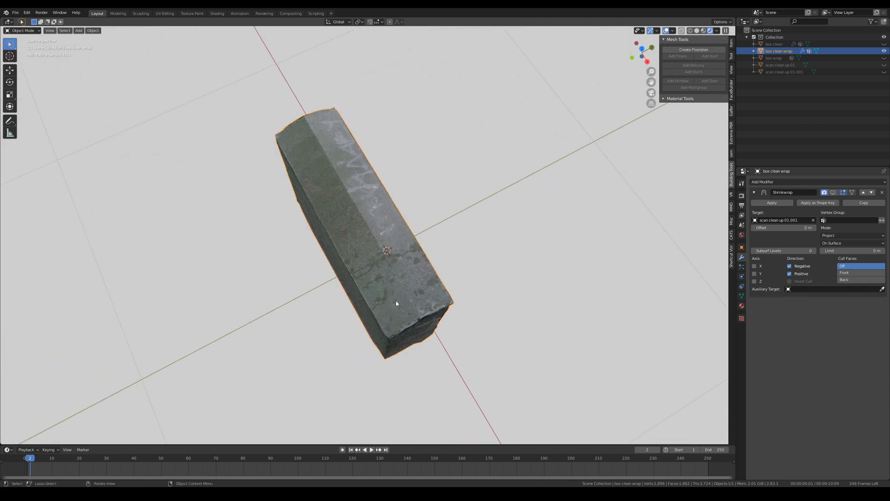
{"action": "mouse_move", "coordinate": [395, 335]}
{"action": "middle_mouse_down"}
{"action": "mouse_move", "coordinate": [453, 308]}
{"action": "mouse_move", "coordinate": [408, 292]}
{"action": "mouse_move", "coordinate": [588, 221]}
{"action": "mouse_move", "coordinate": [468, 241]}
{"action": "middle_mouse_up"}
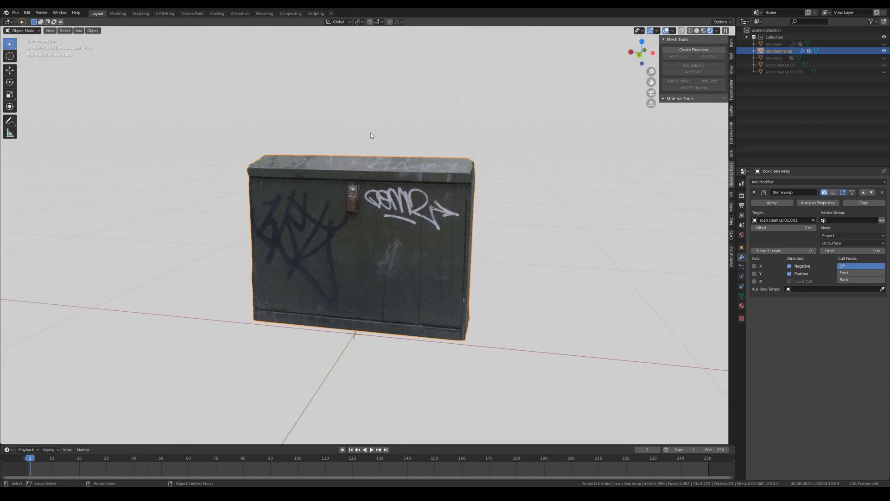
{"action": "middle_click_drag", "start_coordinate": [562, 292], "coordinate": [574, 280]}
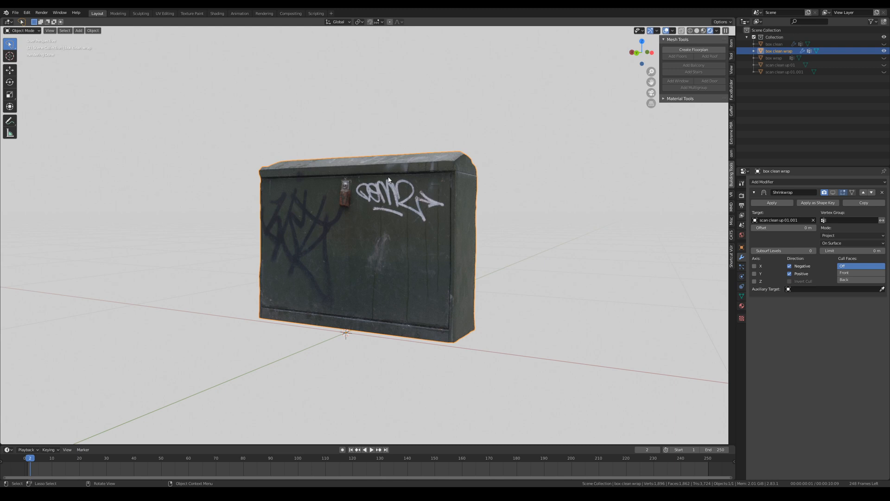
{"action": "middle_click_drag", "start_coordinate": [371, 242], "coordinate": [445, 251]}
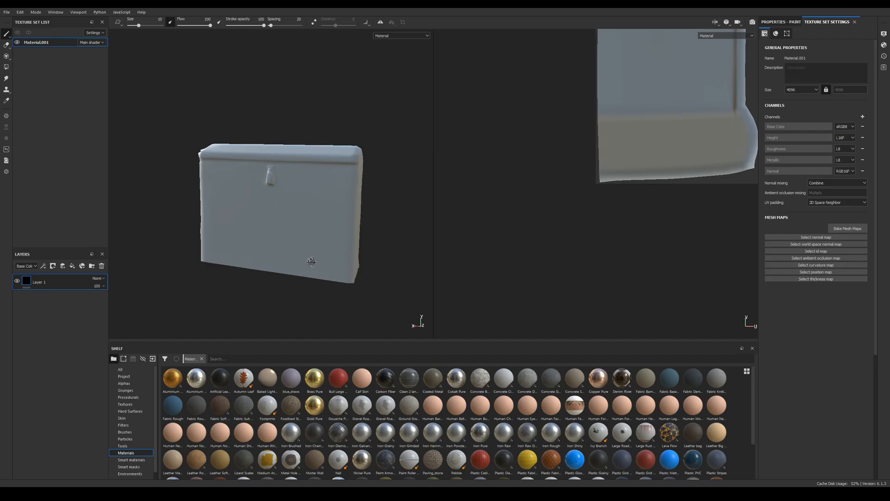
- Switch to Substance Painter and load scan for bake.obj as the high definition mesh in the mesh map baking settings
{"action": "left_click_drag", "start_coordinate": [307, 258], "coordinate": [353, 254], "text": "alt"}
{"action": "mouse_move", "coordinate": [288, 232]}
{"action": "left_mouse_down", "text": "alt"}
{"action": "mouse_move", "coordinate": [320, 242]}
{"action": "mouse_move", "coordinate": [258, 236]}
{"action": "left_mouse_up", "text": "alt"}
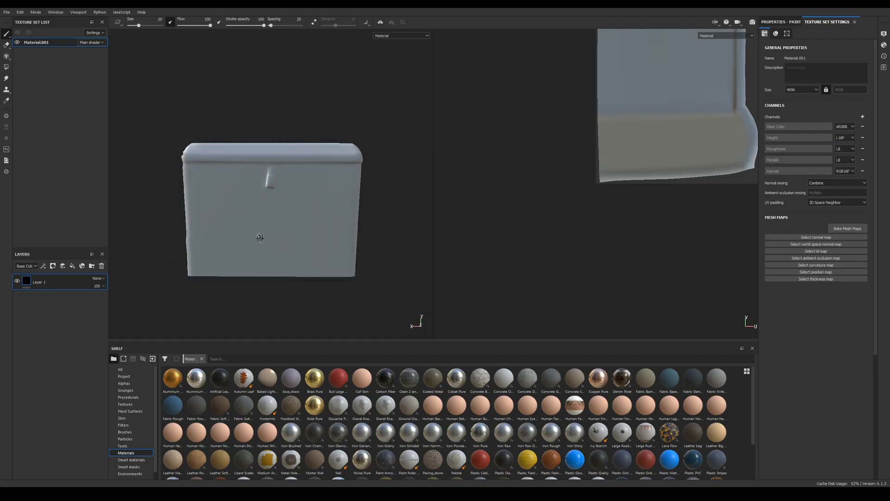
{"action": "left_click", "coordinate": [853, 229]}
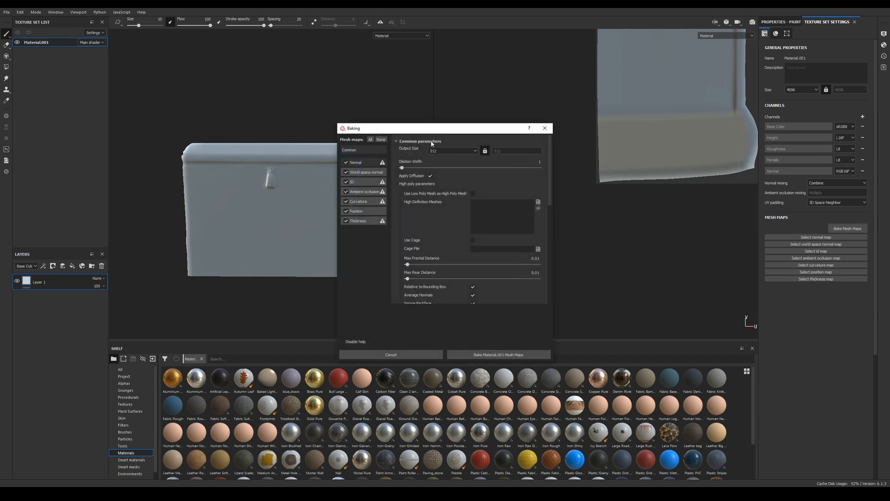
{"action": "left_click", "coordinate": [537, 203]}
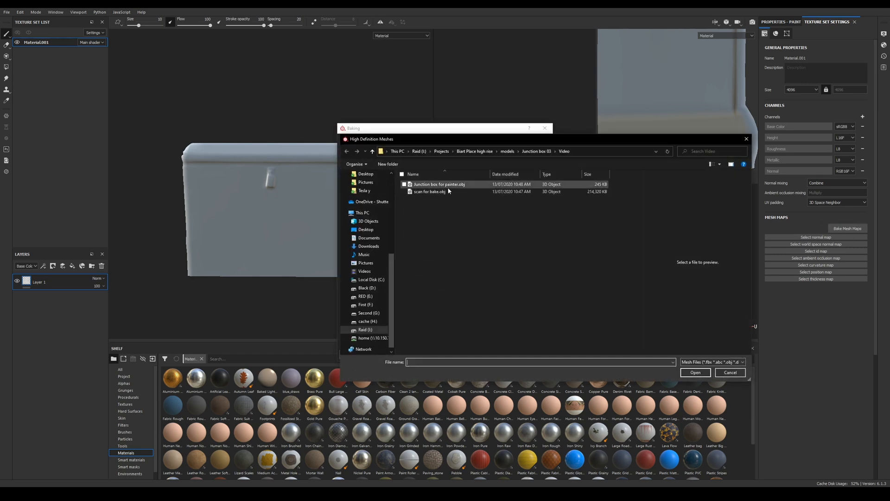
{"action": "left_click", "coordinate": [429, 191]}
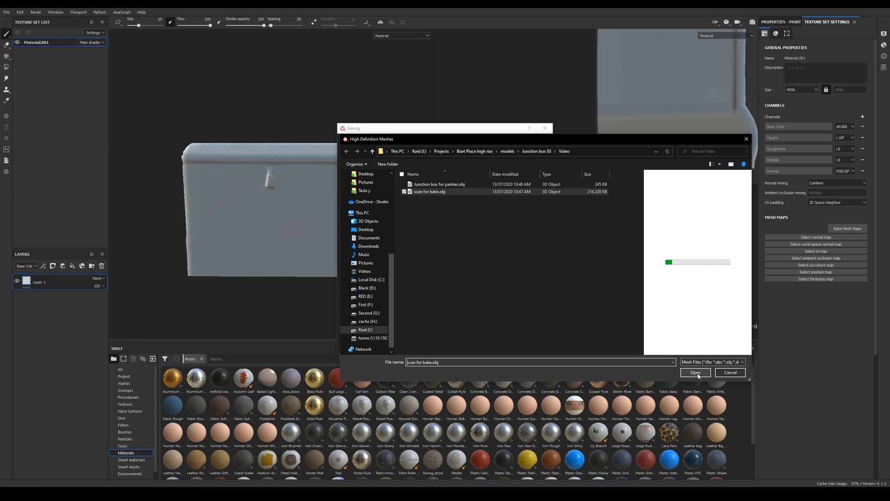
{"action": "left_click", "coordinate": [695, 373]}
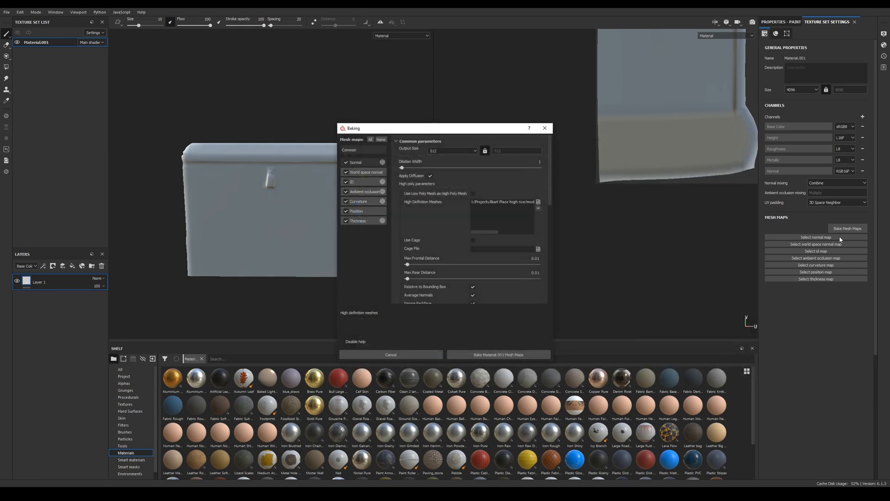
- Set the bake output size to 8192, exclude the Thickness and ID maps, and bake the Material.001 mesh maps
{"action": "left_click", "coordinate": [452, 150]}
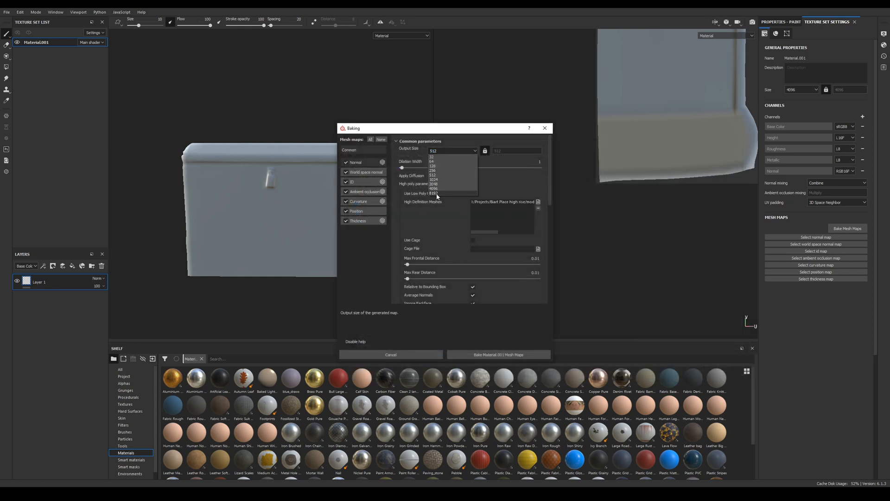
{"action": "left_click", "coordinate": [436, 193]}
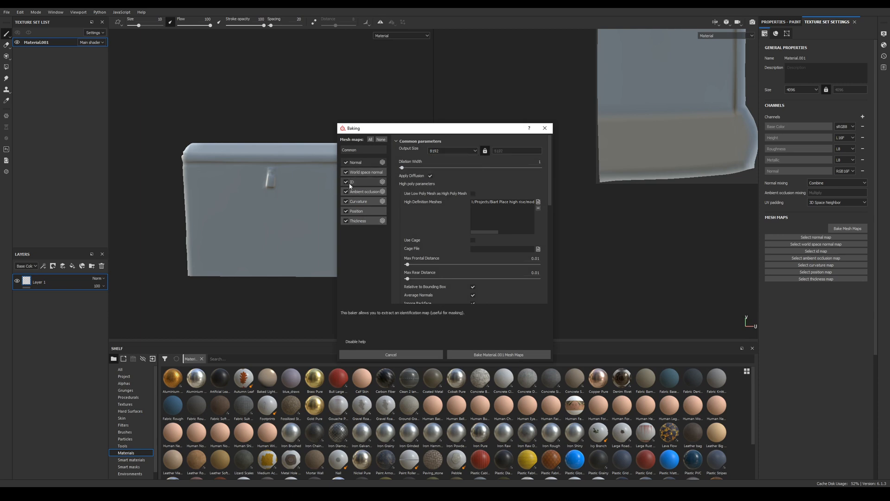
{"action": "left_click", "coordinate": [346, 221]}
{"action": "left_click", "coordinate": [346, 181]}
{"action": "left_click", "coordinate": [498, 354]}
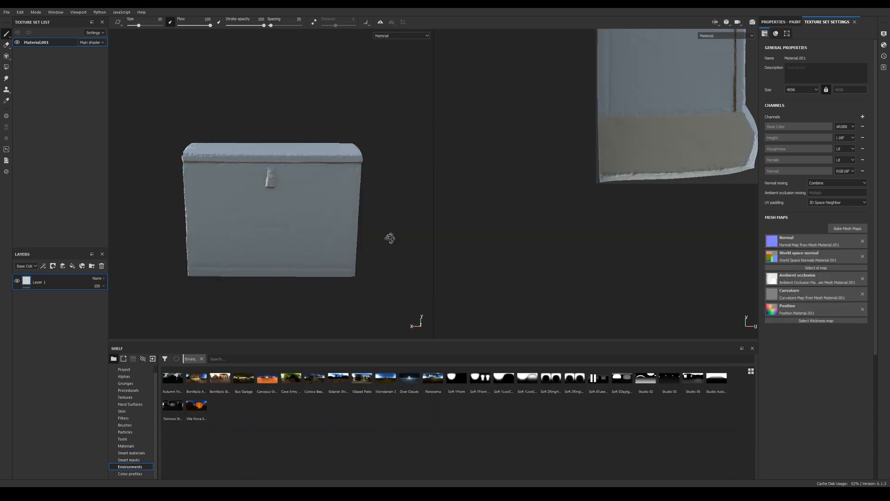
- Show the Base Color channel in the viewport and add a fill layer to the layer stack
{"action": "left_click_drag", "start_coordinate": [389, 237], "coordinate": [396, 49], "text": "alt"}
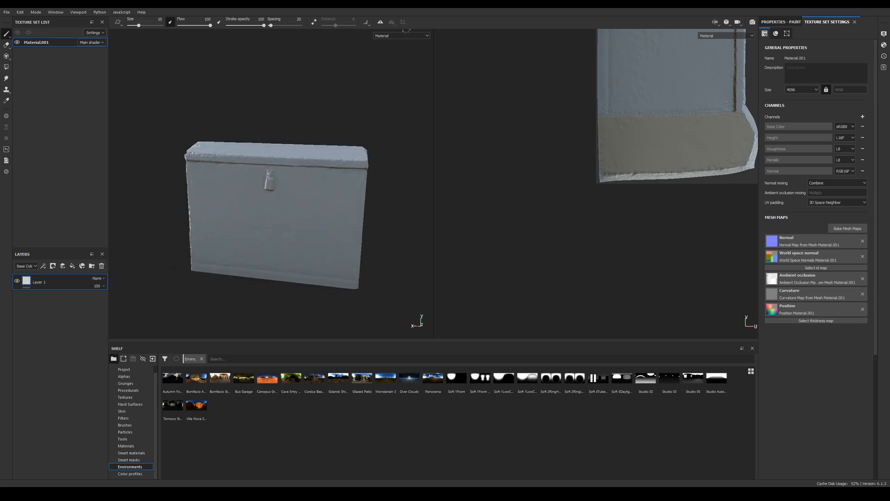
{"action": "left_click", "coordinate": [405, 35]}
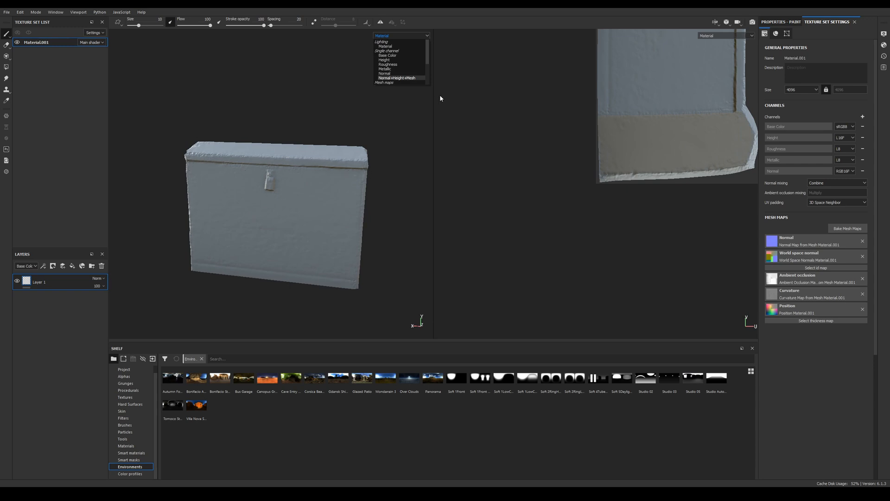
{"action": "left_click", "coordinate": [73, 267]}
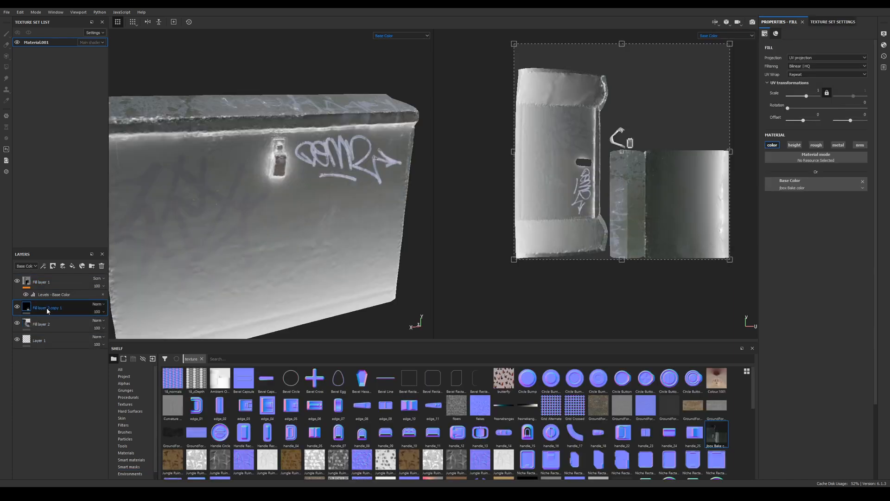
- Add a Base Color Levels effect and a mask to Fill layer 2 copy 1
{"action": "right_click", "coordinate": [62, 310]}
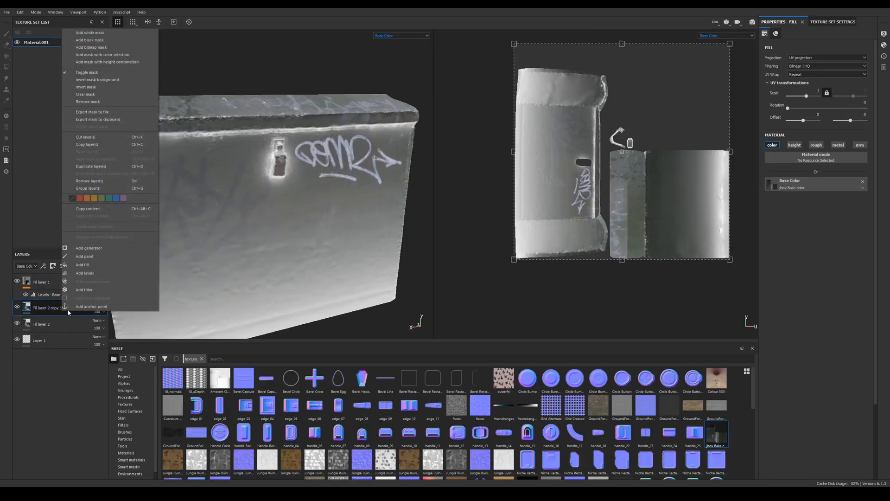
{"action": "left_click", "coordinate": [109, 273]}
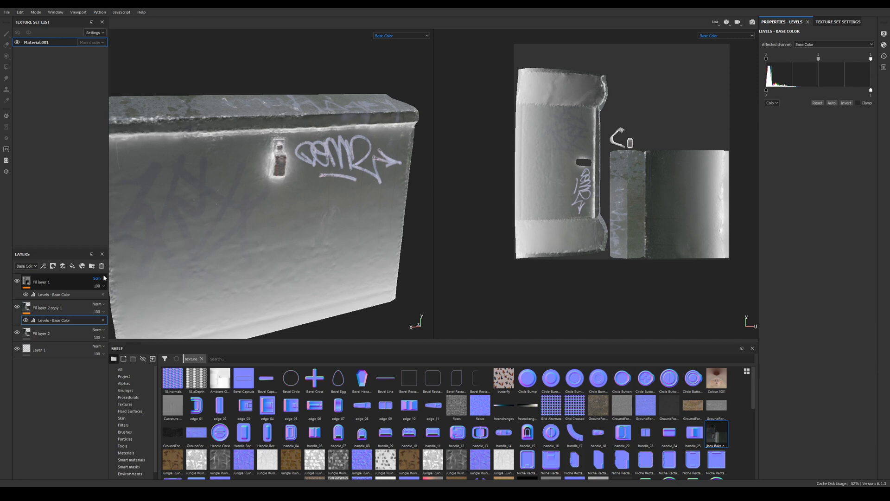
{"action": "right_click", "coordinate": [44, 310]}
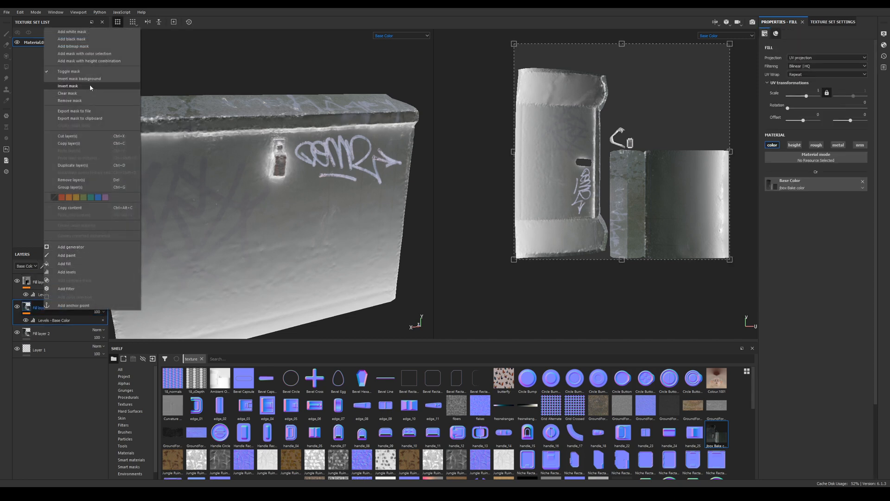
{"action": "left_click", "coordinate": [84, 32]}
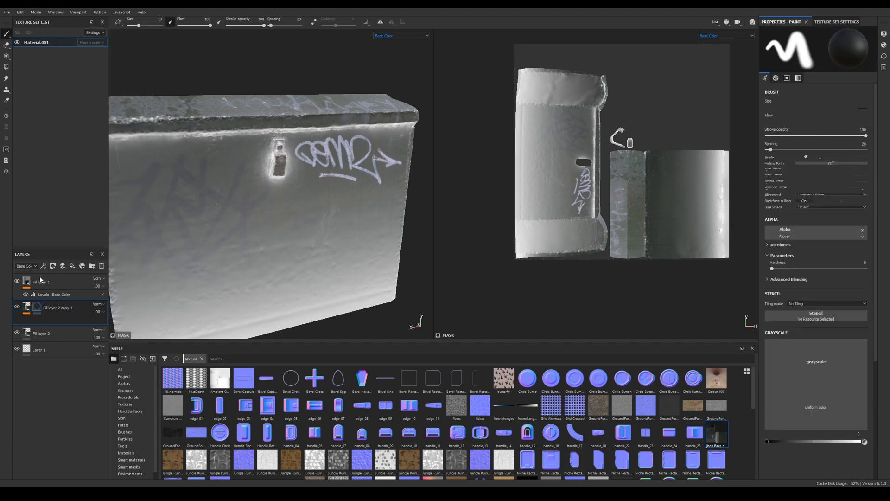
- Add a fill effect to the mask of Fill layer 2 copy 1 and assign the baked ambient occlusion map as its grayscale
{"action": "right_click", "coordinate": [37, 309]}
{"action": "left_click", "coordinate": [73, 263]}
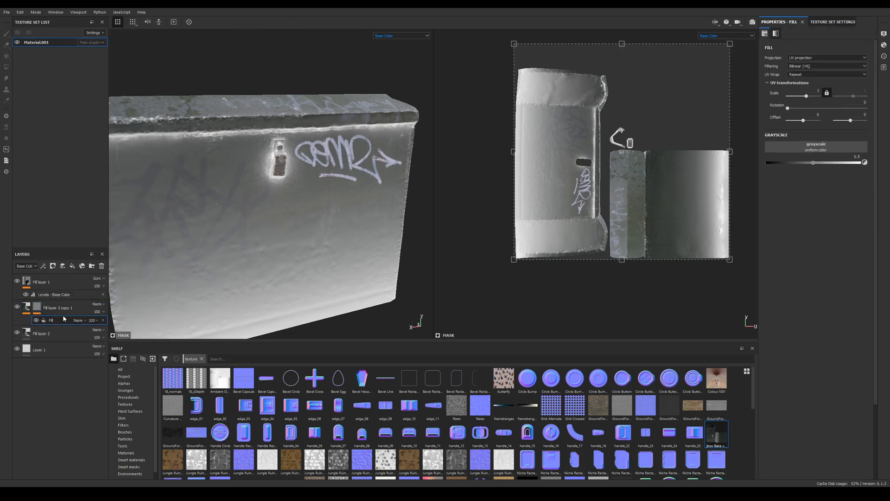
{"action": "left_click", "coordinate": [797, 147]}
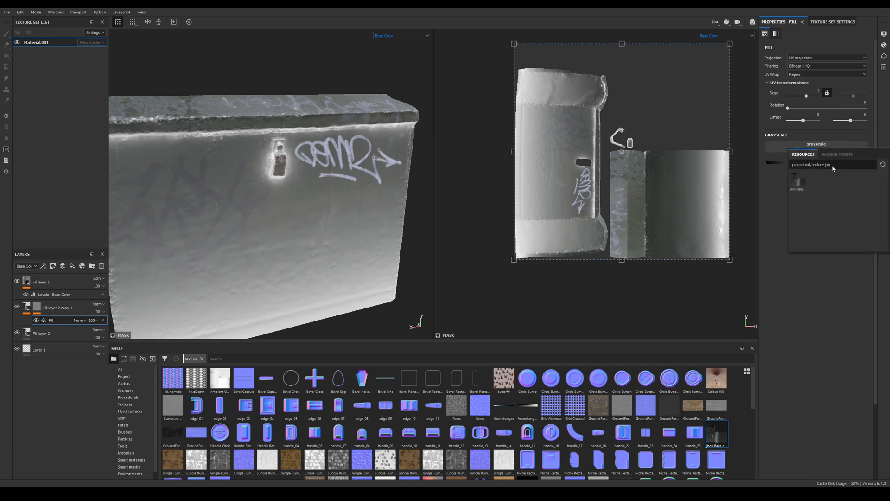
{"action": "key", "text": "BackSpace"}
{"action": "key", "text": "BackSpace"}
{"action": "key", "text": "BackSpace"}
{"action": "key", "text": "BackSpace"}
{"action": "key", "text": "BackSpace"}
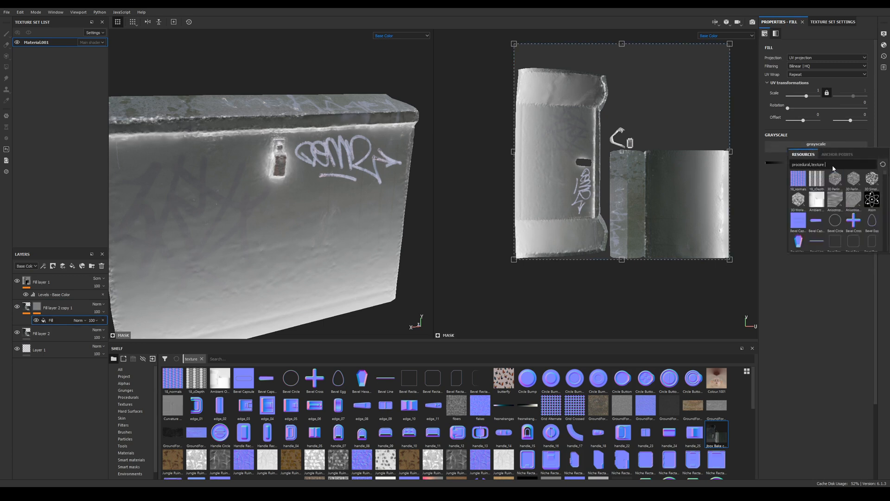
{"action": "type", "text": "amb"}
{"action": "left_click", "coordinate": [800, 180]}
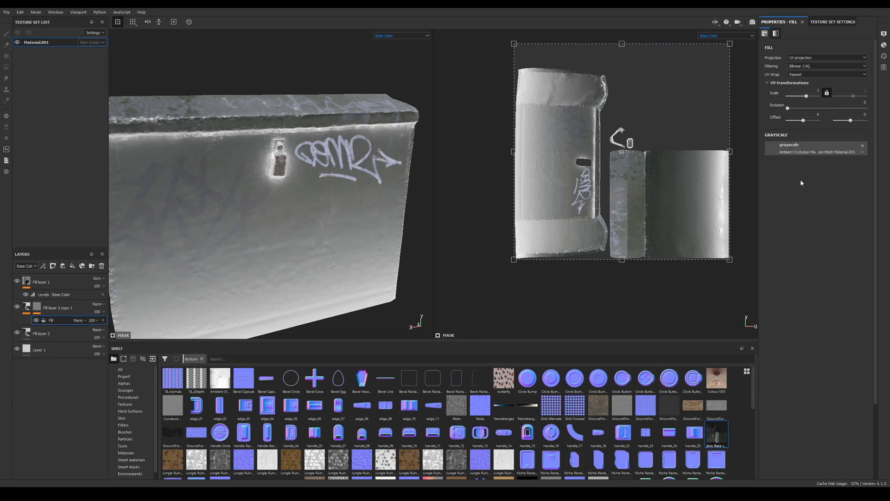
- Try the Base Color Levels midtones on Fill layer 2 copy 1, reset them, and view the layer's mask in the viewport
{"action": "left_click", "coordinate": [24, 311]}
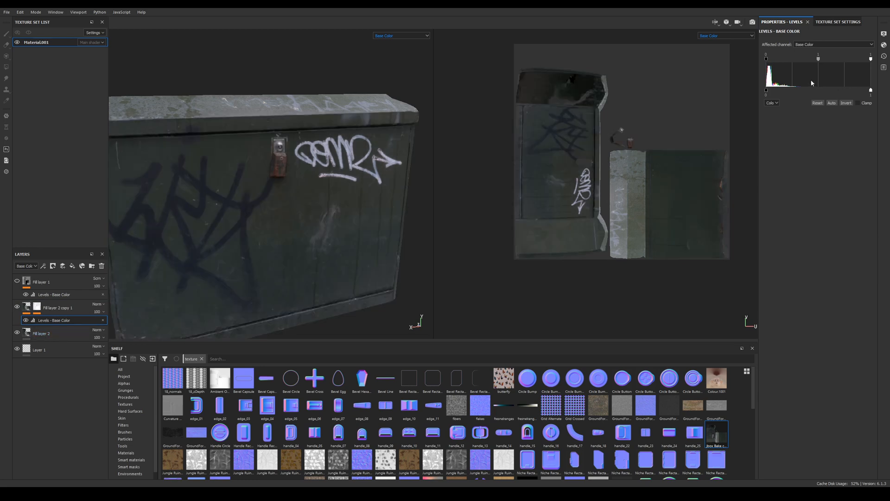
{"action": "mouse_move", "coordinate": [818, 59]}
{"action": "left_mouse_down"}
{"action": "mouse_move", "coordinate": [779, 68]}
{"action": "mouse_move", "coordinate": [850, 62]}
{"action": "mouse_move", "coordinate": [817, 67]}
{"action": "left_mouse_up"}
{"action": "left_click", "coordinate": [819, 102]}
{"action": "left_click", "coordinate": [402, 35]}
{"action": "left_click", "coordinate": [394, 82]}
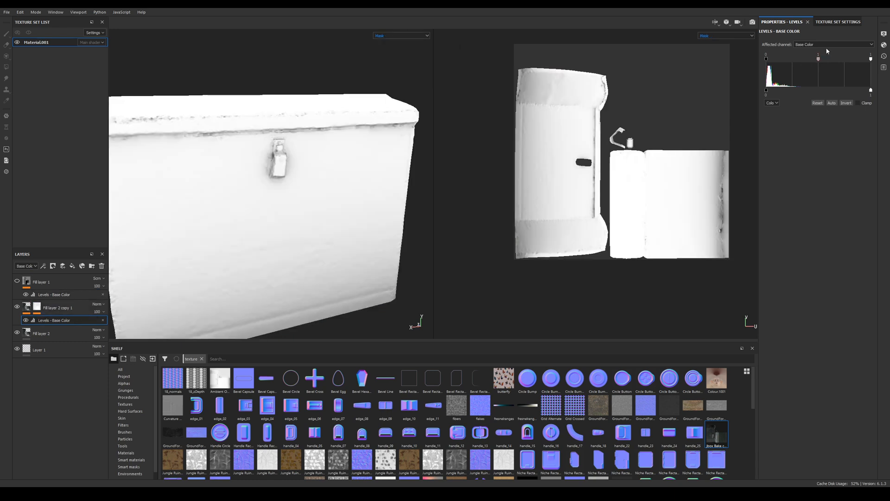
- Adjust the Levels midtones and white point of Fill layer 2 copy 1 in Base Color view and select the layer's mask
{"action": "left_click_drag", "start_coordinate": [818, 59], "coordinate": [849, 59]}
{"action": "left_click", "coordinate": [392, 36]}
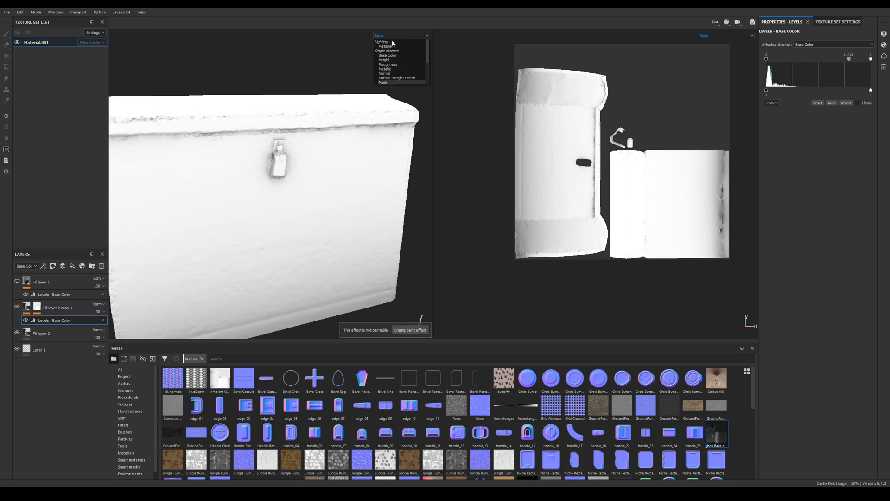
{"action": "left_click", "coordinate": [389, 55]}
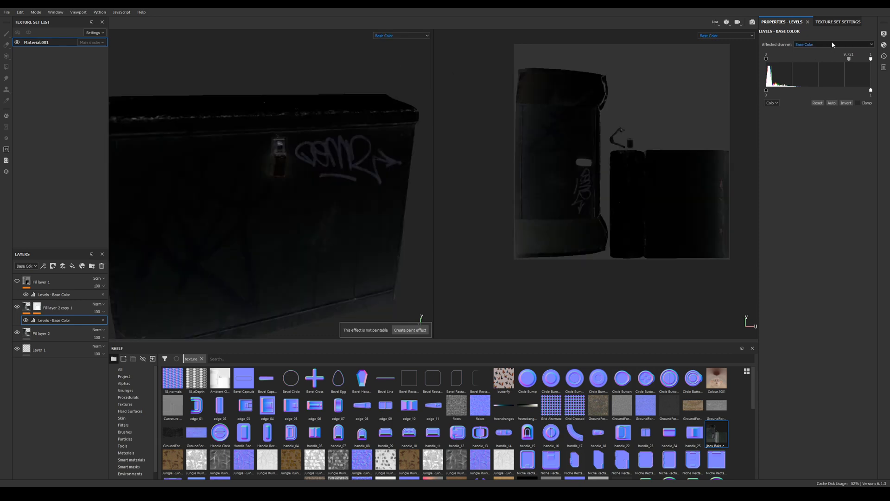
{"action": "left_click_drag", "start_coordinate": [849, 58], "coordinate": [765, 59]}
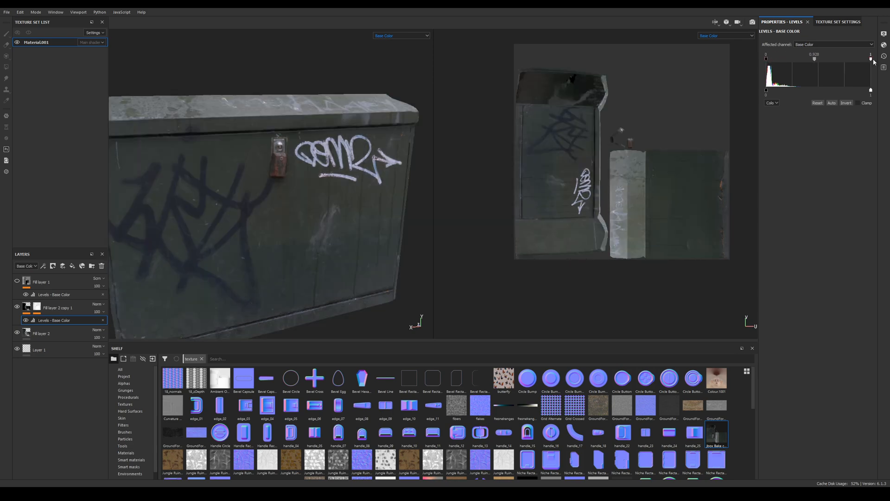
{"action": "left_click_drag", "start_coordinate": [871, 60], "coordinate": [889, 69]}
{"action": "left_click", "coordinate": [37, 307]}
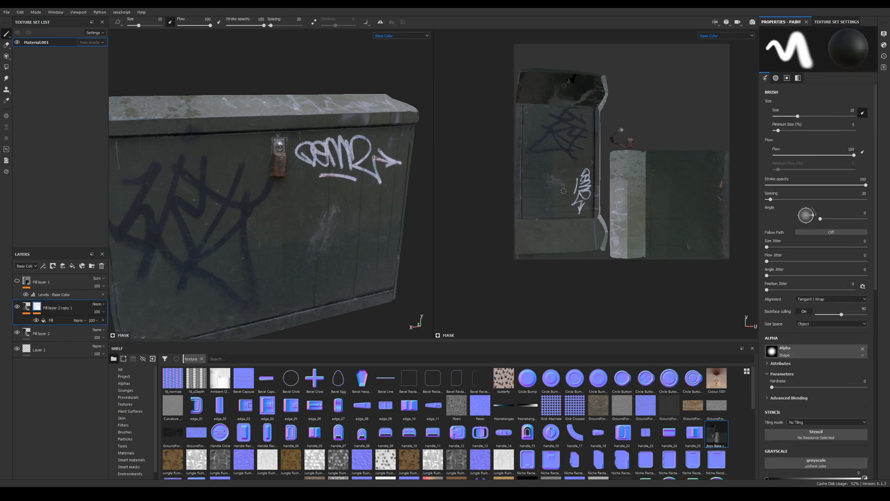
- Add a Levels effect above the ambient occlusion fill in Fill layer 2 copy 1's mask, display the mask, and invert the Levels
{"action": "left_click", "coordinate": [58, 320]}
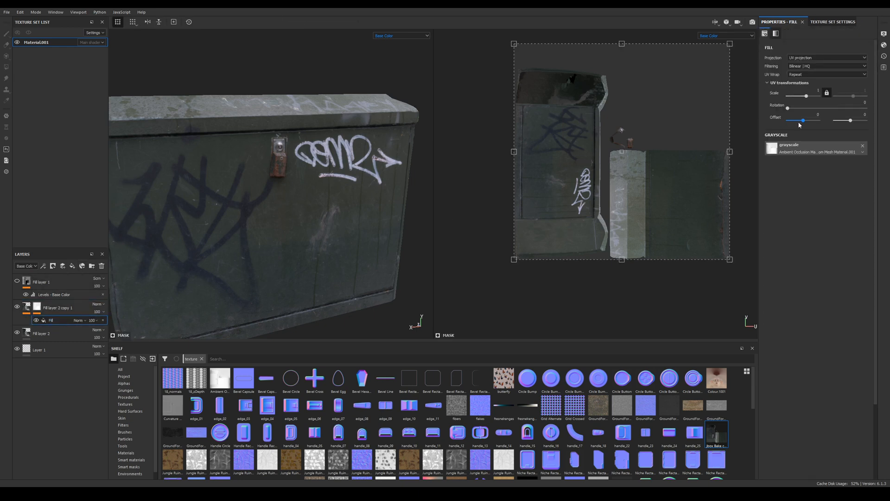
{"action": "left_click", "coordinate": [39, 308]}
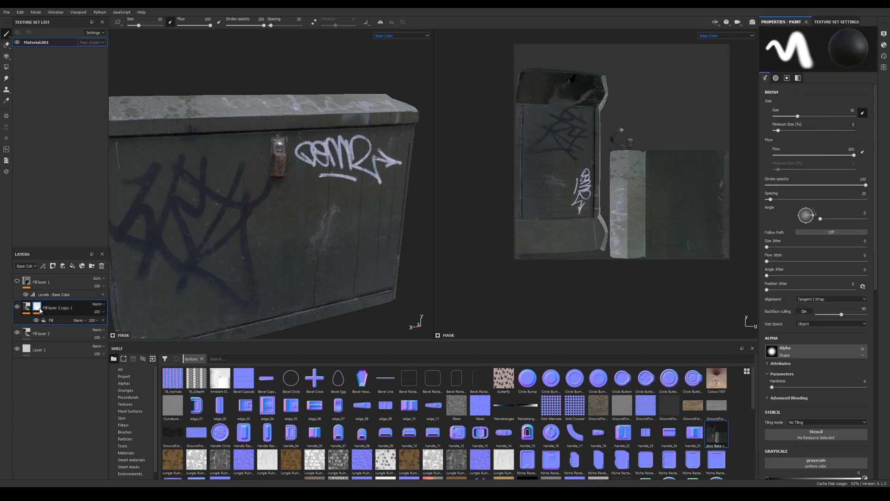
{"action": "right_click", "coordinate": [60, 322]}
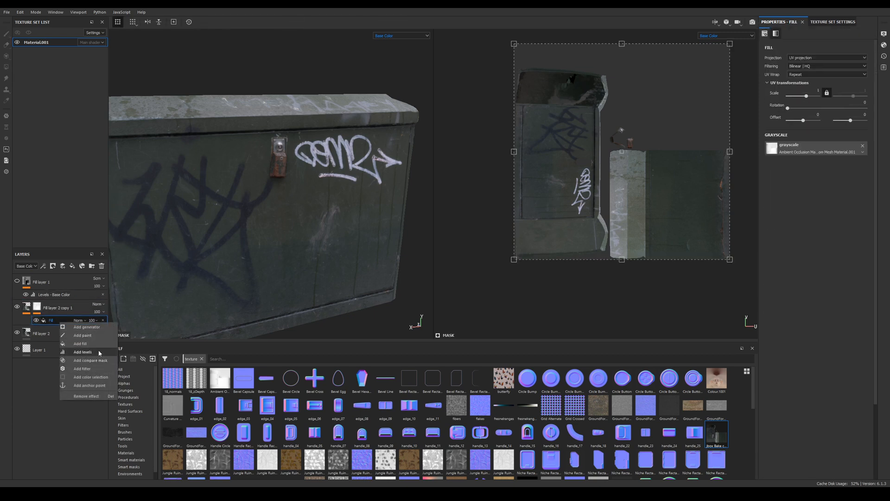
{"action": "left_click", "coordinate": [83, 352]}
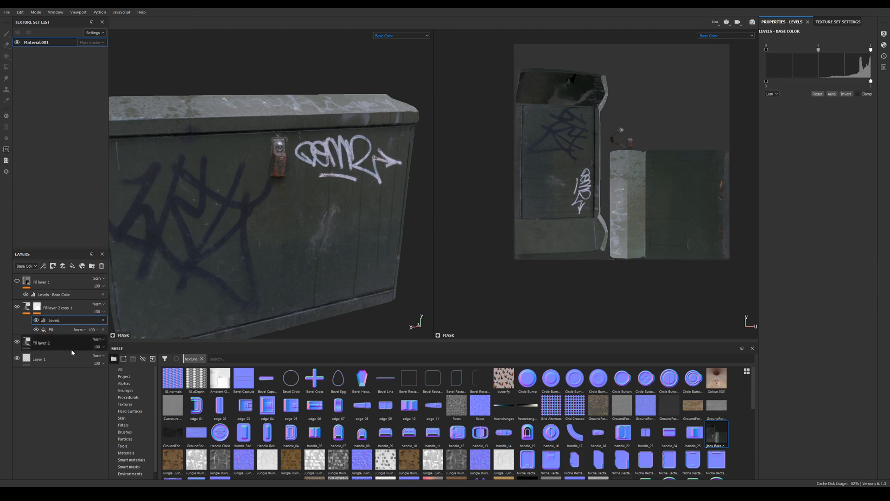
{"action": "left_click", "coordinate": [401, 35]}
{"action": "left_click", "coordinate": [387, 83]}
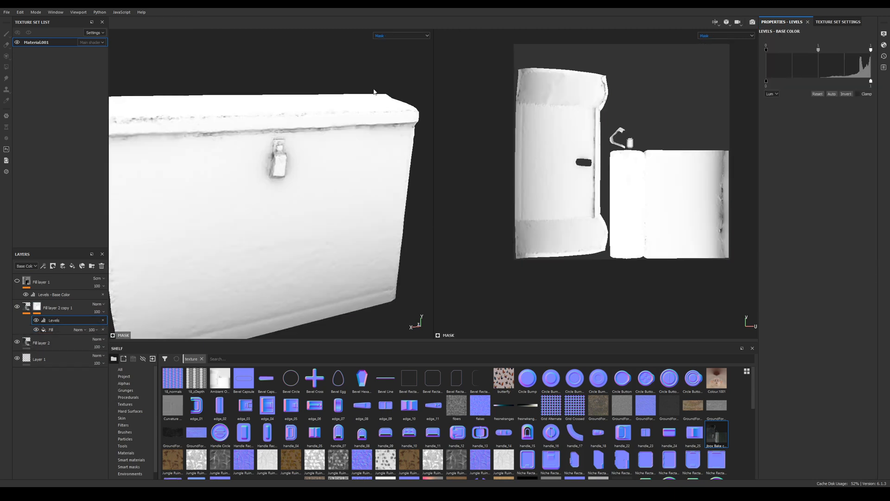
{"action": "left_click", "coordinate": [831, 94]}
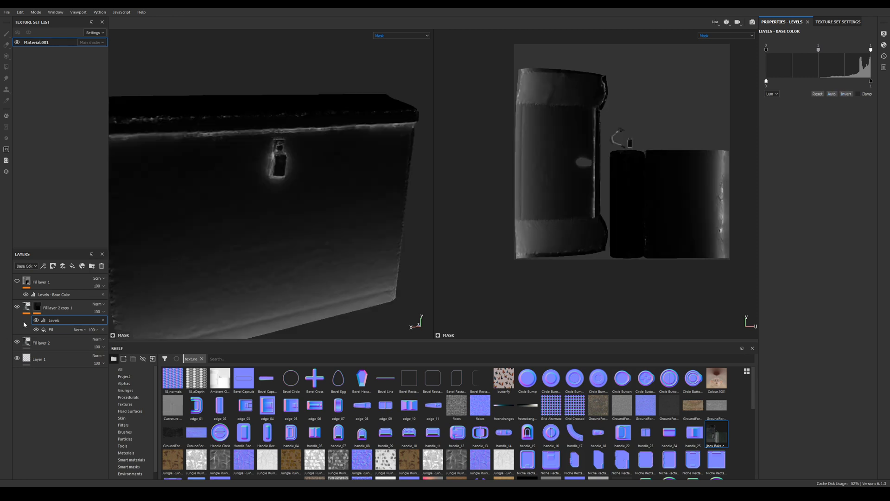
- In Base Color view, set the Base Color Levels midtones of Fill layer 2 copy 1 to about 0.66
{"action": "left_click", "coordinate": [27, 306]}
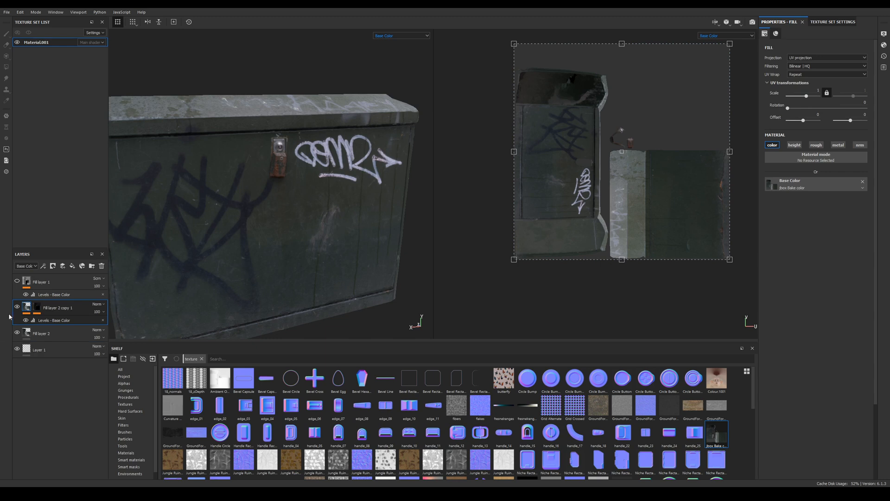
{"action": "left_click", "coordinate": [51, 319]}
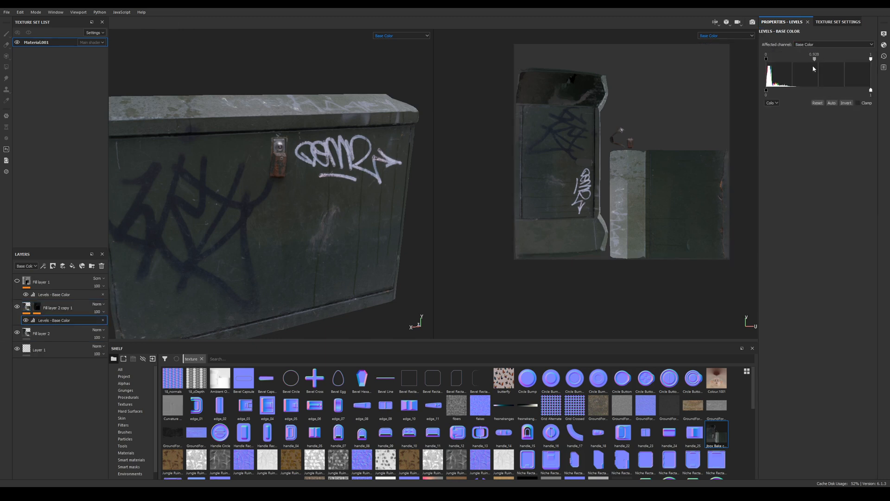
{"action": "left_click_drag", "start_coordinate": [814, 59], "coordinate": [794, 76]}
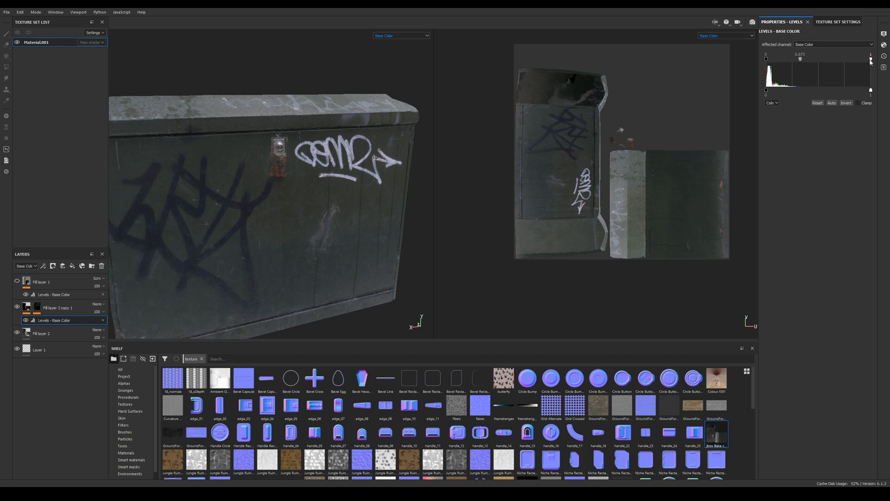
{"action": "left_click_drag", "start_coordinate": [869, 61], "coordinate": [822, 70]}
{"action": "key", "text": "ctrl+z"}
{"action": "left_click_drag", "start_coordinate": [766, 60], "coordinate": [747, 71]}
{"action": "left_click_drag", "start_coordinate": [800, 59], "coordinate": [800, 61]}
- Compare the box with Fill layer 2 copy 1 hidden and shown, leaving the layer visible
{"action": "left_click", "coordinate": [16, 307]}
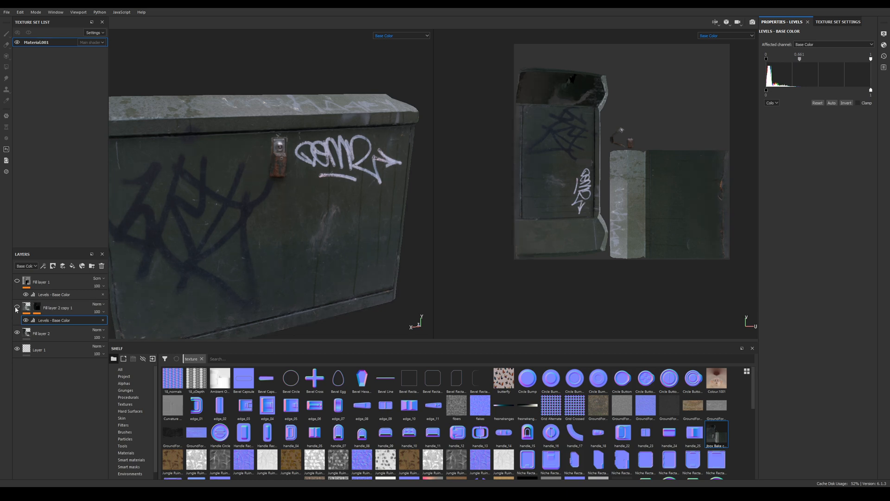
{"action": "left_click", "coordinate": [17, 307]}
{"action": "left_click", "coordinate": [17, 307]}
{"action": "left_click", "coordinate": [16, 307]}
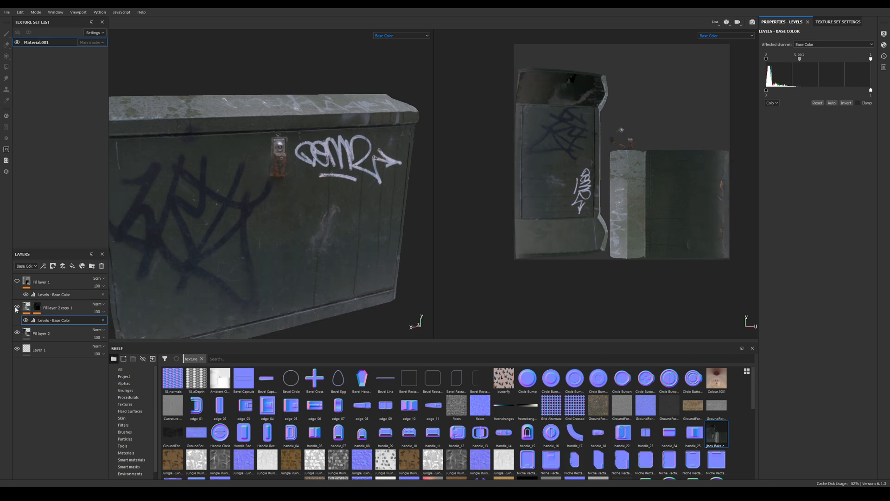
{"action": "left_click", "coordinate": [16, 306]}
{"action": "left_click", "coordinate": [17, 307]}
{"action": "left_click", "coordinate": [17, 307]}
{"action": "left_click", "coordinate": [17, 307]}
{"action": "left_click", "coordinate": [16, 307]}
{"action": "left_click", "coordinate": [17, 307]}
{"action": "left_click", "coordinate": [16, 307]}
{"action": "left_click", "coordinate": [17, 306]}
{"action": "left_click", "coordinate": [17, 307]}
{"action": "left_click", "coordinate": [16, 307]}
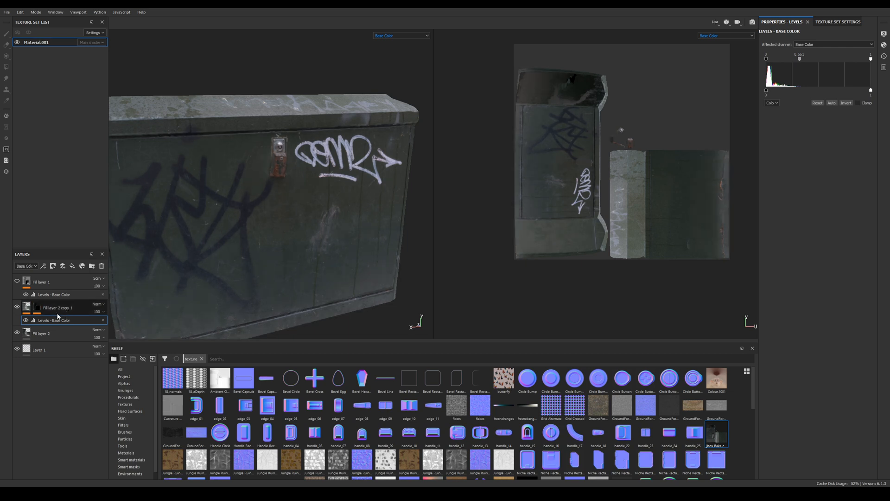
- Inspect the mask effects of Fill layer 2 copy 1 and examine the box's corrected base color from several angles
{"action": "left_click", "coordinate": [37, 306]}
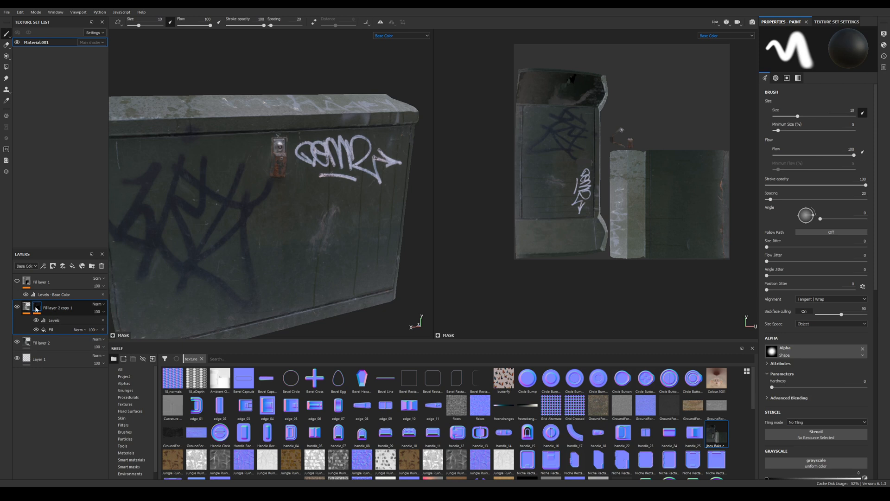
{"action": "right_click", "coordinate": [54, 330]}
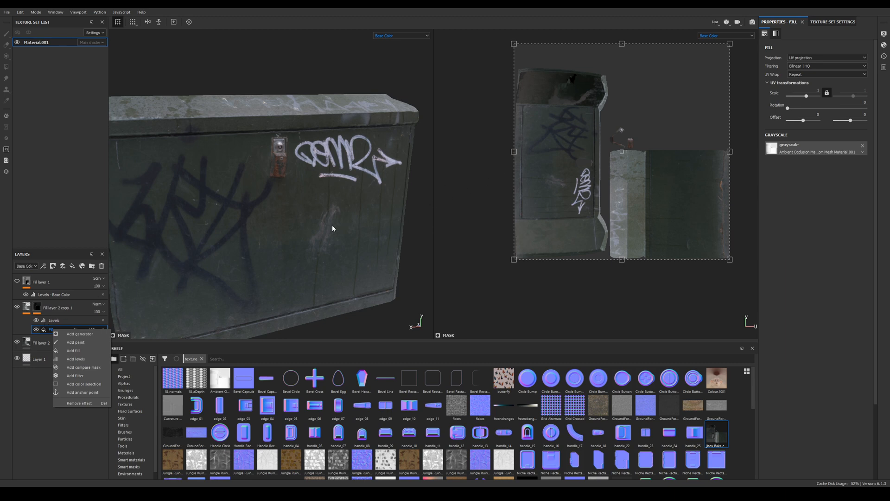
{"action": "left_click_drag", "start_coordinate": [381, 194], "coordinate": [354, 204], "text": "alt"}
{"action": "middle_click_drag", "start_coordinate": [252, 199], "coordinate": [399, 204], "text": "alt"}
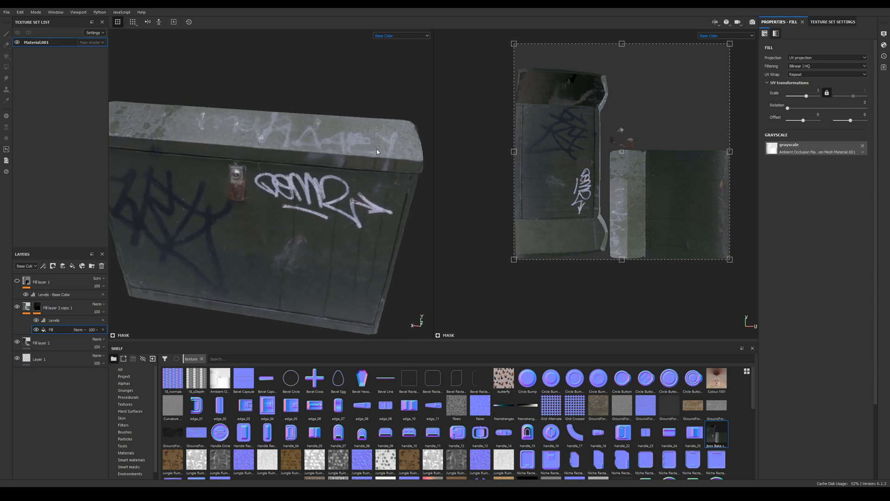
{"action": "scroll", "coordinate": [642, 257], "scroll_direction": "up", "scroll_amount": 3}
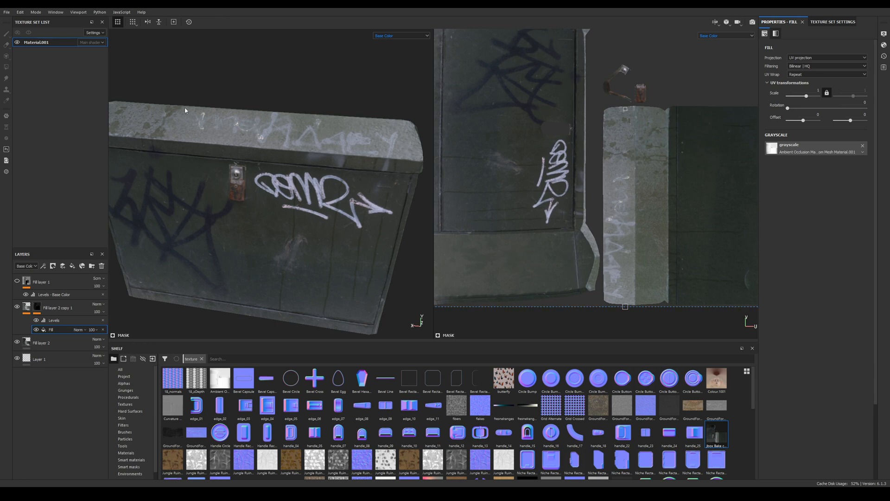
{"action": "left_click_drag", "start_coordinate": [176, 185], "coordinate": [221, 185], "text": "alt"}
{"action": "middle_click_drag", "start_coordinate": [221, 183], "coordinate": [269, 186], "text": "alt"}
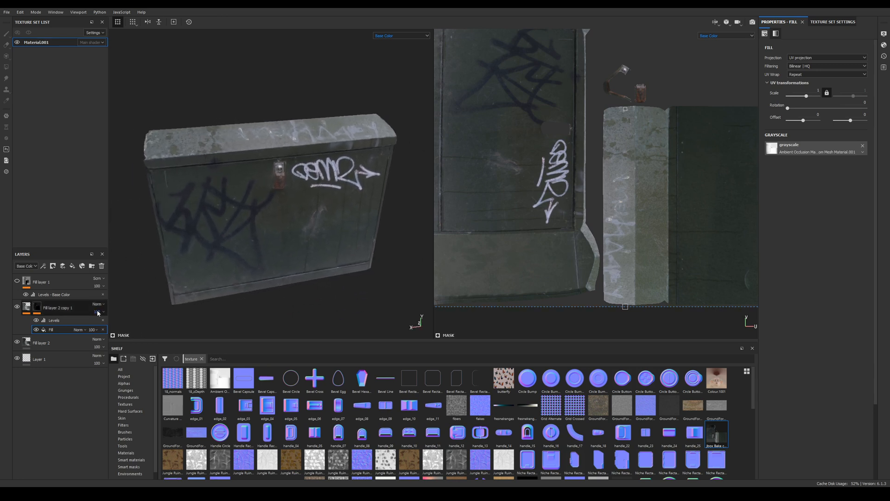
- Rename Fill layer 2 copy 1 as "main Dlight" and duplicate the layer
{"action": "double_click", "coordinate": [60, 307]}
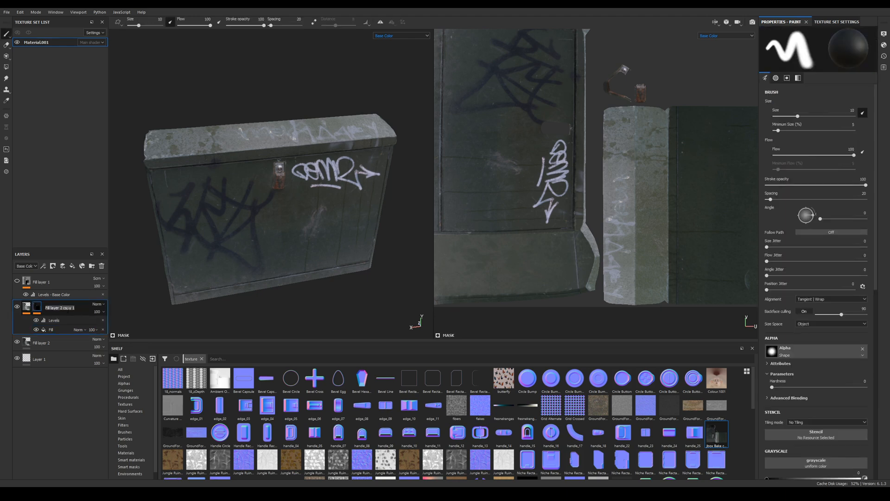
{"action": "type", "text": "ca"}
{"action": "key", "text": "Return"}
{"action": "key", "text": "ctrl+d"}
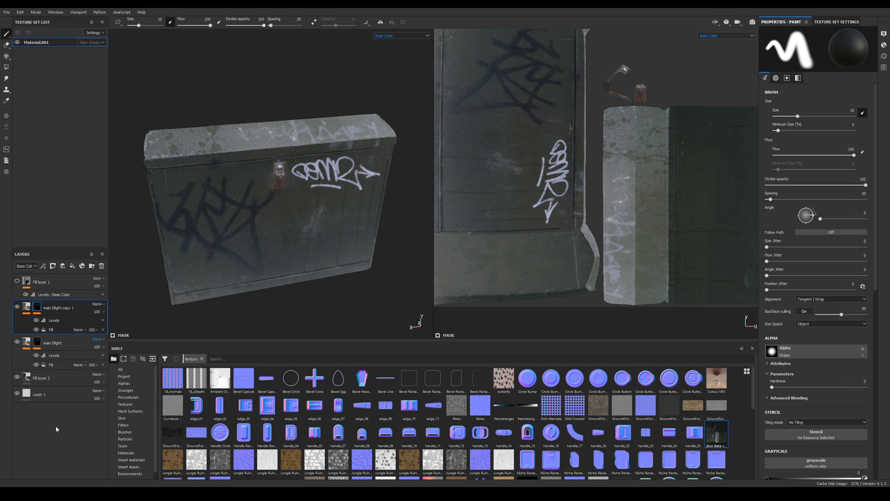
- Rename the duplicated layer as "lid Dlight"
{"action": "double_click", "coordinate": [75, 308]}
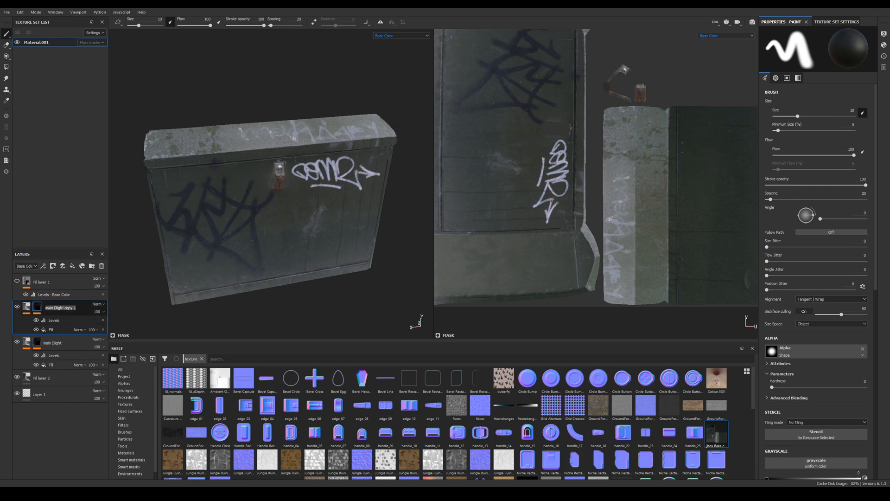
{"action": "double_click", "coordinate": [49, 308]}
{"action": "type", "text": "lic"}
{"action": "key", "text": "BackSpace"}
{"action": "type", "text": "d Dlight"}
{"action": "key", "text": "Return"}
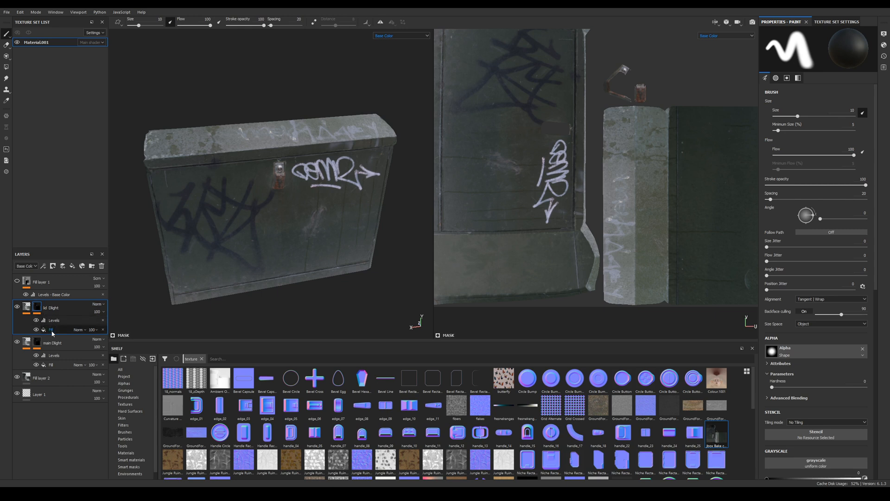
- Replace the ambient occlusion fill in the lid Dlight mask with a paint effect placed beneath the Levels
{"action": "left_click", "coordinate": [55, 330]}
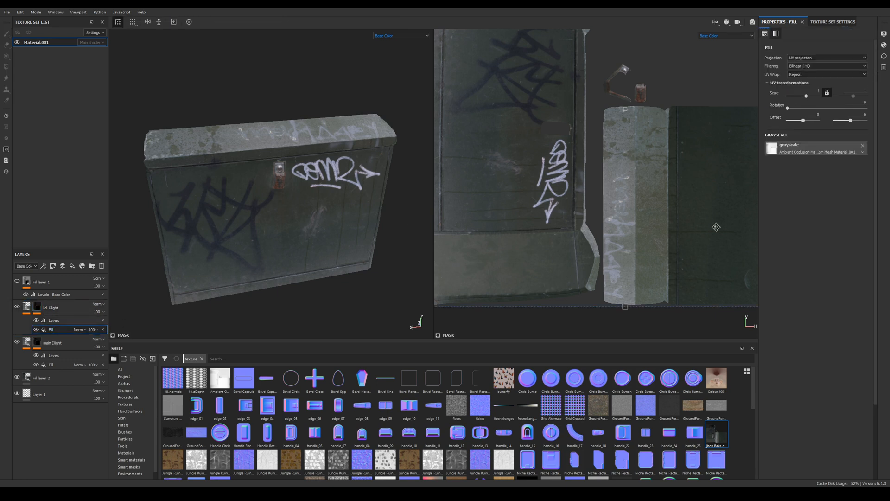
{"action": "right_click", "coordinate": [55, 332]}
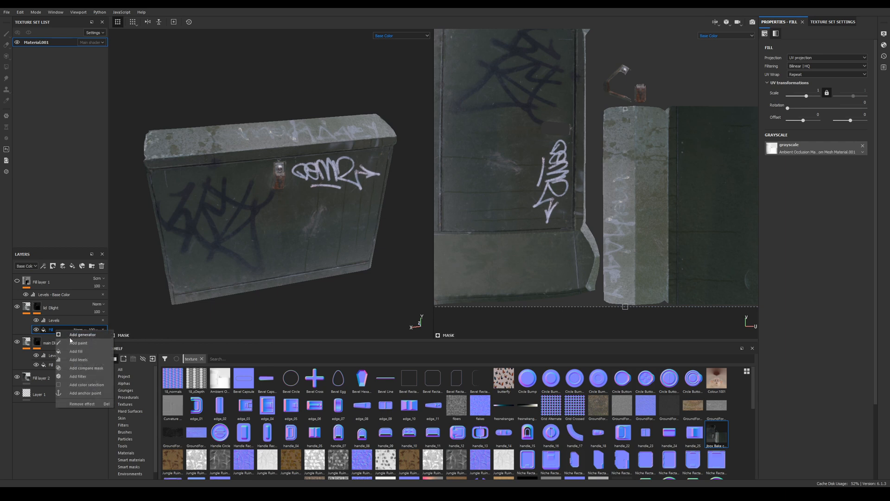
{"action": "left_click", "coordinate": [84, 404]}
{"action": "right_click", "coordinate": [57, 321]}
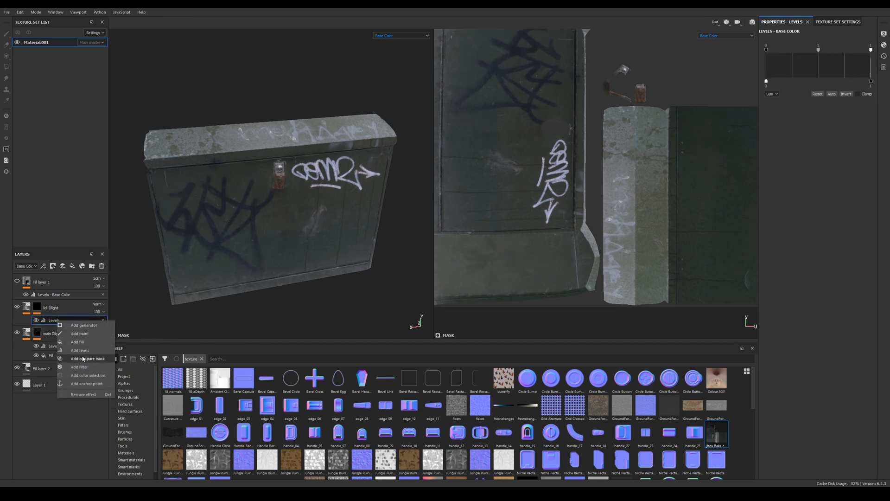
{"action": "left_click", "coordinate": [84, 334]}
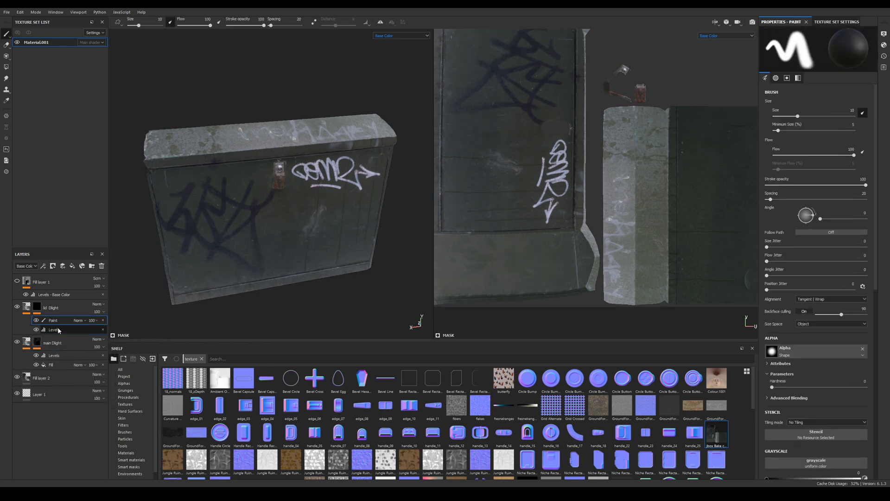
{"action": "mouse_move", "coordinate": [56, 324]}
{"action": "left_mouse_down"}
{"action": "mouse_move", "coordinate": [65, 332]}
{"action": "mouse_move", "coordinate": [103, 324]}
{"action": "left_mouse_up"}
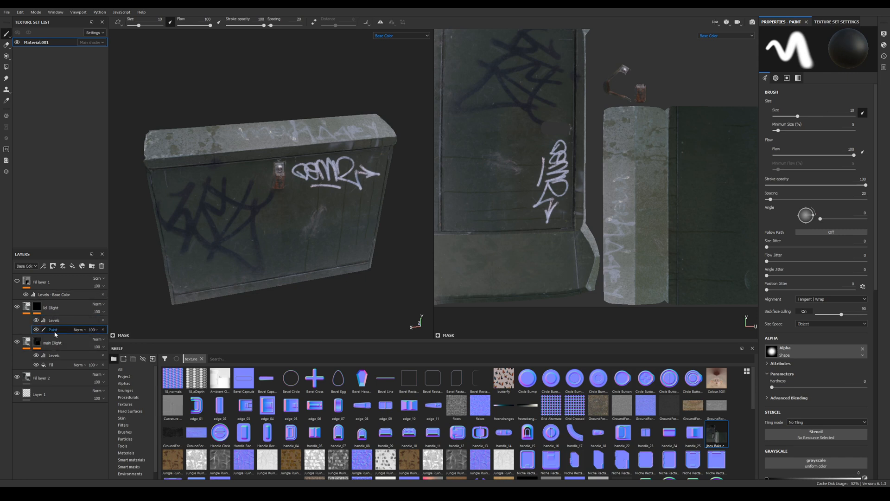
- Test a stroke on the lid's UV island, set the brush alignment to UV, and display the Material view
{"action": "left_click_drag", "start_coordinate": [639, 196], "coordinate": [641, 264]}
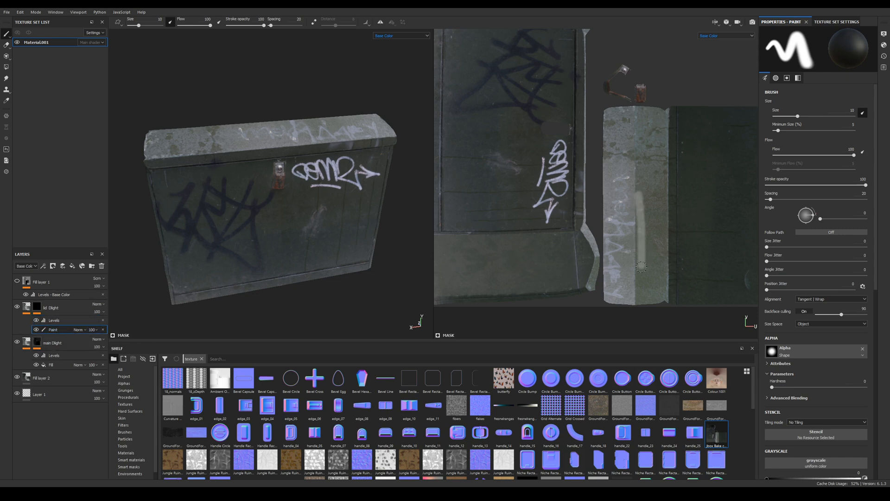
{"action": "left_click", "coordinate": [710, 36]}
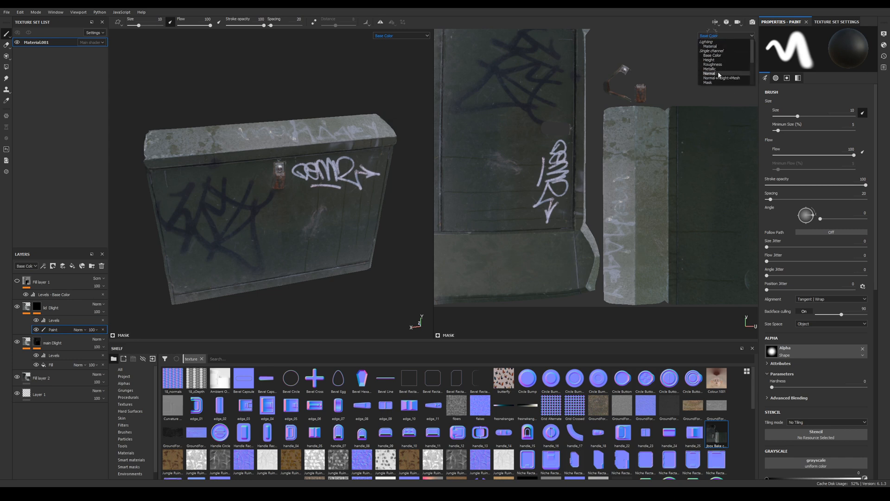
{"action": "left_click", "coordinate": [712, 83]}
{"action": "left_click", "coordinate": [806, 299]}
{"action": "left_click", "coordinate": [810, 319]}
{"action": "left_click", "coordinate": [711, 36]}
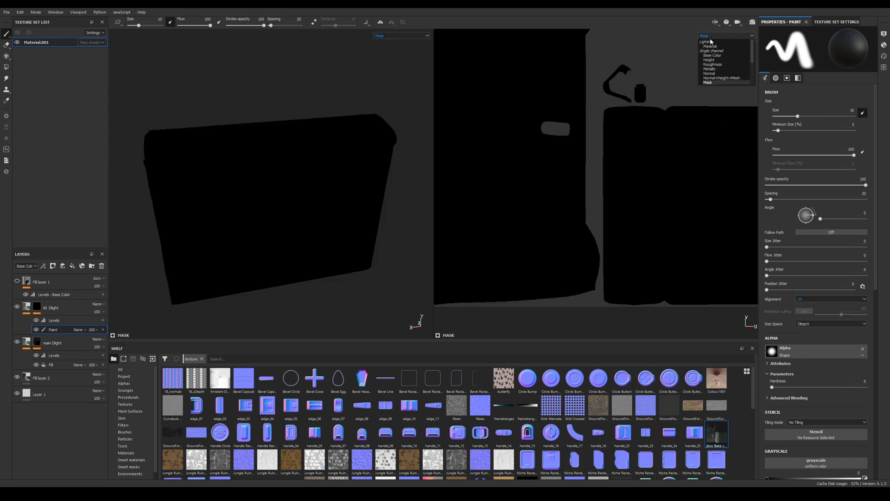
{"action": "left_click", "coordinate": [710, 47]}
- Paint the lid Dlight mask around the borders and across the lid's UV island, enlarging the brush to 24.58
{"action": "left_click_drag", "start_coordinate": [653, 112], "coordinate": [649, 185]}
{"action": "left_click", "coordinate": [662, 111]}
{"action": "left_click", "coordinate": [665, 299], "text": "shift"}
{"action": "left_click", "coordinate": [605, 297], "text": "shift"}
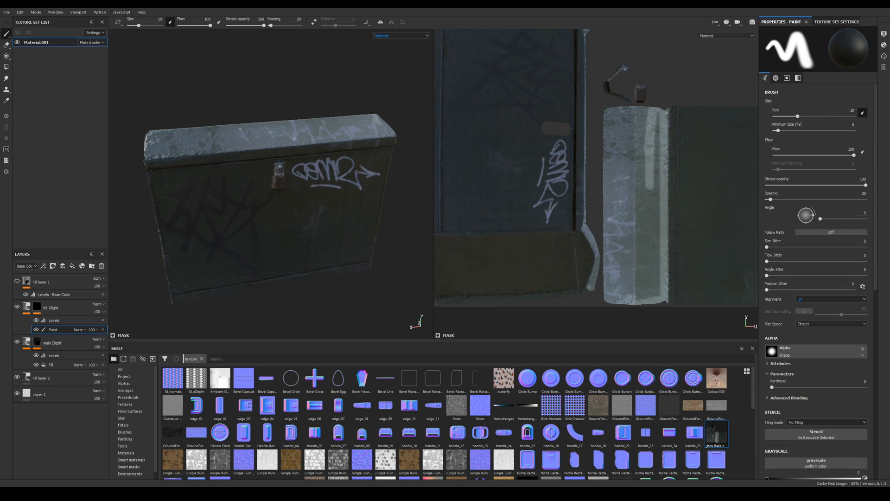
{"action": "left_click_drag", "start_coordinate": [608, 110], "coordinate": [651, 111], "text": "shift"}
{"action": "right_click_drag", "start_coordinate": [648, 152], "coordinate": [665, 152], "text": "ctrl"}
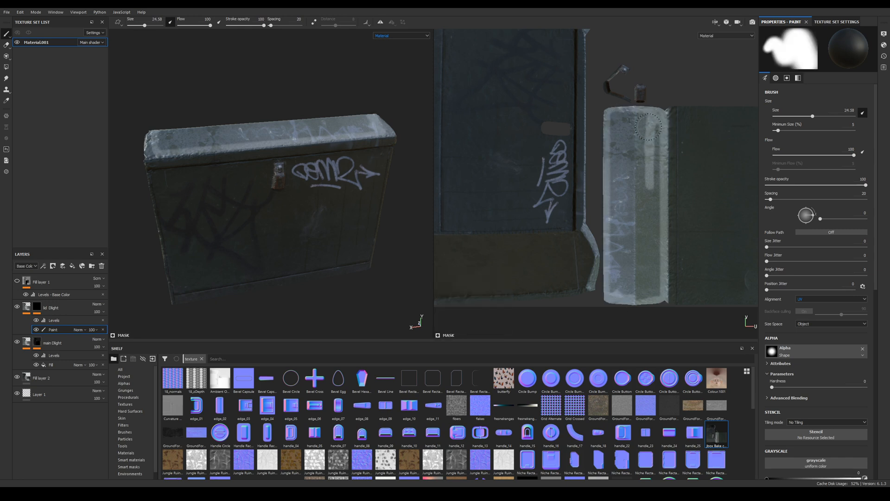
{"action": "mouse_move", "coordinate": [650, 131]}
{"action": "left_mouse_down"}
{"action": "mouse_move", "coordinate": [651, 285]}
{"action": "mouse_move", "coordinate": [618, 271]}
{"action": "mouse_move", "coordinate": [632, 131]}
{"action": "mouse_move", "coordinate": [646, 120]}
{"action": "left_mouse_up"}
- Paint the lid's narrow curved edge strip with a smaller brush, and set the brush size space to Texture
{"action": "scroll", "coordinate": [603, 283], "scroll_direction": "up", "scroll_amount": 4}
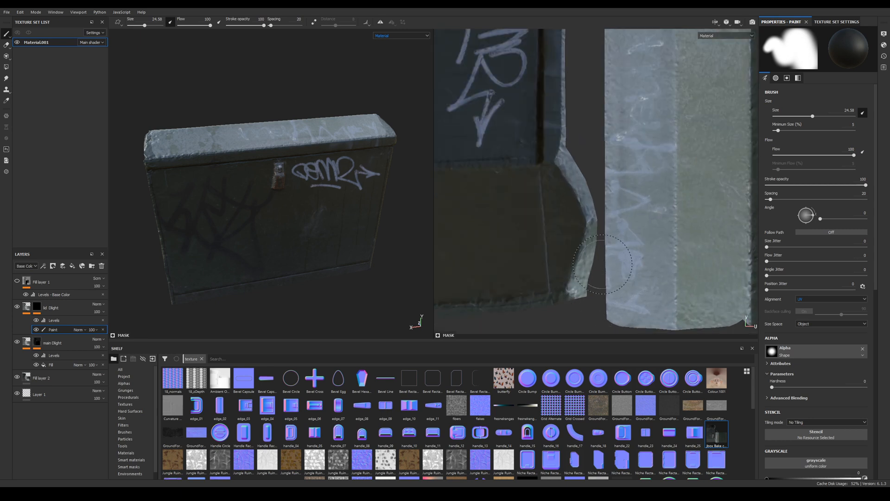
{"action": "left_click_drag", "start_coordinate": [613, 233], "coordinate": [597, 140]}
{"action": "right_click_drag", "start_coordinate": [597, 134], "coordinate": [580, 134], "text": "ctrl"}
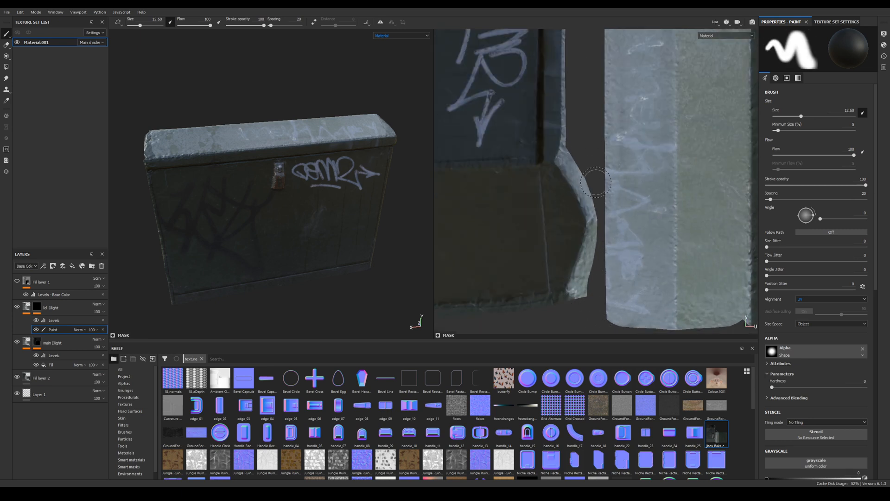
{"action": "left_click_drag", "start_coordinate": [597, 190], "coordinate": [570, 157]}
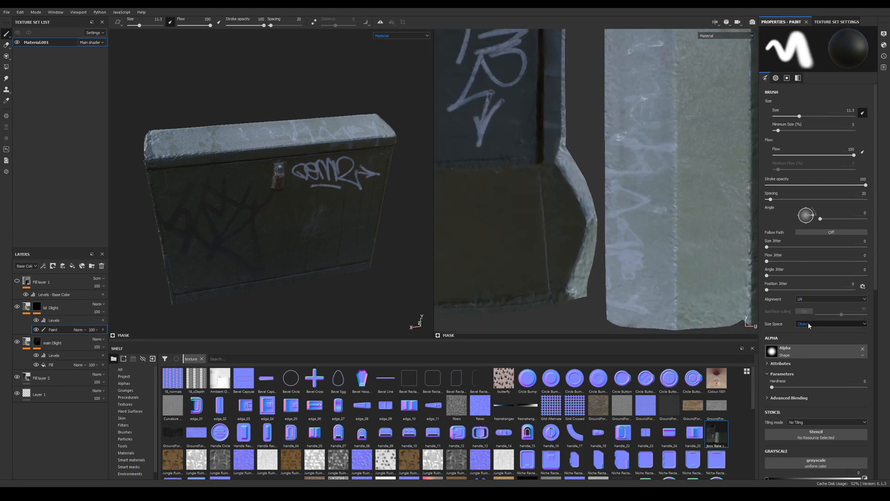
{"action": "left_click", "coordinate": [829, 323]}
{"action": "left_click", "coordinate": [820, 338]}
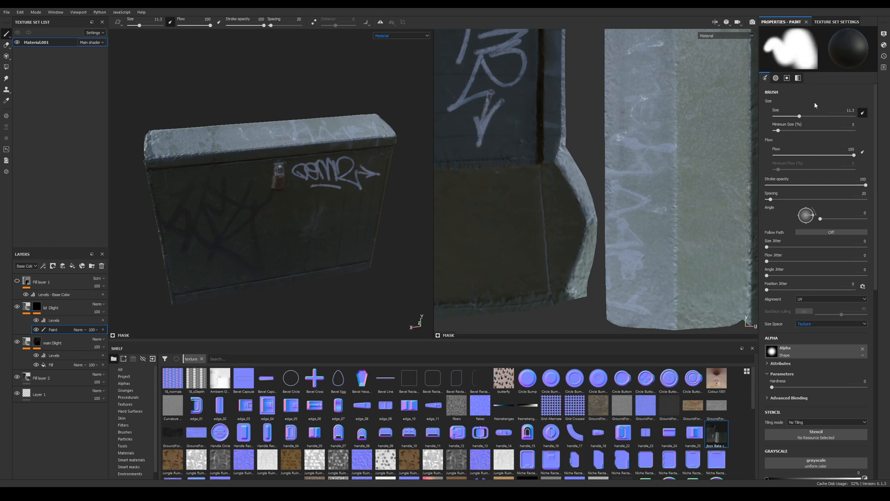
{"action": "key", "text": "bracketleft"}
{"action": "key", "text": "p"}
{"action": "key", "text": "b"}
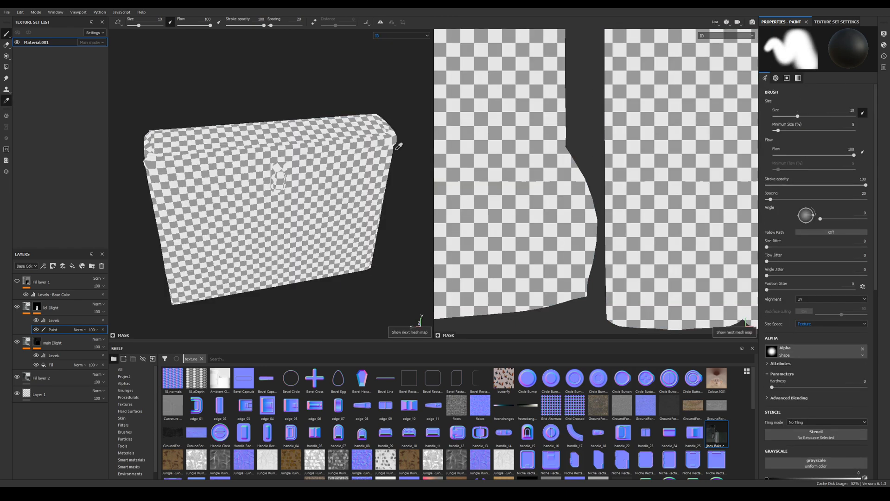
{"action": "left_click", "coordinate": [716, 36]}
{"action": "left_click", "coordinate": [709, 43]}
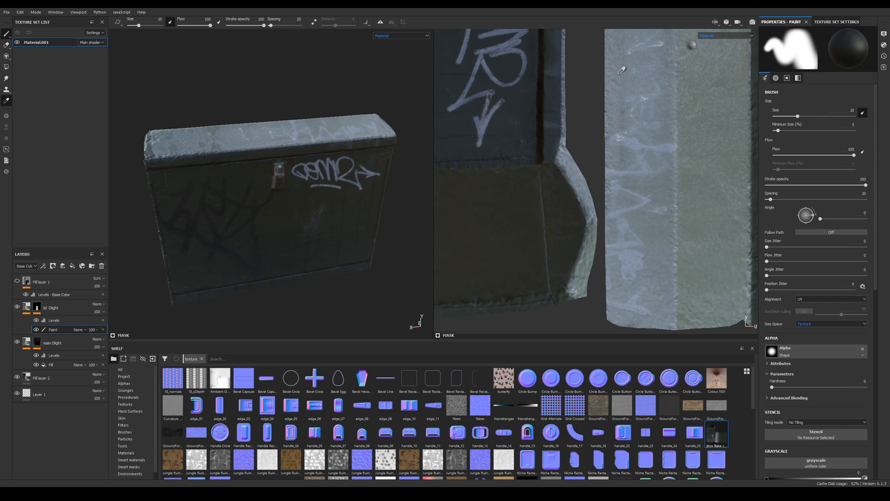
{"action": "left_click", "coordinate": [8, 36]}
- Paint the thin straight lid edge beside the graffiti panel's UV island in the lid Dlight mask, using straight strokes and brush size 1.37
{"action": "right_click_drag", "start_coordinate": [568, 145], "coordinate": [545, 144], "text": "ctrl"}
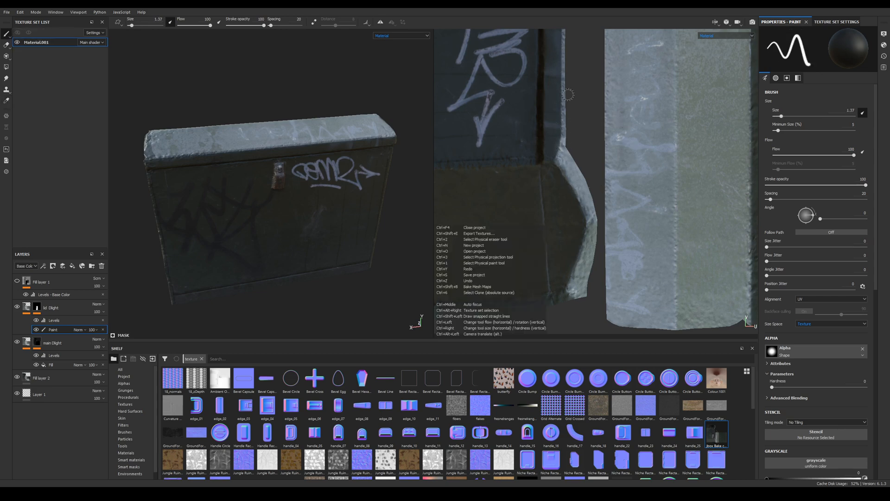
{"action": "middle_click_drag", "start_coordinate": [576, 86], "coordinate": [582, 294], "text": "alt"}
{"action": "middle_click_drag", "start_coordinate": [583, 203], "coordinate": [580, 262], "text": "alt"}
{"action": "left_click", "coordinate": [576, 122], "text": "shift"}
{"action": "left_click", "coordinate": [584, 261]}
{"action": "left_click", "coordinate": [582, 104], "text": "shift"}
{"action": "middle_click_drag", "start_coordinate": [581, 104], "coordinate": [587, 205], "text": "alt"}
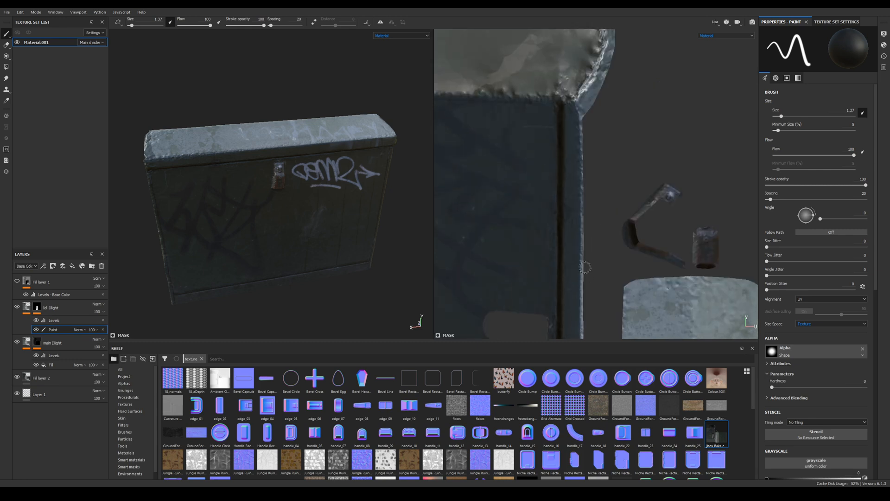
{"action": "left_click", "coordinate": [586, 267]}
{"action": "left_click", "coordinate": [583, 116], "text": "shift"}
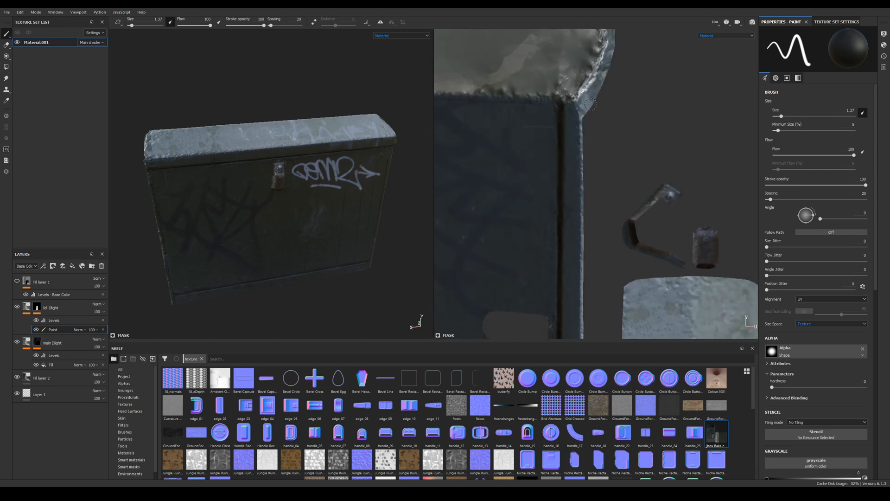
- Paint the other curved lid edge strip at the far end of the UV island with brush size 4.72
{"action": "middle_click_drag", "start_coordinate": [615, 102], "coordinate": [588, 209], "text": "alt"}
{"action": "right_click_drag", "start_coordinate": [588, 210], "coordinate": [605, 210], "text": "ctrl"}
{"action": "left_click_drag", "start_coordinate": [585, 207], "coordinate": [595, 104]}
{"action": "scroll", "coordinate": [620, 210], "scroll_direction": "down", "scroll_amount": 5}
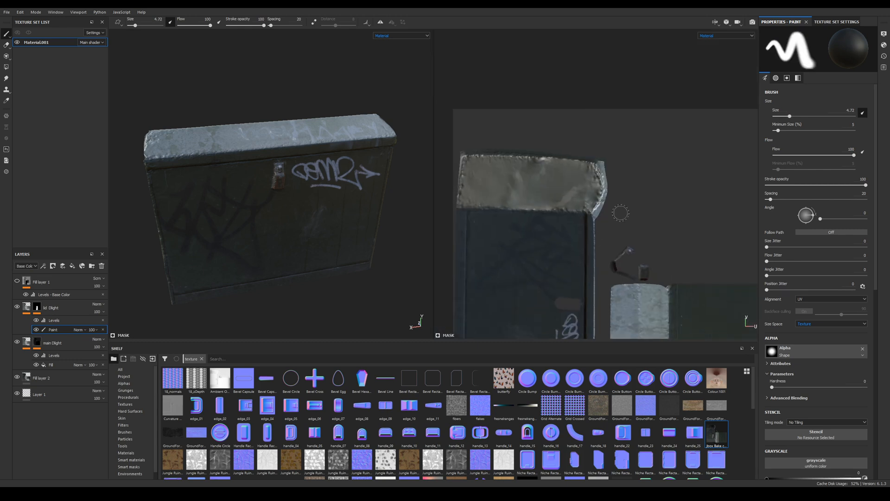
- Show only the Base Color channel and darken the lid by raising the midtone of the lid Dlight layer's Base Color levels
{"action": "middle_click_drag", "start_coordinate": [620, 208], "coordinate": [610, 75], "text": "alt"}
{"action": "left_click", "coordinate": [731, 36]}
{"action": "left_click", "coordinate": [718, 55]}
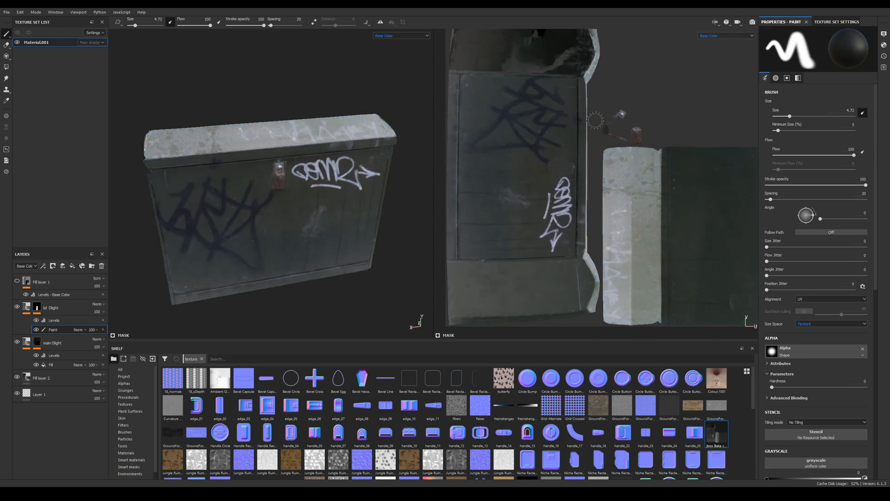
{"action": "mouse_move", "coordinate": [612, 270]}
{"action": "middle_mouse_down", "text": "alt"}
{"action": "mouse_move", "coordinate": [583, 314]}
{"action": "mouse_move", "coordinate": [583, 214]}
{"action": "mouse_move", "coordinate": [550, 249]}
{"action": "middle_mouse_up", "text": "alt"}
{"action": "scroll", "coordinate": [551, 249], "scroll_direction": "down", "scroll_amount": 1}
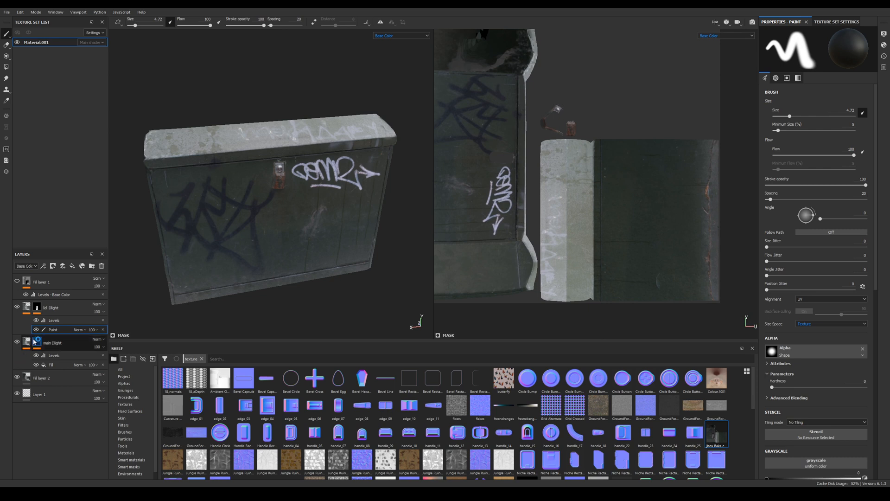
{"action": "key", "text": "Delete"}
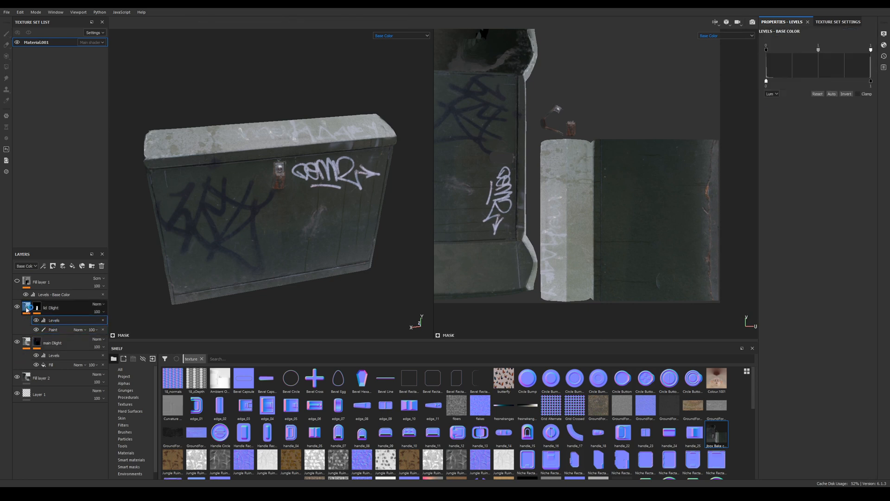
{"action": "left_click", "coordinate": [54, 320]}
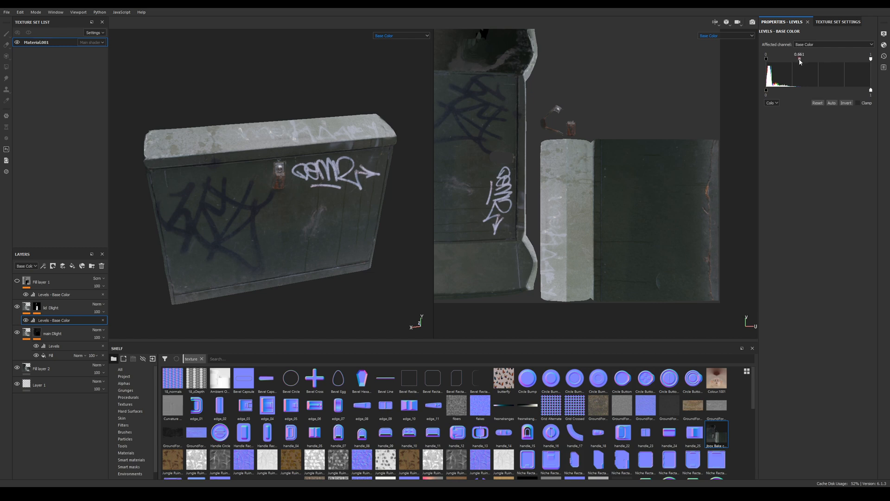
{"action": "left_click_drag", "start_coordinate": [799, 61], "coordinate": [820, 62]}
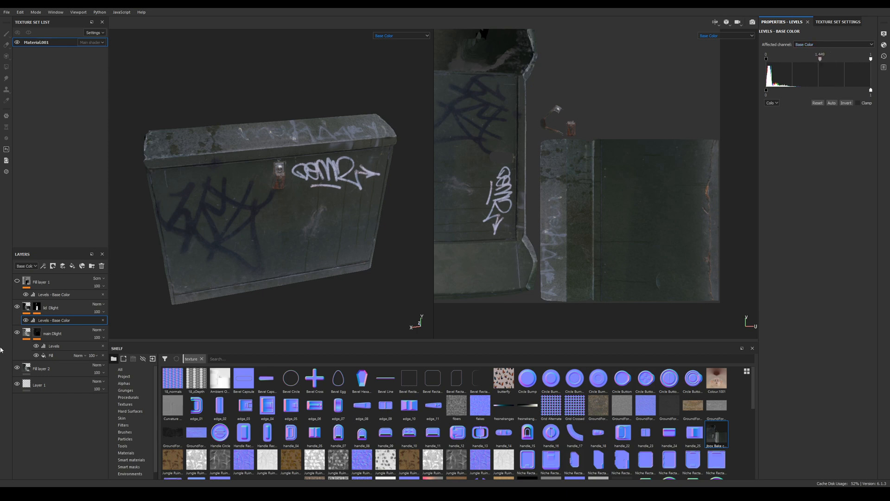
- Compare the lid with the lid Dlight layer hidden and shown, and slightly raise the midtone of its Base Color levels
{"action": "left_click", "coordinate": [18, 306]}
{"action": "left_click", "coordinate": [18, 306]}
{"action": "left_click", "coordinate": [18, 306]}
{"action": "left_click", "coordinate": [18, 307]}
{"action": "left_click", "coordinate": [18, 306]}
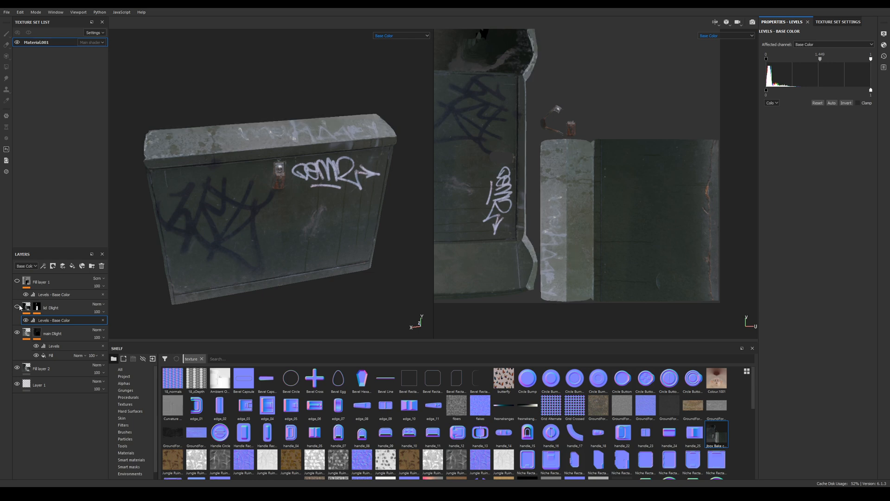
{"action": "left_click", "coordinate": [19, 306]}
{"action": "left_click", "coordinate": [18, 306]}
{"action": "left_click", "coordinate": [18, 306]}
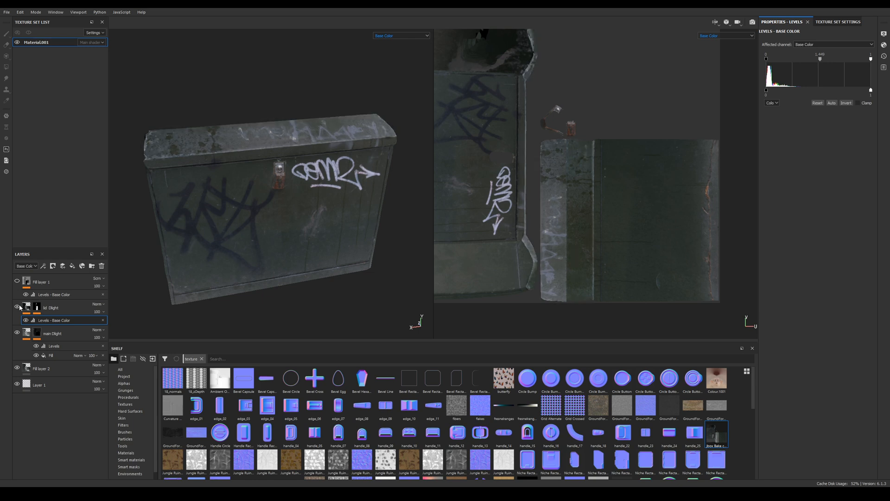
{"action": "left_click", "coordinate": [18, 306]}
{"action": "left_click", "coordinate": [18, 306]}
{"action": "left_click", "coordinate": [18, 307]}
{"action": "left_click", "coordinate": [18, 307]}
{"action": "left_click_drag", "start_coordinate": [821, 60], "coordinate": [822, 61]}
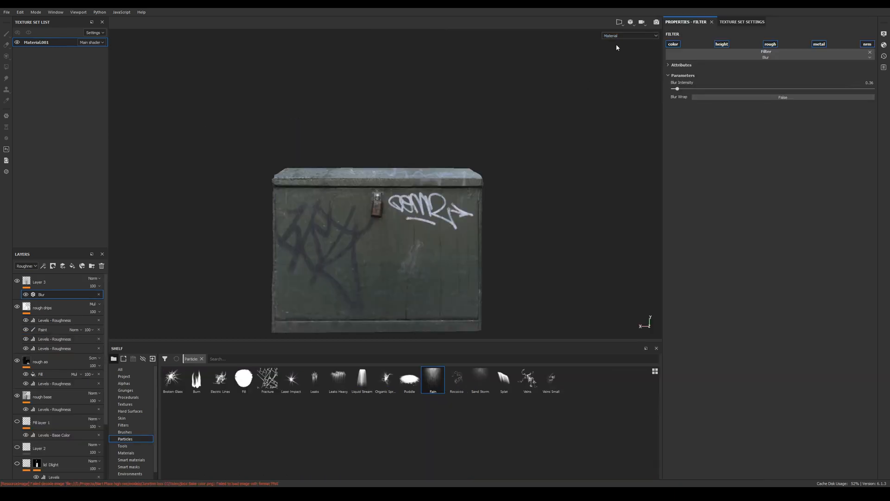
- Inspect the box's Roughness and Metallic channels, and return to the Material view to examine the lock and graffiti
{"action": "left_click", "coordinate": [616, 36]}
{"action": "left_click", "coordinate": [621, 71]}
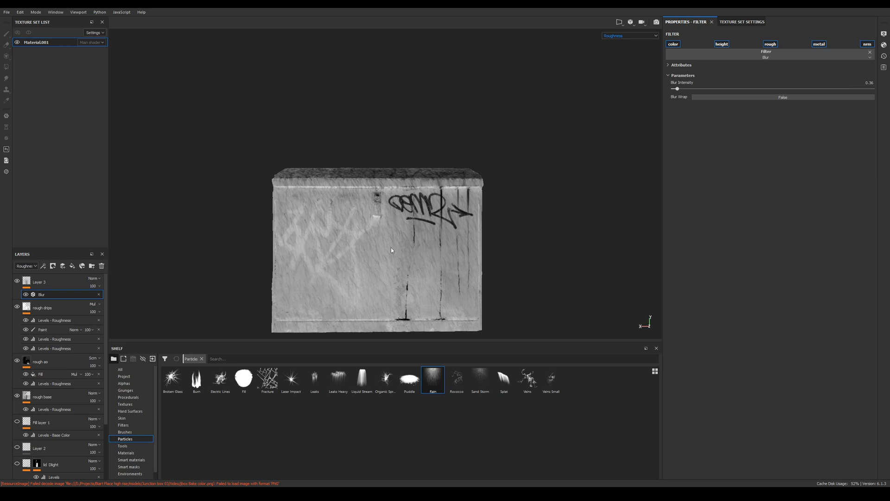
{"action": "scroll", "coordinate": [365, 198], "scroll_direction": "up", "scroll_amount": 5}
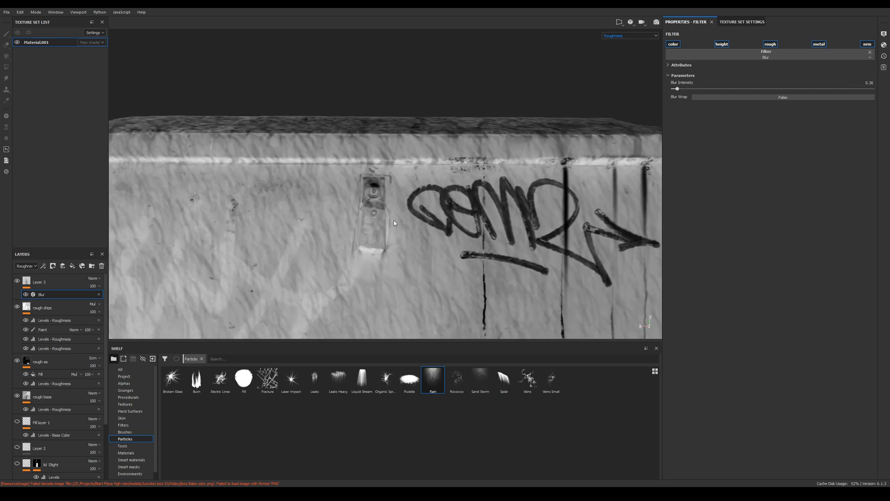
{"action": "left_click", "coordinate": [630, 35]}
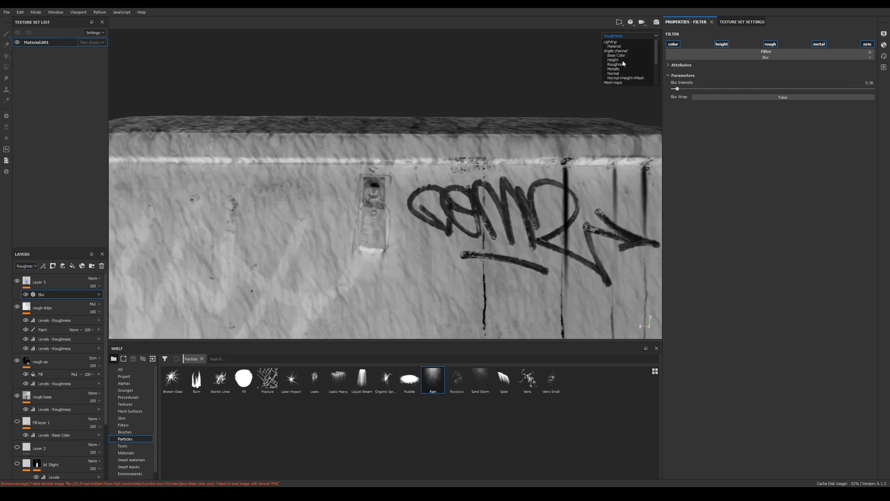
{"action": "left_click", "coordinate": [621, 74]}
{"action": "scroll", "coordinate": [358, 180], "scroll_direction": "down", "scroll_amount": 6}
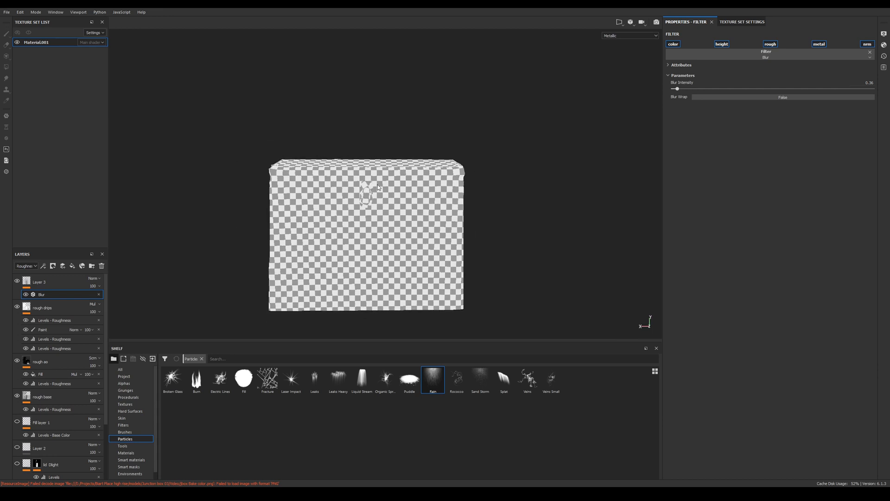
{"action": "scroll", "coordinate": [363, 183], "scroll_direction": "up", "scroll_amount": 4}
{"action": "left_click", "coordinate": [619, 37]}
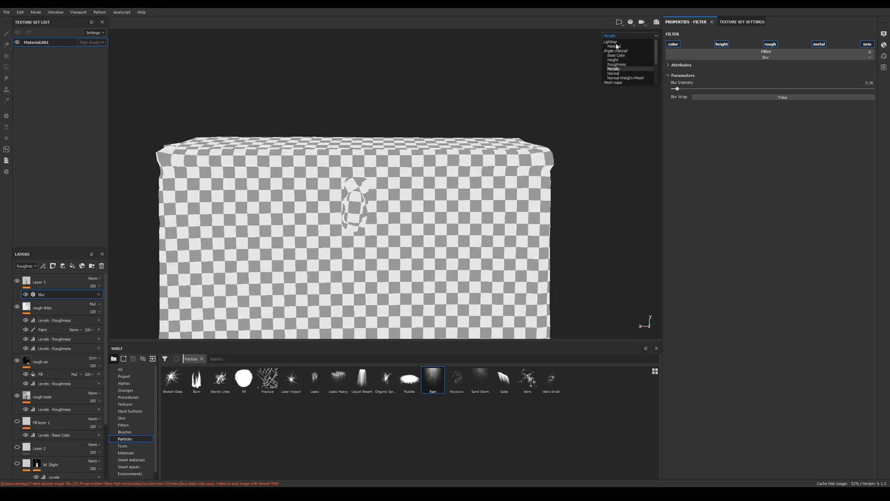
{"action": "left_click", "coordinate": [616, 44]}
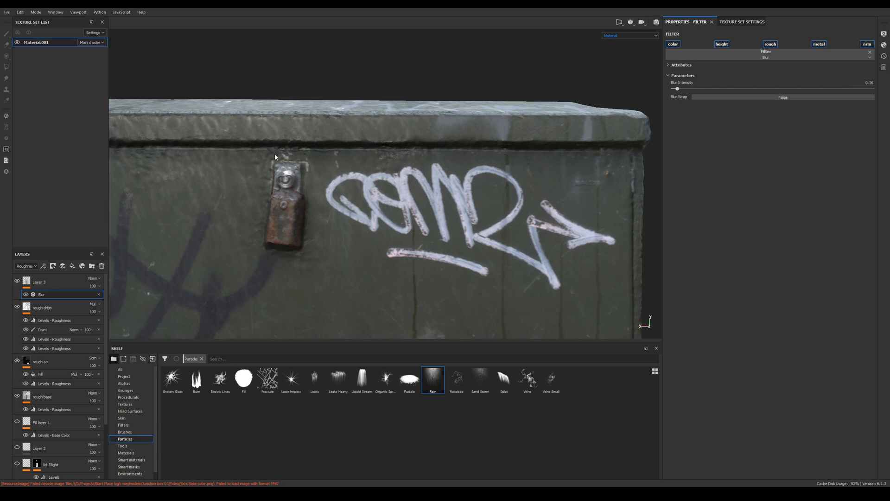
{"action": "scroll", "coordinate": [402, 199], "scroll_direction": "down", "scroll_amount": 3}
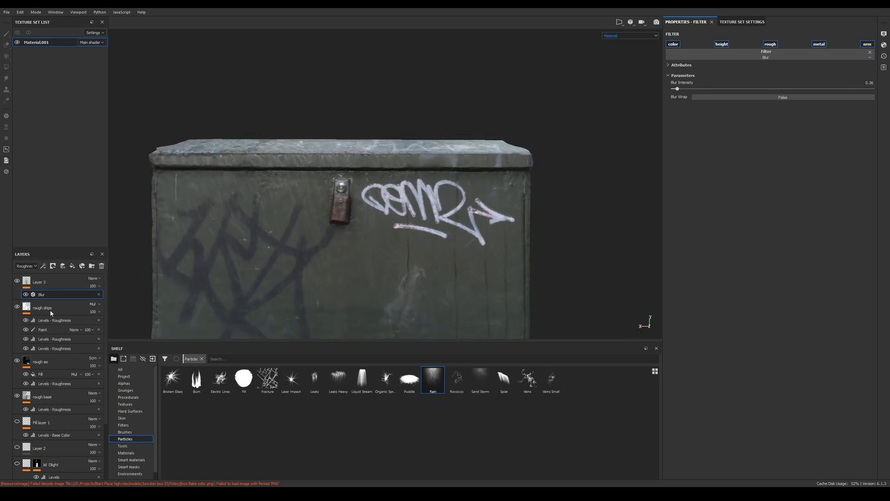
- Add a fill layer above Layer 3 with only the metal channel enabled, try a Metallic value of 1, and set it to 0
{"action": "left_click", "coordinate": [71, 266]}
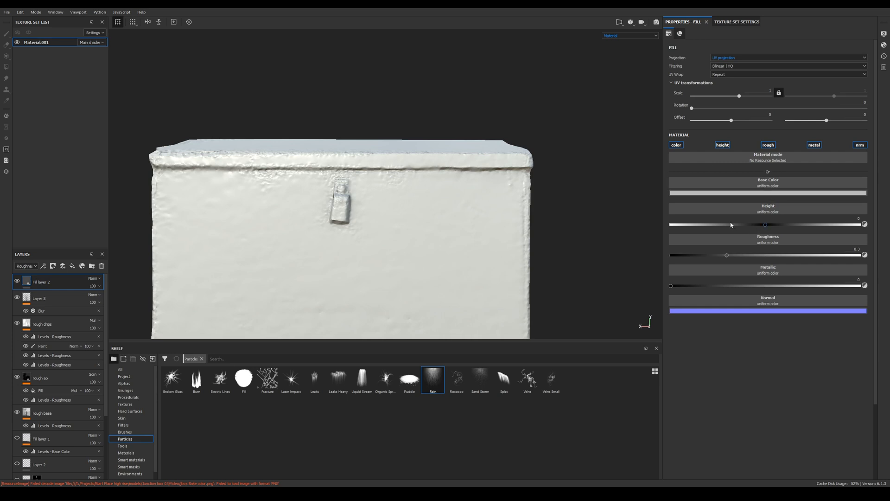
{"action": "left_click", "coordinate": [726, 145]}
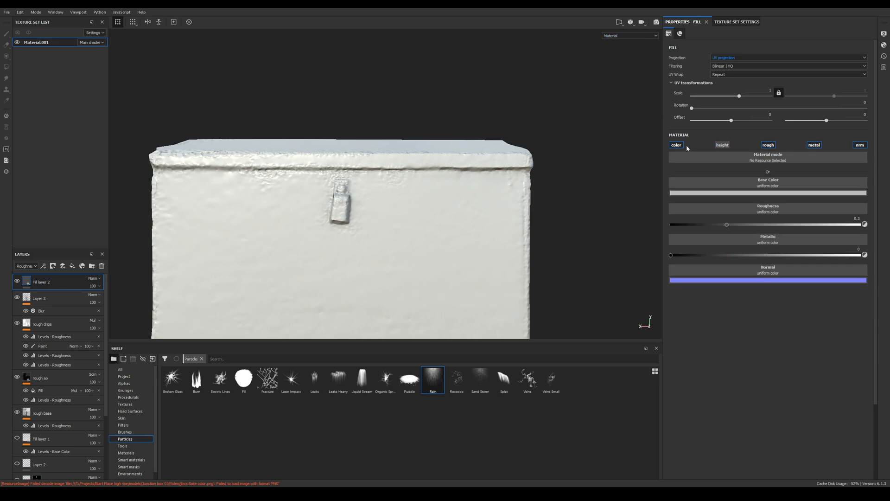
{"action": "left_click", "coordinate": [676, 145]}
{"action": "left_click", "coordinate": [768, 145]}
{"action": "left_click", "coordinate": [859, 146]}
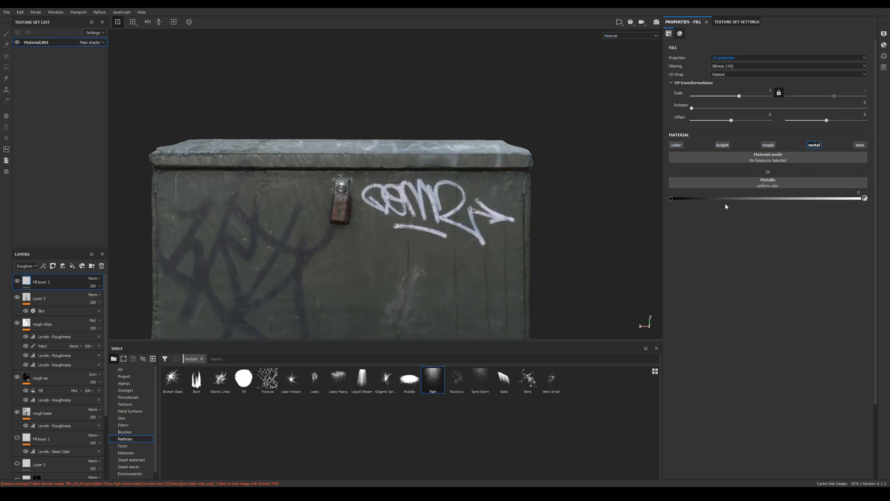
{"action": "left_click_drag", "start_coordinate": [831, 200], "coordinate": [858, 199]}
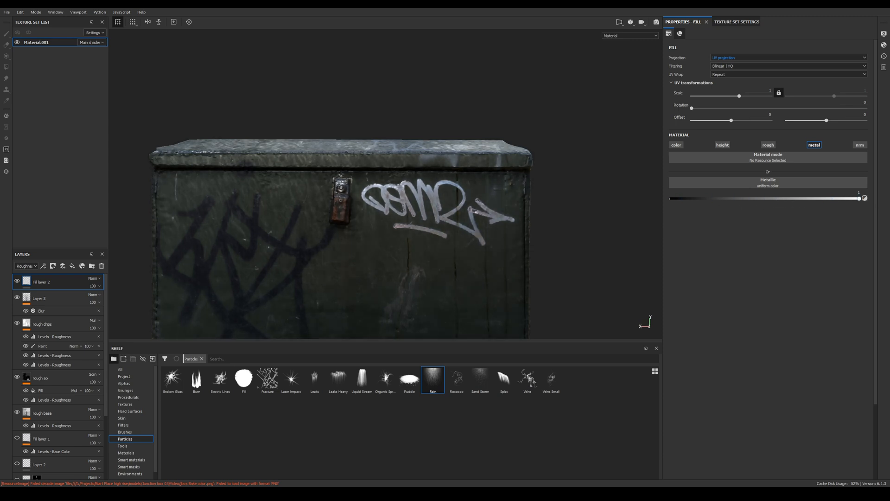
{"action": "left_click_drag", "start_coordinate": [859, 199], "coordinate": [671, 199]}
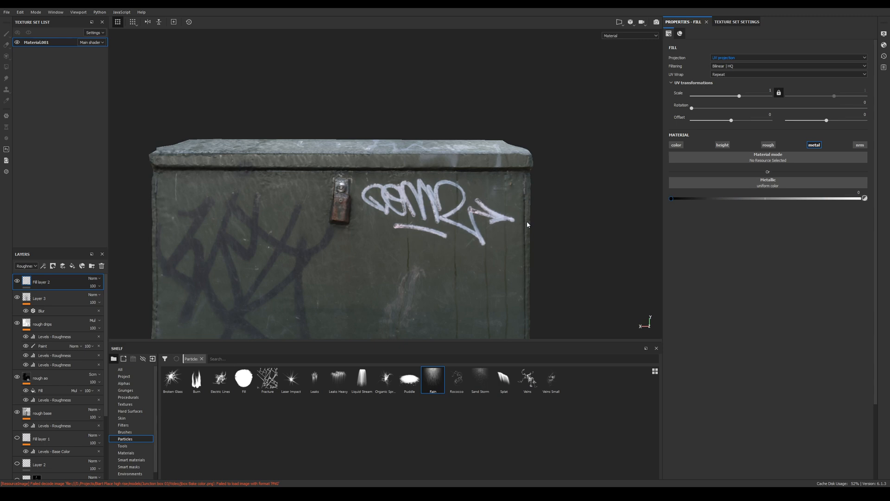
- Add a paint effect to the metallic fill layer and switch the layer stack to the Metallic channel
{"action": "right_click", "coordinate": [60, 282]}
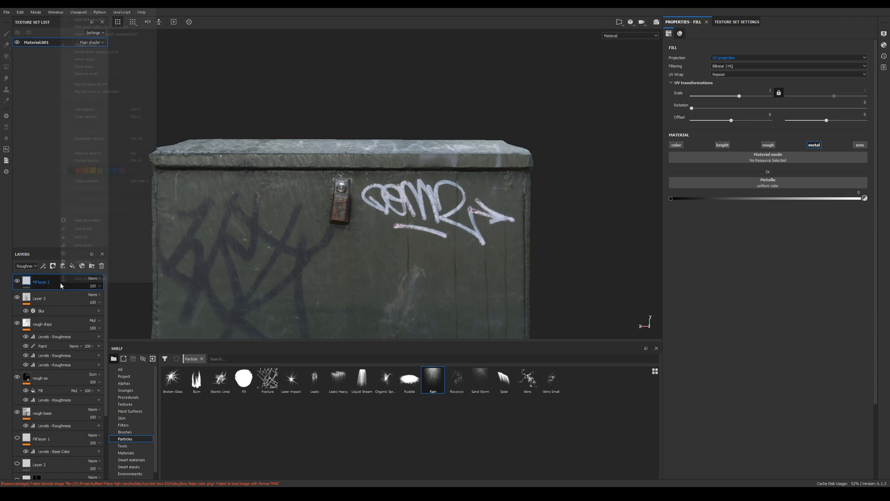
{"action": "left_click", "coordinate": [94, 228]}
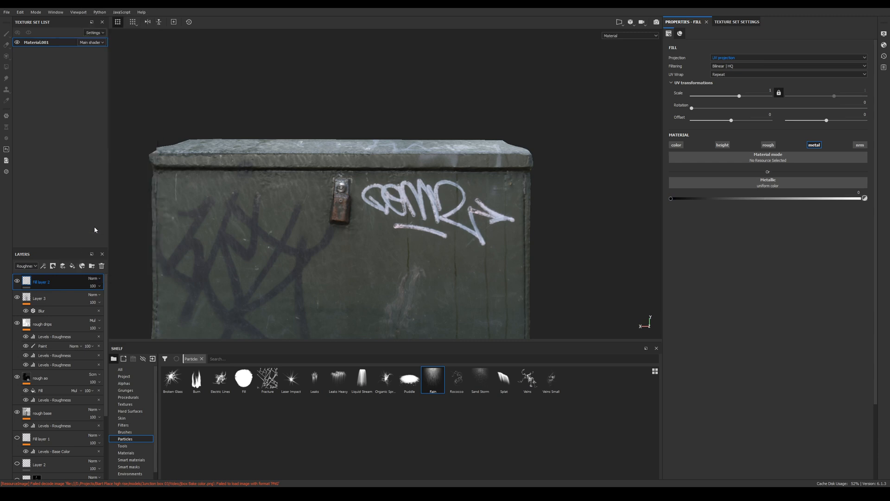
{"action": "left_click", "coordinate": [26, 266]}
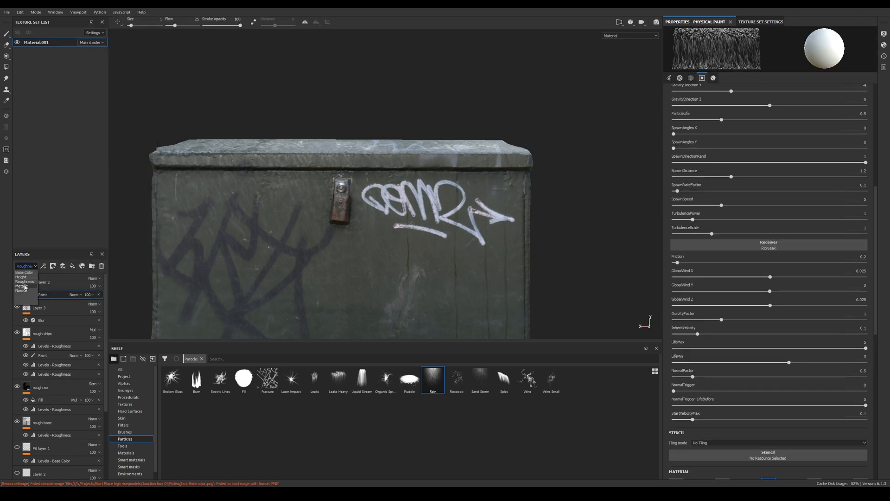
{"action": "left_click", "coordinate": [24, 286]}
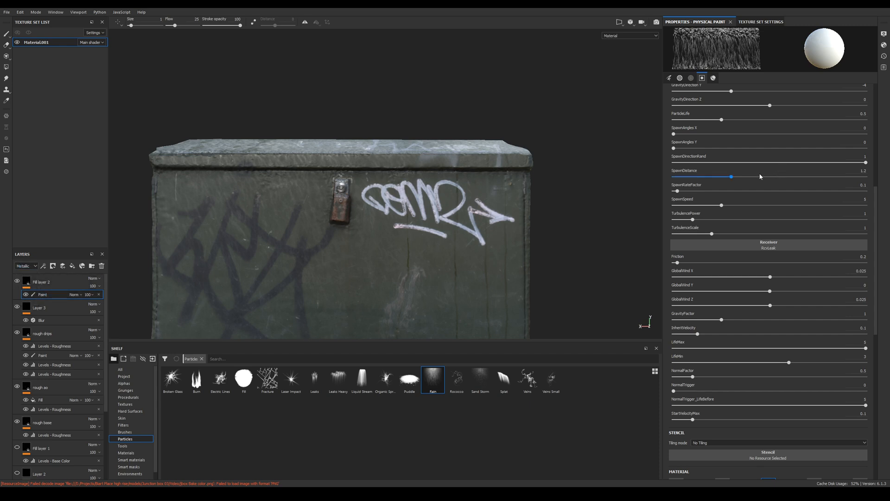
- Switch from particle painting to the regular Paint tool and choose the Dirt 2 brush for work on the rusty lock
{"action": "scroll", "coordinate": [406, 155], "scroll_direction": "up", "scroll_amount": 5}
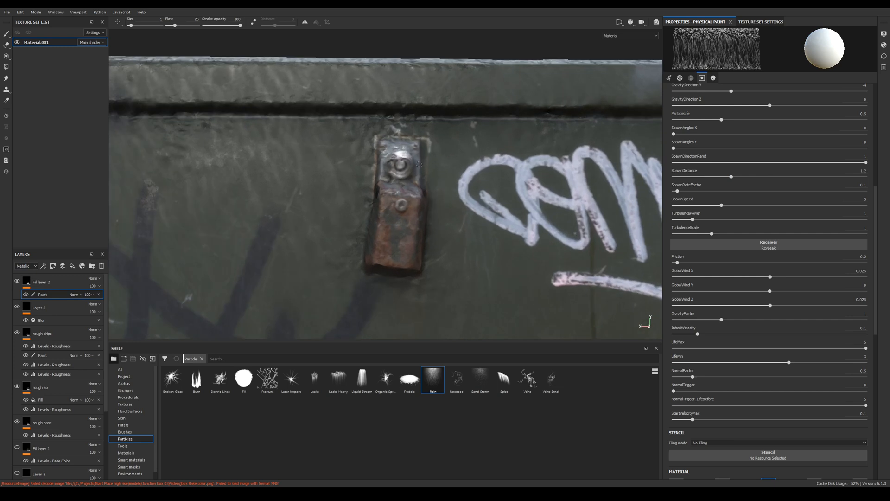
{"action": "left_click", "coordinate": [4, 33]}
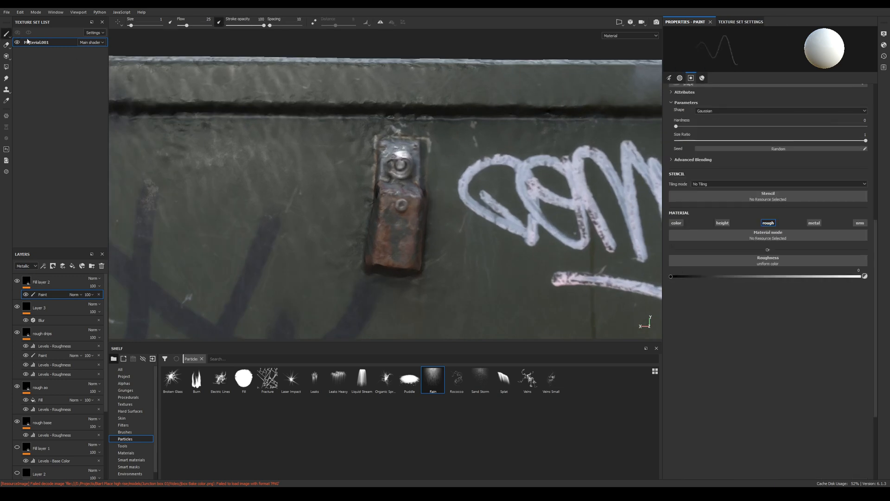
{"action": "left_click", "coordinate": [126, 391]}
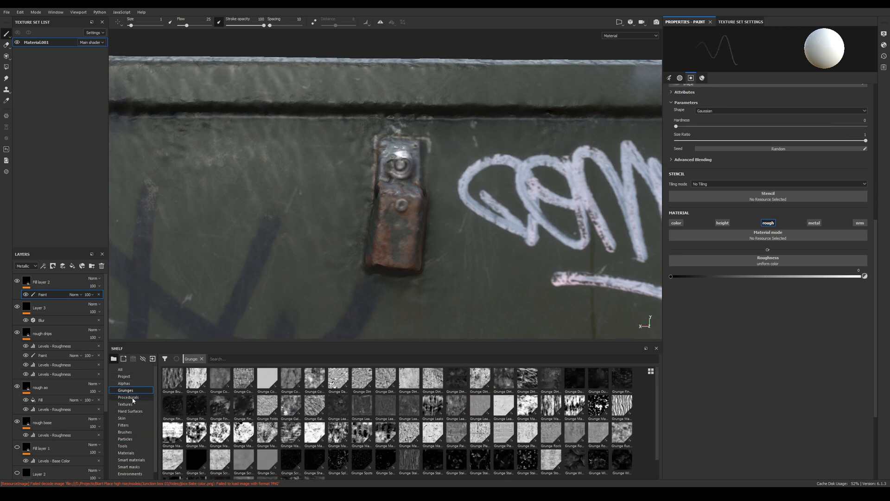
{"action": "left_click", "coordinate": [130, 433]}
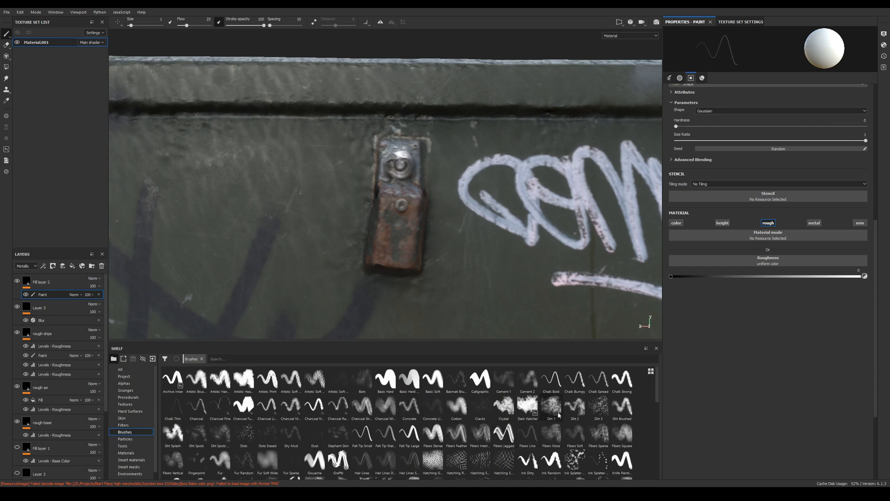
{"action": "left_click", "coordinate": [581, 407]}
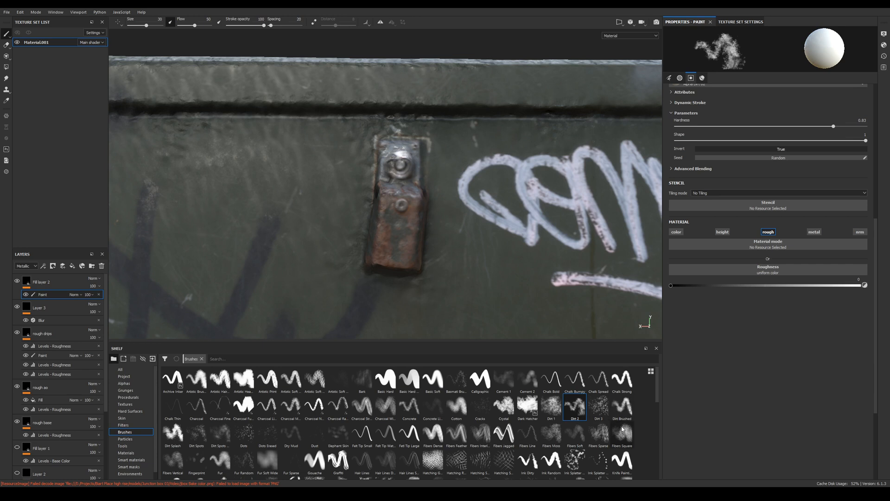
- Choose the Dirt Brushed brush, reduce its size to 4.28, and display the Metallic channel in the viewport
{"action": "left_click", "coordinate": [620, 404]}
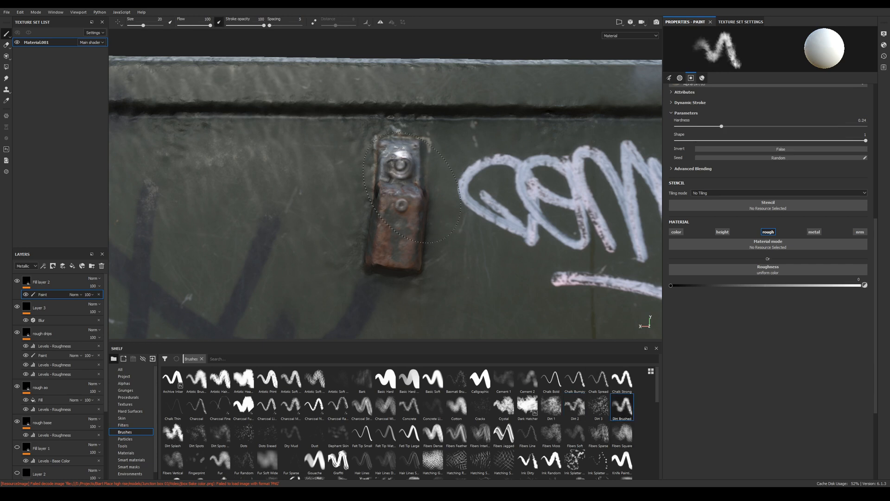
{"action": "right_click_drag", "start_coordinate": [404, 169], "coordinate": [395, 162], "text": "ctrl"}
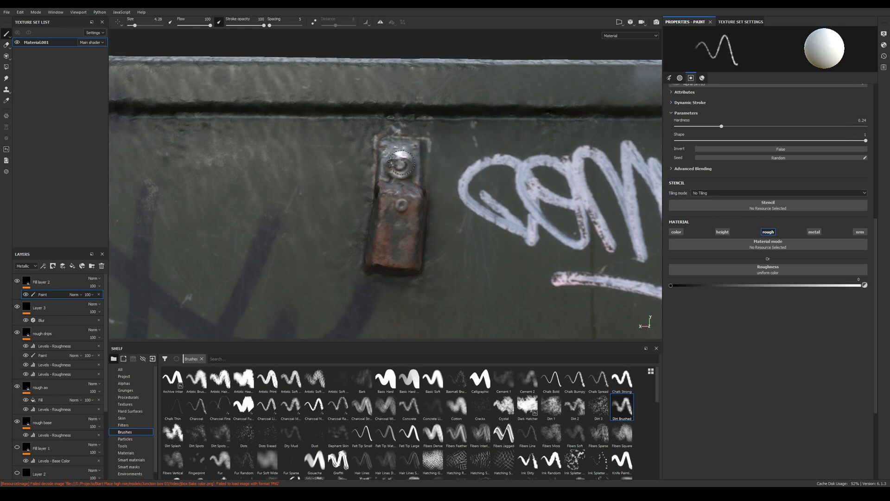
{"action": "left_click", "coordinate": [608, 36]}
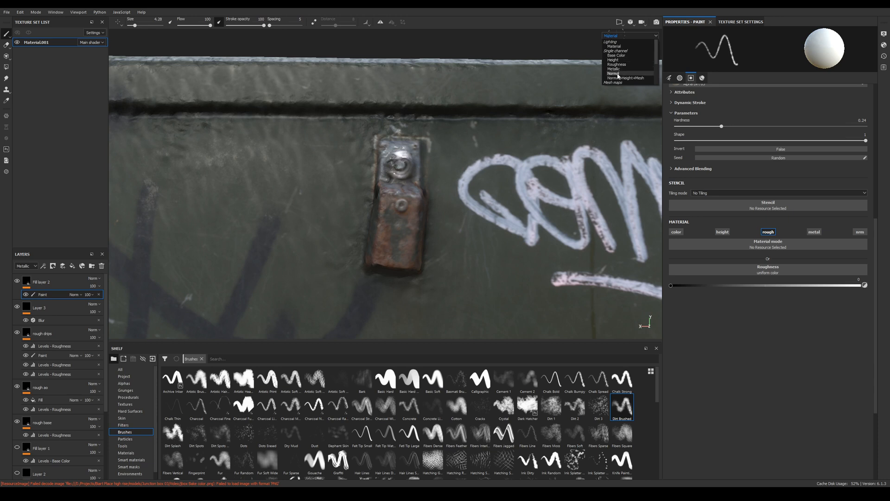
{"action": "left_click", "coordinate": [616, 68]}
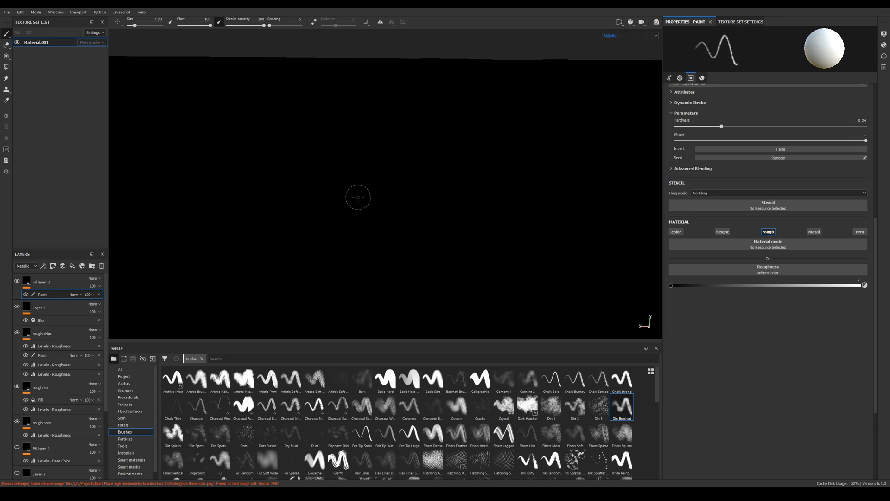
{"action": "key", "text": "b"}
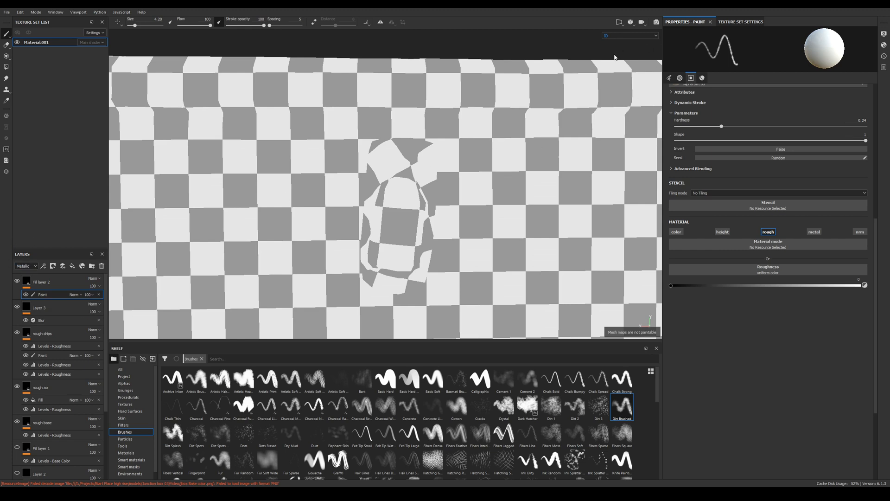
{"action": "left_click", "coordinate": [617, 36]}
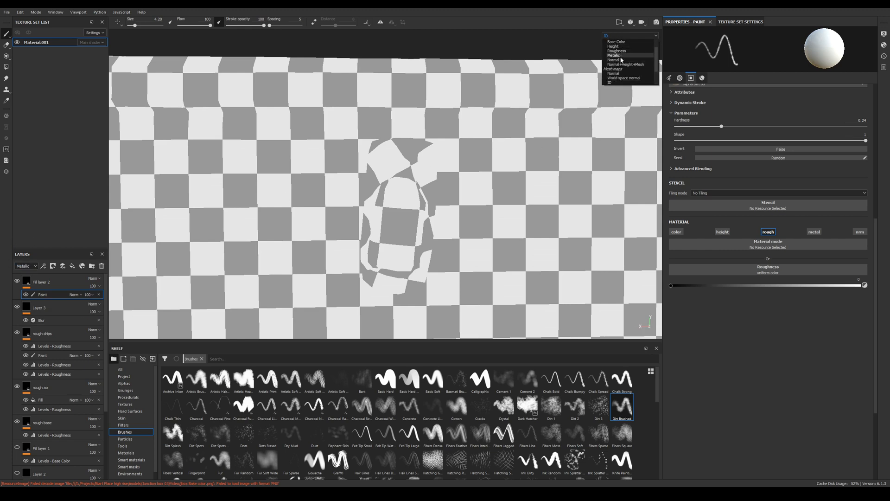
{"action": "left_click", "coordinate": [614, 55]}
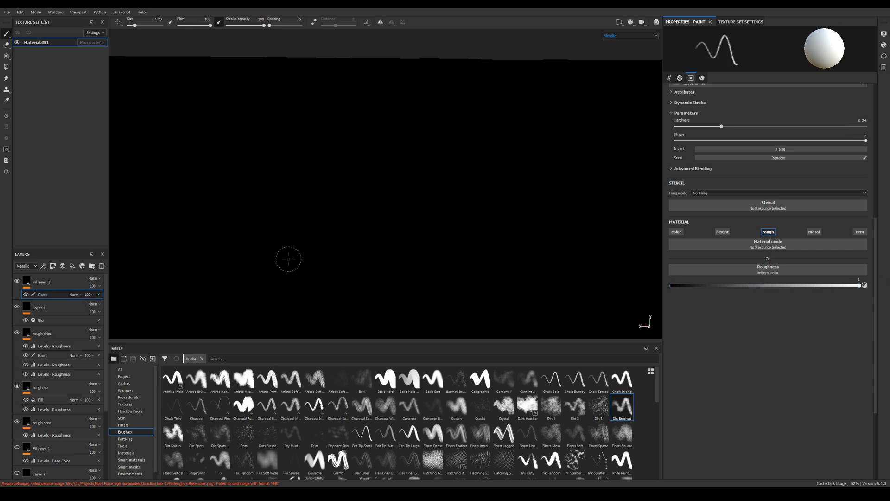
{"action": "scroll", "coordinate": [812, 265], "scroll_direction": "up", "scroll_amount": 3}
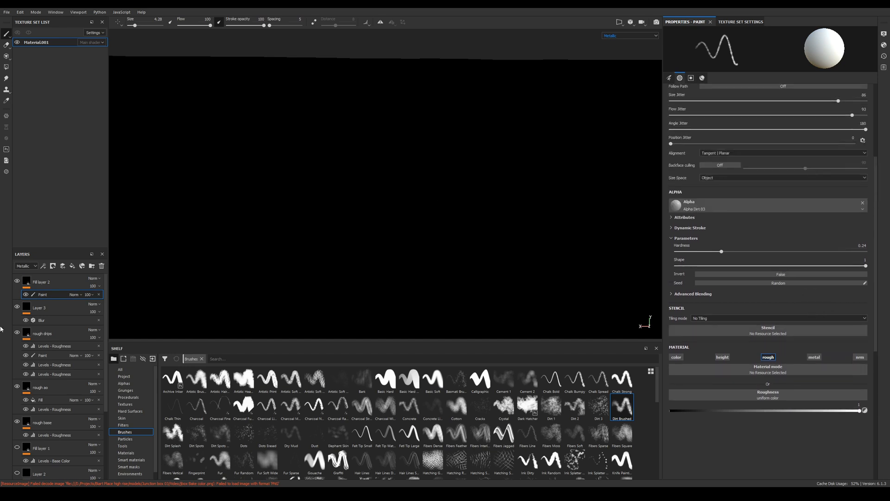
- Replace the metallic fill layer's paint effect with a new paint layer above it, and enable only the brush's metal channel
{"action": "right_click", "coordinate": [52, 294]}
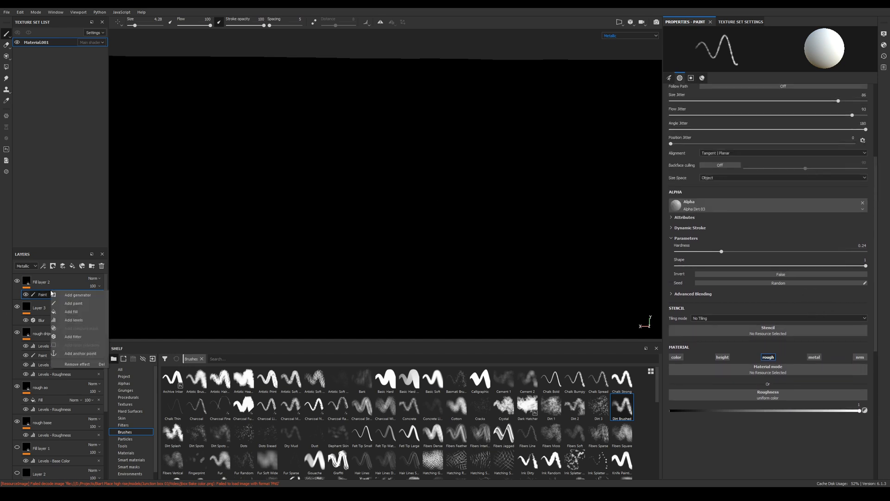
{"action": "left_click", "coordinate": [76, 364]}
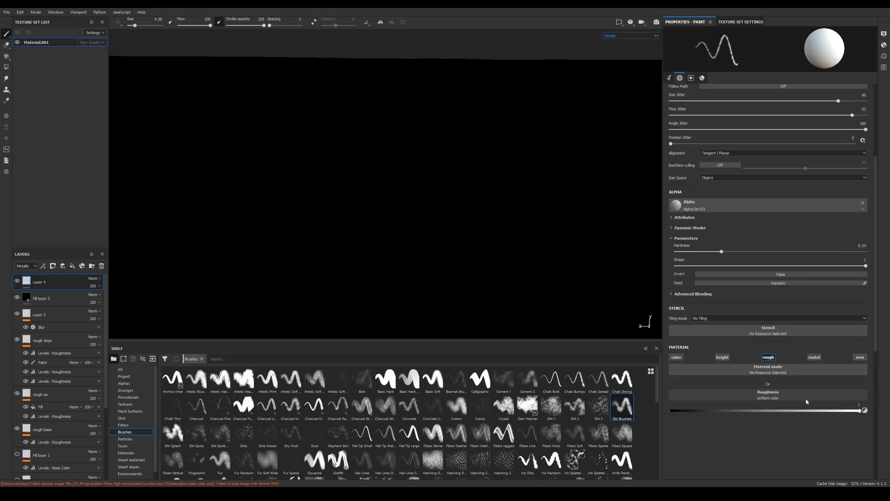
{"action": "left_click", "coordinate": [814, 356]}
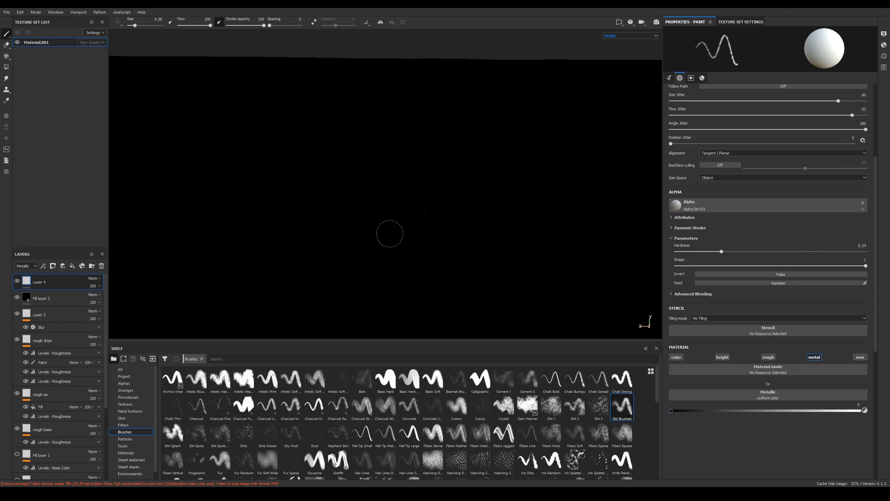
- Set the brush's Metallic value to 1, test a stroke on the box's front on the new layer, and undo it
{"action": "left_click_drag", "start_coordinate": [575, 262], "coordinate": [419, 268], "text": "alt"}
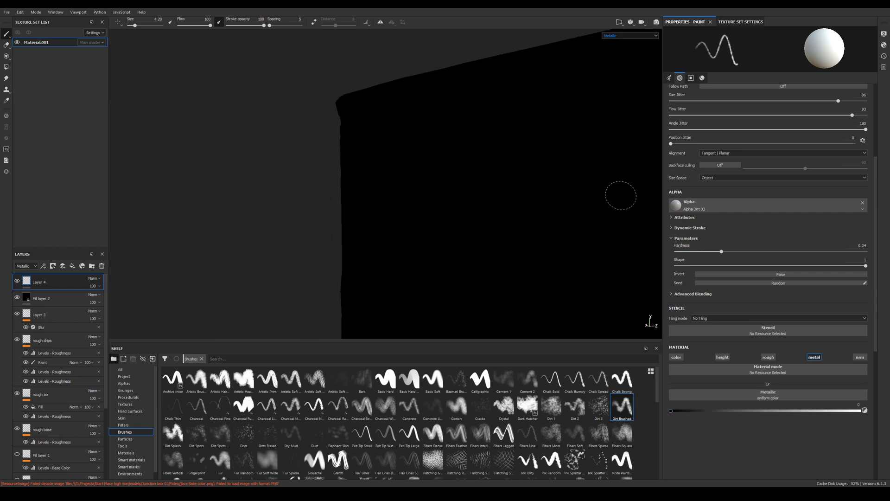
{"action": "left_click_drag", "start_coordinate": [582, 226], "coordinate": [639, 244], "text": "alt"}
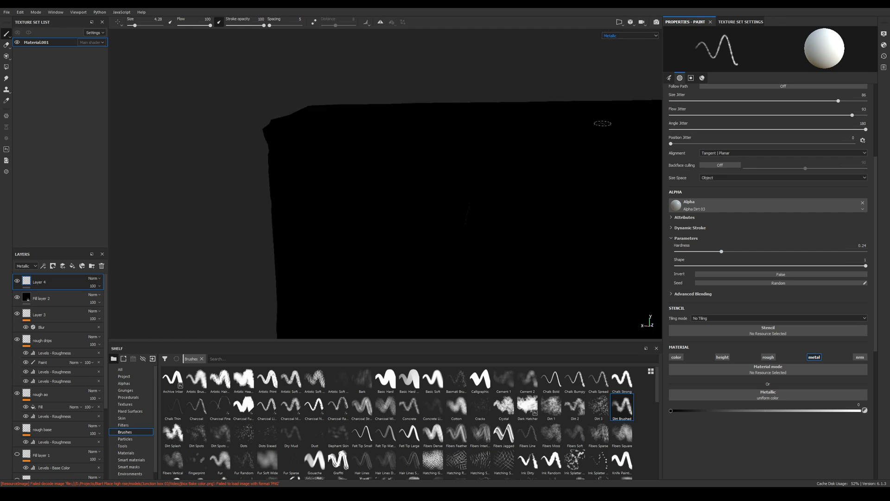
{"action": "left_click_drag", "start_coordinate": [794, 411], "coordinate": [860, 410]}
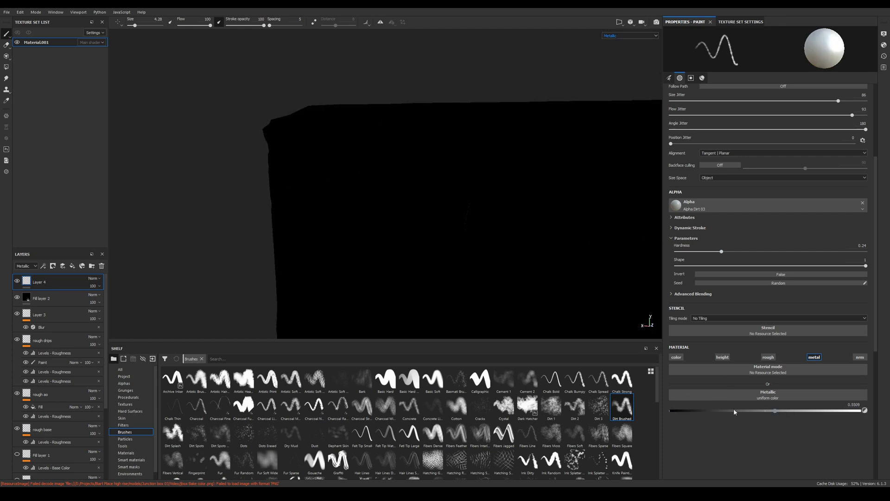
{"action": "left_click_drag", "start_coordinate": [615, 184], "coordinate": [583, 271]}
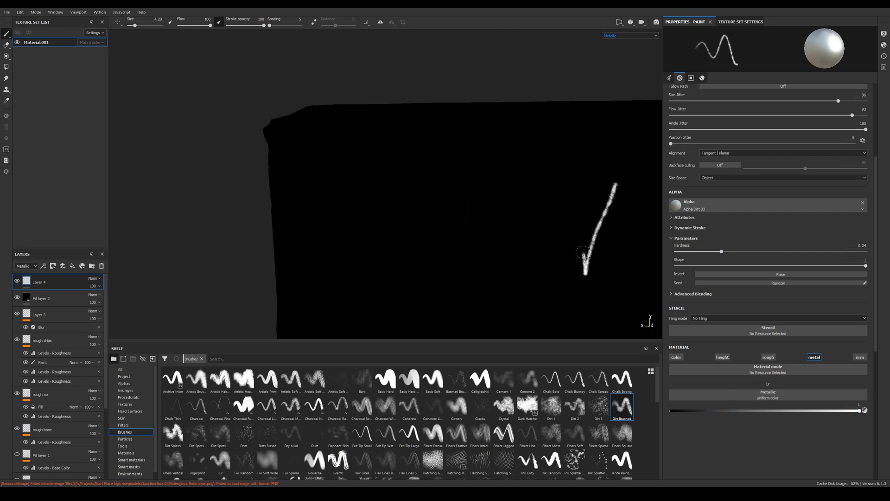
{"action": "key", "text": "ctrl+z"}
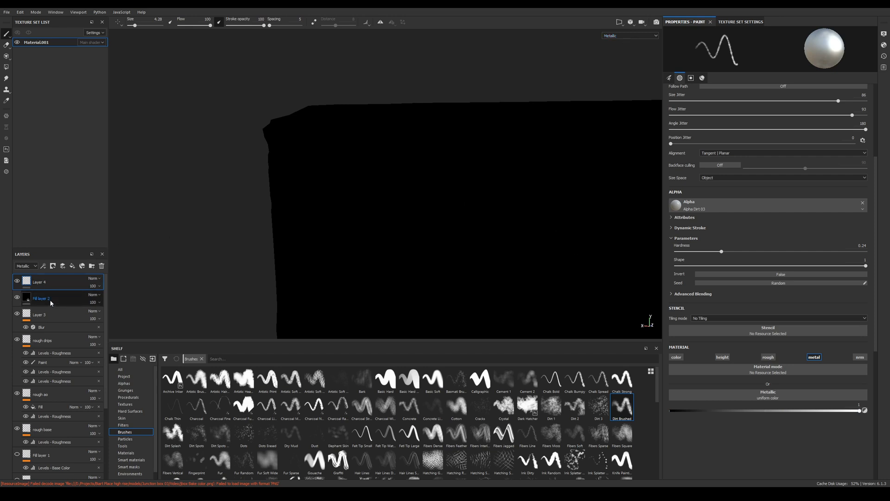
- Add a paint effect to Fill layer 2 again, and try a metallic stroke on the box before undoing it
{"action": "right_click", "coordinate": [56, 282]}
{"action": "left_click", "coordinate": [43, 298]}
{"action": "right_click", "coordinate": [43, 299]}
{"action": "left_click", "coordinate": [66, 245]}
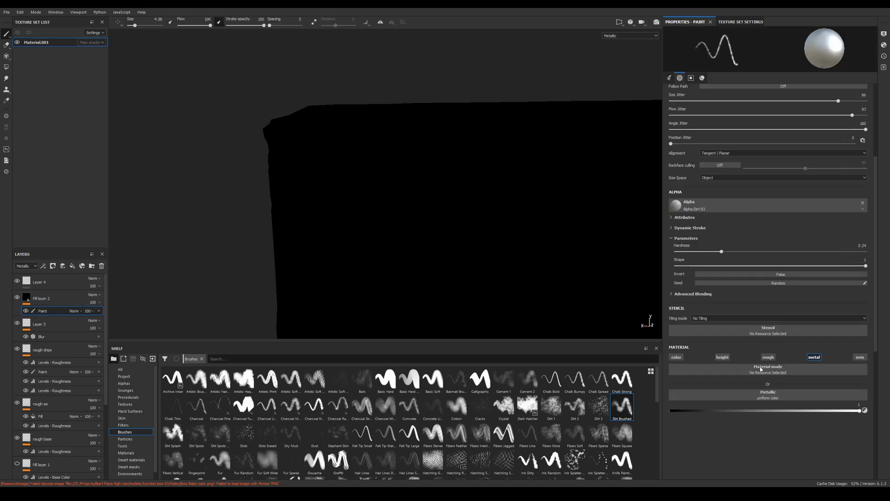
{"action": "left_click_drag", "start_coordinate": [557, 199], "coordinate": [546, 273]}
{"action": "key", "text": "ctrl+z"}
- Delete the empty paint layer, Layer 4, above Fill layer 2
{"action": "left_click", "coordinate": [43, 282]}
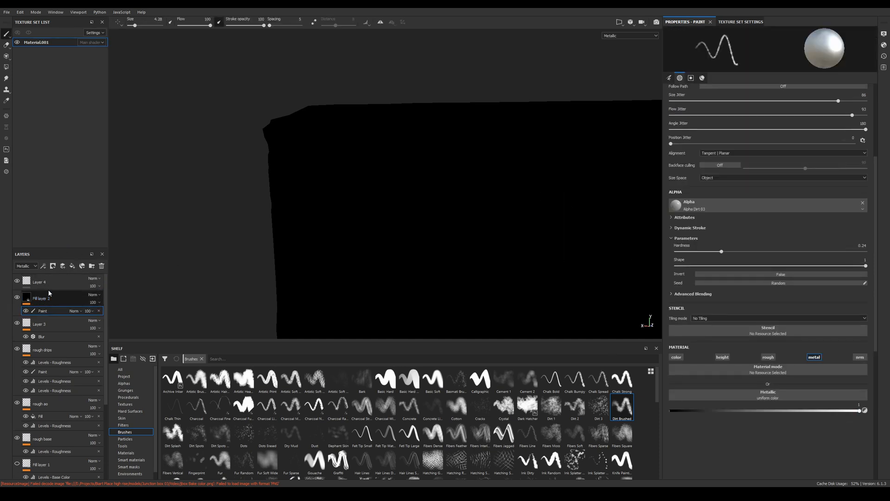
{"action": "right_click", "coordinate": [57, 282]}
{"action": "left_click", "coordinate": [42, 283]}
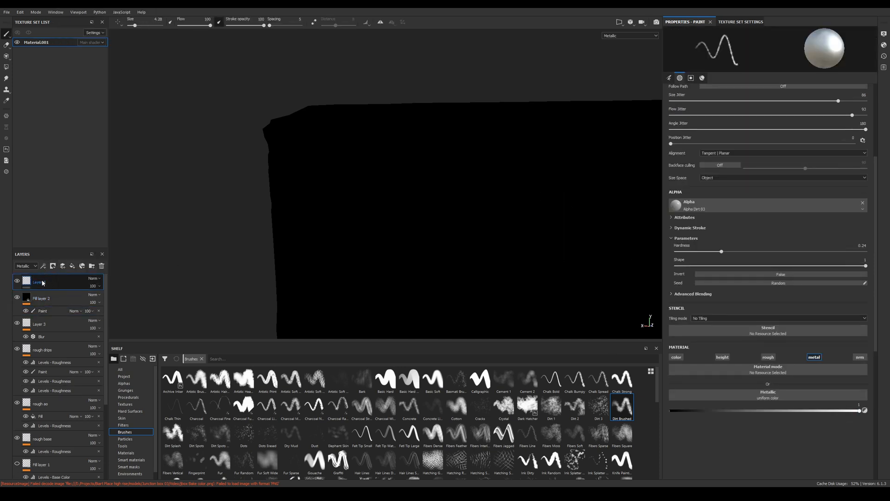
{"action": "key", "text": "Delete"}
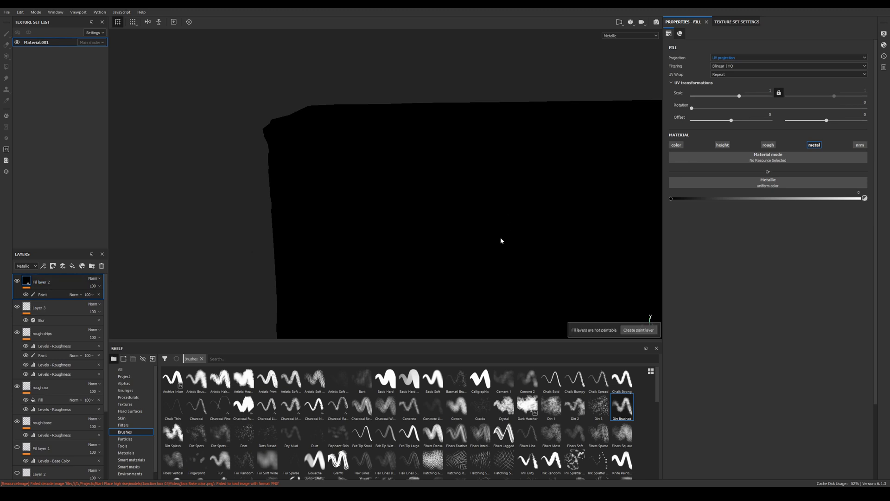
- Paint full metallic over the bare-metal upper plate of the lock in Fill layer 2's paint effect
{"action": "left_click", "coordinate": [42, 295]}
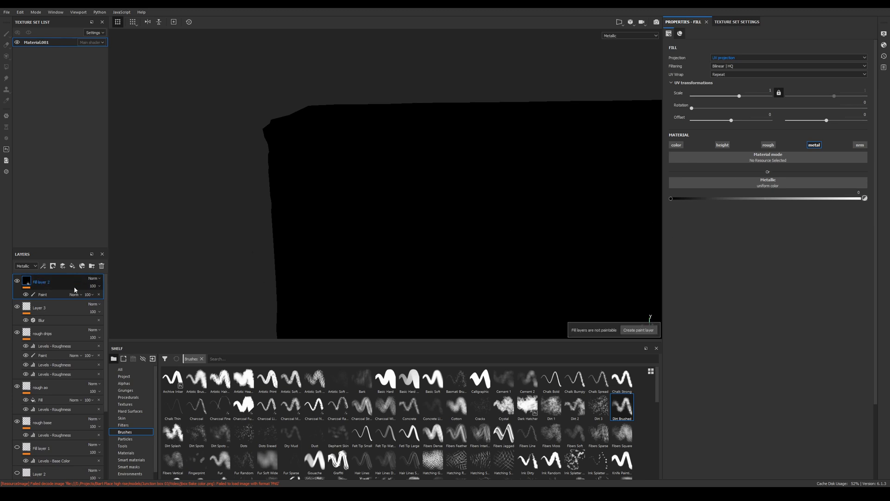
{"action": "left_click_drag", "start_coordinate": [560, 202], "coordinate": [556, 248]}
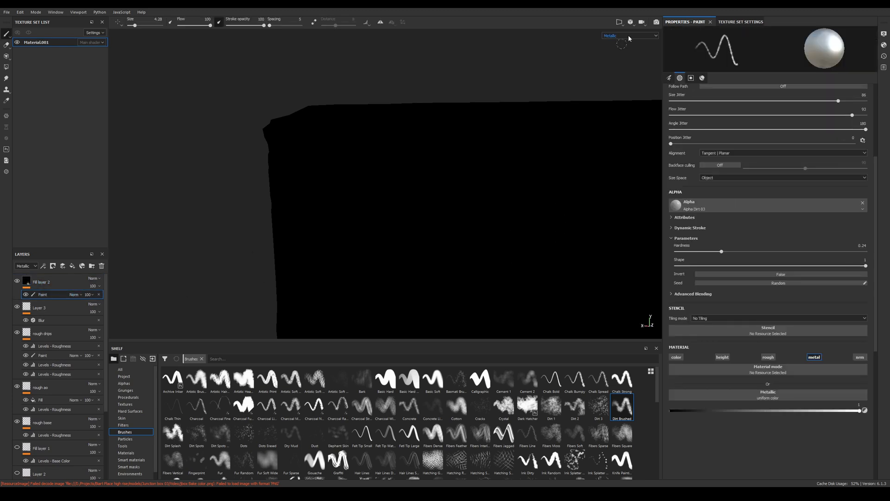
{"action": "left_click", "coordinate": [628, 34]}
{"action": "left_click", "coordinate": [622, 41]}
{"action": "scroll", "coordinate": [496, 181], "scroll_direction": "up", "scroll_amount": 3}
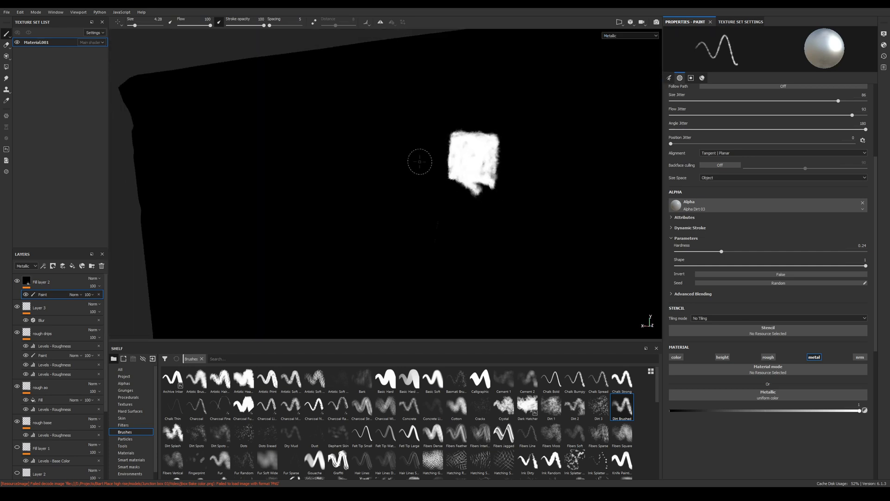
{"action": "mouse_move", "coordinate": [485, 161]}
{"action": "left_mouse_down"}
{"action": "mouse_move", "coordinate": [481, 187]}
{"action": "mouse_move", "coordinate": [460, 183]}
{"action": "mouse_move", "coordinate": [553, 188]}
{"action": "left_mouse_up"}
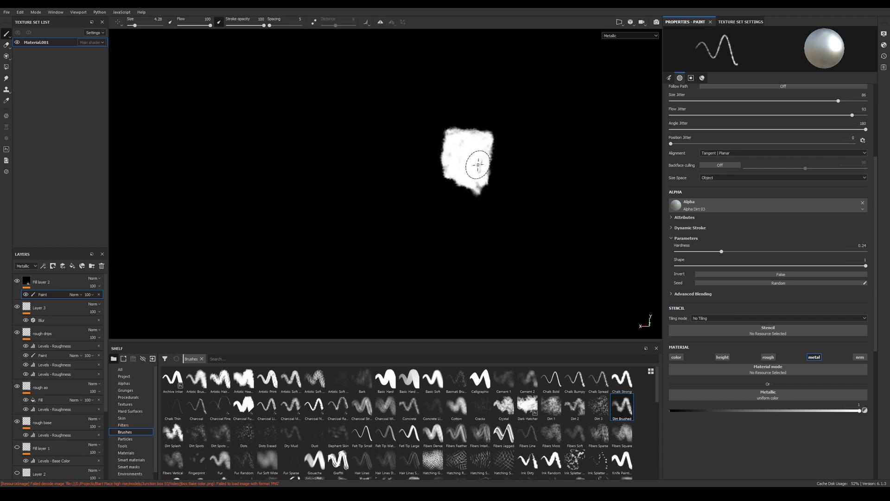
- Return the viewport to the Material view and examine how the painted metal plate on the lock shades
{"action": "scroll", "coordinate": [477, 165], "scroll_direction": "down", "scroll_amount": 3}
{"action": "left_click", "coordinate": [622, 38]}
{"action": "left_click", "coordinate": [613, 46]}
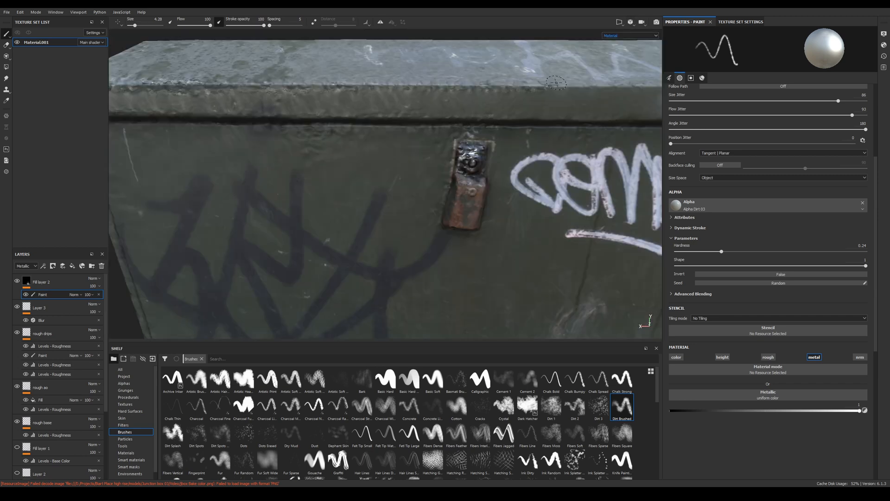
{"action": "left_click_drag", "start_coordinate": [507, 193], "coordinate": [465, 189], "text": "alt"}
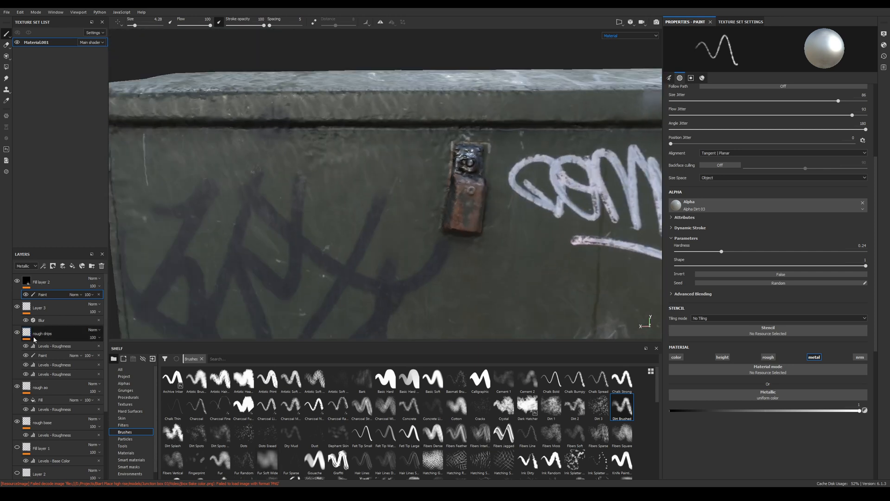
- Add a fill effect above the paint effect in Fill layer 2 and keep only its metal channel enabled
{"action": "right_click", "coordinate": [47, 297]}
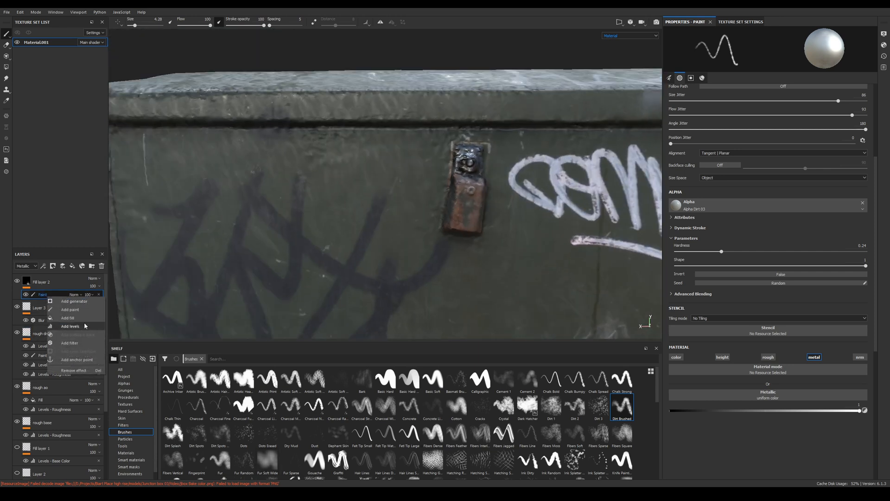
{"action": "left_click", "coordinate": [70, 318]}
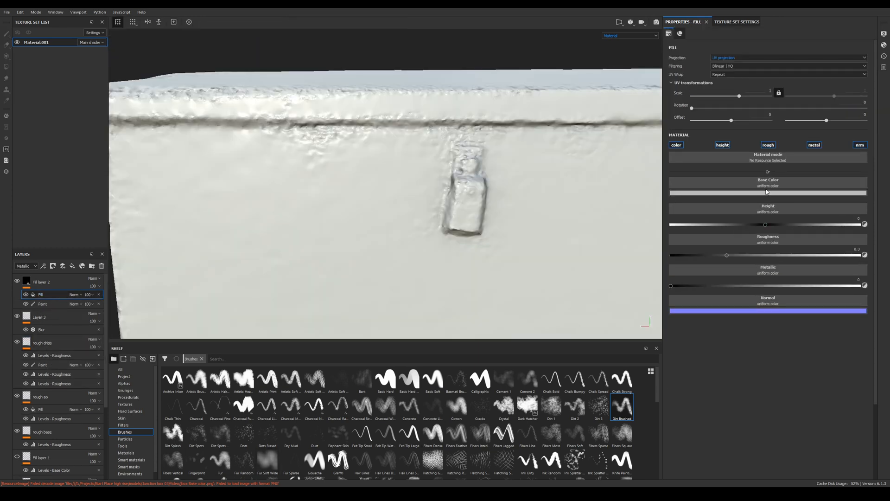
{"action": "left_click", "coordinate": [723, 145]}
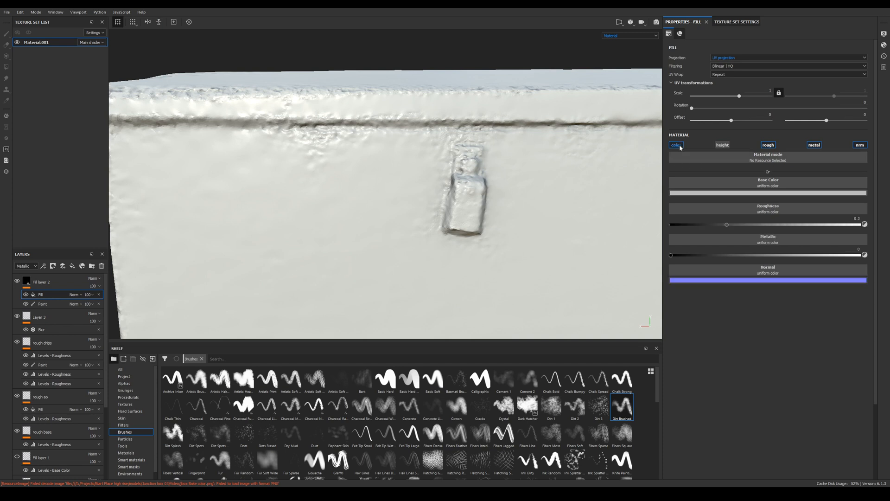
{"action": "left_click", "coordinate": [676, 145]}
{"action": "left_click", "coordinate": [768, 145]}
{"action": "left_click", "coordinate": [859, 145]}
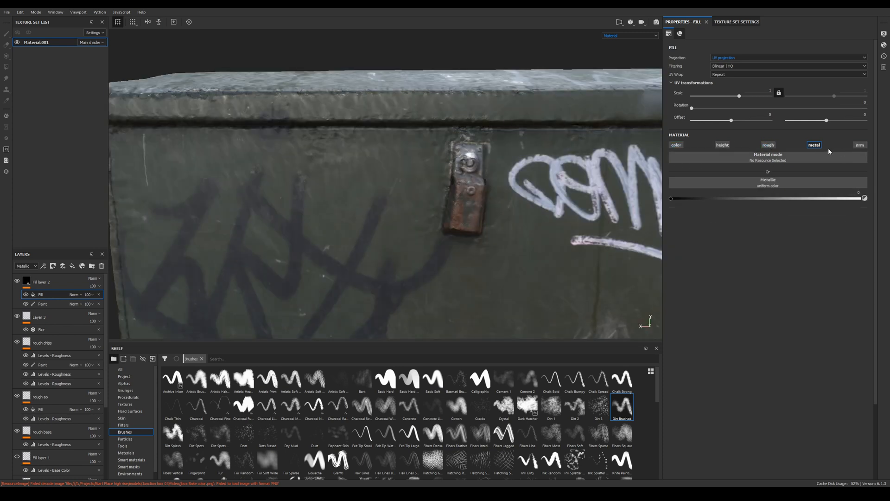
- Assign the Grunge Rust Fine texture to the fill effect's Metallic channel and set its projection to Tri-planar
{"action": "left_click", "coordinate": [771, 184]}
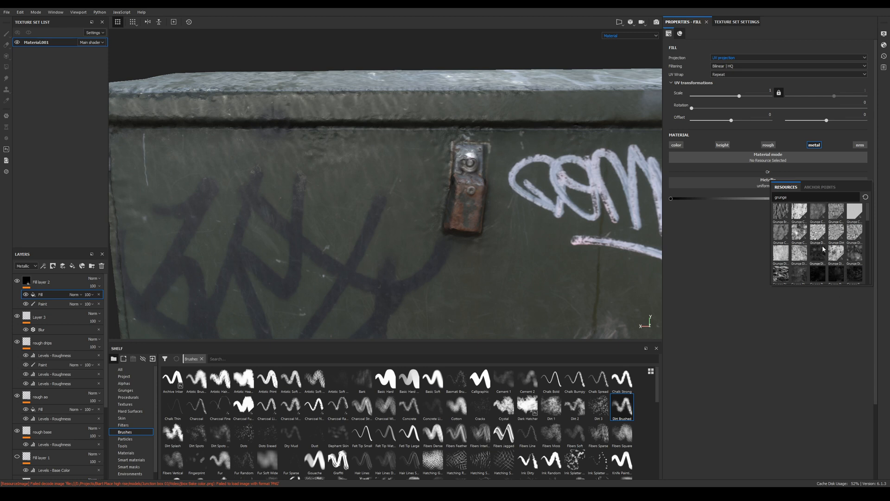
{"action": "scroll", "coordinate": [823, 249], "scroll_direction": "down", "scroll_amount": 5}
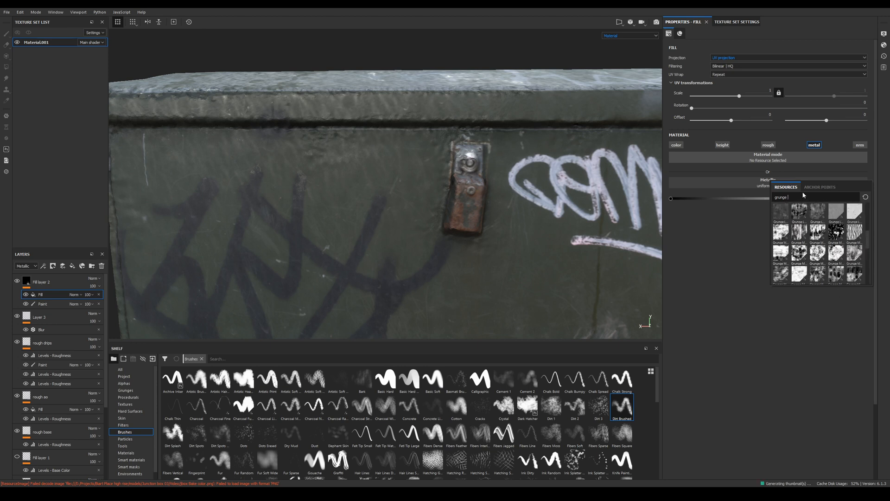
{"action": "double_click", "coordinate": [779, 197]}
{"action": "type", "text": "rust"}
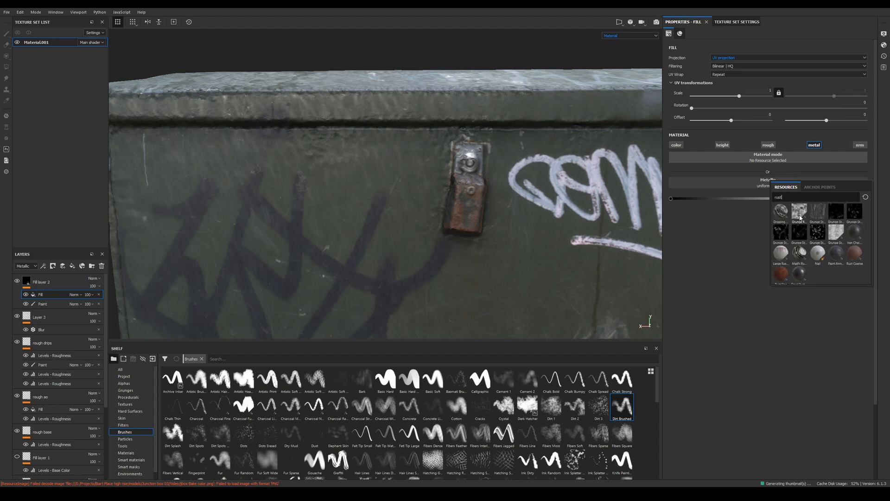
{"action": "left_click", "coordinate": [799, 213]}
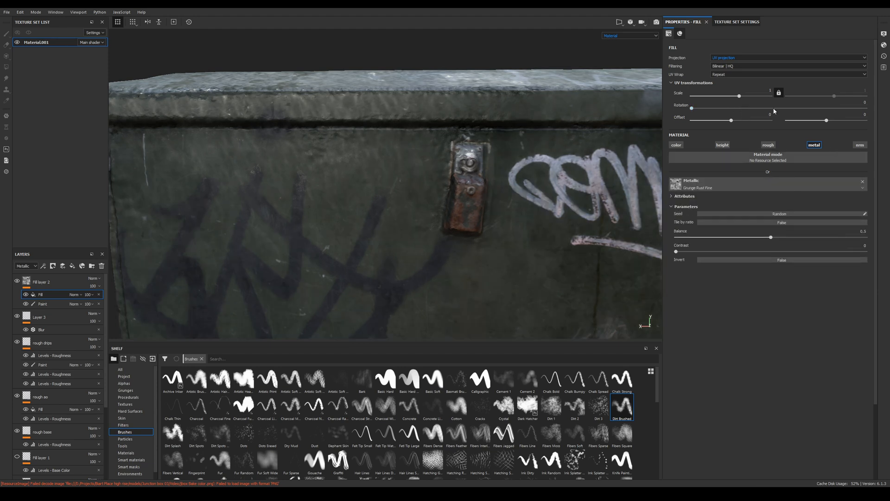
{"action": "left_click", "coordinate": [726, 58]}
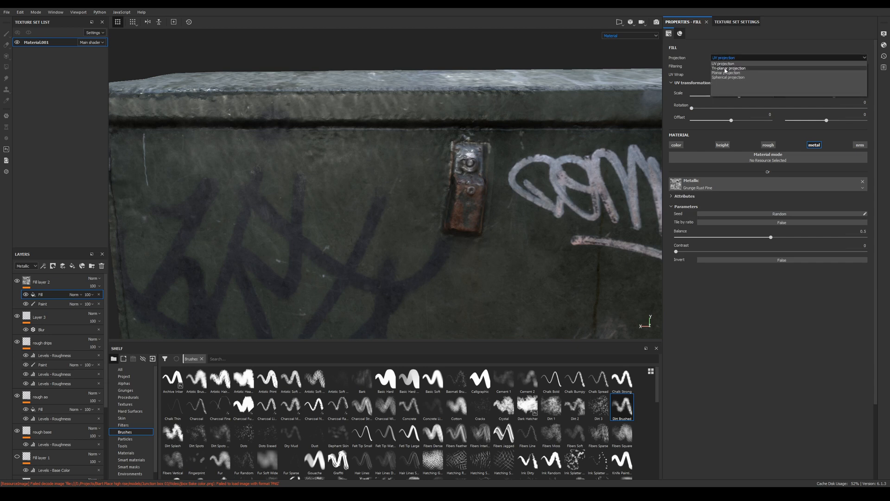
{"action": "left_click", "coordinate": [726, 69]}
- Checking in the Metallic view, blend the rust grunge fill with Multiply and set its contrast to about 0.35 and balance to 0.44
{"action": "left_click", "coordinate": [616, 36]}
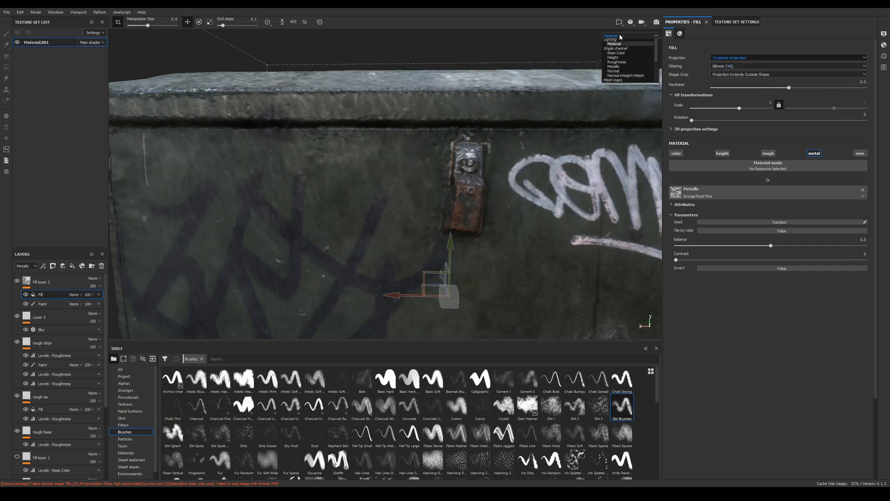
{"action": "left_click", "coordinate": [614, 68]}
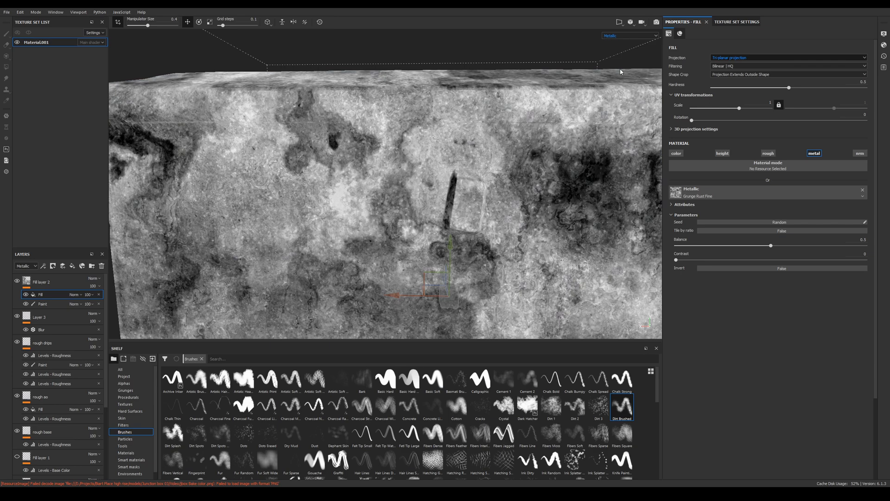
{"action": "left_click", "coordinate": [74, 294]}
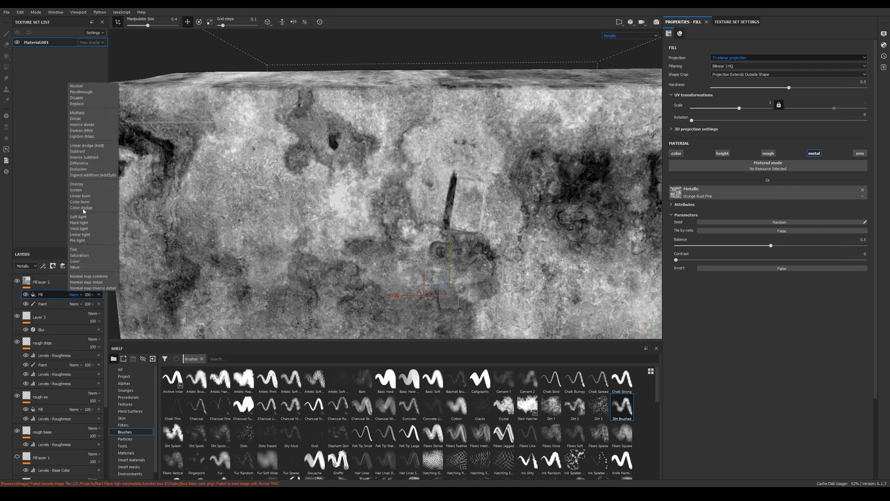
{"action": "left_click", "coordinate": [79, 113]}
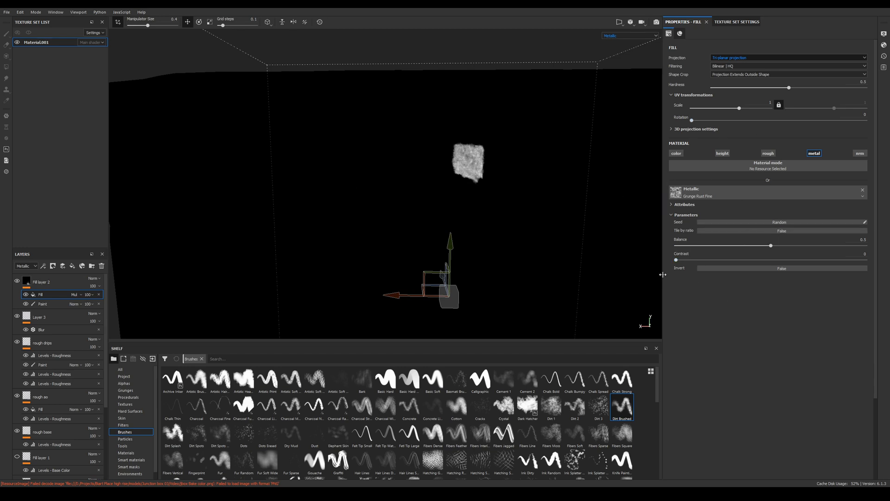
{"action": "left_click_drag", "start_coordinate": [685, 260], "coordinate": [759, 245]}
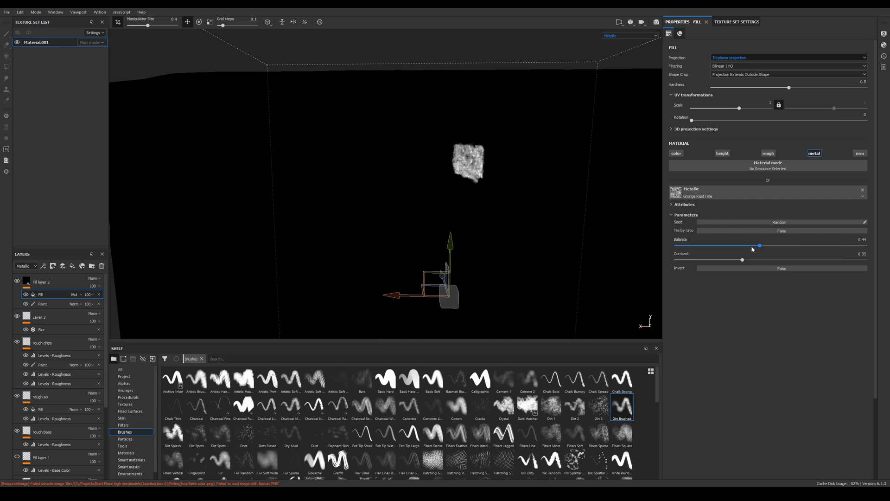
- Return the viewport to the Material view and examine the grunge-broken metal on the lock from several angles
{"action": "left_click", "coordinate": [629, 35]}
{"action": "left_click", "coordinate": [622, 41]}
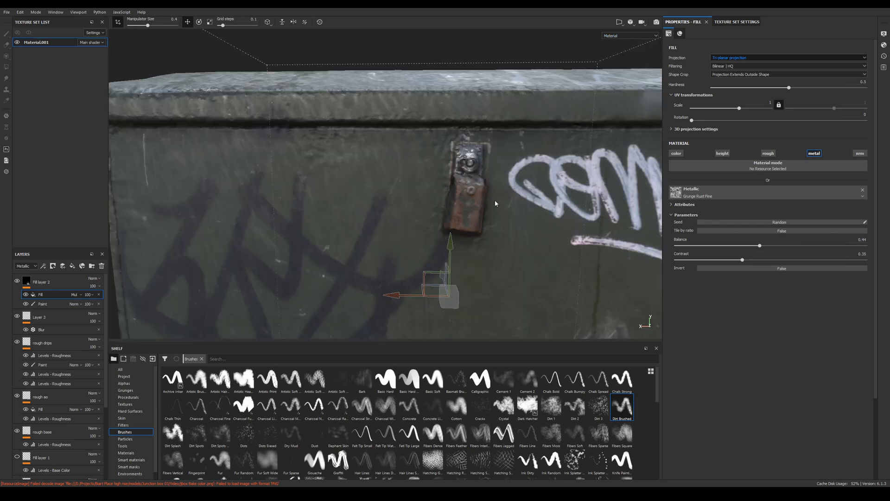
{"action": "scroll", "coordinate": [495, 199], "scroll_direction": "down", "scroll_amount": 5}
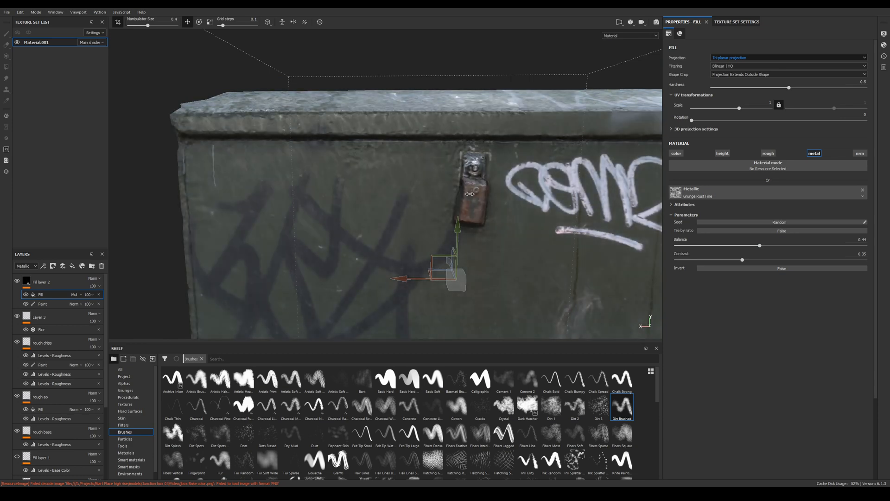
{"action": "right_click_drag", "start_coordinate": [481, 196], "coordinate": [499, 196], "text": "shift"}
{"action": "left_click_drag", "start_coordinate": [498, 196], "coordinate": [397, 208], "text": "alt"}
{"action": "right_click_drag", "start_coordinate": [396, 207], "coordinate": [505, 227], "text": "shift"}
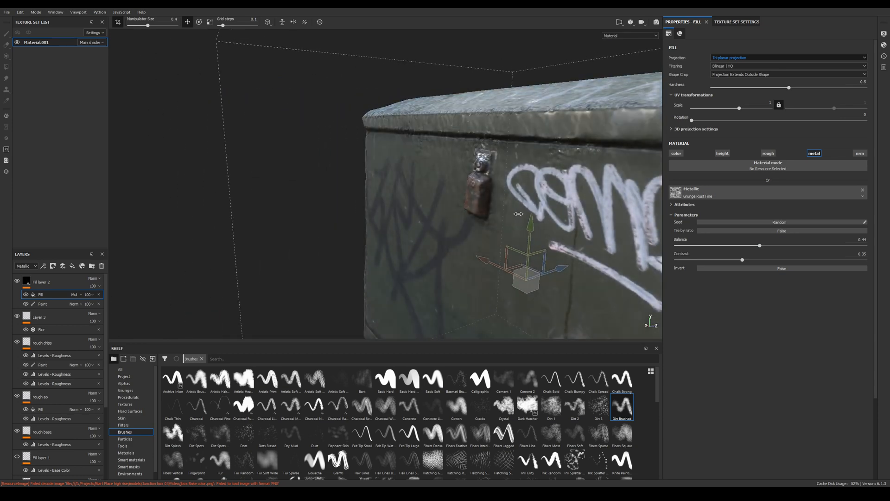
{"action": "scroll", "coordinate": [489, 238], "scroll_direction": "down", "scroll_amount": 5}
{"action": "left_click_drag", "start_coordinate": [489, 238], "coordinate": [568, 213], "text": "alt"}
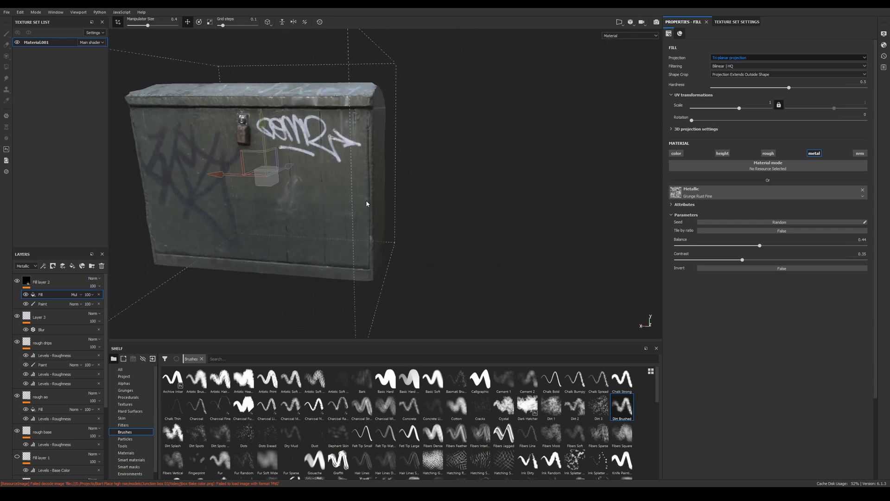
- Rename Fill layer 2 as "metal" and Layer 3 as "drips", and delete the stray empty Layer 4
{"action": "left_click", "coordinate": [62, 266]}
{"action": "double_click", "coordinate": [46, 298]}
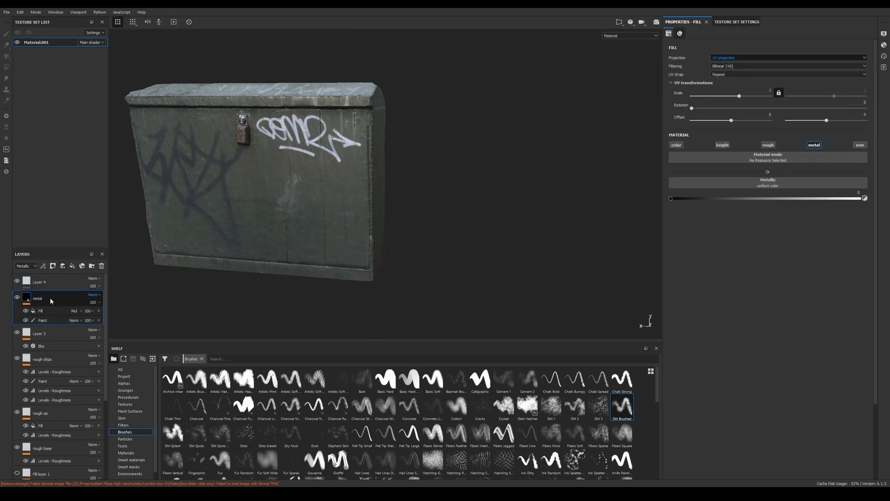
{"action": "double_click", "coordinate": [44, 335]}
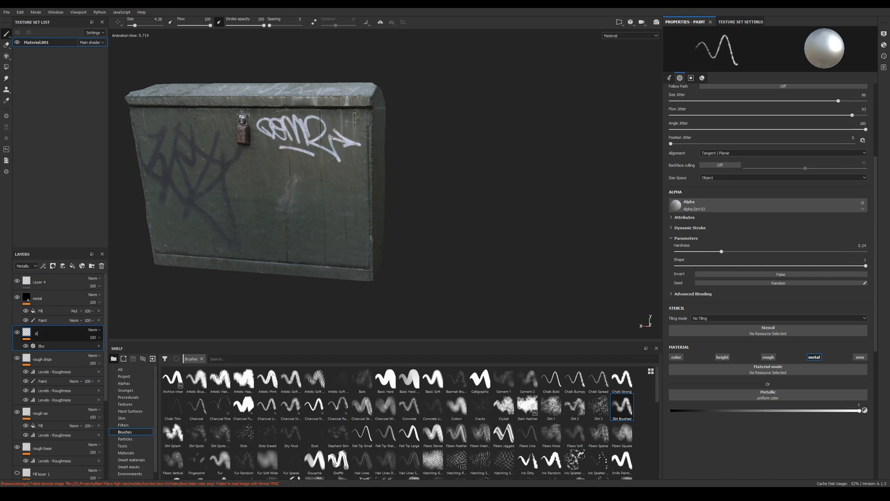
{"action": "type", "text": "drips"}
{"action": "left_click", "coordinate": [41, 282]}
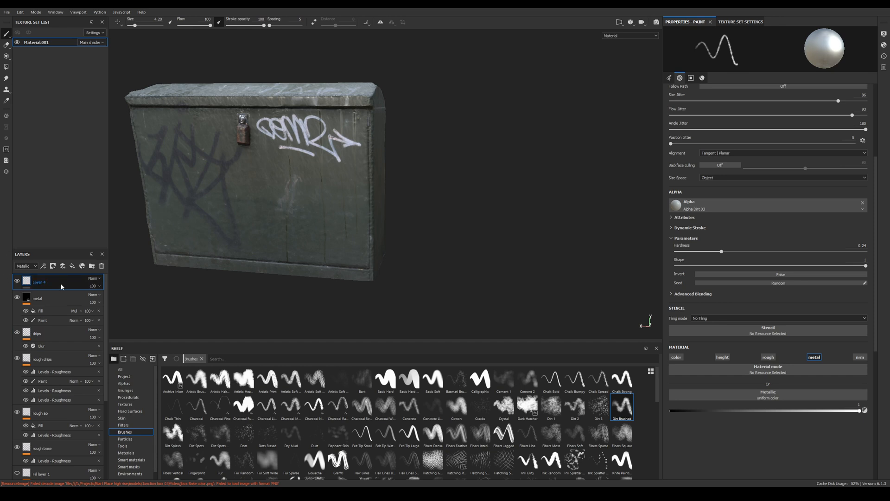
{"action": "key", "text": "Delete"}
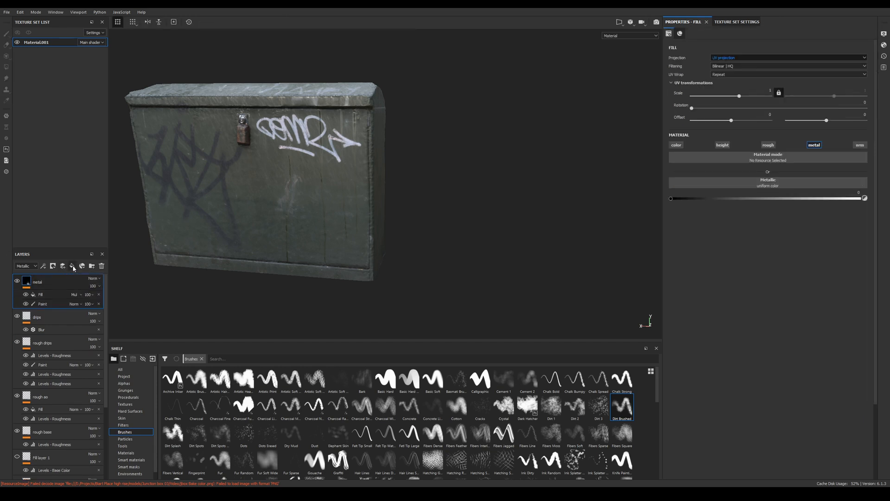
- Add a fill layer with only its metal channel enabled and set its metallic value to about 0.07
{"action": "left_click", "coordinate": [72, 267]}
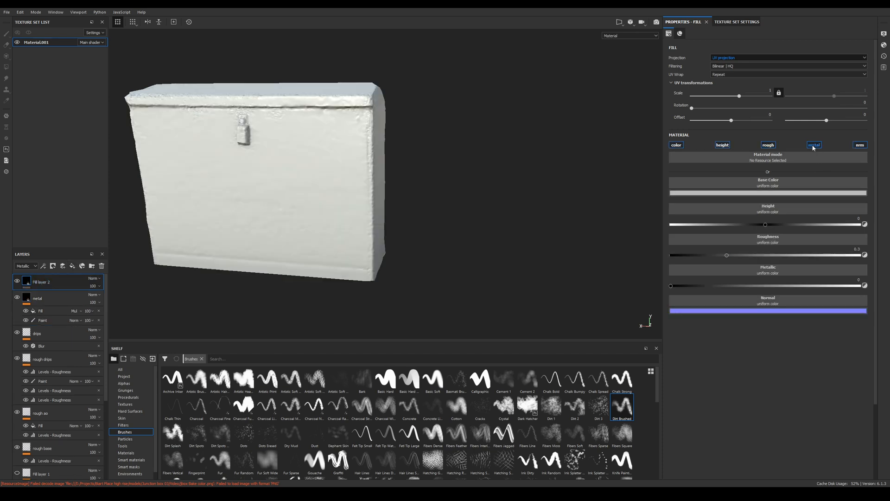
{"action": "left_click", "coordinate": [681, 145]}
{"action": "left_click", "coordinate": [722, 145]}
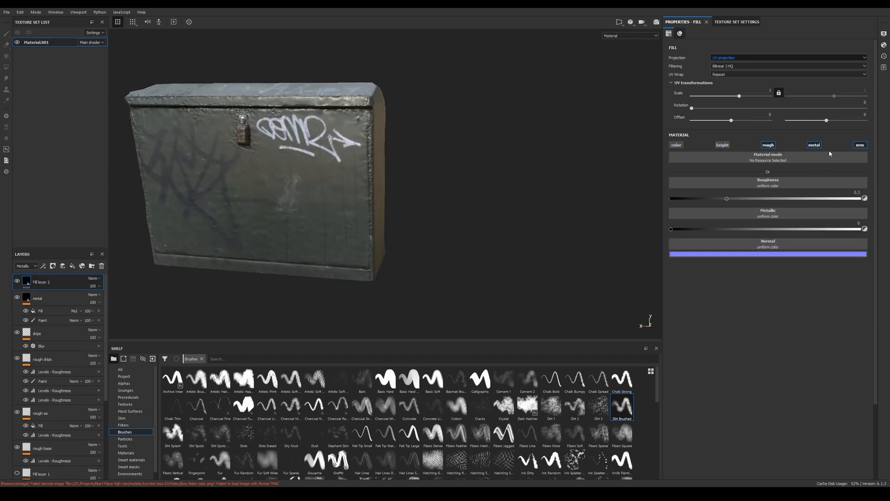
{"action": "left_click", "coordinate": [859, 145]}
{"action": "left_click", "coordinate": [768, 145]}
{"action": "left_click_drag", "start_coordinate": [670, 198], "coordinate": [689, 200]}
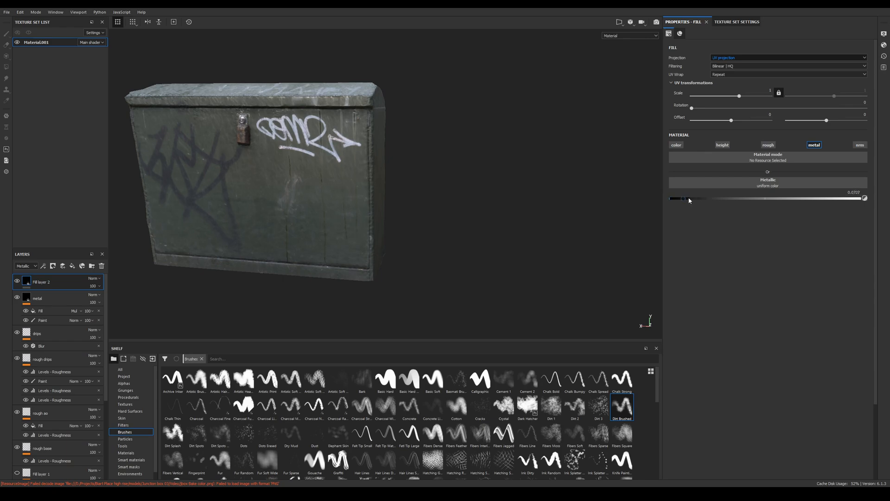
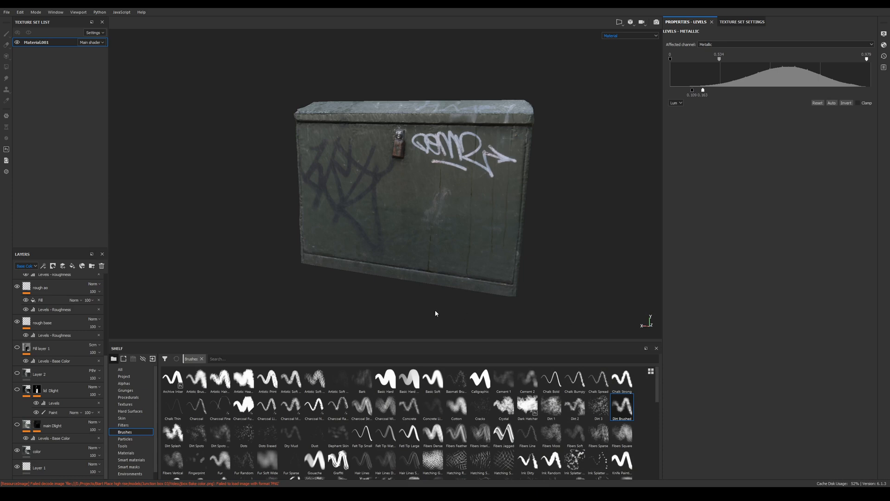
- Switch to GIMP to look at the cleaned-up jbox Bake color texture, then return to Substance Painter
{"action": "key", "text": "alt+Tab"}
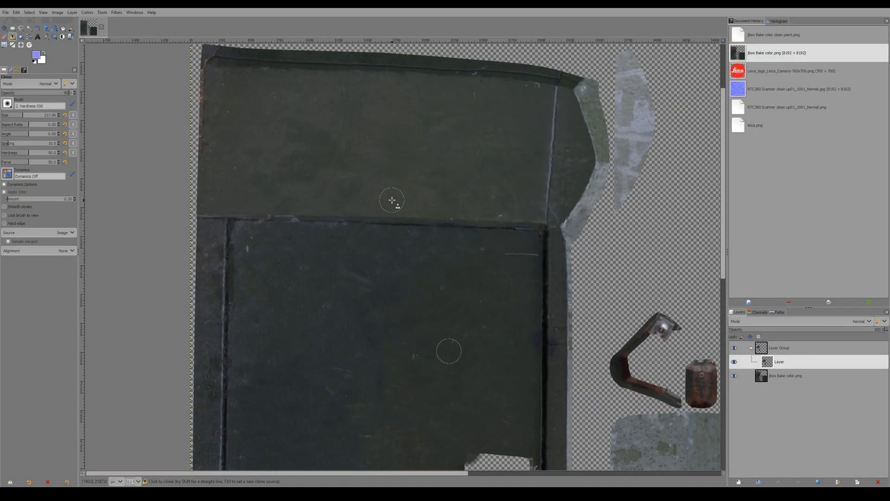
{"action": "key", "text": "ctrl+less"}
{"action": "key", "text": "alt+Tab"}
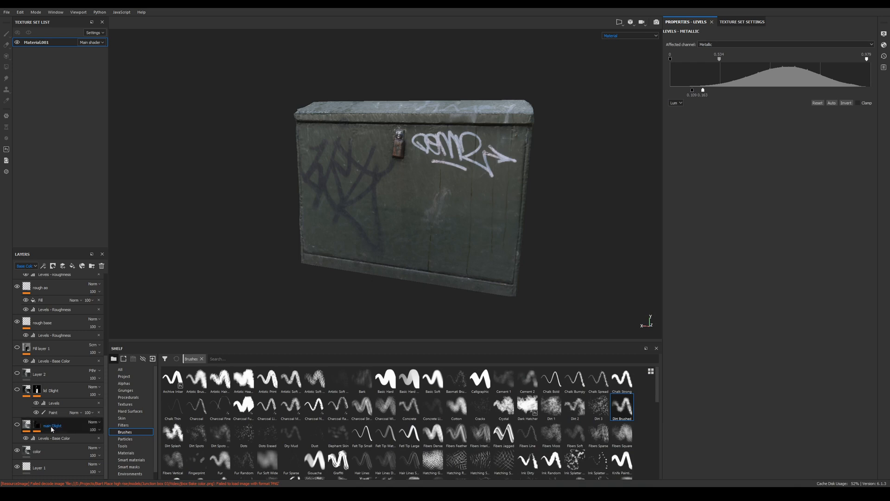
- Import jbox Bake color clean paint.png as a texture with the prefix "jbox" and assign it as the color layer's base color
{"action": "left_click", "coordinate": [26, 452]}
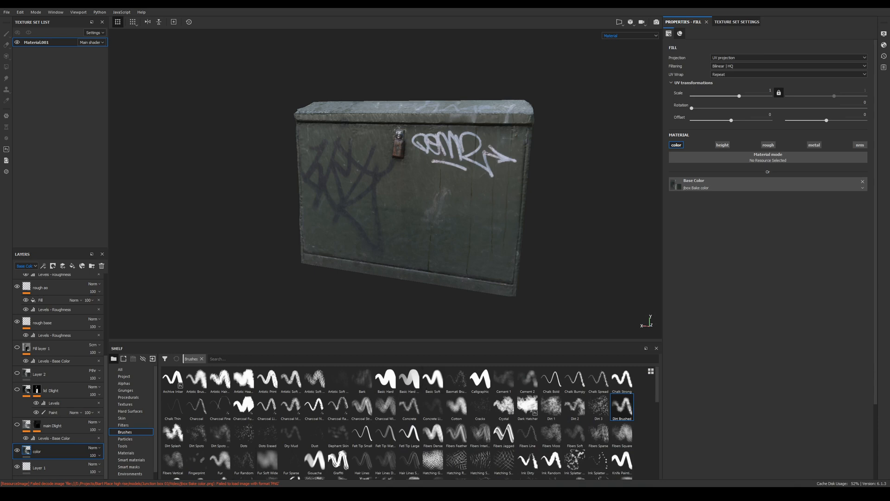
{"action": "mouse_move", "coordinate": [889, 357]}
{"action": "left_mouse_down"}
{"action": "mouse_move", "coordinate": [658, 361]}
{"action": "mouse_move", "coordinate": [502, 393]}
{"action": "left_mouse_up"}
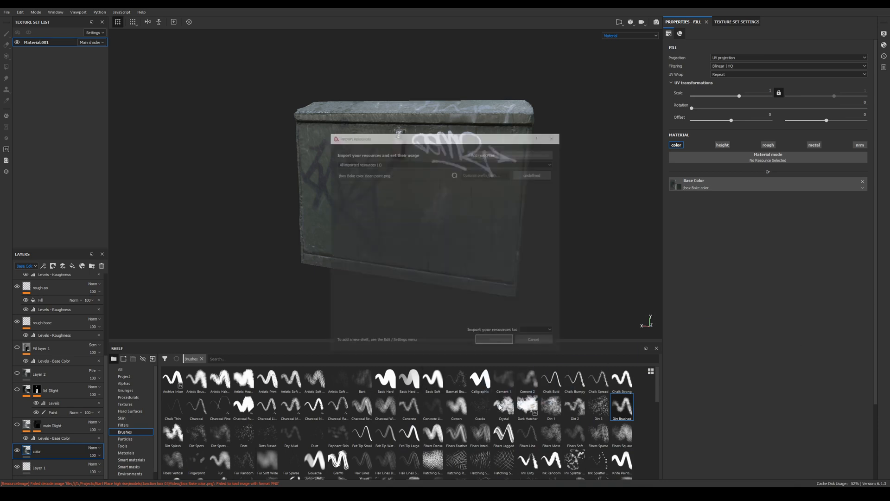
{"action": "left_click", "coordinate": [488, 174]}
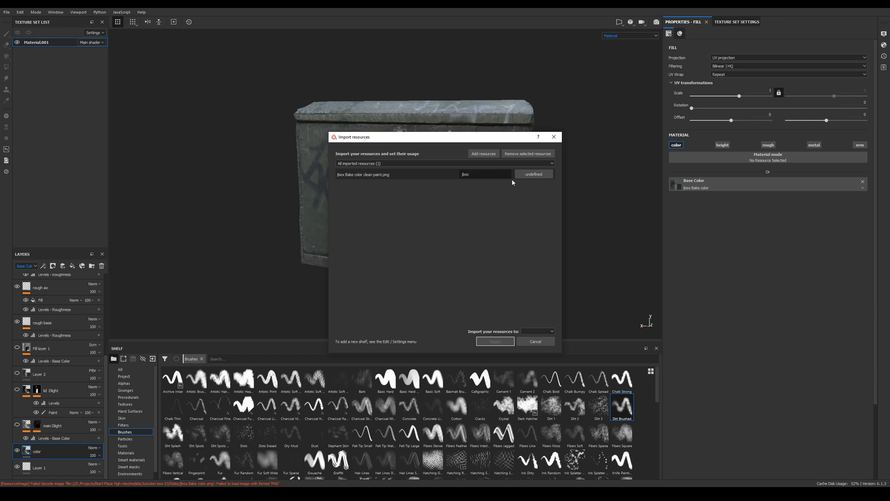
{"action": "left_click", "coordinate": [531, 180]}
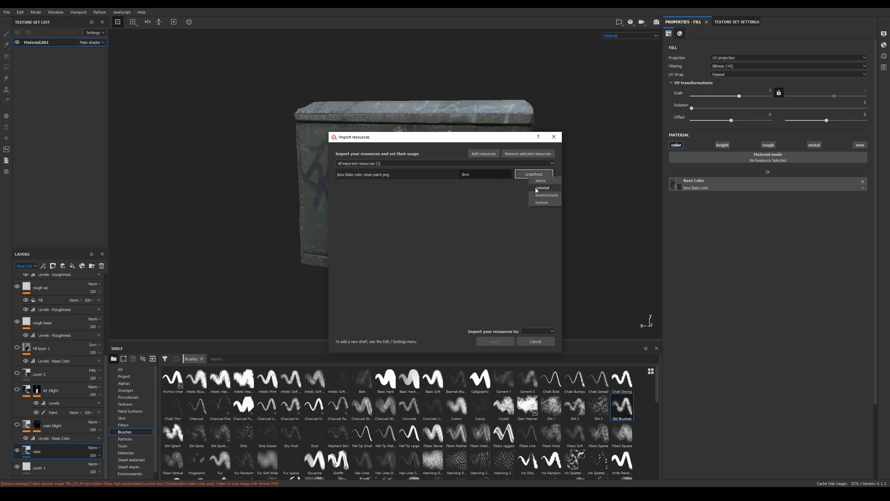
{"action": "left_click", "coordinate": [541, 200]}
{"action": "left_click", "coordinate": [536, 332]}
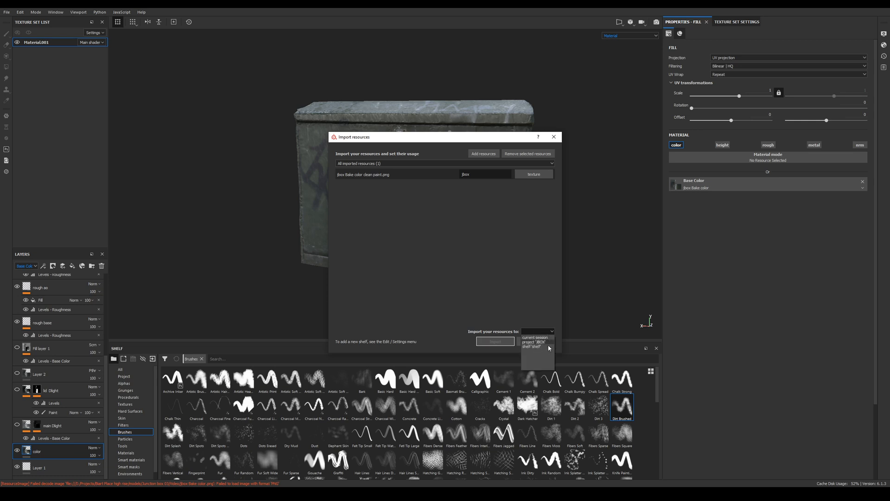
{"action": "left_click", "coordinate": [535, 341]}
{"action": "left_click", "coordinate": [494, 342]}
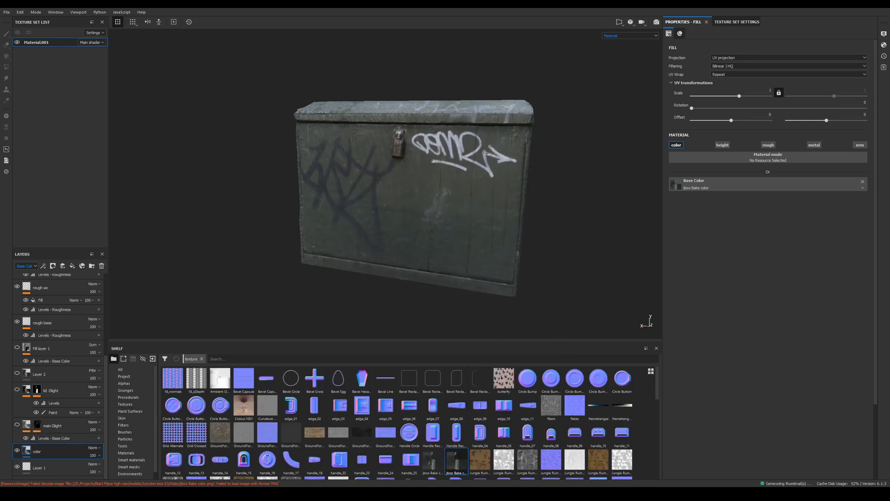
{"action": "mouse_move", "coordinate": [459, 466]}
{"action": "left_mouse_down"}
{"action": "mouse_move", "coordinate": [699, 201]}
{"action": "mouse_move", "coordinate": [698, 187]}
{"action": "left_mouse_up"}
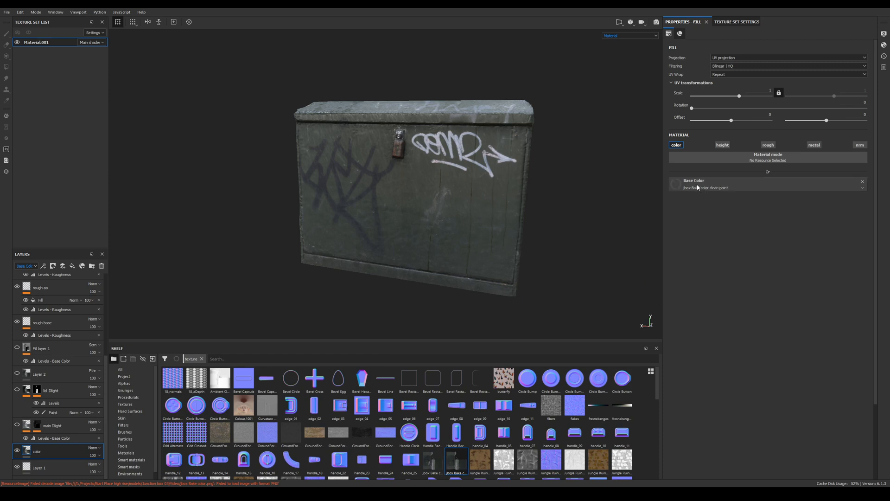
- Show the main Dlight layer and hide the rough base, rough ao, rough drips, drips, Fill layer 2 and metal layers
{"action": "left_click", "coordinate": [17, 424]}
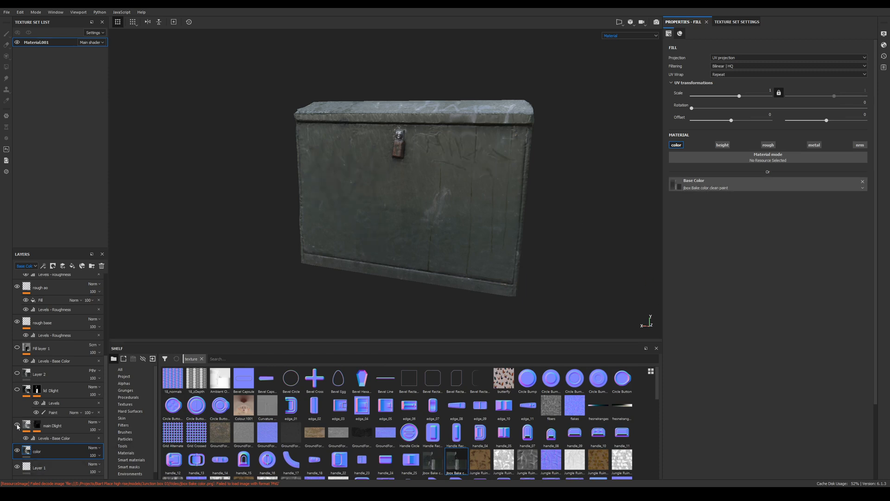
{"action": "left_click", "coordinate": [17, 424]}
{"action": "left_click", "coordinate": [18, 322]}
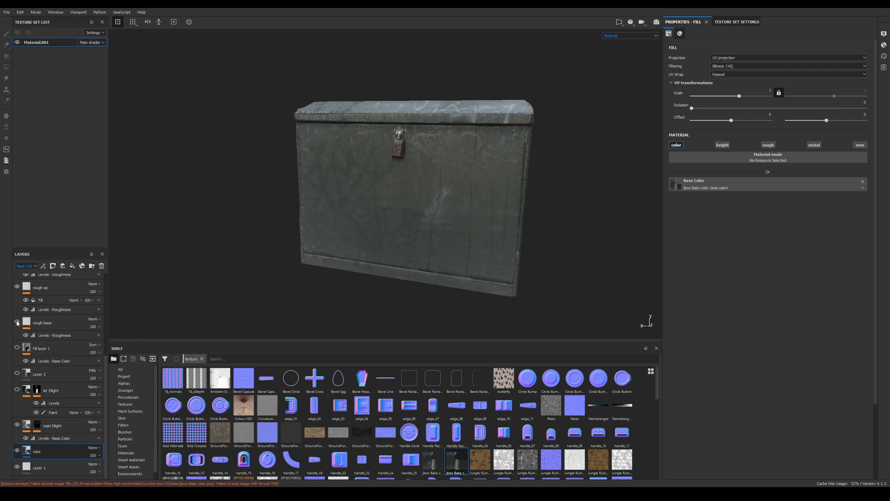
{"action": "left_click", "coordinate": [17, 286]}
{"action": "scroll", "coordinate": [20, 296], "scroll_direction": "up", "scroll_amount": 3}
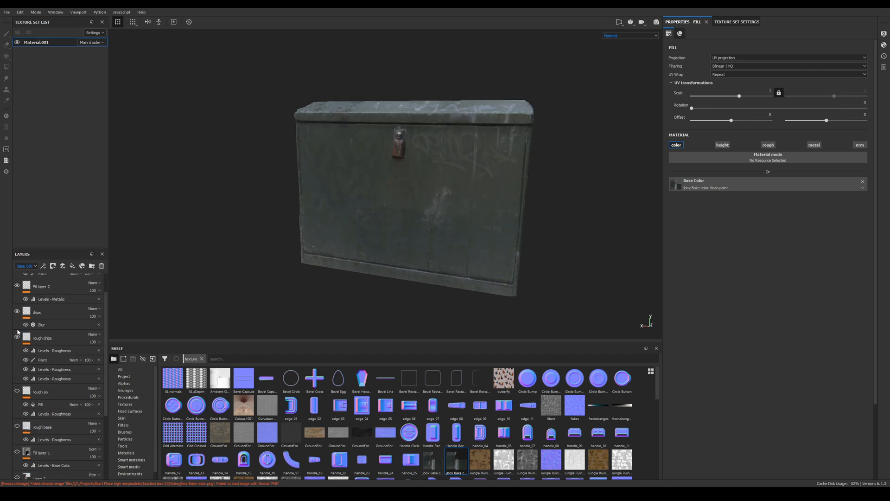
{"action": "left_click", "coordinate": [17, 336]}
{"action": "scroll", "coordinate": [18, 301], "scroll_direction": "up", "scroll_amount": 1}
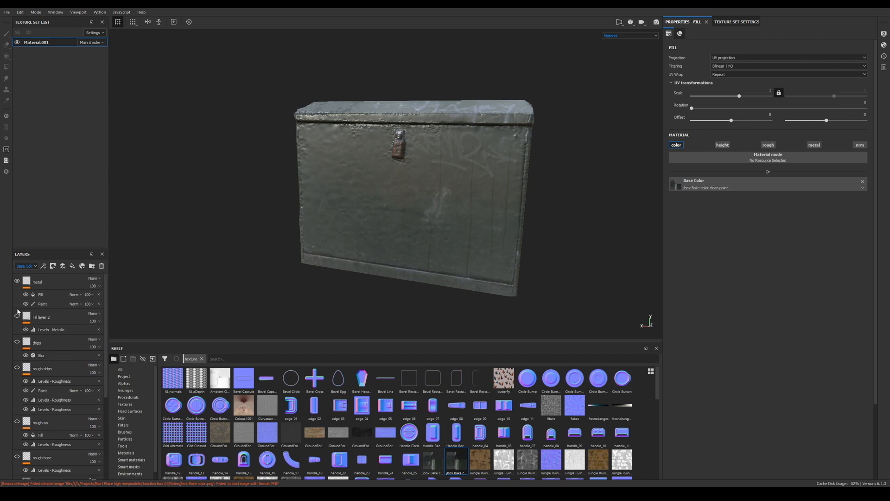
{"action": "scroll", "coordinate": [18, 283], "scroll_direction": "down", "scroll_amount": 4}
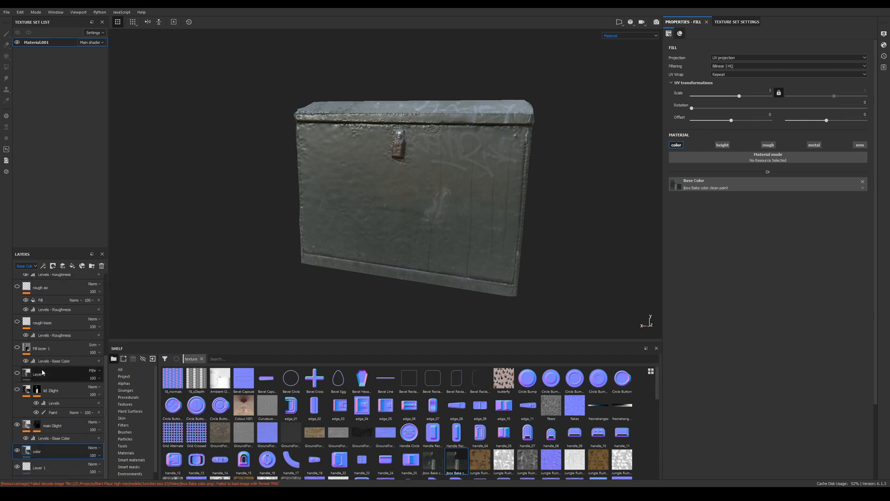
- Assign jbox Bake color clean paint as the base color of the main Dlight layer and of the re-enabled lid Dlight layer
{"action": "left_click", "coordinate": [28, 425]}
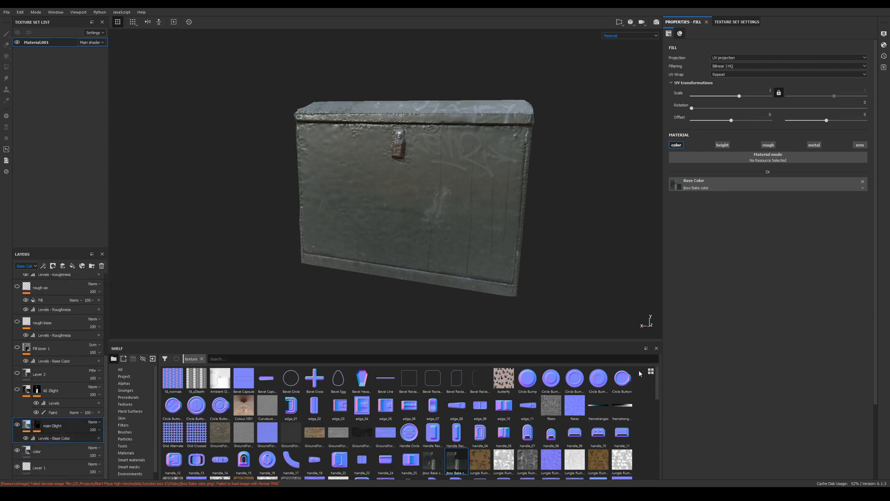
{"action": "mouse_move", "coordinate": [458, 462]}
{"action": "left_mouse_down"}
{"action": "mouse_move", "coordinate": [517, 436]}
{"action": "mouse_move", "coordinate": [700, 186]}
{"action": "left_mouse_up"}
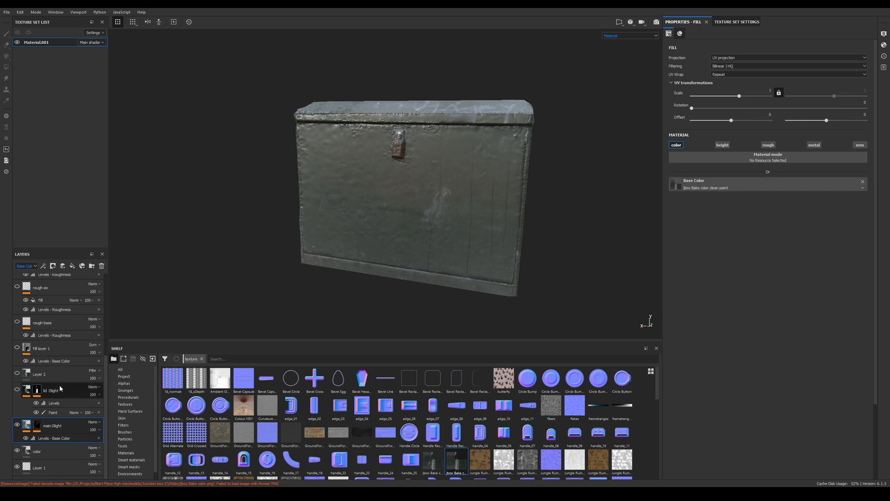
{"action": "left_click", "coordinate": [38, 393]}
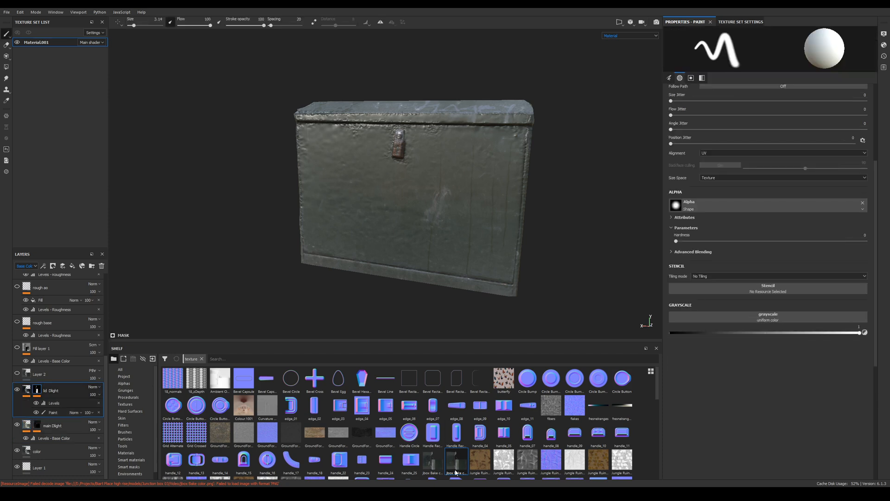
{"action": "mouse_move", "coordinate": [456, 462]}
{"action": "left_mouse_down"}
{"action": "mouse_move", "coordinate": [502, 464]}
{"action": "mouse_move", "coordinate": [454, 463]}
{"action": "mouse_move", "coordinate": [530, 384]}
{"action": "mouse_move", "coordinate": [677, 186]}
{"action": "left_mouse_up"}
{"action": "left_click", "coordinate": [28, 390]}
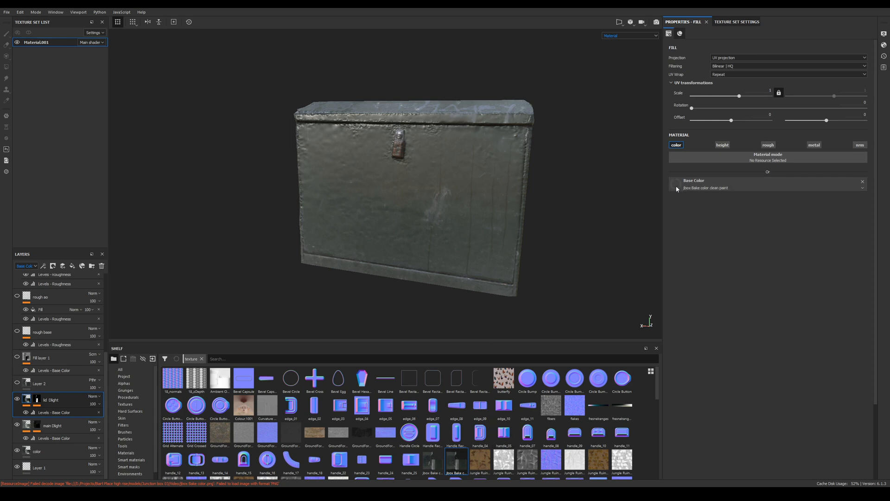
- Show Layer 2 again and delete Fill layer 1, the one using the ambient occlusion map as base color
{"action": "left_click", "coordinate": [20, 386]}
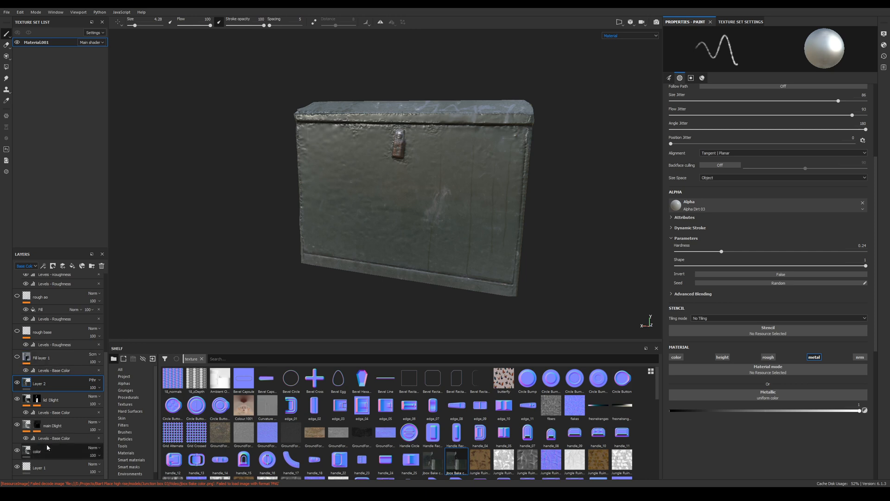
{"action": "left_click", "coordinate": [17, 358]}
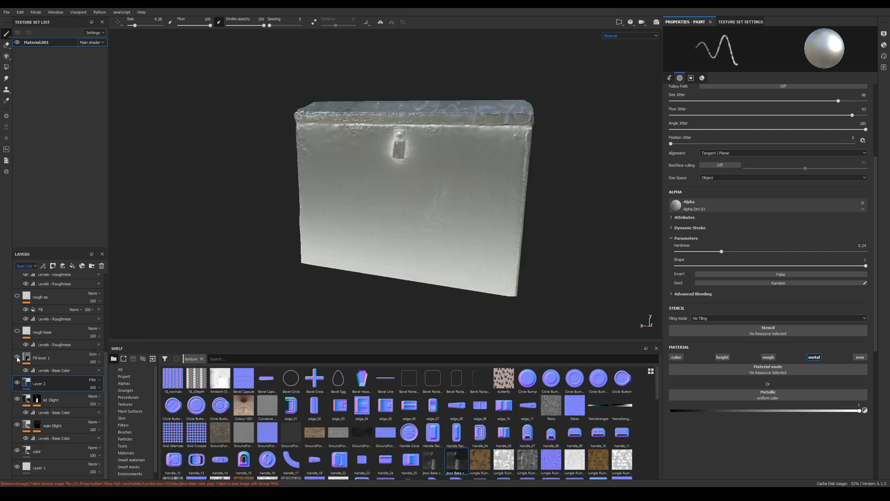
{"action": "left_click", "coordinate": [65, 359]}
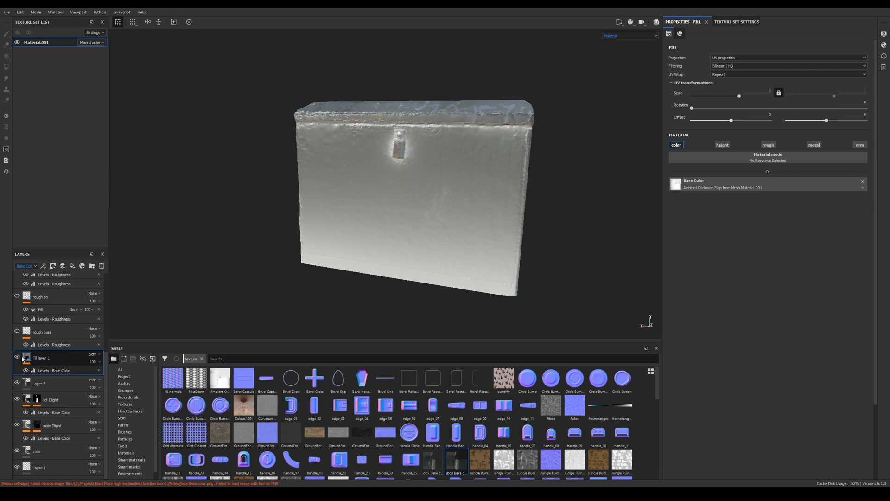
{"action": "right_click", "coordinate": [69, 361]}
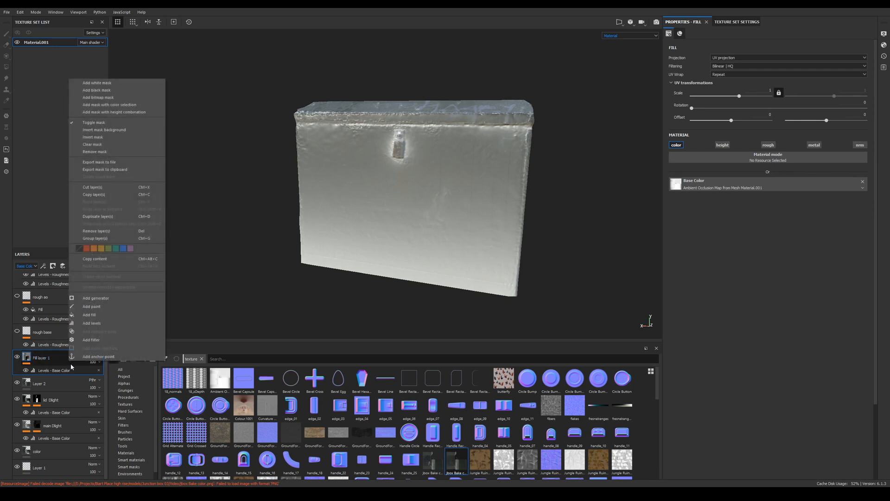
{"action": "left_click", "coordinate": [46, 363]}
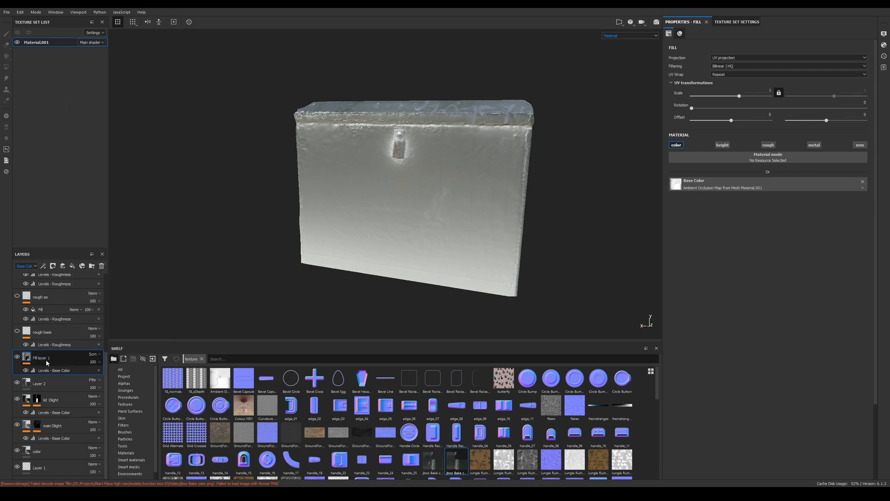
{"action": "key", "text": "Delete"}
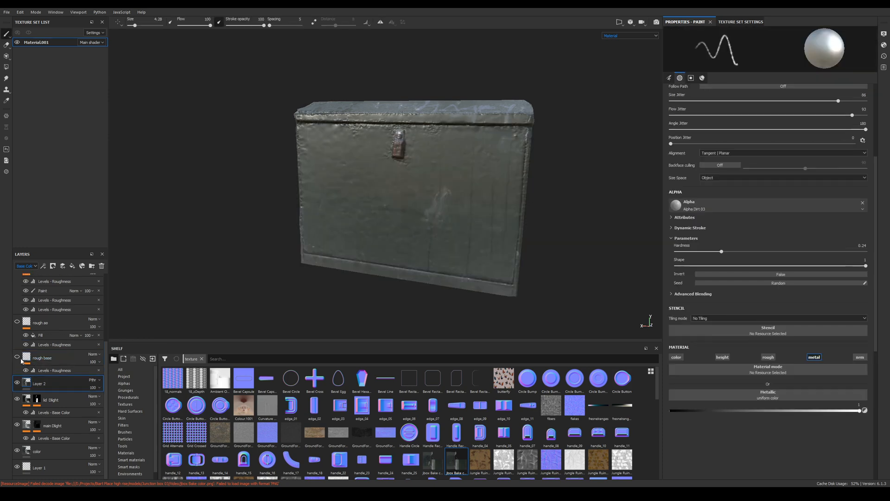
- Re-enable the rough base layer and, with the layer stack showing Roughness, assign jbox Bake color clean paint as its roughness texture
{"action": "left_click", "coordinate": [28, 362]}
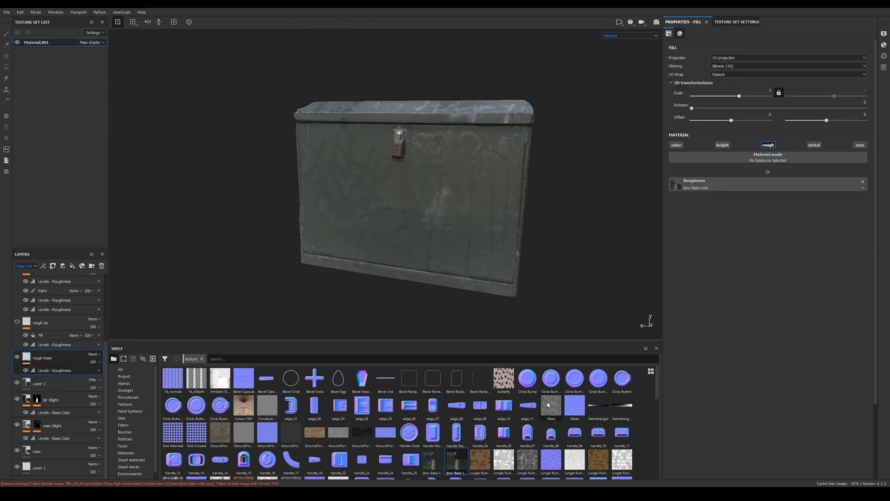
{"action": "left_click", "coordinate": [26, 266]}
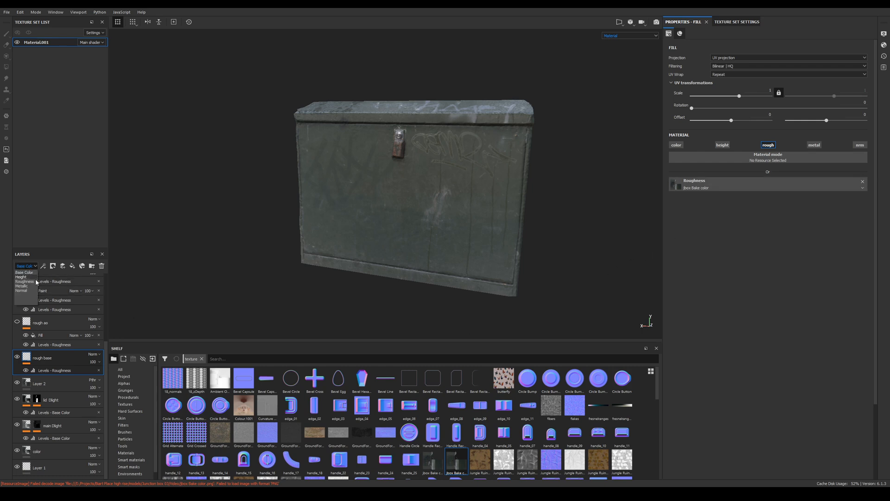
{"action": "left_click", "coordinate": [25, 281]}
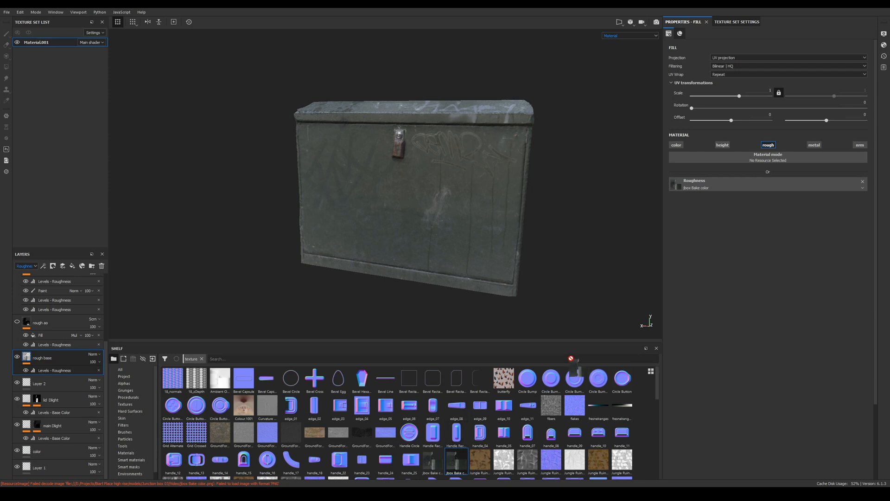
{"action": "left_click_drag", "start_coordinate": [685, 186], "coordinate": [686, 186]}
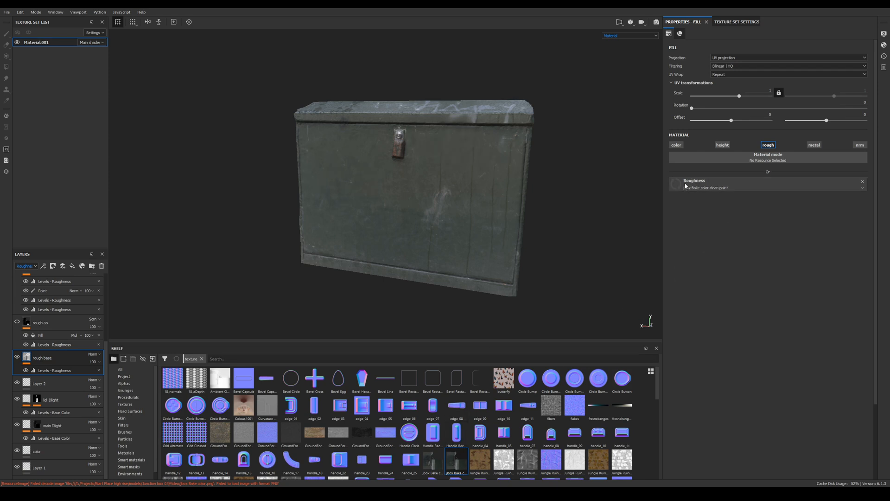
- Show the rough ao and rough drips layers and assign jbox Bake color clean paint as the roughness of rough drips
{"action": "left_click", "coordinate": [16, 326]}
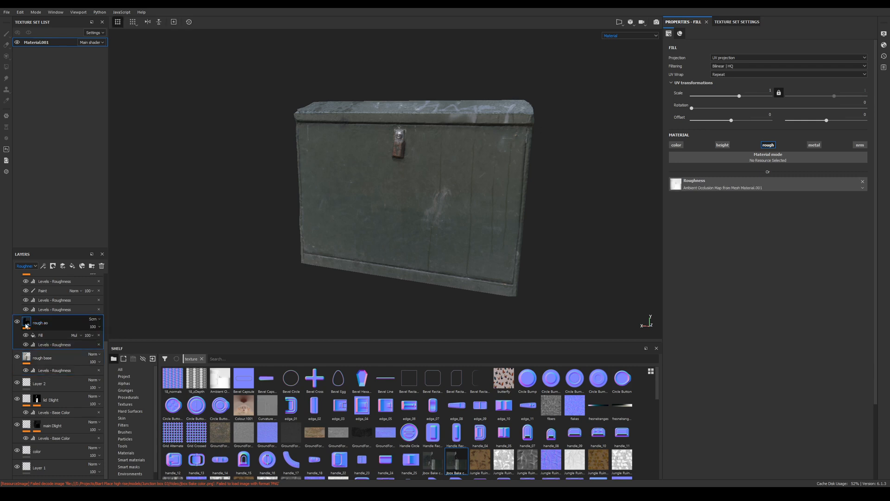
{"action": "scroll", "coordinate": [19, 334], "scroll_direction": "up", "scroll_amount": 2}
{"action": "scroll", "coordinate": [14, 344], "scroll_direction": "up", "scroll_amount": 1}
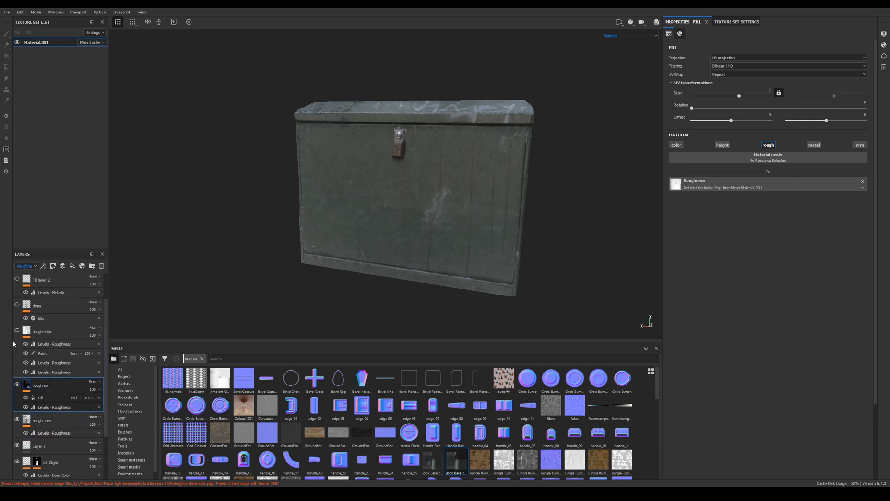
{"action": "left_click", "coordinate": [24, 330]}
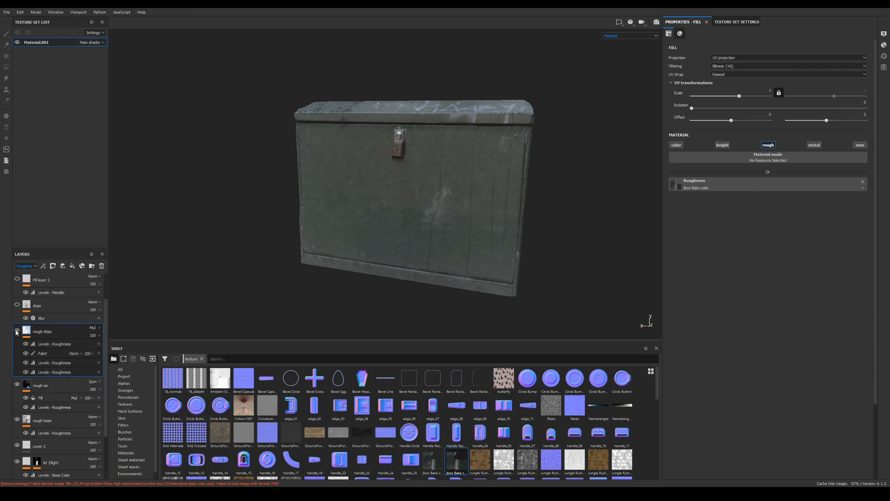
{"action": "left_click", "coordinate": [17, 331]}
{"action": "mouse_move", "coordinate": [457, 459]}
{"action": "left_mouse_down"}
{"action": "mouse_move", "coordinate": [471, 459]}
{"action": "mouse_move", "coordinate": [673, 193]}
{"action": "left_mouse_up"}
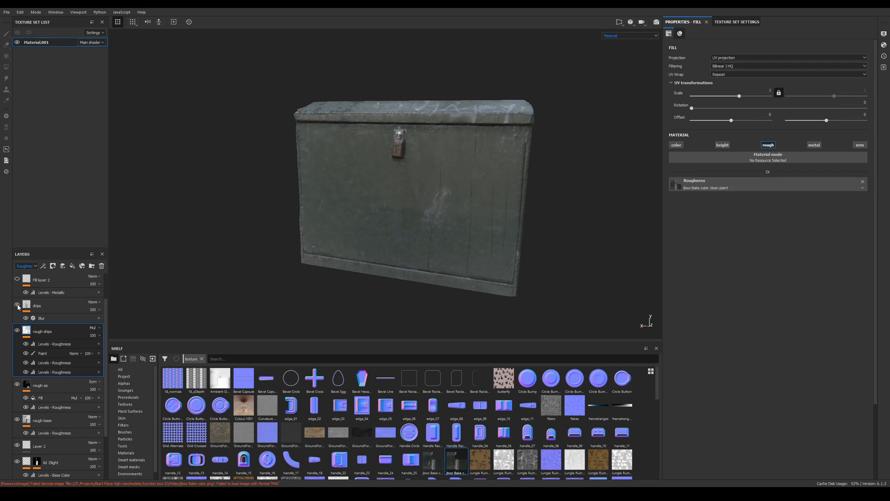
- Make the drips, Fill layer 2 and metal layers visible again
{"action": "left_click", "coordinate": [46, 309]}
{"action": "scroll", "coordinate": [48, 348], "scroll_direction": "up", "scroll_amount": 1}
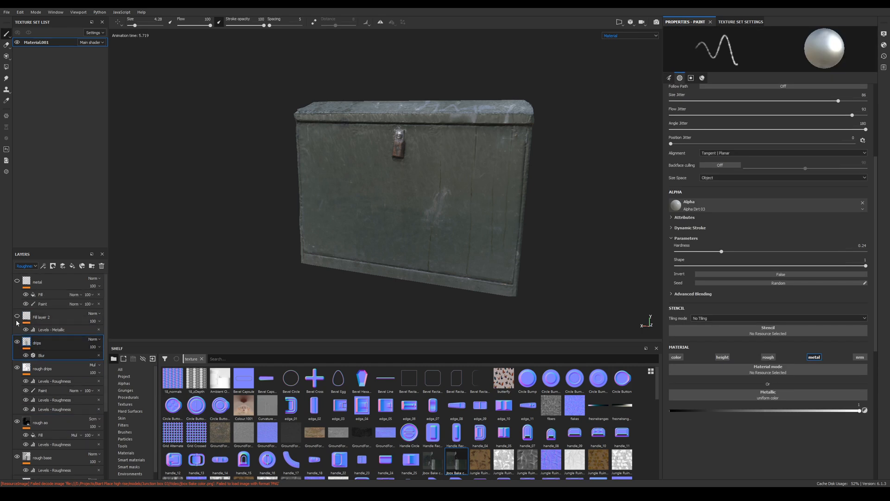
{"action": "left_click", "coordinate": [51, 318]}
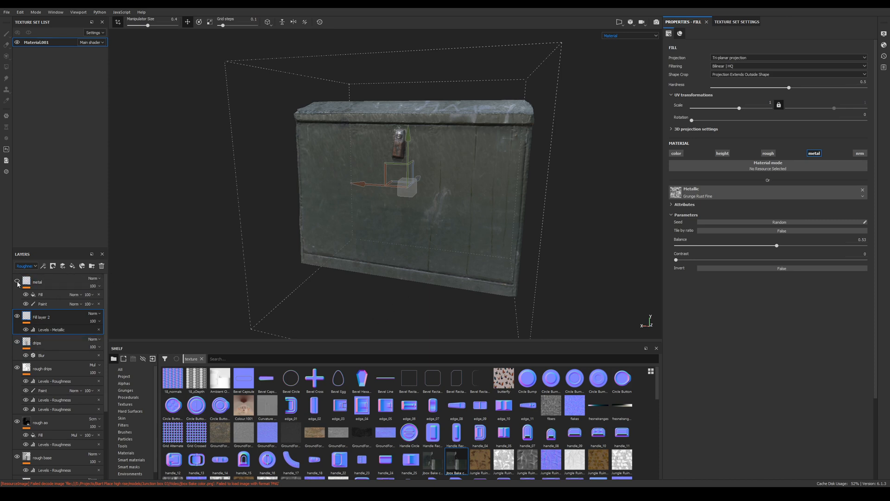
{"action": "left_click", "coordinate": [78, 281]}
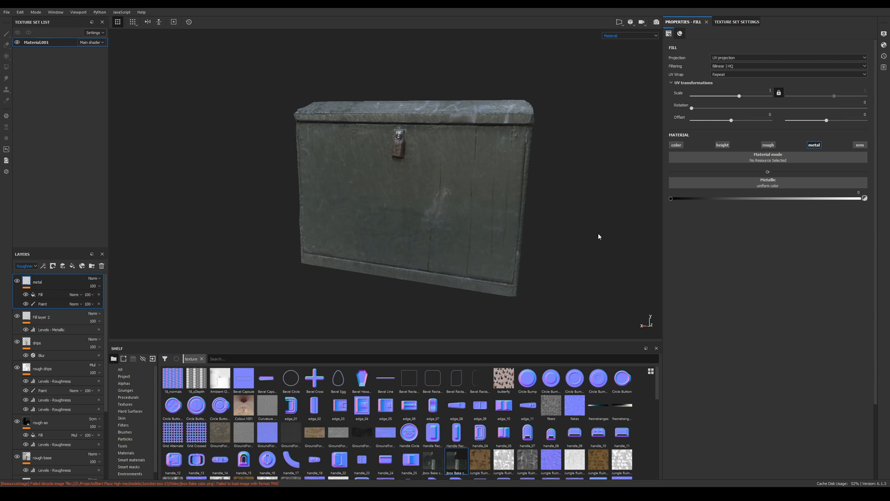
{"action": "left_click_drag", "start_coordinate": [598, 236], "coordinate": [379, 247], "text": "alt"}
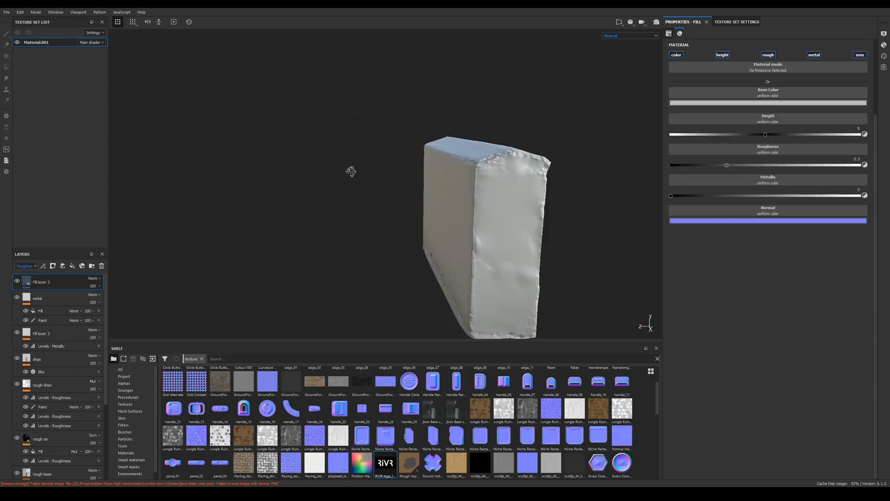
- View the front of the box up close and search all shelf resources, without the texture filter, for "spray"
{"action": "left_click_drag", "start_coordinate": [352, 171], "coordinate": [580, 224], "text": "alt"}
{"action": "middle_click_drag", "start_coordinate": [580, 224], "coordinate": [482, 154], "text": "alt"}
{"action": "left_click_drag", "start_coordinate": [457, 200], "coordinate": [424, 246], "text": "alt"}
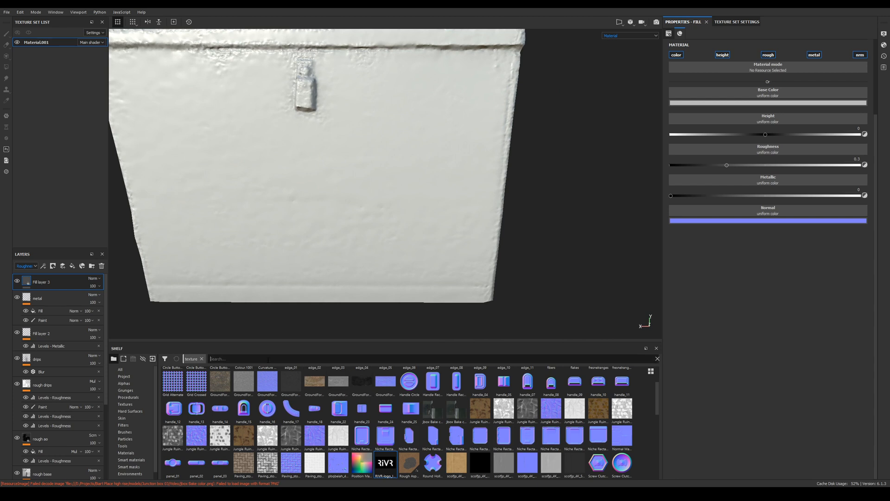
{"action": "type", "text": "spr"}
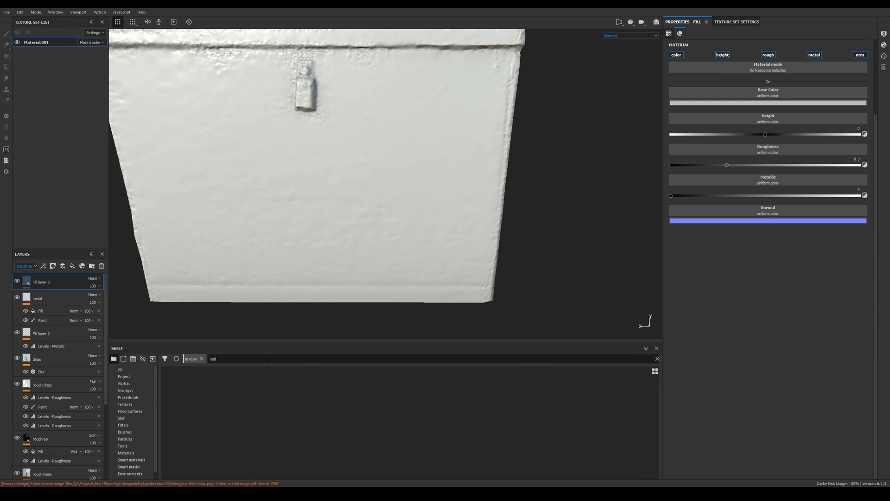
{"action": "key", "text": "BackSpace"}
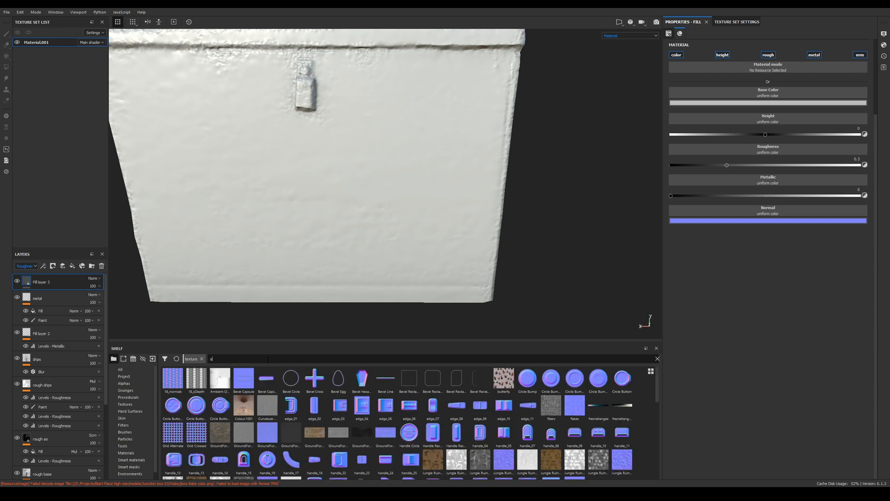
{"action": "type", "text": "ra"}
{"action": "left_click", "coordinate": [120, 369]}
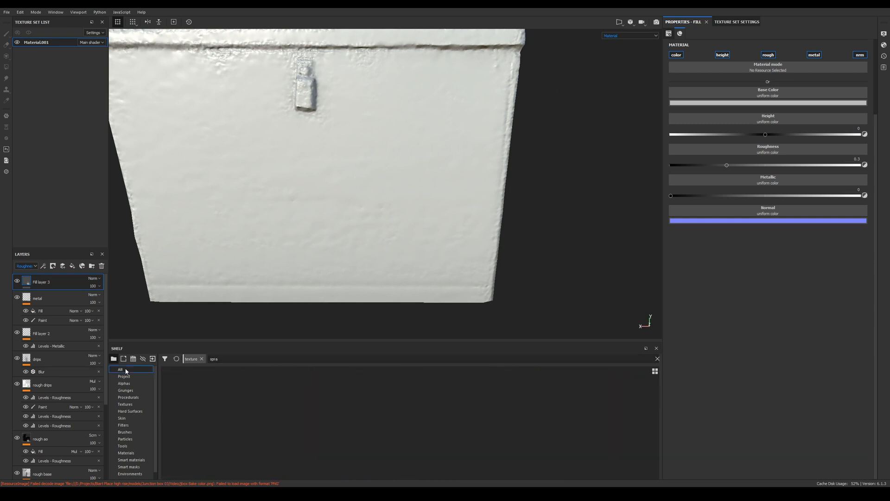
{"action": "type", "text": "spa"}
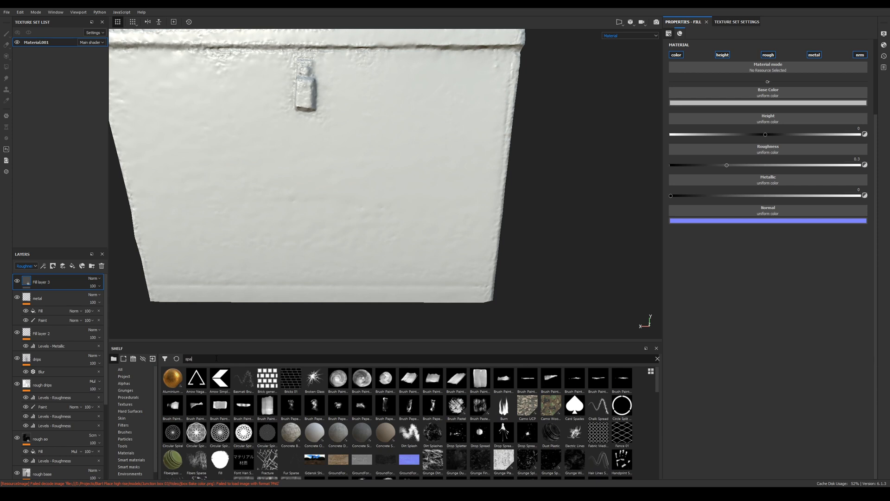
{"action": "key", "text": "BackSpace"}
{"action": "type", "text": "ray"}
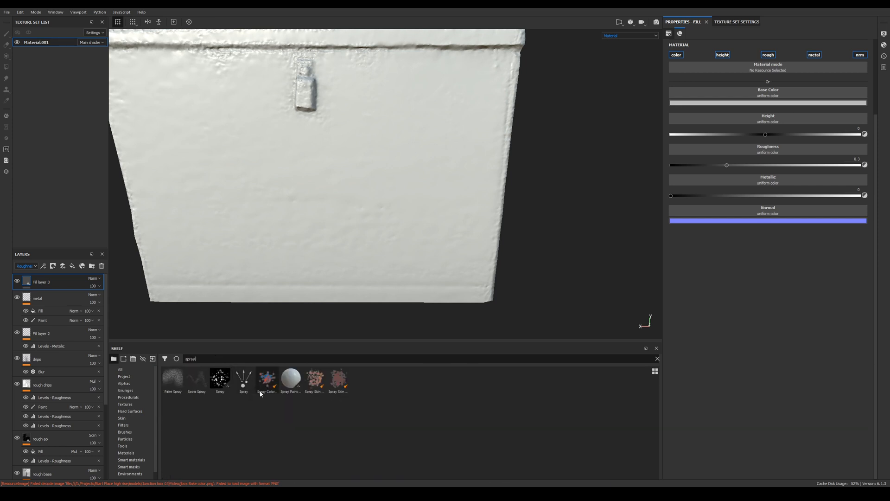
- Search all shelf resources for "tag" instead
{"action": "type", "text": ","}
{"action": "key", "text": "BackSpace"}
{"action": "key", "text": "BackSpace"}
{"action": "key", "text": "BackSpace"}
{"action": "key", "text": "BackSpace"}
{"action": "key", "text": "BackSpace"}
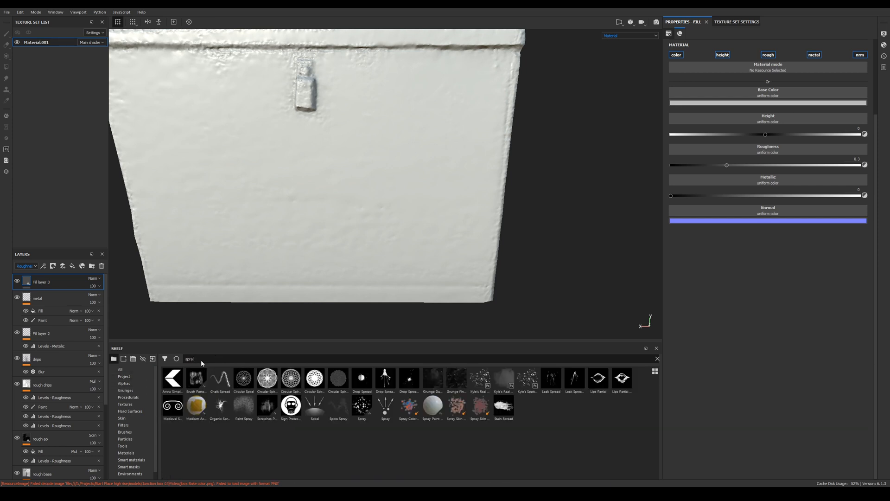
{"action": "type", "text": "tag"}
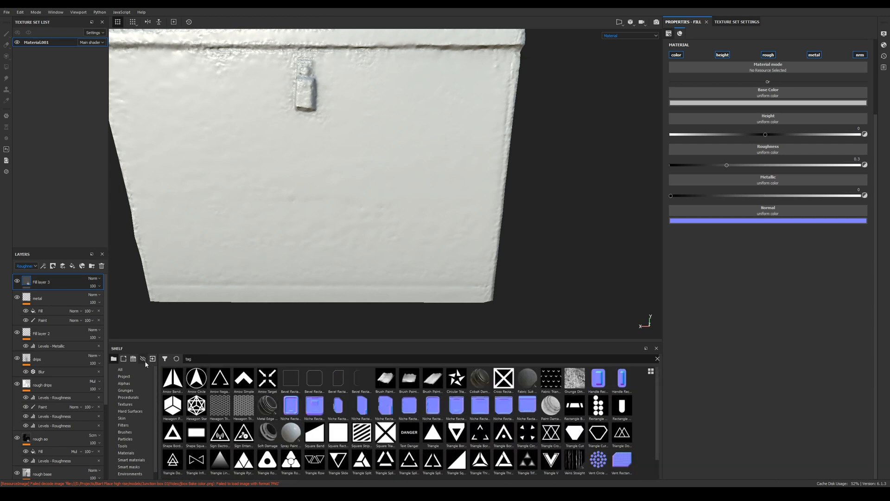
- Search the shelf for "spra", limiting the results to Materials
{"action": "type", "text": "sp"}
{"action": "key", "text": "BackSpace"}
{"action": "key", "text": "BackSpace"}
{"action": "key", "text": "BackSpace"}
{"action": "key", "text": "BackSpace"}
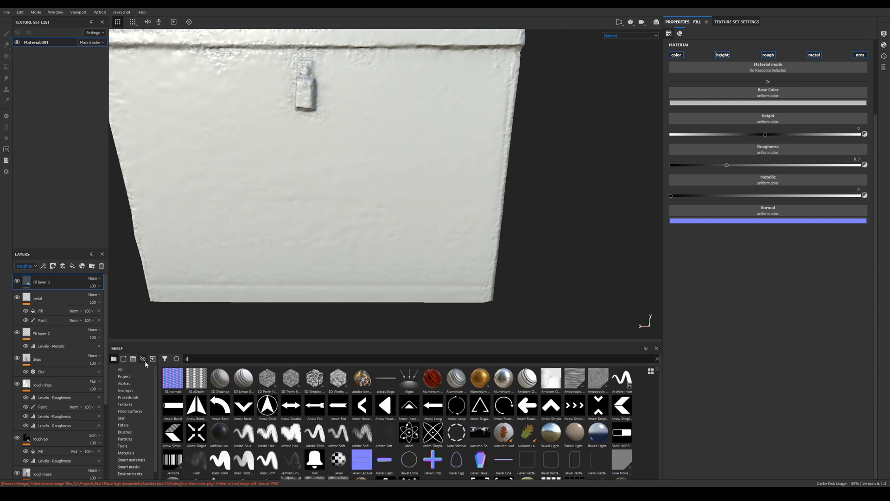
{"action": "type", "text": "spra"}
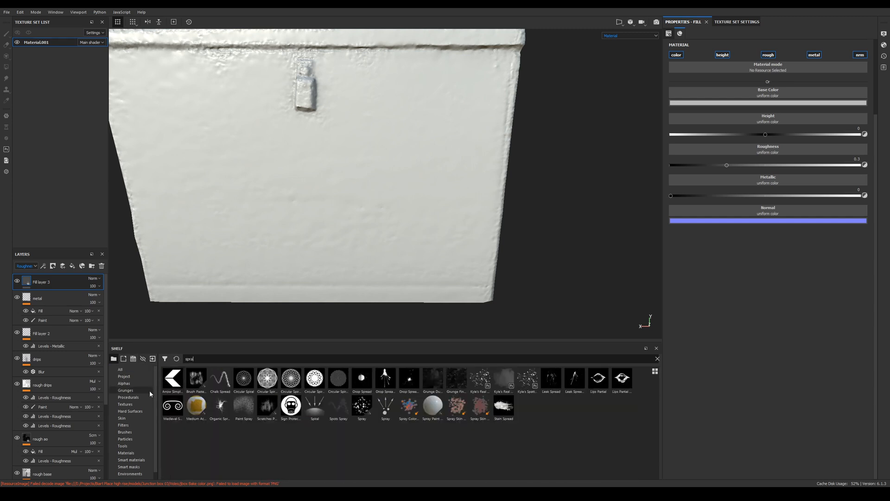
{"action": "left_click", "coordinate": [127, 452]}
{"action": "left_click", "coordinate": [215, 359]}
{"action": "type", "text": "spra"}
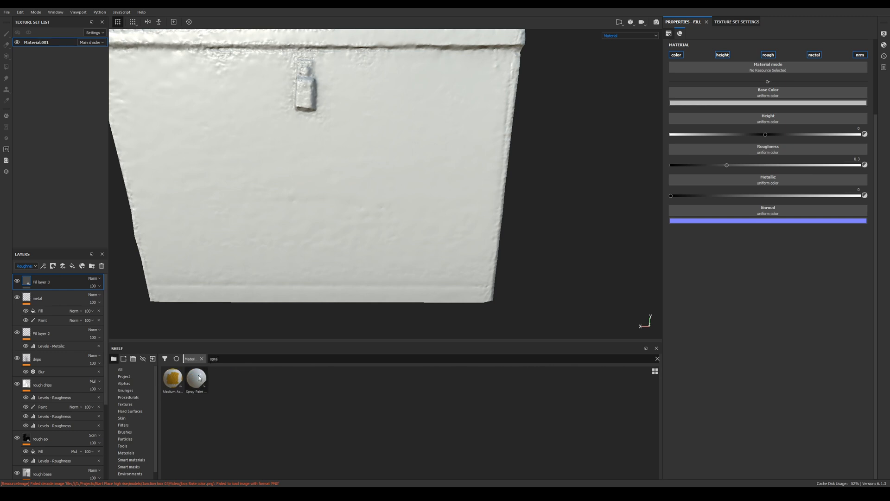
- Place the Spray Paint Tag material as a decal on the box front, between the latch and the box's right edge
{"action": "mouse_move", "coordinate": [200, 378]}
{"action": "left_mouse_down"}
{"action": "mouse_move", "coordinate": [305, 189]}
{"action": "mouse_move", "coordinate": [294, 258]}
{"action": "mouse_move", "coordinate": [203, 390]}
{"action": "mouse_move", "coordinate": [365, 272]}
{"action": "mouse_move", "coordinate": [399, 155]}
{"action": "mouse_move", "coordinate": [443, 115]}
{"action": "left_mouse_up"}
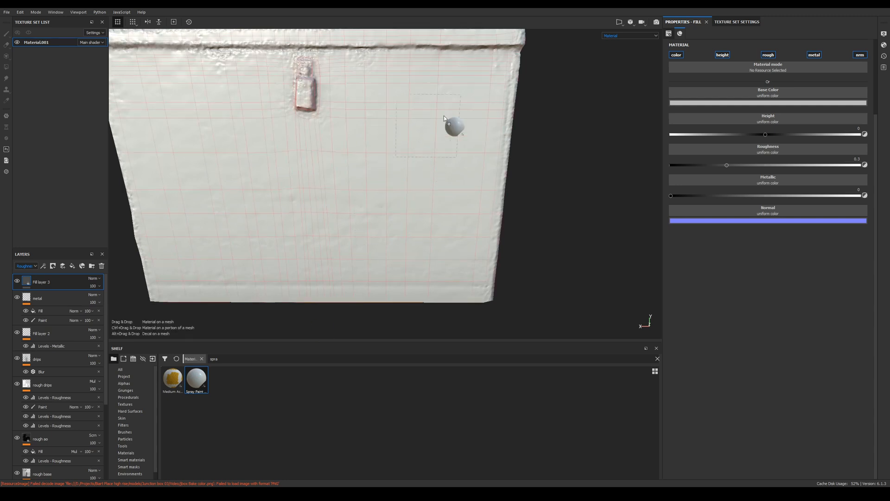
{"action": "left_click_drag", "start_coordinate": [468, 166], "coordinate": [469, 165]}
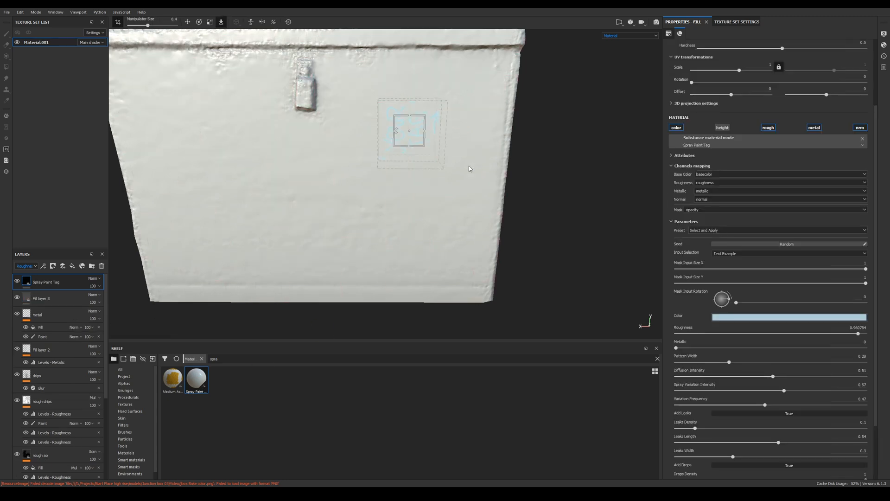
{"action": "left_click", "coordinate": [208, 22]}
{"action": "left_click", "coordinate": [221, 22]}
{"action": "left_click_drag", "start_coordinate": [408, 131], "coordinate": [393, 124]}
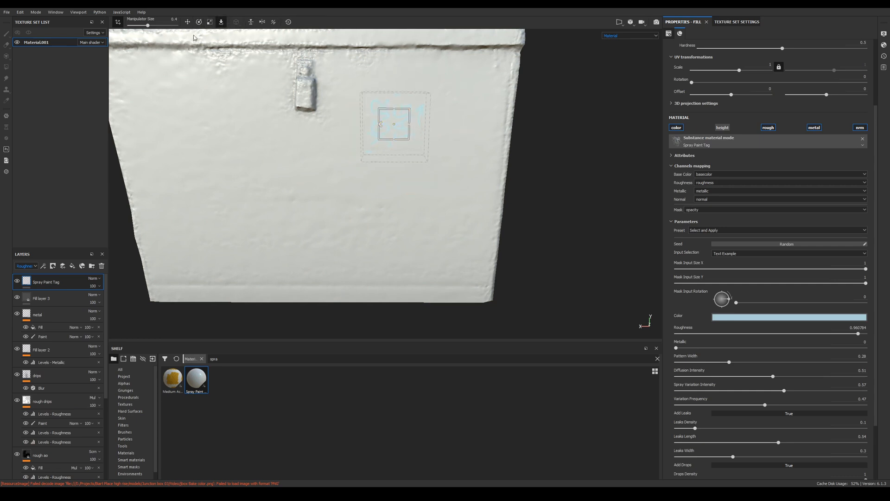
- Scale the Spray Paint Tag decal up uniformly to about twice its size
{"action": "left_click", "coordinate": [199, 22]}
{"action": "left_click_drag", "start_coordinate": [429, 73], "coordinate": [481, 143]}
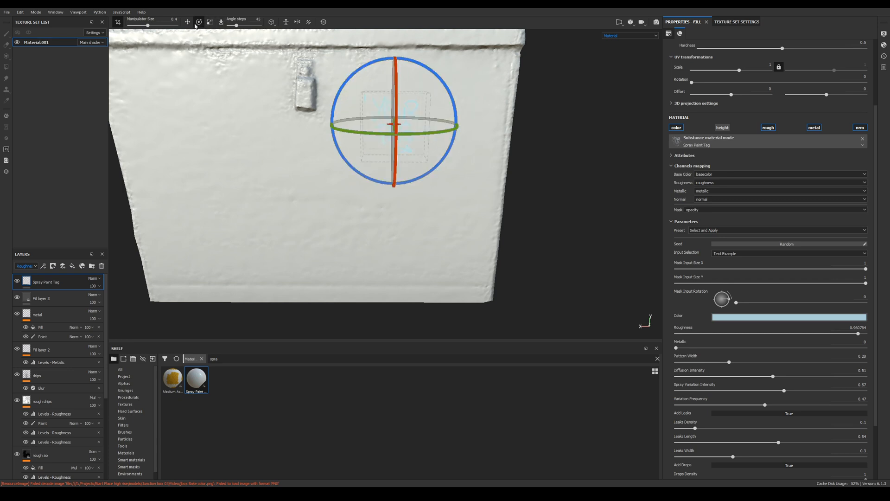
{"action": "left_click", "coordinate": [209, 22]}
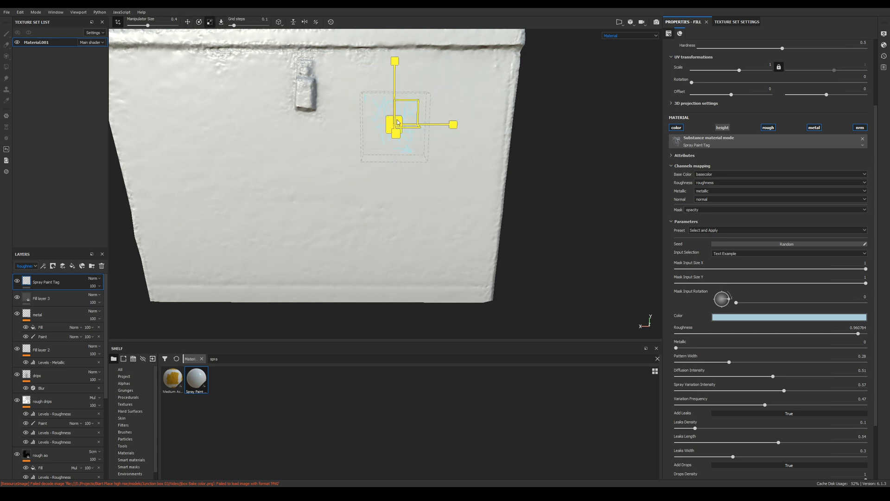
{"action": "left_click_drag", "start_coordinate": [397, 122], "coordinate": [538, 107]}
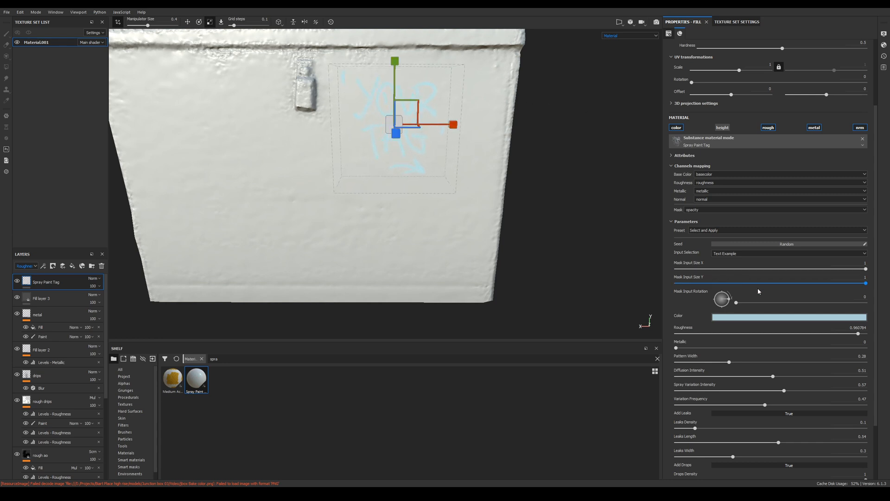
- Set the Spray Paint Tag color to pure white
{"action": "left_click", "coordinate": [738, 317]}
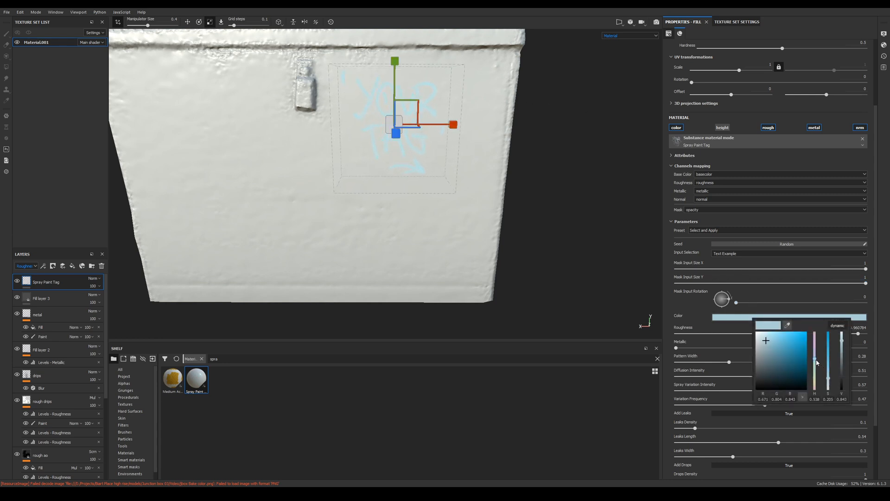
{"action": "left_click", "coordinate": [815, 382]}
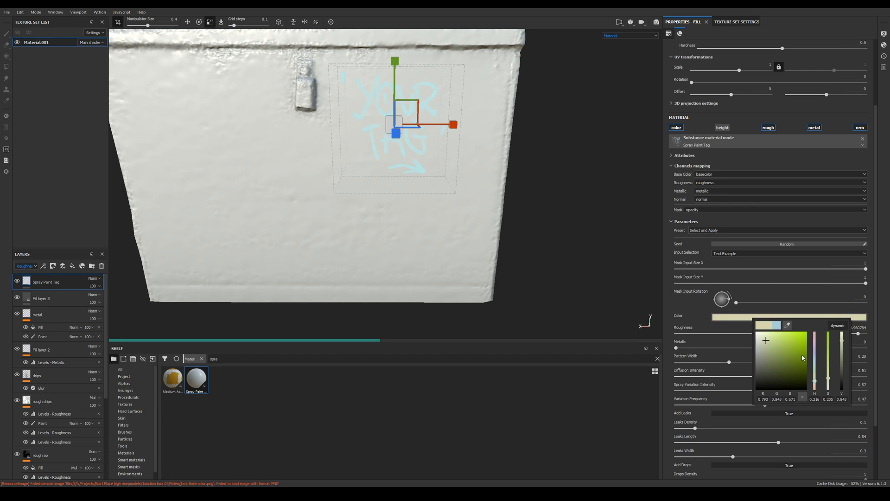
{"action": "left_click", "coordinate": [802, 356]}
{"action": "left_click_drag", "start_coordinate": [807, 369], "coordinate": [810, 373]}
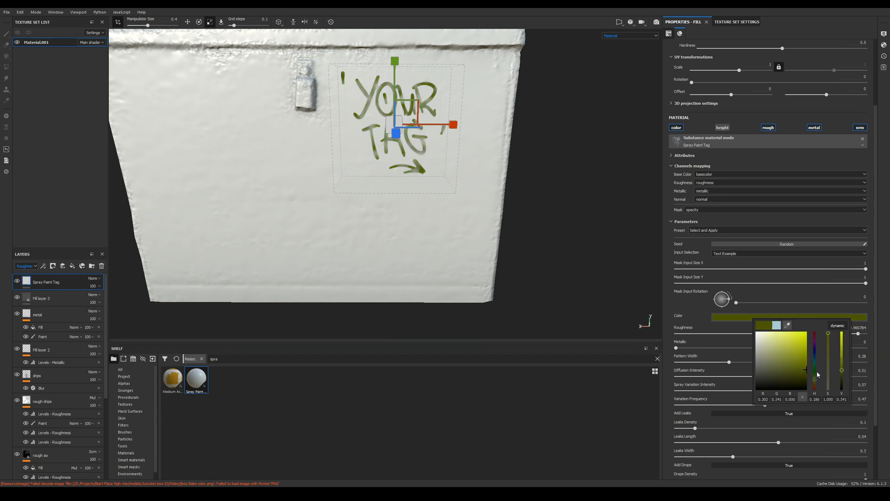
{"action": "left_click", "coordinate": [816, 370]}
{"action": "left_click_drag", "start_coordinate": [828, 356], "coordinate": [830, 401]}
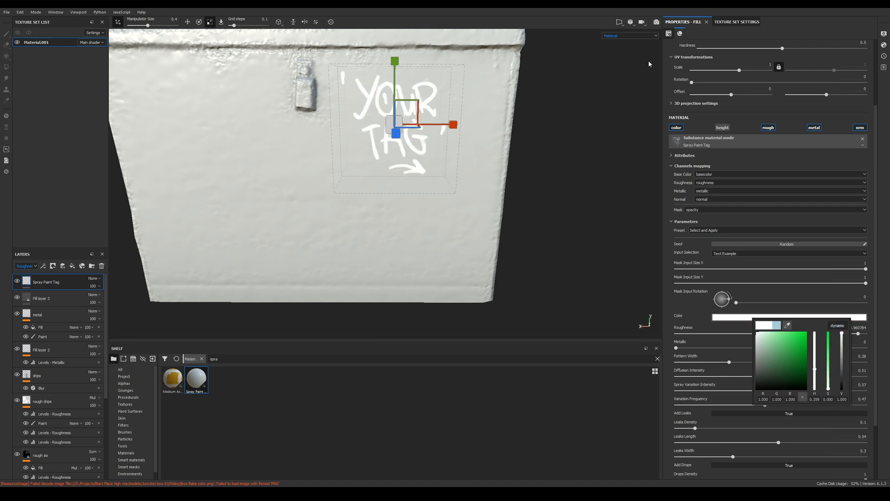
- Delete the plain Fill layer 3 beneath the Spray Paint Tag layer
{"action": "left_click", "coordinate": [60, 300]}
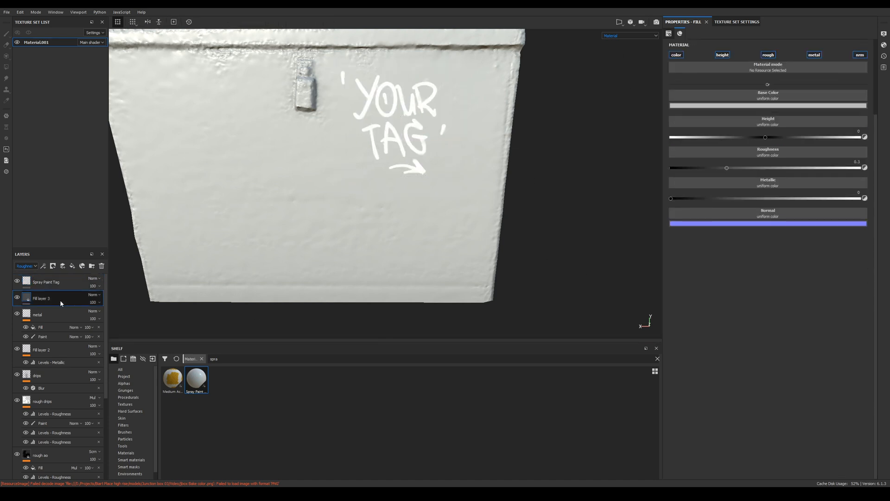
{"action": "right_click", "coordinate": [60, 300]}
{"action": "left_click", "coordinate": [44, 302]}
{"action": "key", "text": "Delete"}
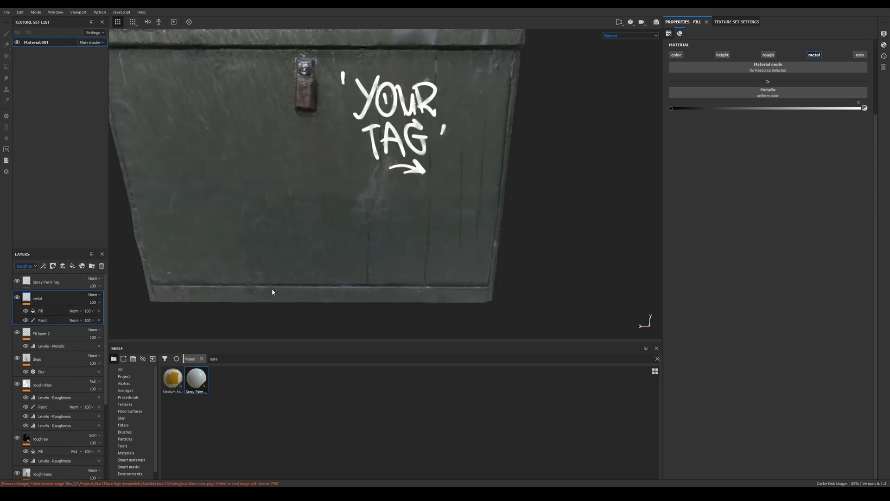
- Move the Spray Paint Tag layer down the stack, between Layer 2 and lid Dlight
{"action": "left_click_drag", "start_coordinate": [469, 193], "coordinate": [369, 163], "text": "alt"}
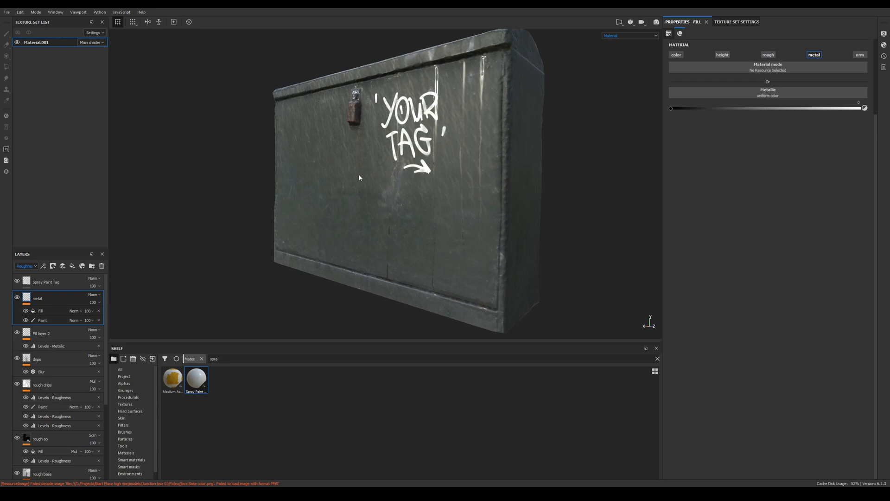
{"action": "left_click", "coordinate": [41, 282]}
{"action": "mouse_move", "coordinate": [41, 283]}
{"action": "left_mouse_down"}
{"action": "mouse_move", "coordinate": [59, 338]}
{"action": "mouse_move", "coordinate": [66, 468]}
{"action": "left_mouse_up"}
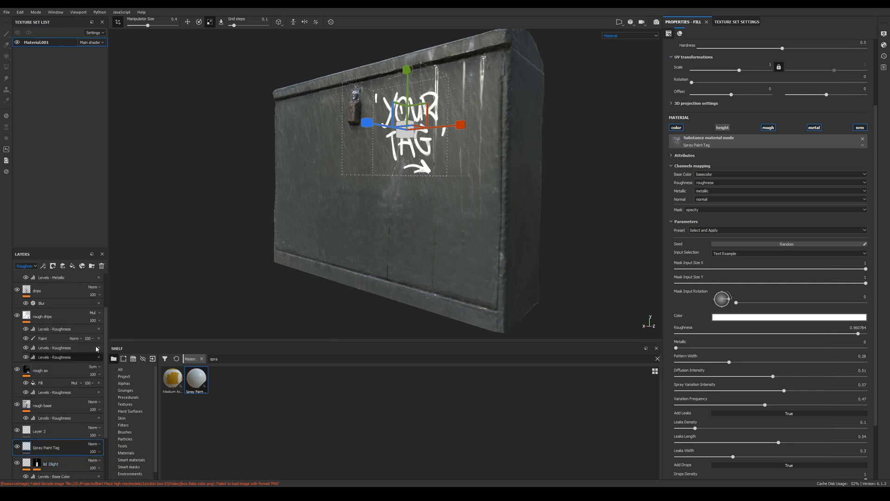
- Toggle the tag's roughness channel off and on, inspect the box in the Roughness channel view, and return to the Material view
{"action": "right_click_drag", "start_coordinate": [372, 149], "coordinate": [407, 129], "text": "alt"}
{"action": "left_click_drag", "start_coordinate": [382, 139], "coordinate": [459, 154], "text": "alt"}
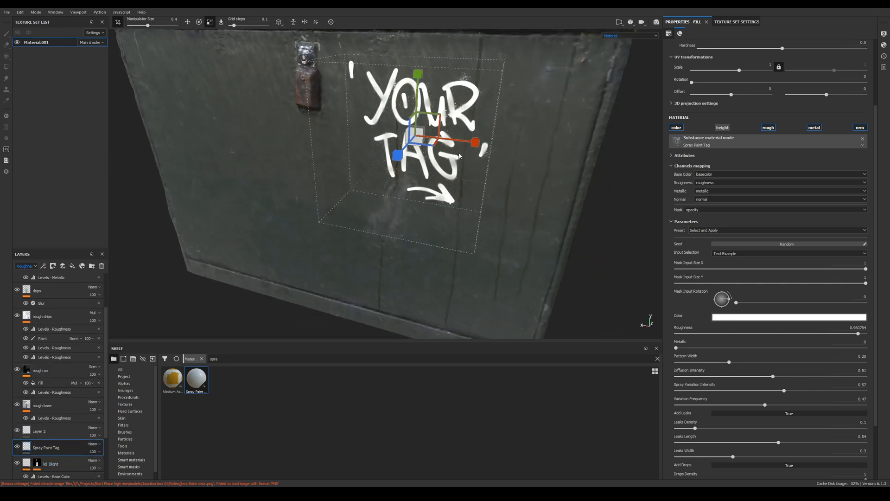
{"action": "left_click", "coordinate": [768, 128]}
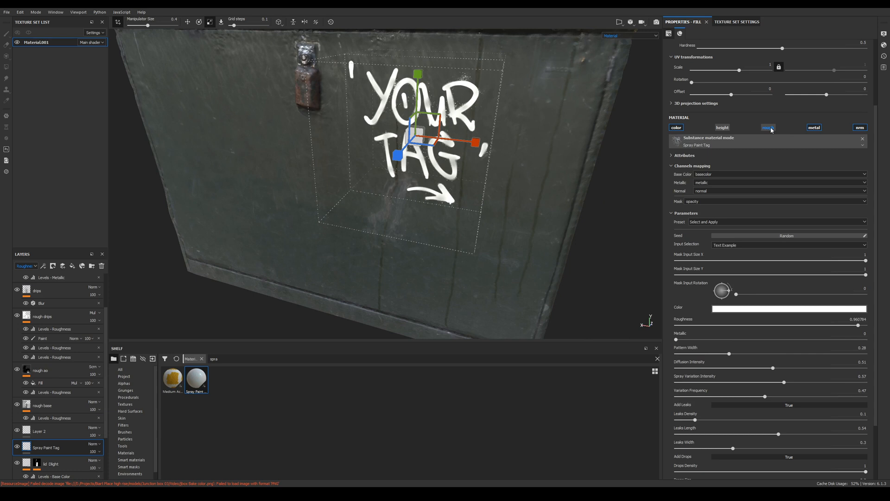
{"action": "left_click", "coordinate": [769, 128]}
{"action": "left_click", "coordinate": [629, 38]}
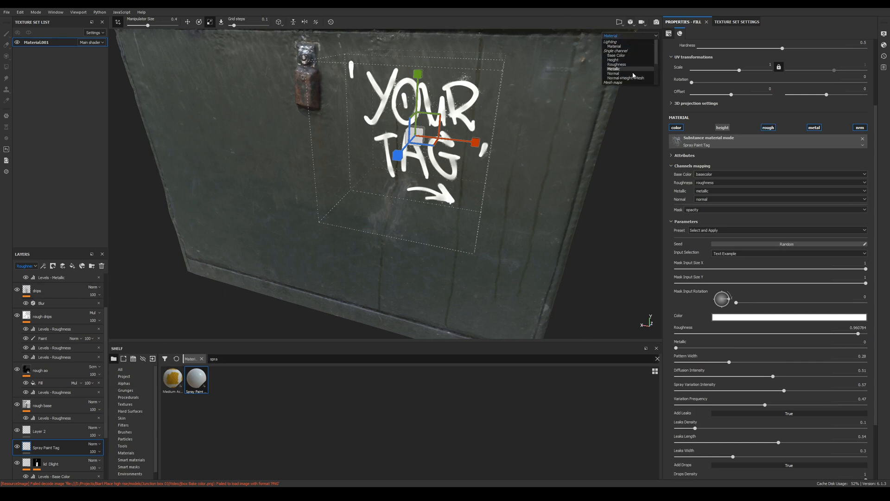
{"action": "left_click", "coordinate": [623, 68]}
{"action": "left_click_drag", "start_coordinate": [516, 180], "coordinate": [460, 157], "text": "alt"}
{"action": "left_click", "coordinate": [621, 37]}
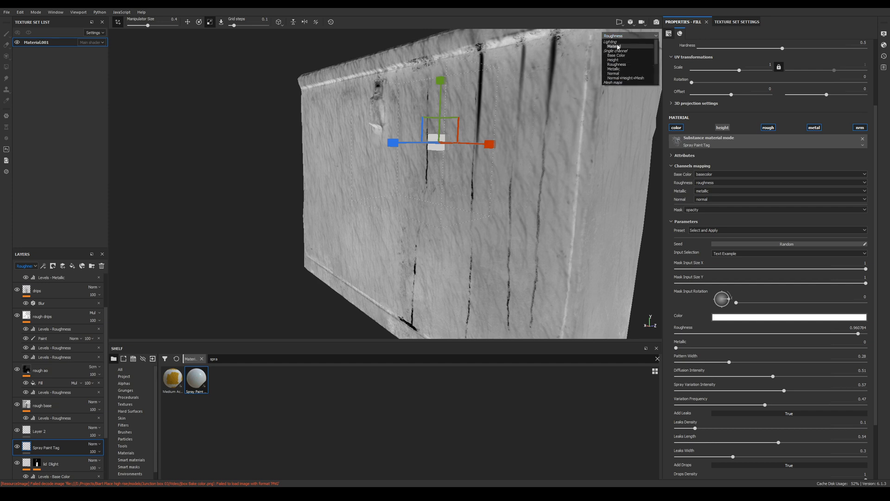
{"action": "left_click", "coordinate": [618, 47]}
{"action": "left_click_drag", "start_coordinate": [427, 153], "coordinate": [448, 147], "text": "alt"}
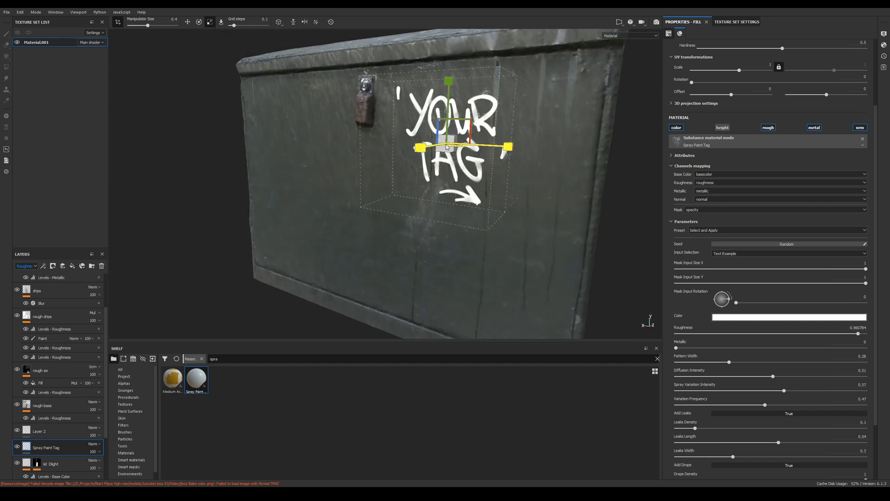
- Move the tag decal across the box front to the opposite side of the latch, near the left edge
{"action": "left_click", "coordinate": [187, 22]}
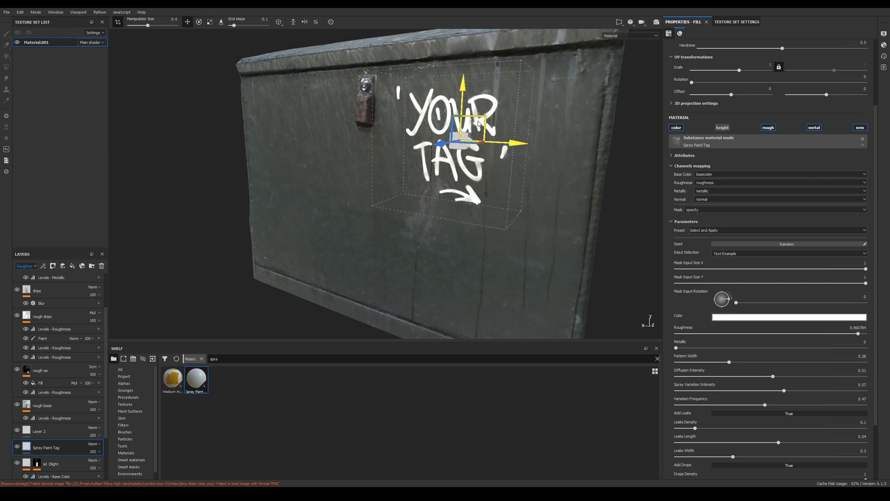
{"action": "left_click_drag", "start_coordinate": [478, 123], "coordinate": [477, 119]}
{"action": "left_click_drag", "start_coordinate": [500, 155], "coordinate": [464, 159], "text": "alt"}
{"action": "mouse_move", "coordinate": [464, 161]}
{"action": "right_mouse_down", "text": "shift"}
{"action": "mouse_move", "coordinate": [413, 172]}
{"action": "mouse_move", "coordinate": [419, 192]}
{"action": "right_mouse_up", "text": "shift"}
{"action": "left_click_drag", "start_coordinate": [419, 193], "coordinate": [503, 172], "text": "alt"}
{"action": "scroll", "coordinate": [503, 172], "scroll_direction": "down", "scroll_amount": 2}
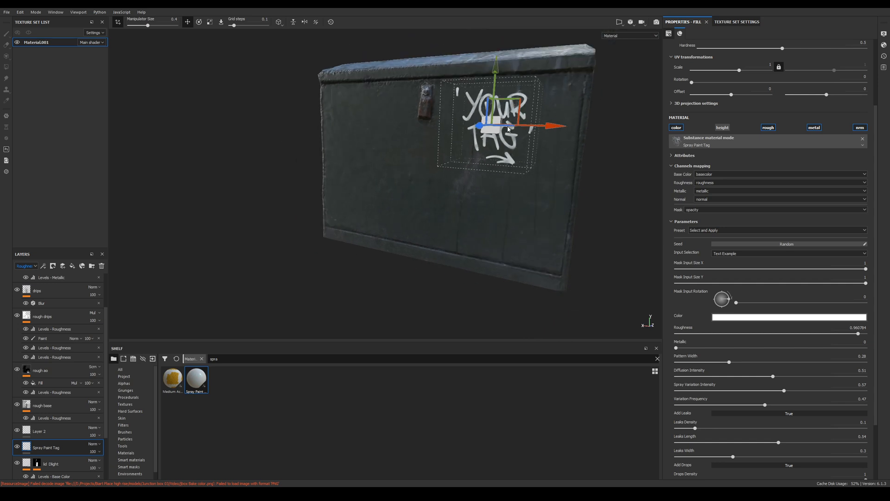
{"action": "mouse_move", "coordinate": [508, 129]}
{"action": "left_mouse_down"}
{"action": "mouse_move", "coordinate": [329, 134]}
{"action": "mouse_move", "coordinate": [389, 116]}
{"action": "mouse_move", "coordinate": [272, 57]}
{"action": "left_mouse_up"}
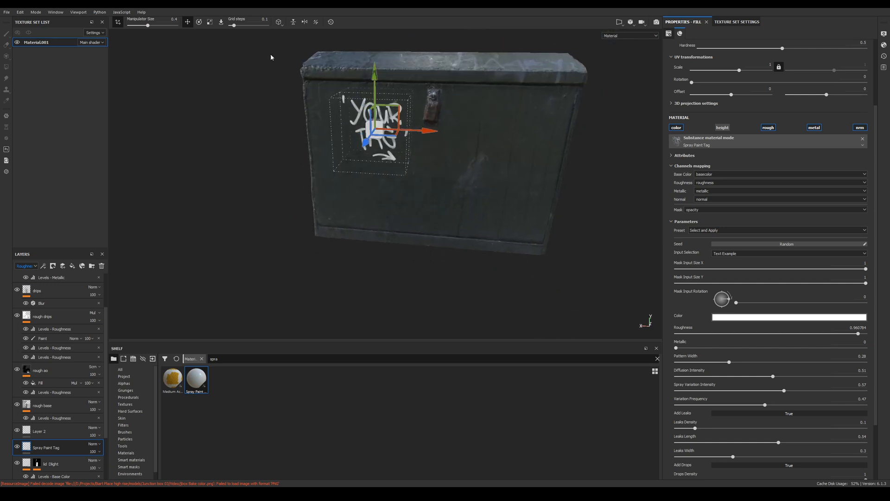
- Rotate the tag decal slightly counterclockwise and scale it up a little
{"action": "left_click", "coordinate": [199, 21]}
{"action": "left_click_drag", "start_coordinate": [419, 82], "coordinate": [413, 79]}
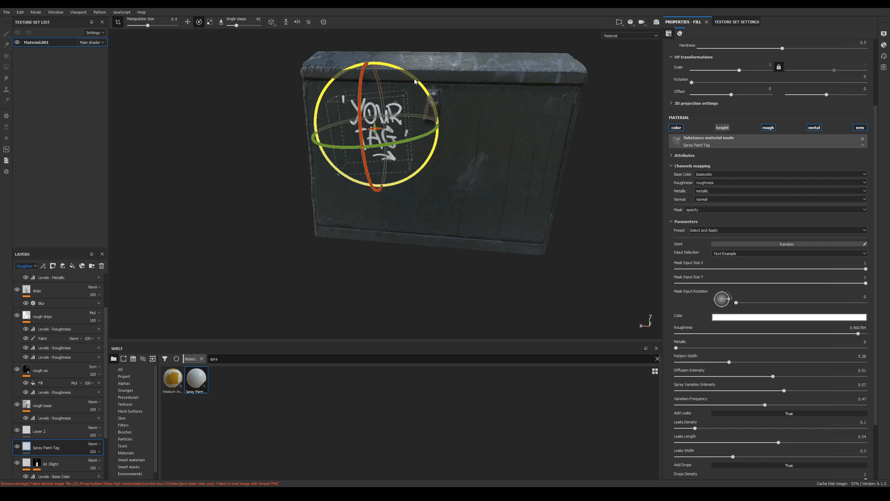
{"action": "left_click", "coordinate": [209, 22]}
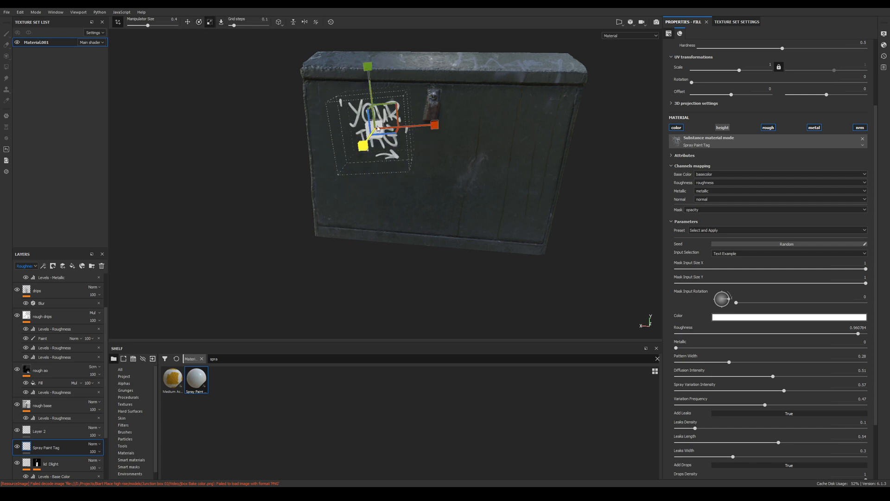
{"action": "left_click_drag", "start_coordinate": [387, 121], "coordinate": [350, 136]}
- Set the tag's Input Selection to Custom Mask Input and assign the RiVR logo image as the custom mask
{"action": "key", "text": "w"}
{"action": "scroll", "coordinate": [718, 330], "scroll_direction": "down", "scroll_amount": 3}
{"action": "scroll", "coordinate": [719, 330], "scroll_direction": "up", "scroll_amount": 5}
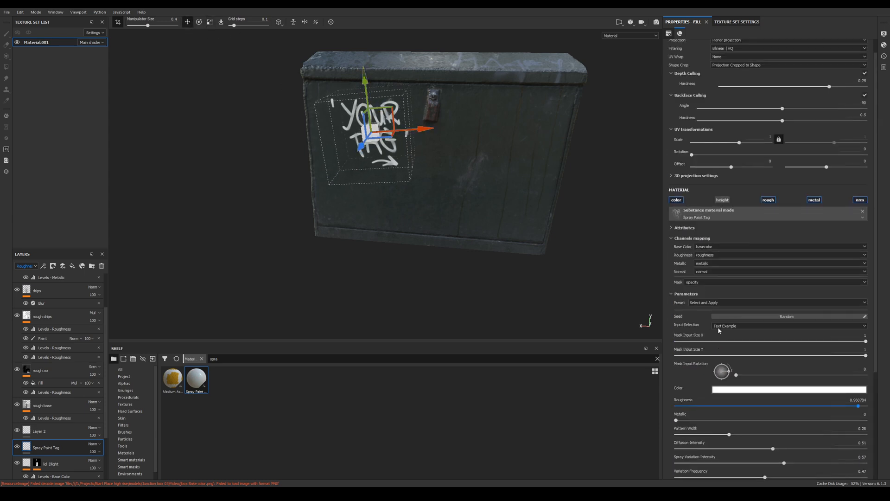
{"action": "left_click", "coordinate": [733, 328]}
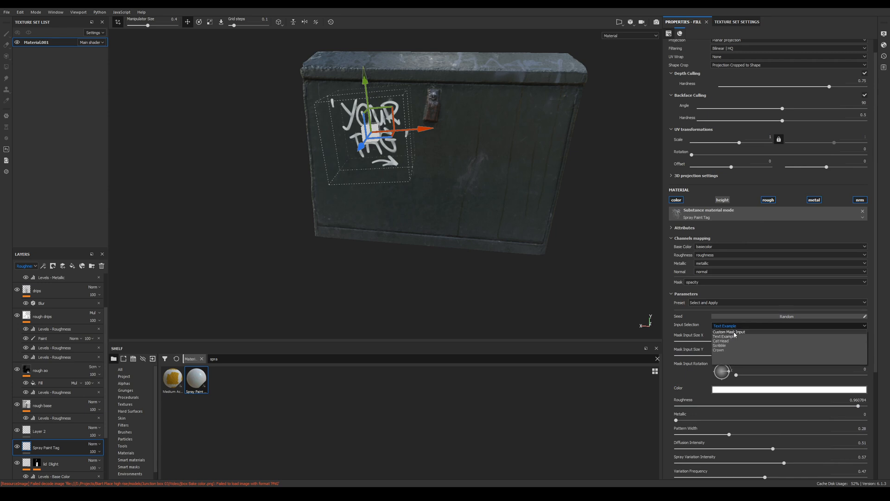
{"action": "left_click", "coordinate": [729, 331]}
{"action": "scroll", "coordinate": [699, 377], "scroll_direction": "down", "scroll_amount": 5}
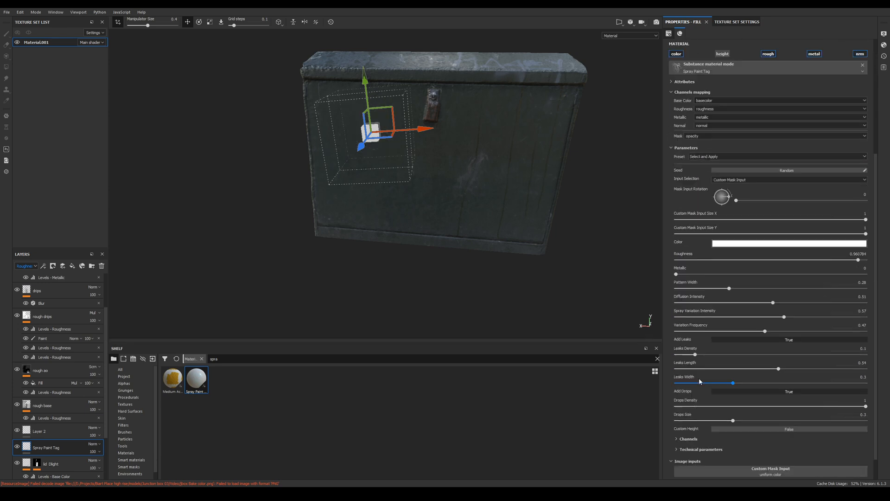
{"action": "left_click", "coordinate": [736, 442]}
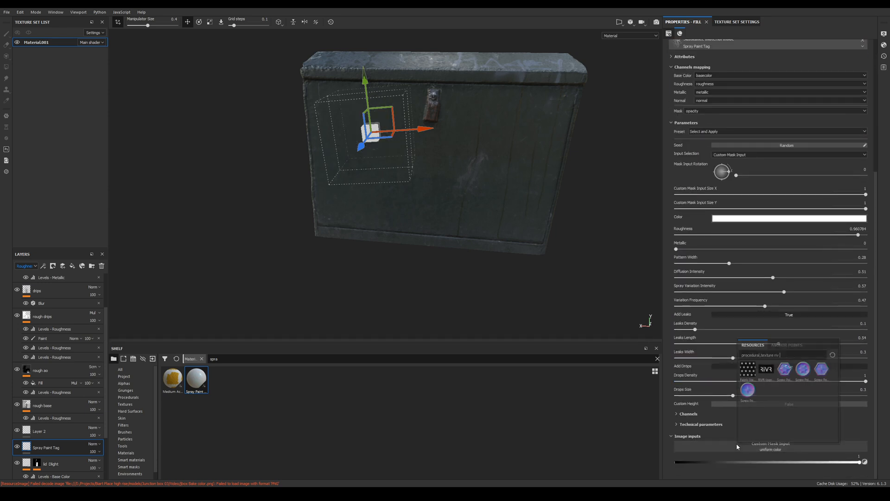
{"action": "left_click", "coordinate": [768, 370]}
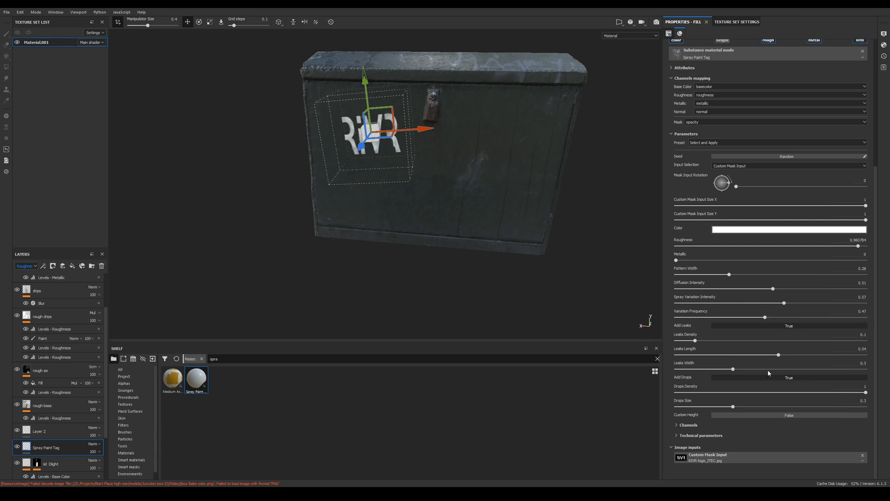
- Enlarge the RiVR logo decal slightly and inspect its sprayed edges up close
{"action": "left_click_drag", "start_coordinate": [378, 208], "coordinate": [403, 213], "text": "alt"}
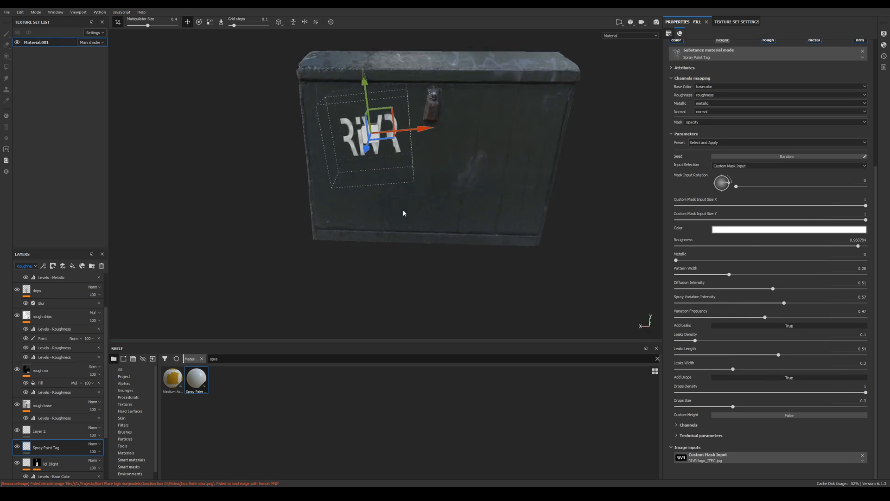
{"action": "left_click", "coordinate": [209, 22]}
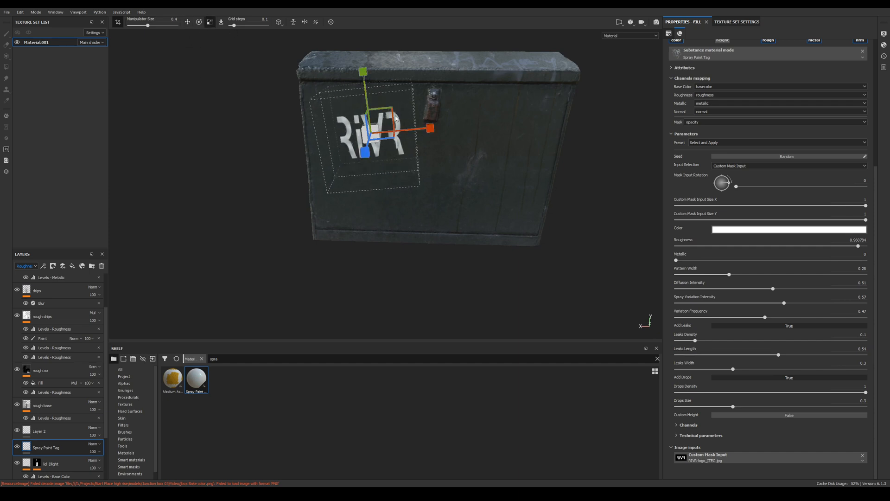
{"action": "scroll", "coordinate": [414, 182], "scroll_direction": "up", "scroll_amount": 5}
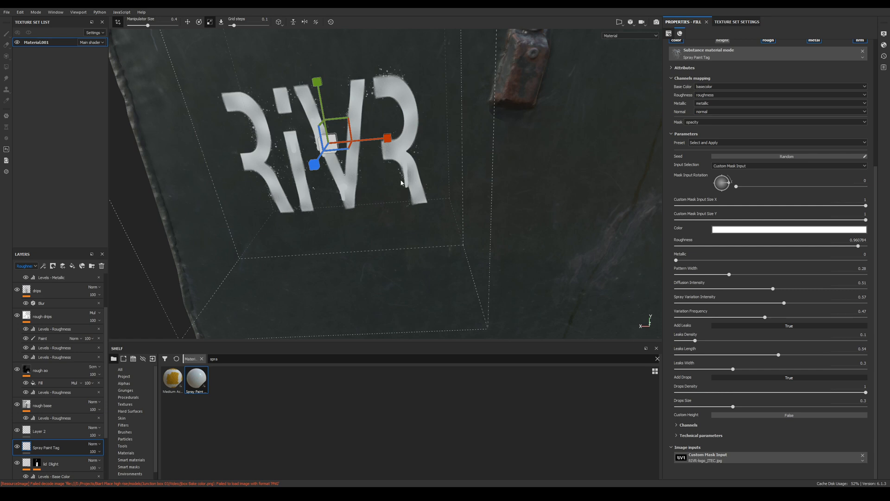
- Try a Leaks Density of 0.57 on the spray paint tag and lower it to 0.02
{"action": "middle_click_drag", "start_coordinate": [391, 199], "coordinate": [423, 155], "text": "alt"}
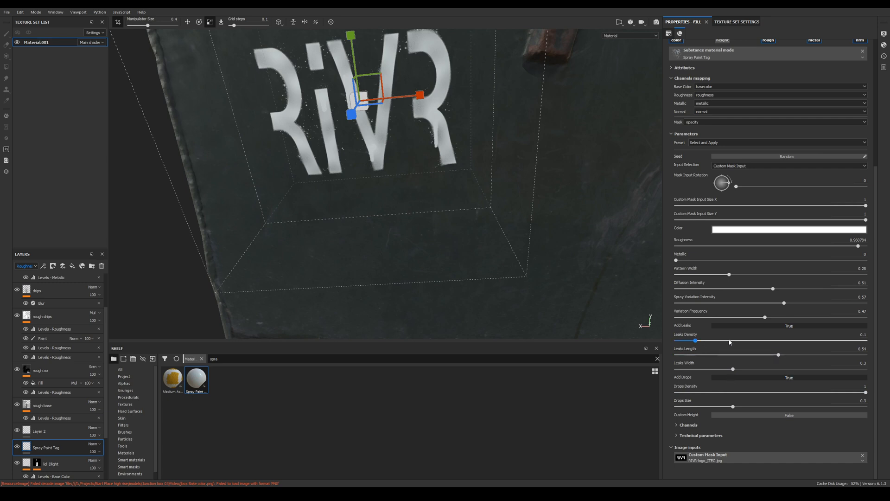
{"action": "left_click_drag", "start_coordinate": [695, 341], "coordinate": [784, 341]}
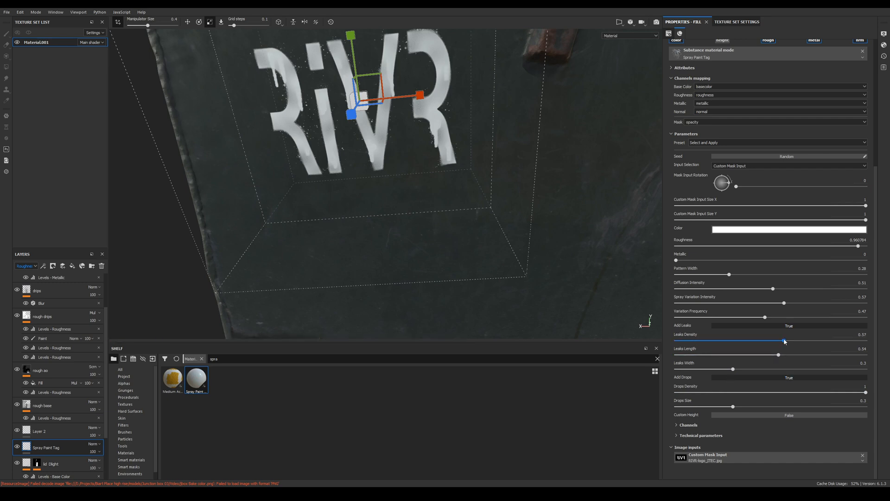
{"action": "left_click_drag", "start_coordinate": [773, 341], "coordinate": [743, 341]}
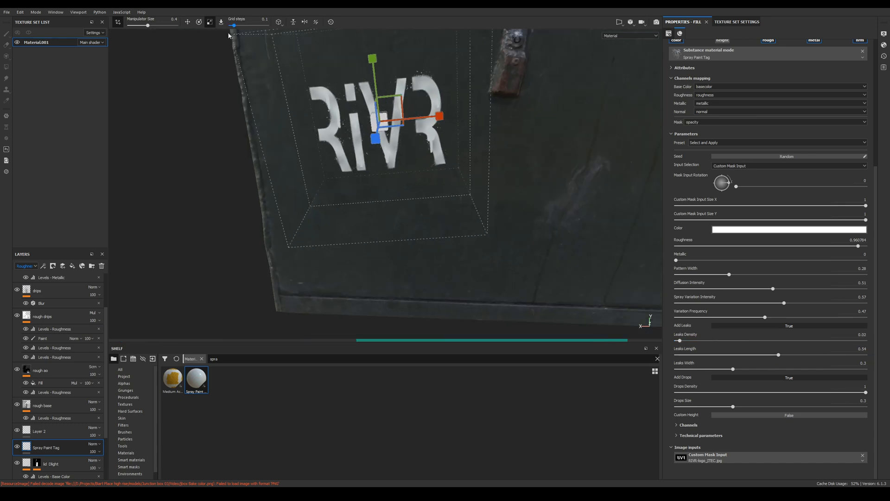
- Rotate the tag decal slightly clockwise to square it with the box front, and set its Mask Input Rotation to 18
{"action": "key", "text": "e"}
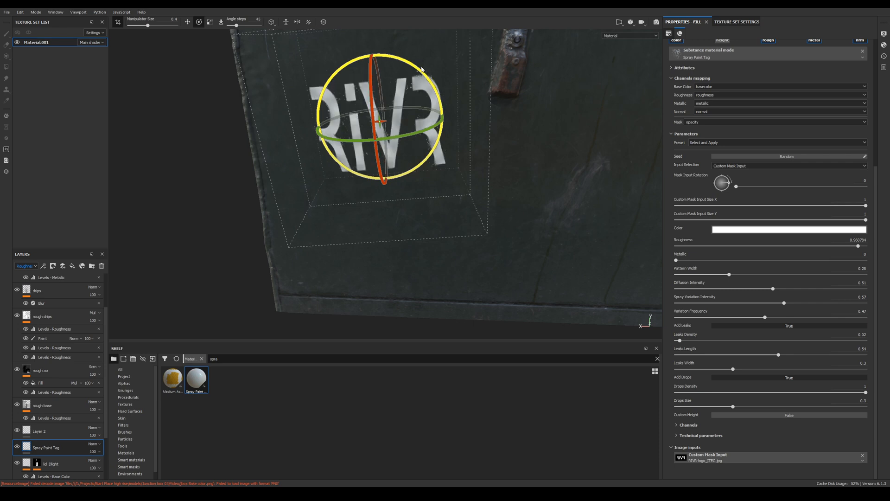
{"action": "scroll", "coordinate": [463, 139], "scroll_direction": "down", "scroll_amount": 2}
{"action": "left_click_drag", "start_coordinate": [468, 151], "coordinate": [468, 123]}
{"action": "left_click_drag", "start_coordinate": [426, 196], "coordinate": [437, 199], "text": "alt"}
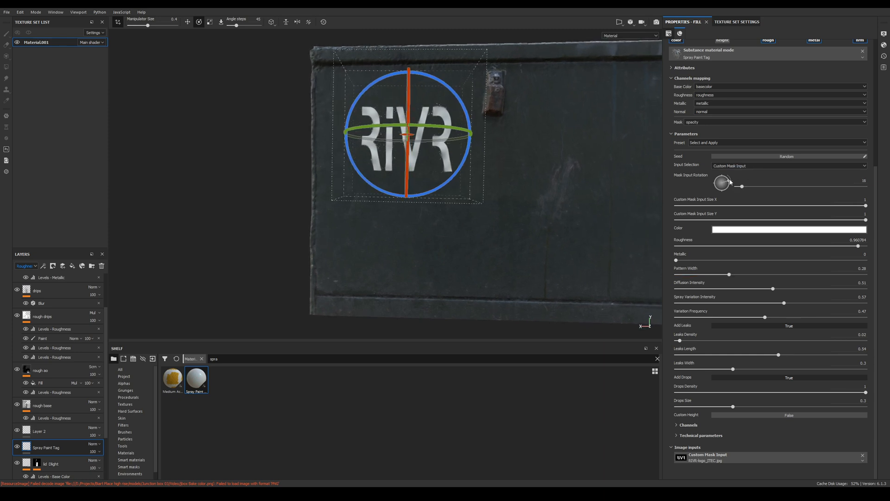
{"action": "left_click_drag", "start_coordinate": [730, 182], "coordinate": [729, 180]}
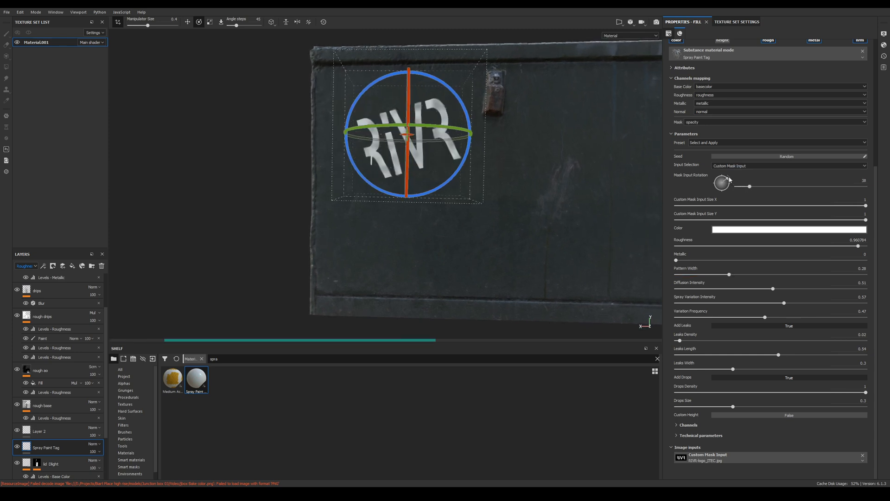
{"action": "left_click_drag", "start_coordinate": [731, 179], "coordinate": [732, 182]}
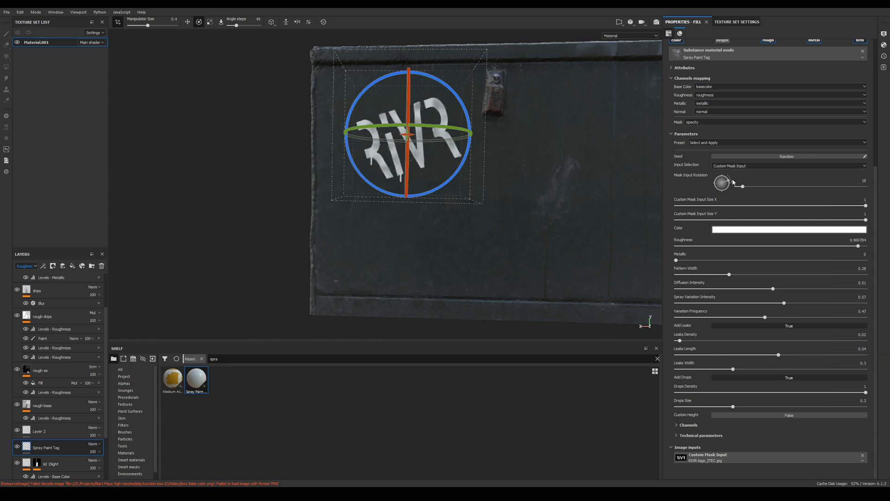
- Compare the paint drips on the logo with Leaks Density at 0, and raise the density to 0.75
{"action": "scroll", "coordinate": [359, 133], "scroll_direction": "up", "scroll_amount": 5}
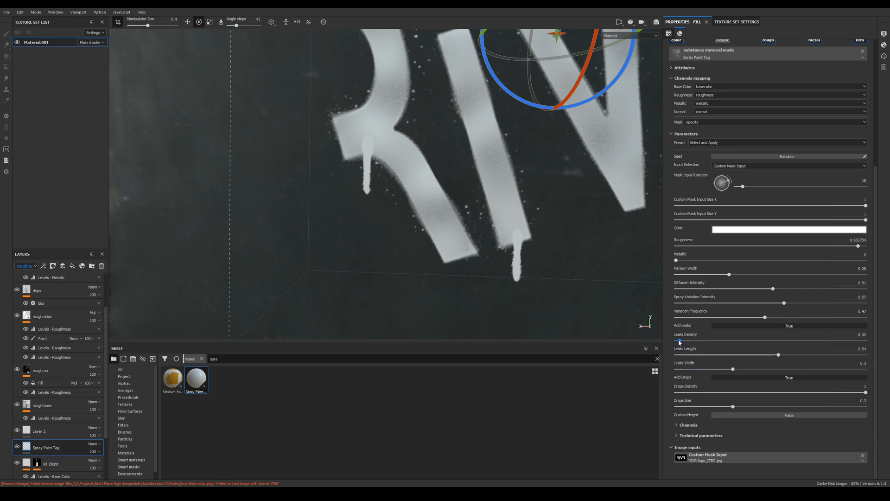
{"action": "left_click_drag", "start_coordinate": [680, 340], "coordinate": [678, 341]}
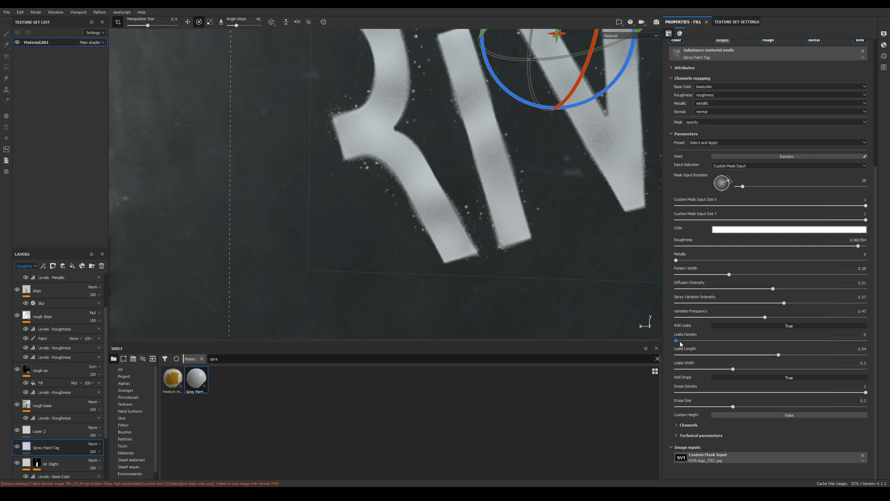
{"action": "left_click_drag", "start_coordinate": [676, 341], "coordinate": [817, 340]}
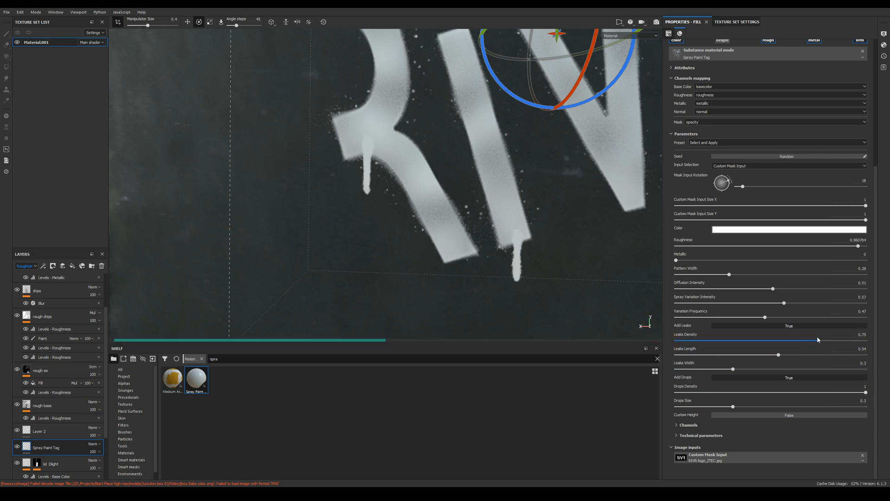